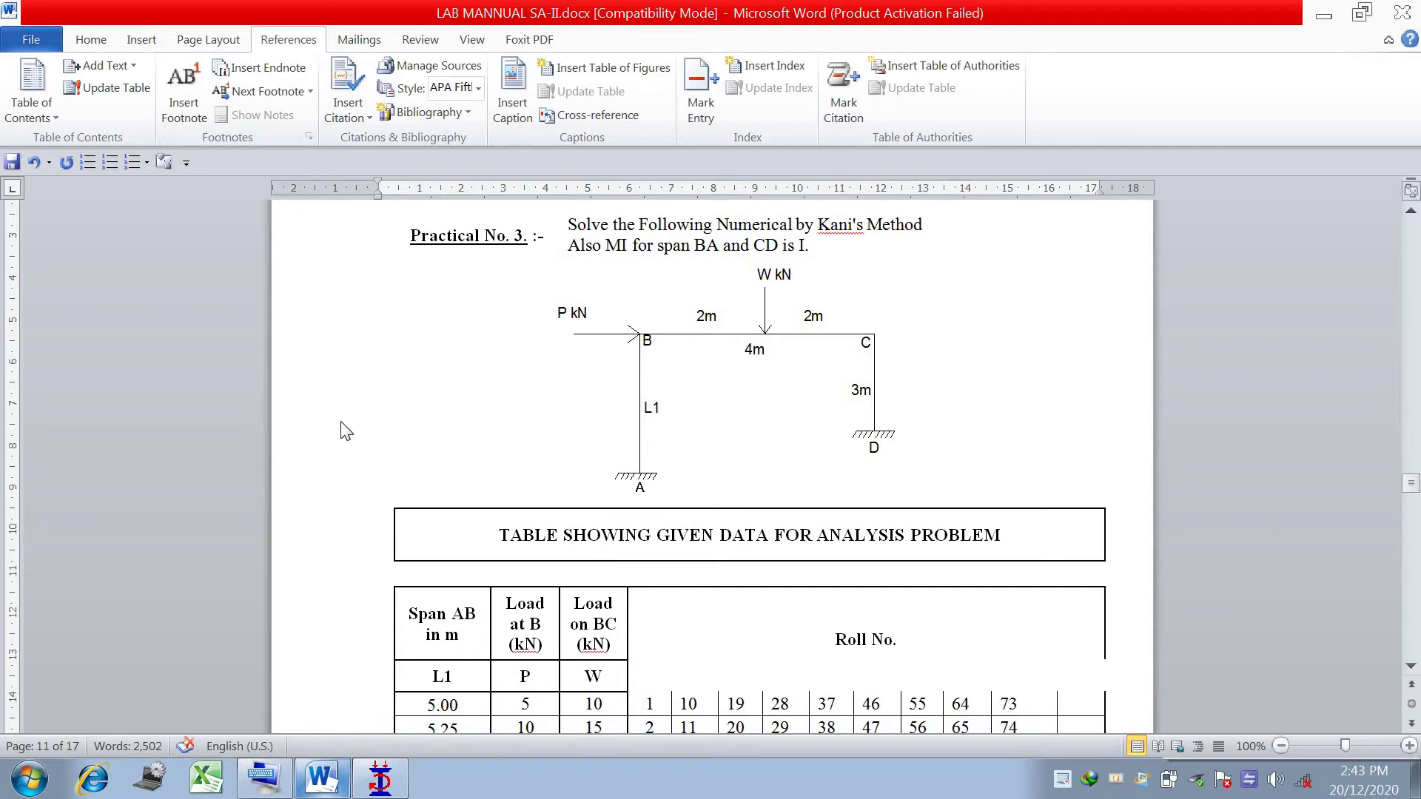
Examine the Practical No. 3 portal frame diagram and the given data table below it.
scroll(471, 410, down, 1)
scroll(471, 409, up, 1)
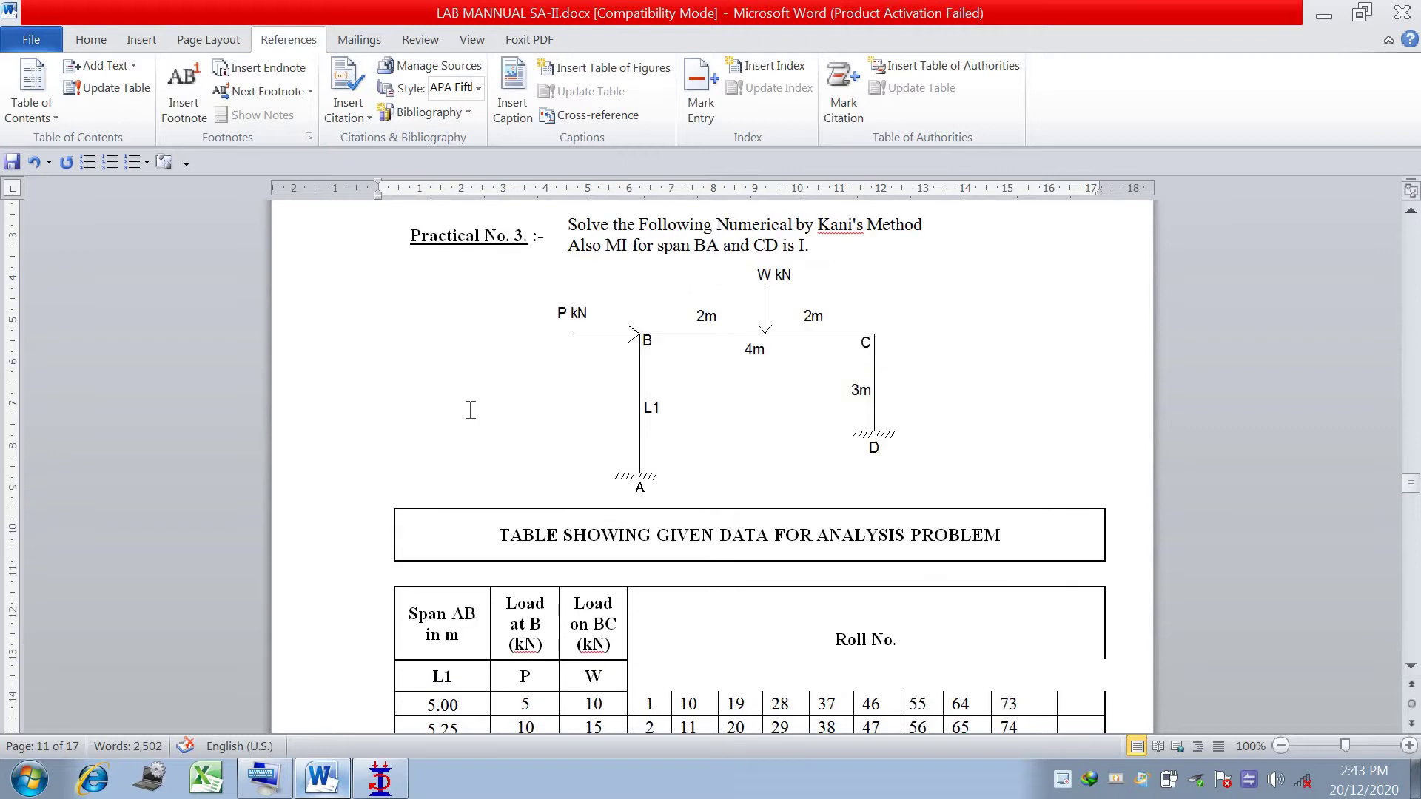
scroll(470, 407, down, 1)
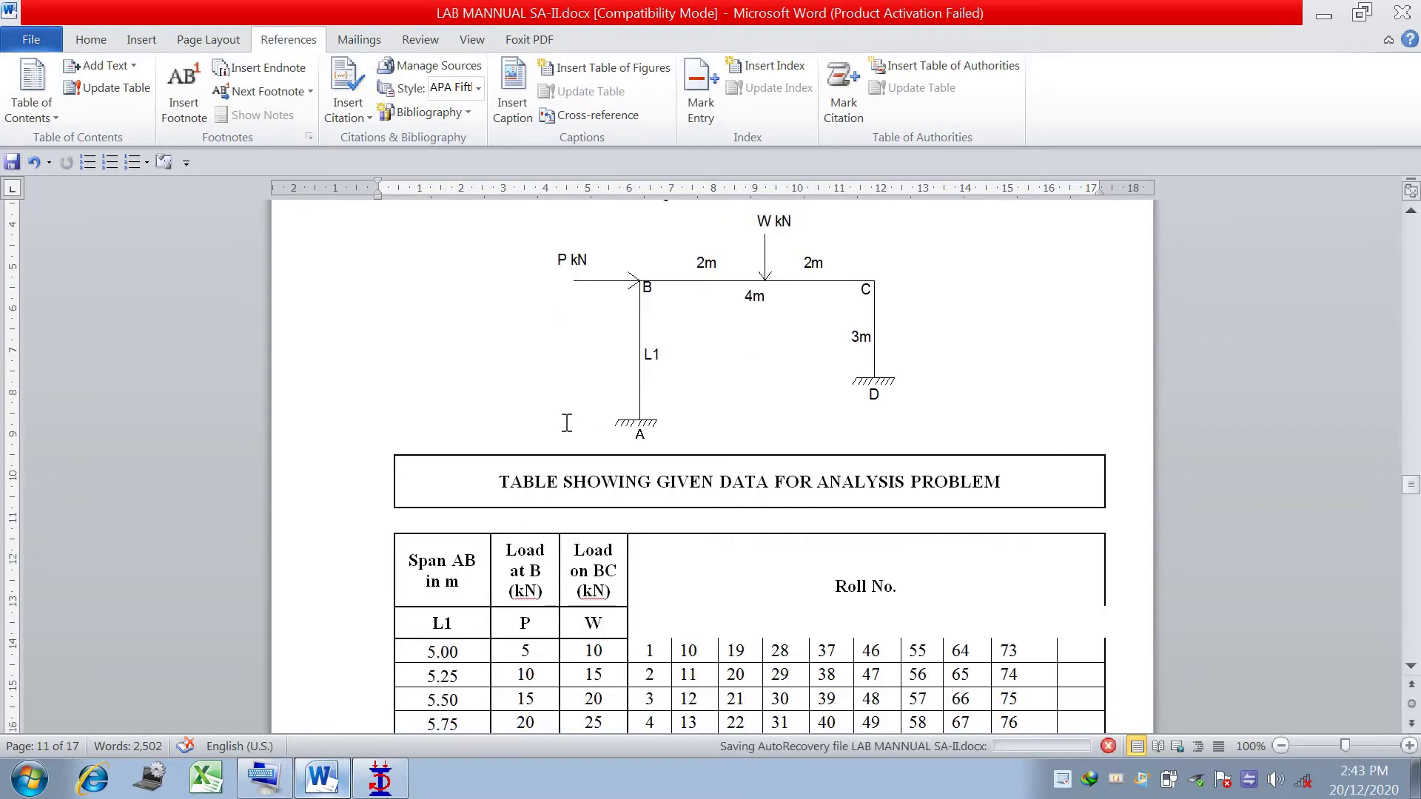
scroll(564, 438, up, 3)
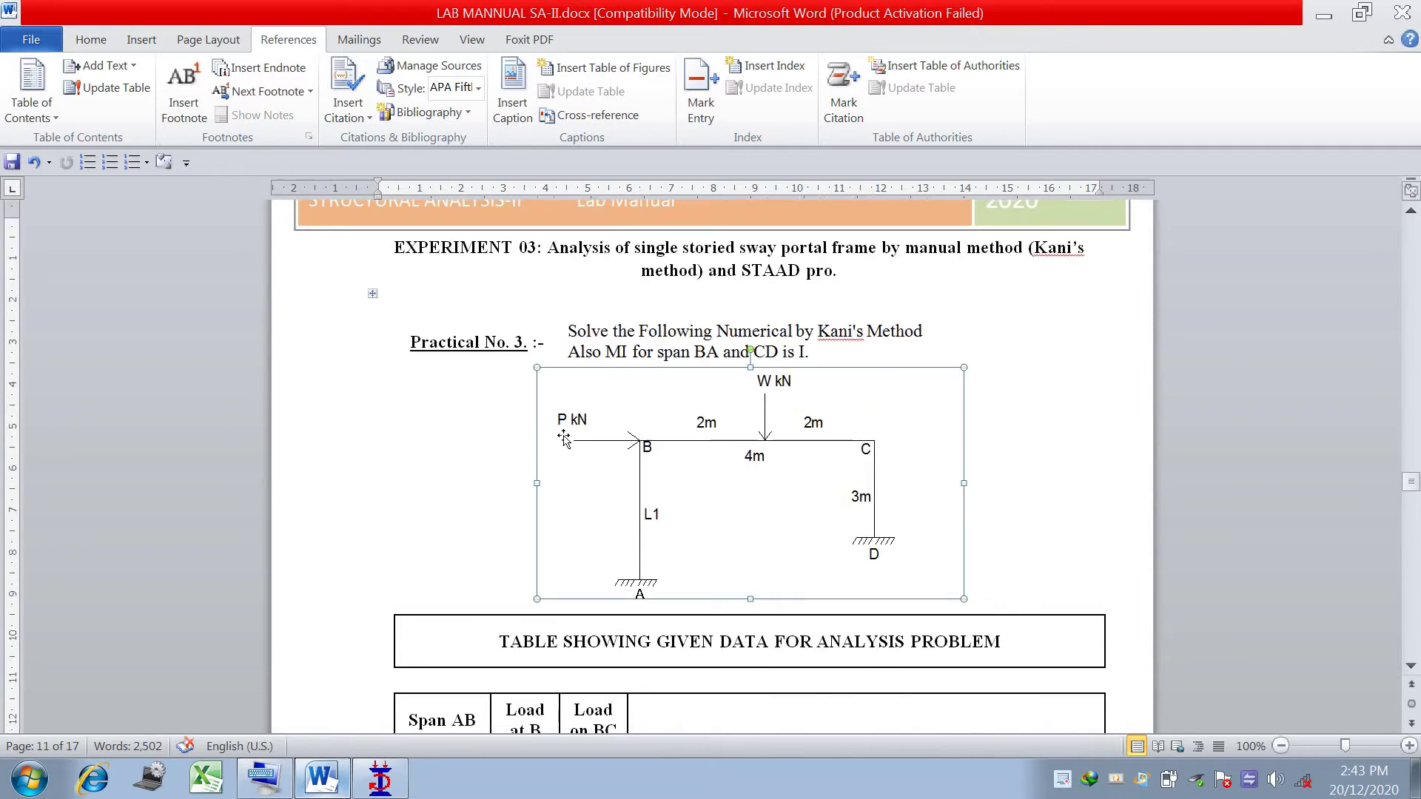
click(564, 438)
scroll(564, 438, down, 3)
scroll(564, 438, up, 1)
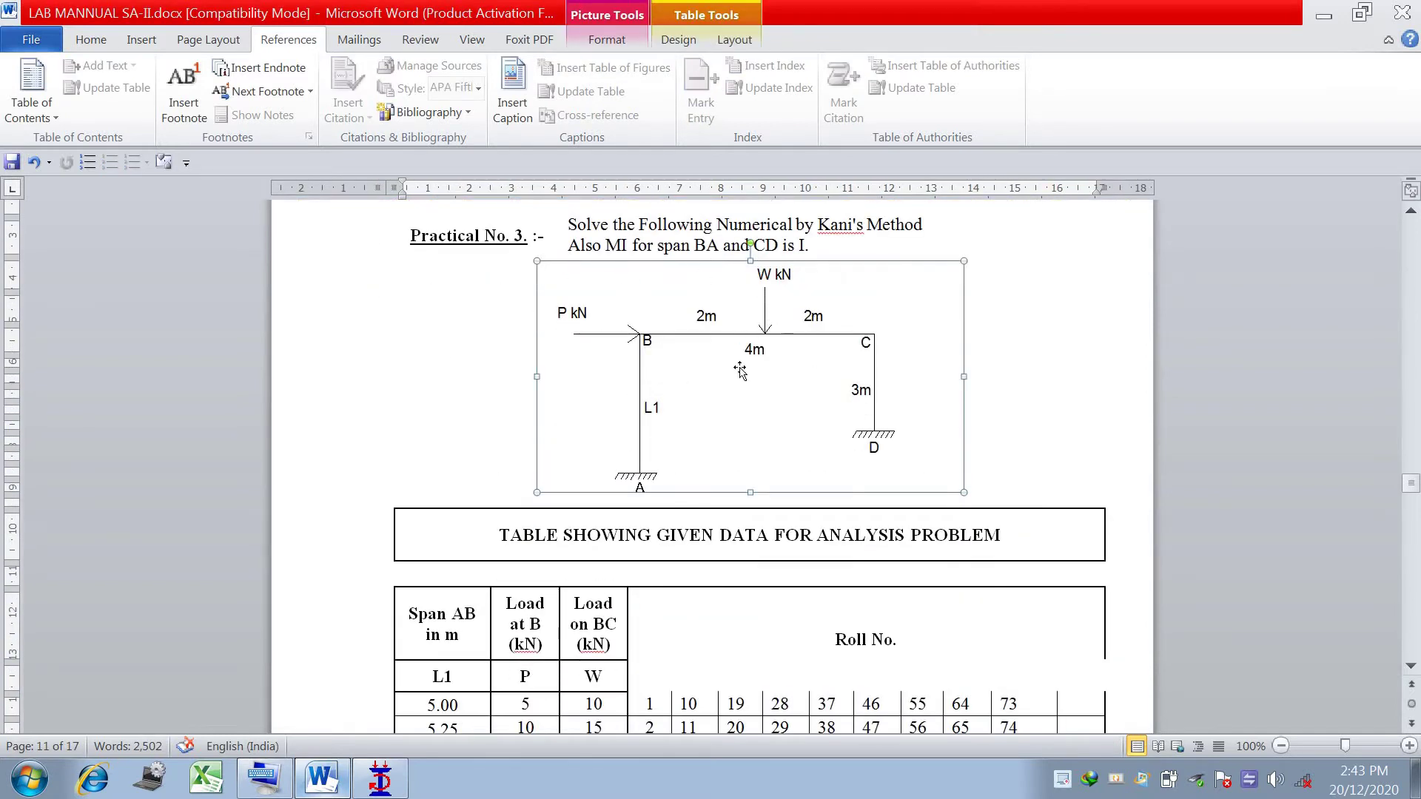
scroll(749, 330, down, 1)
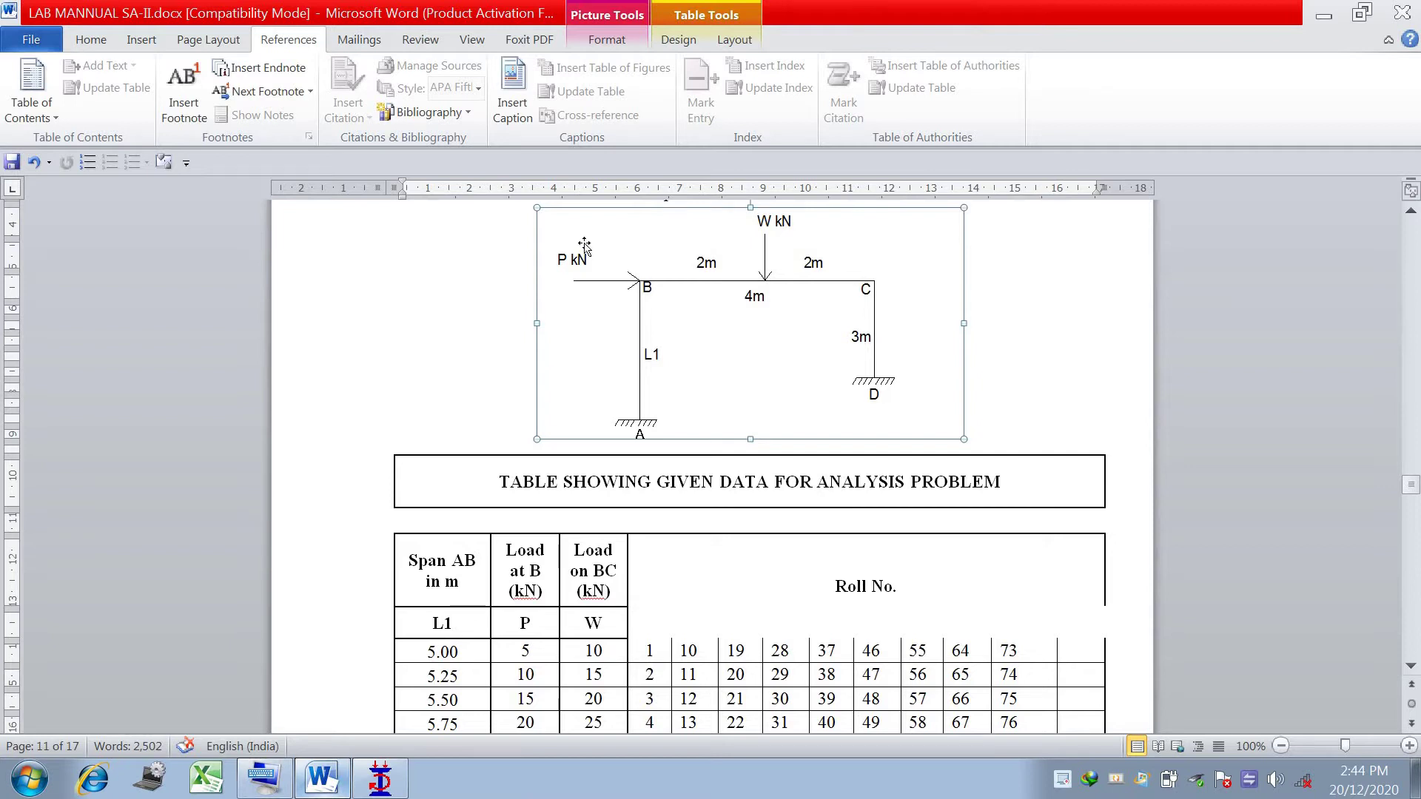
Color the first data row's values red in the table: load P 5, load W 10 and span L1 5.00.
double_click(527, 650)
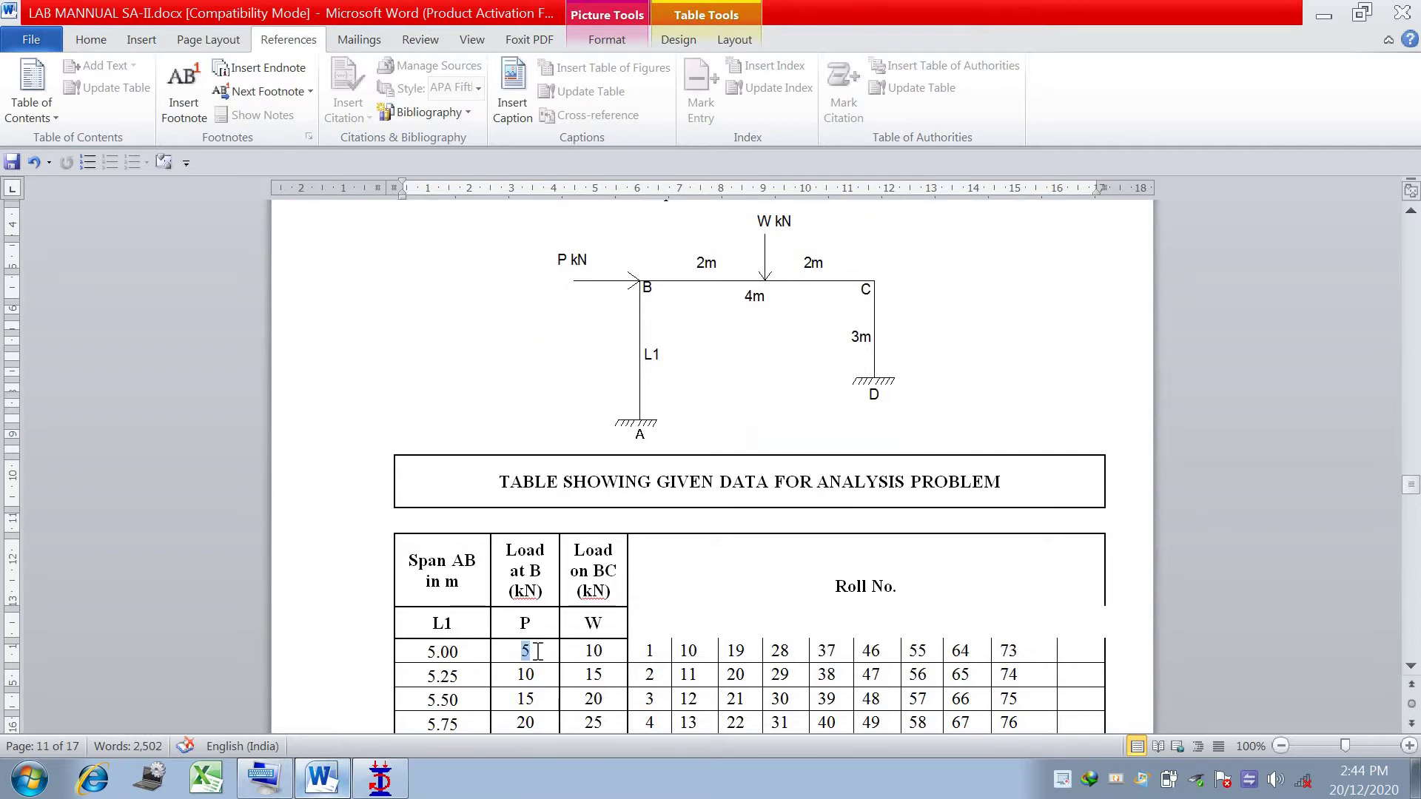
click(106, 46)
click(384, 109)
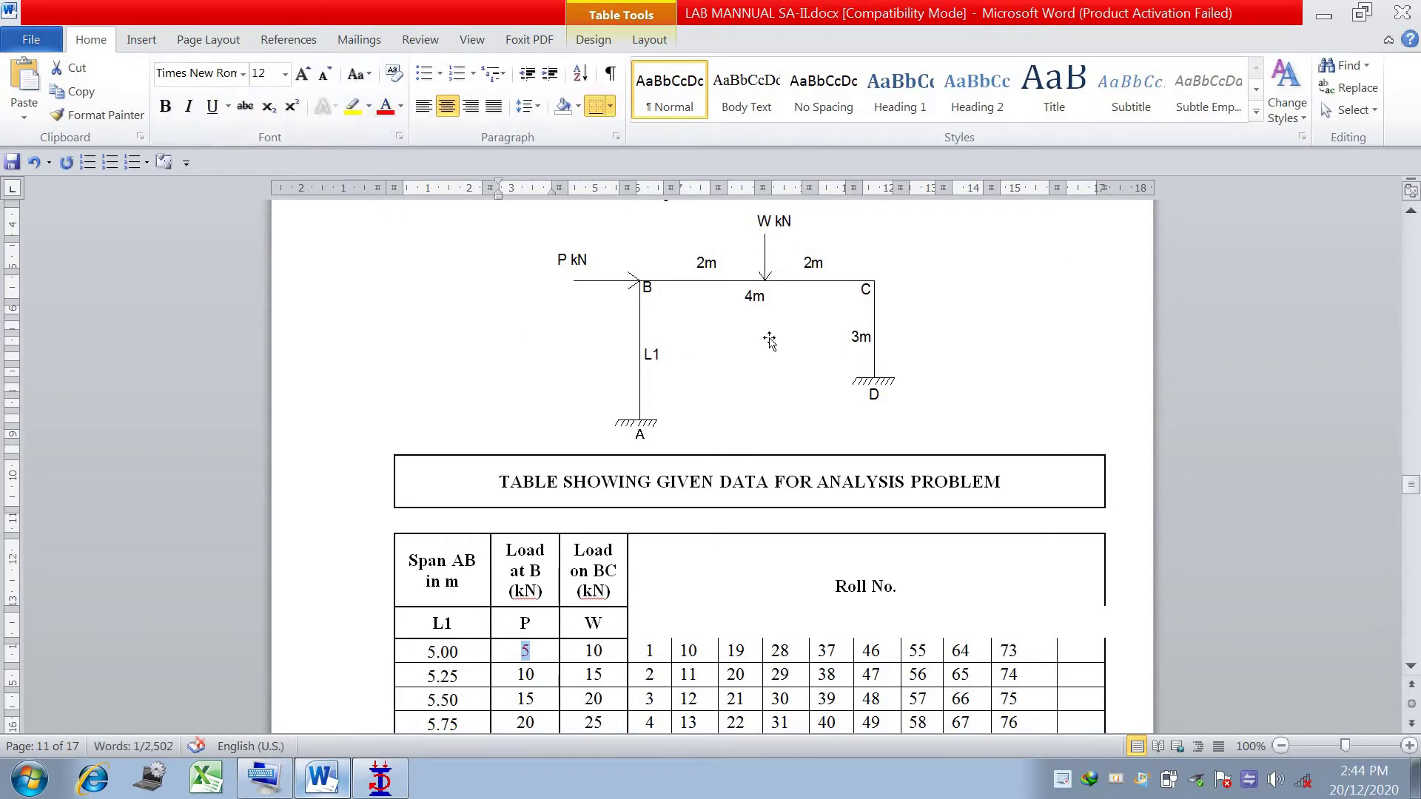
double_click(593, 650)
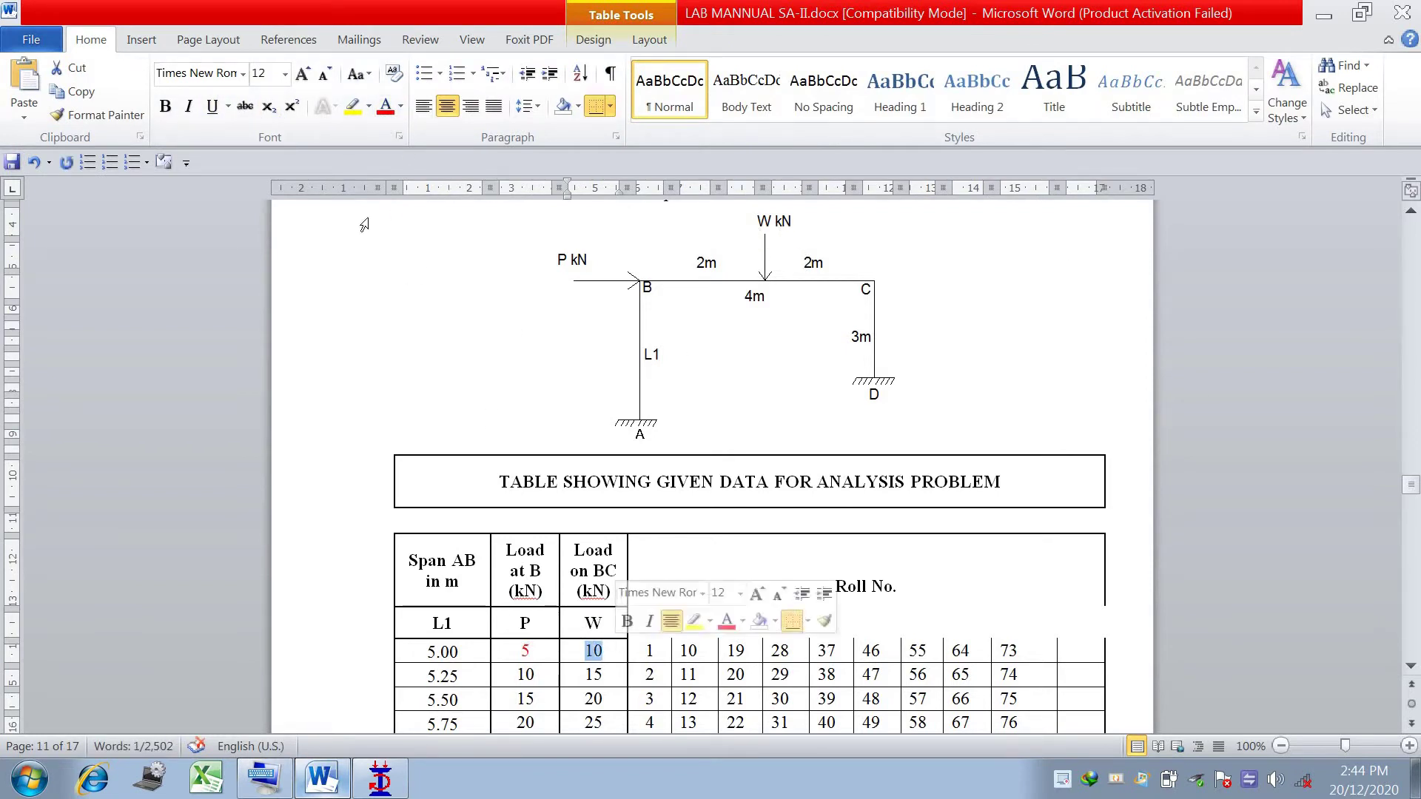
click(384, 105)
scroll(679, 460, down, 3)
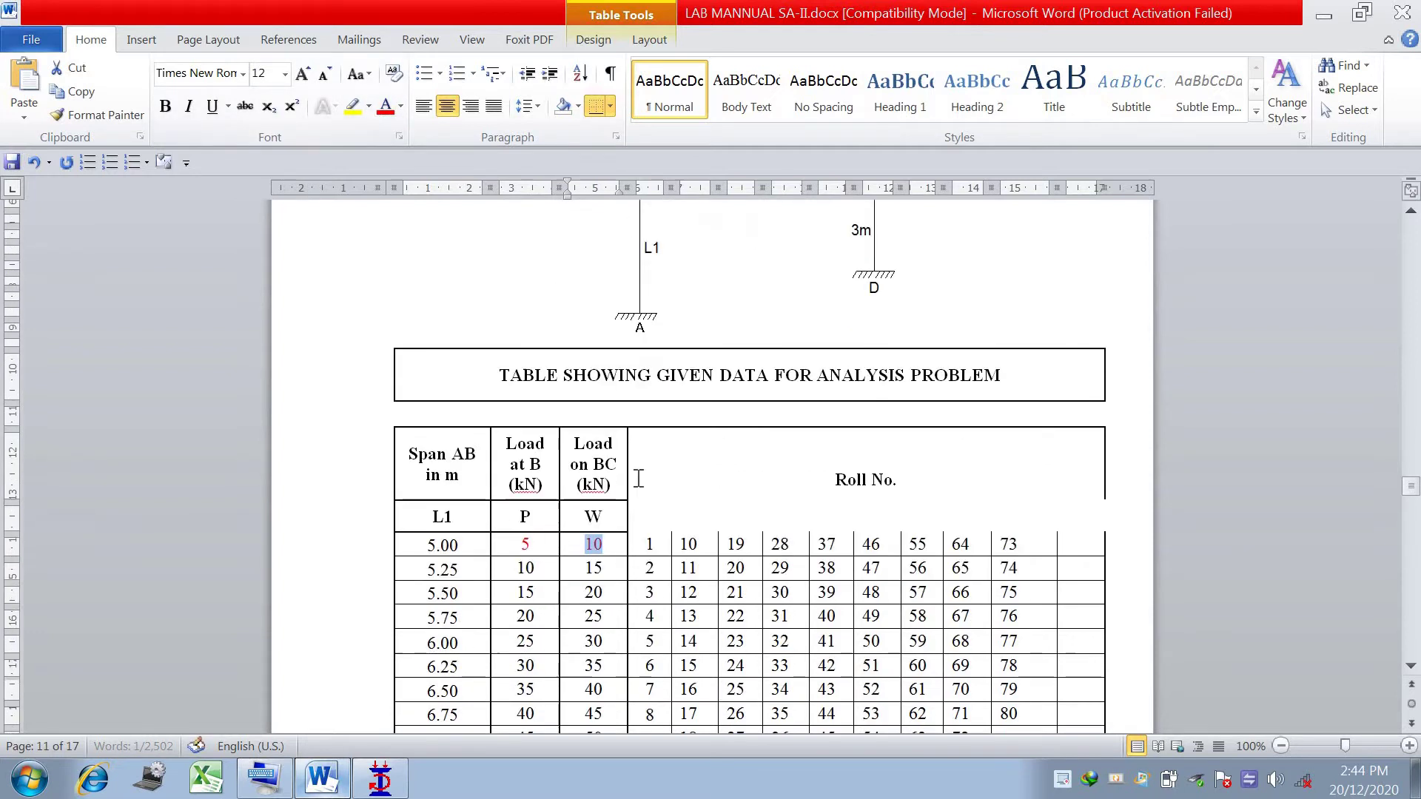
double_click(426, 545)
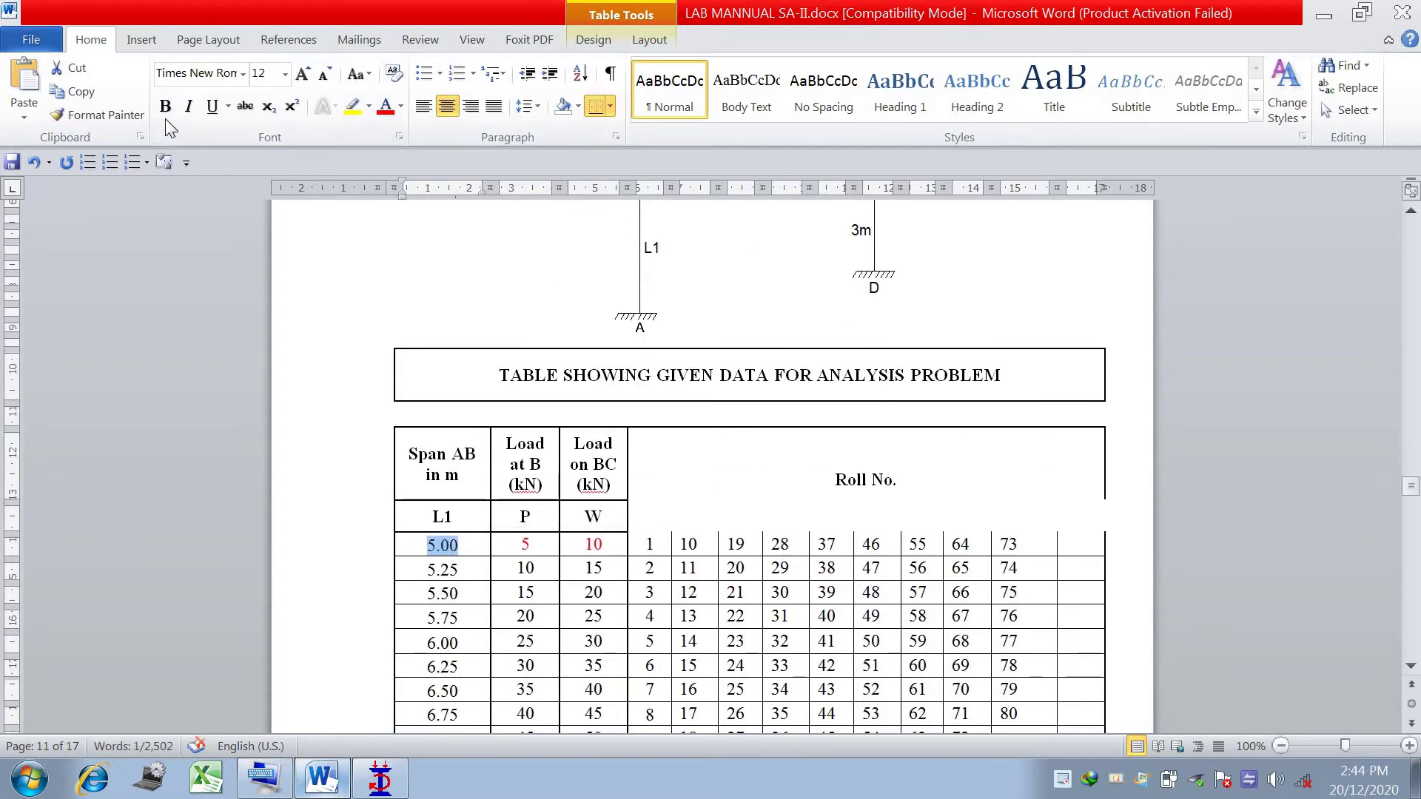
click(384, 106)
scroll(650, 542, up, 3)
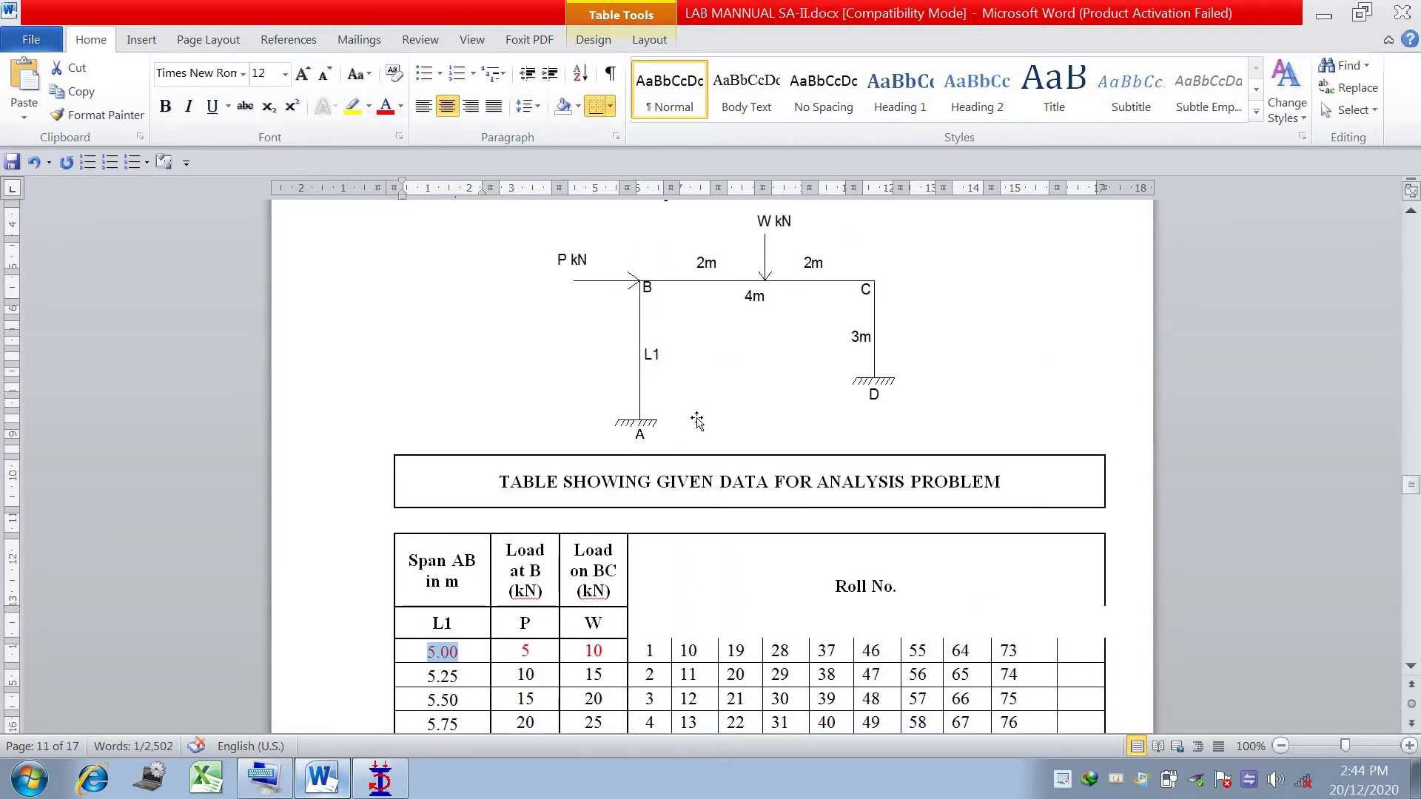
scroll(697, 421, down, 1)
scroll(698, 422, up, 1)
scroll(635, 385, up, 1)
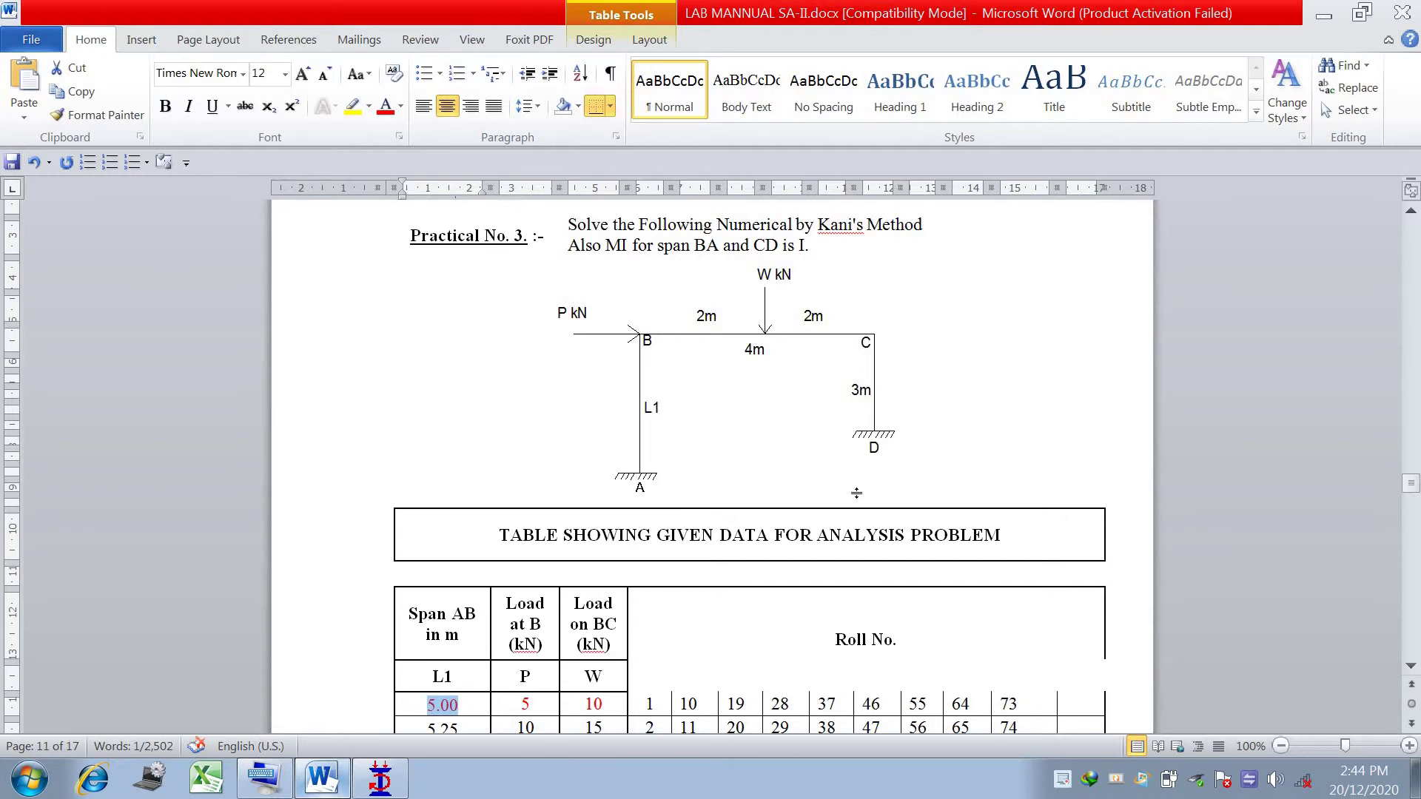
scroll(760, 322, down, 1)
scroll(745, 328, up, 2)
scroll(745, 328, down, 1)
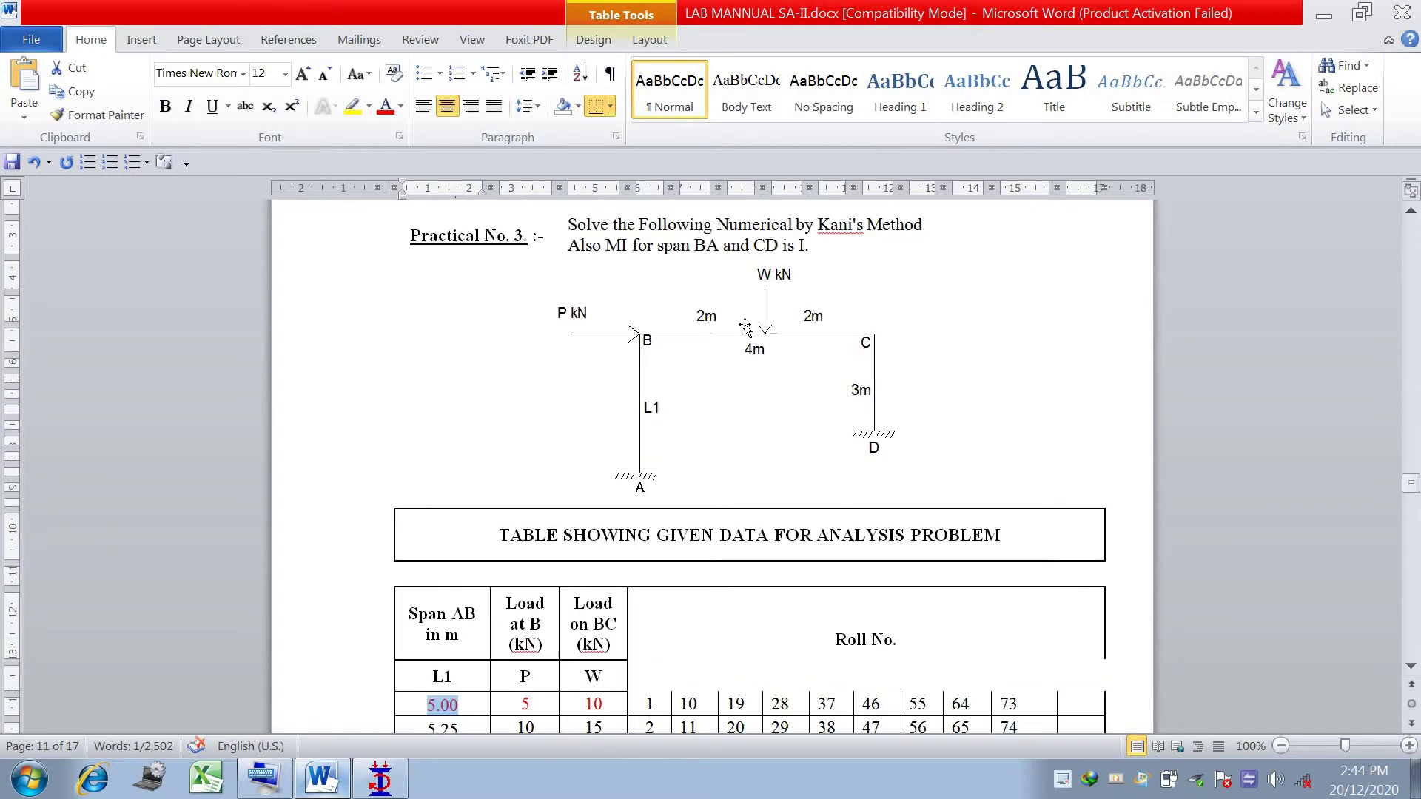
Switch to STAAD.Pro and start a new project of type Space with the file name 2.
click(381, 779)
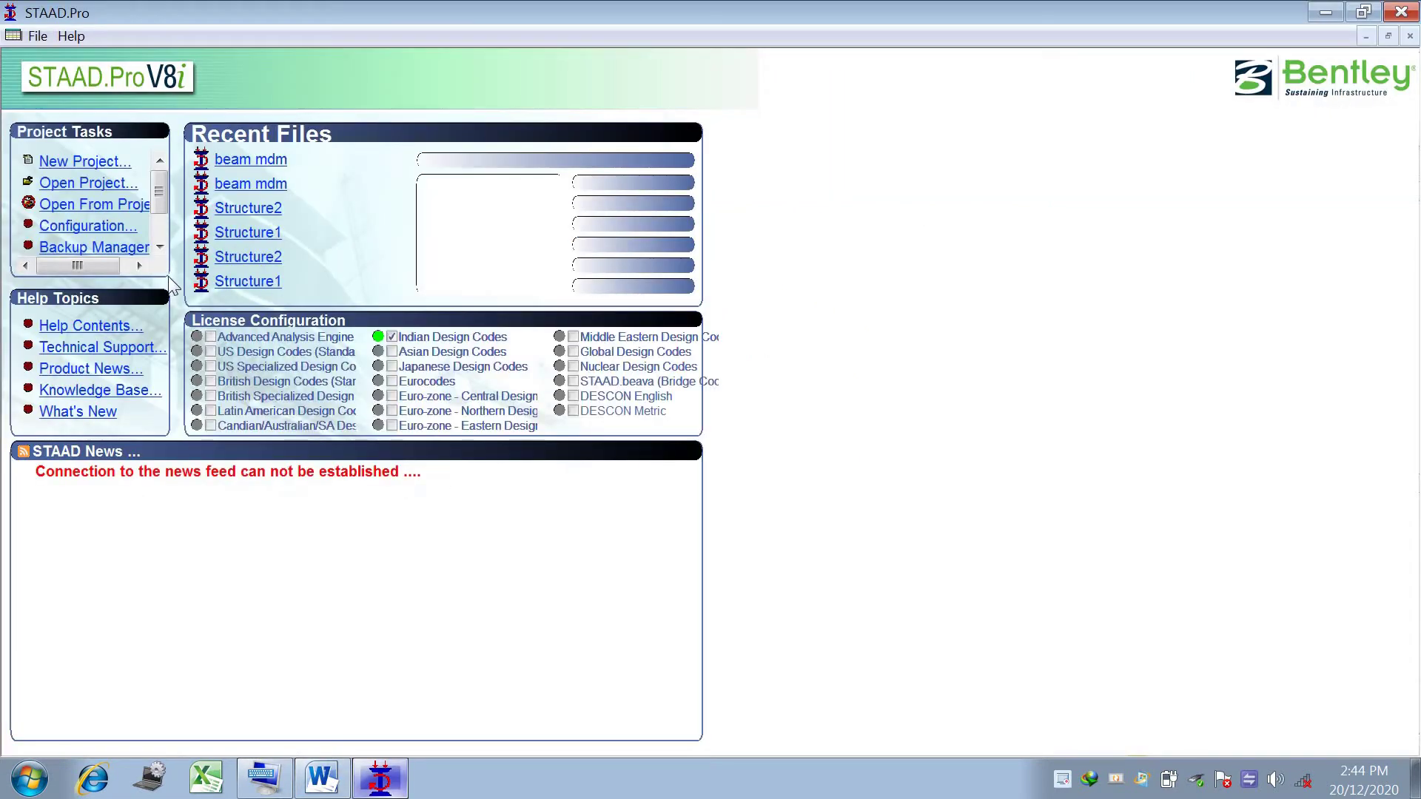
click(91, 164)
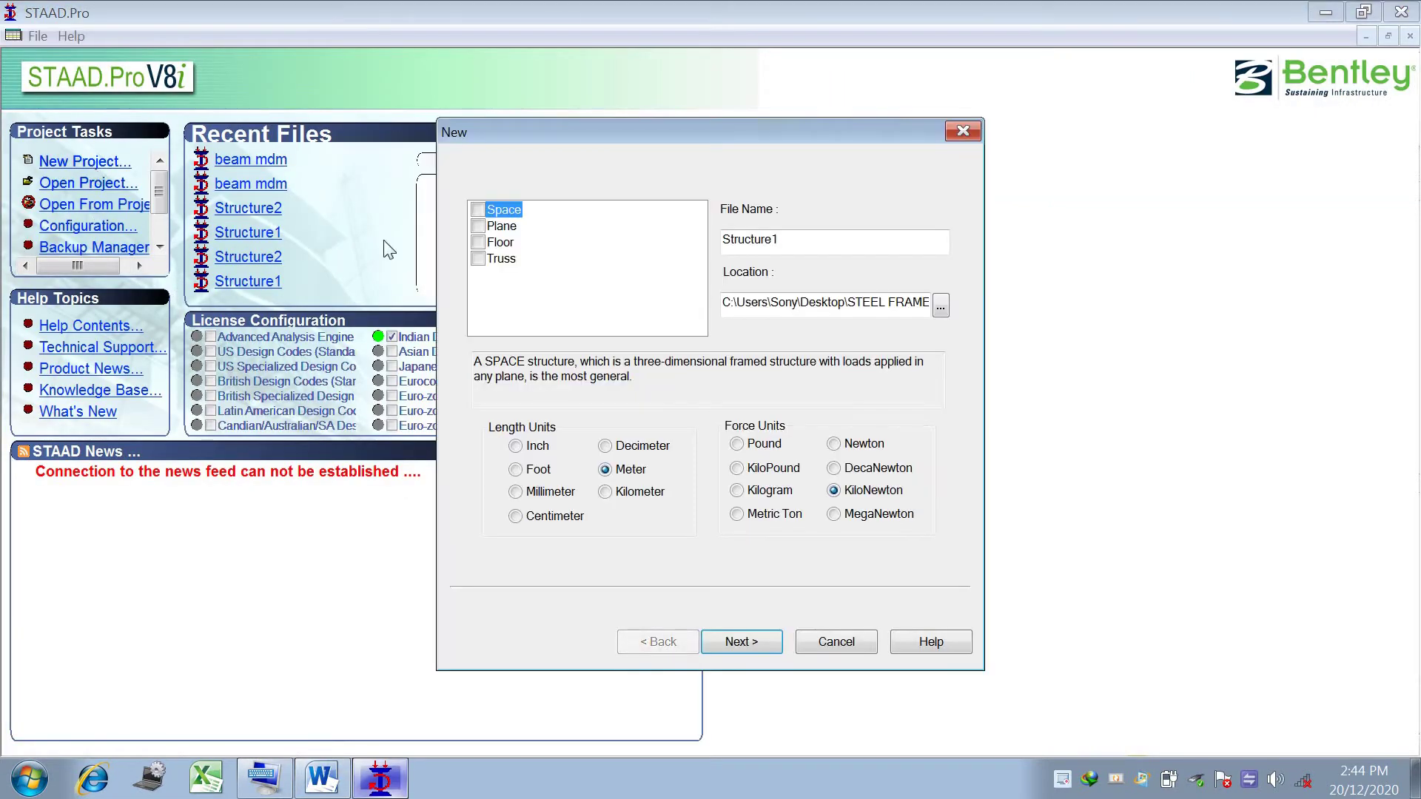
click(478, 211)
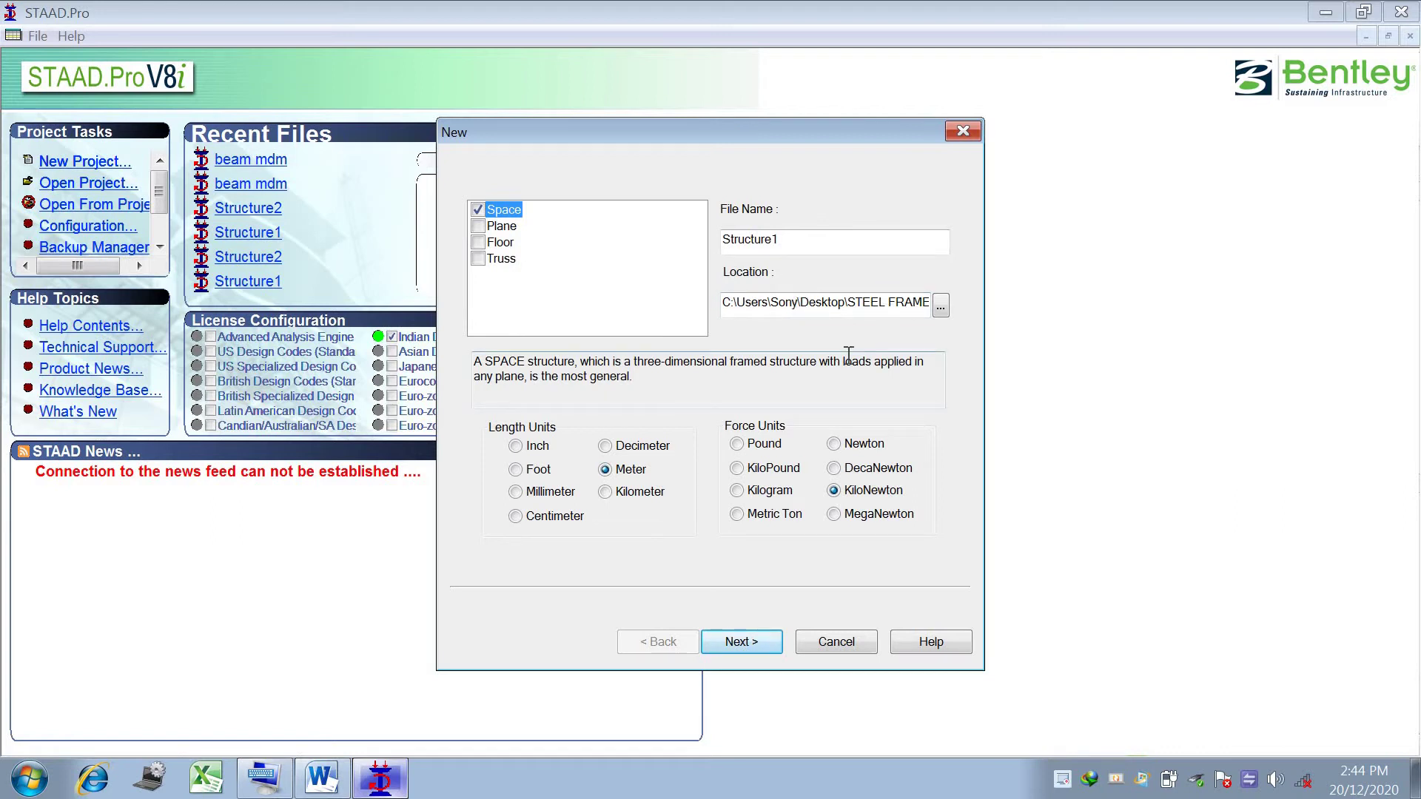
double_click(744, 239)
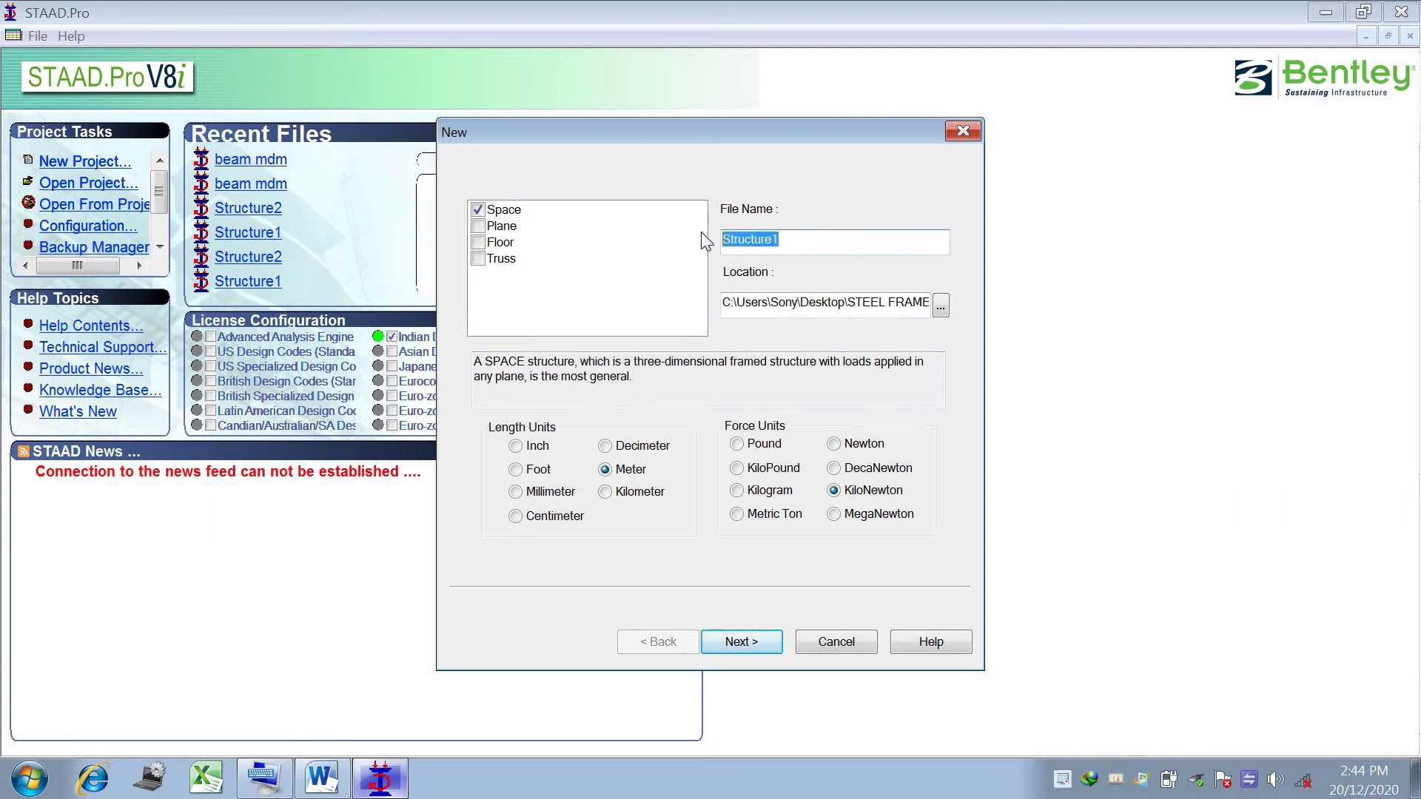
text(2)
Browse for the project's location folder and expand the Removable Disk under Computer.
click(938, 309)
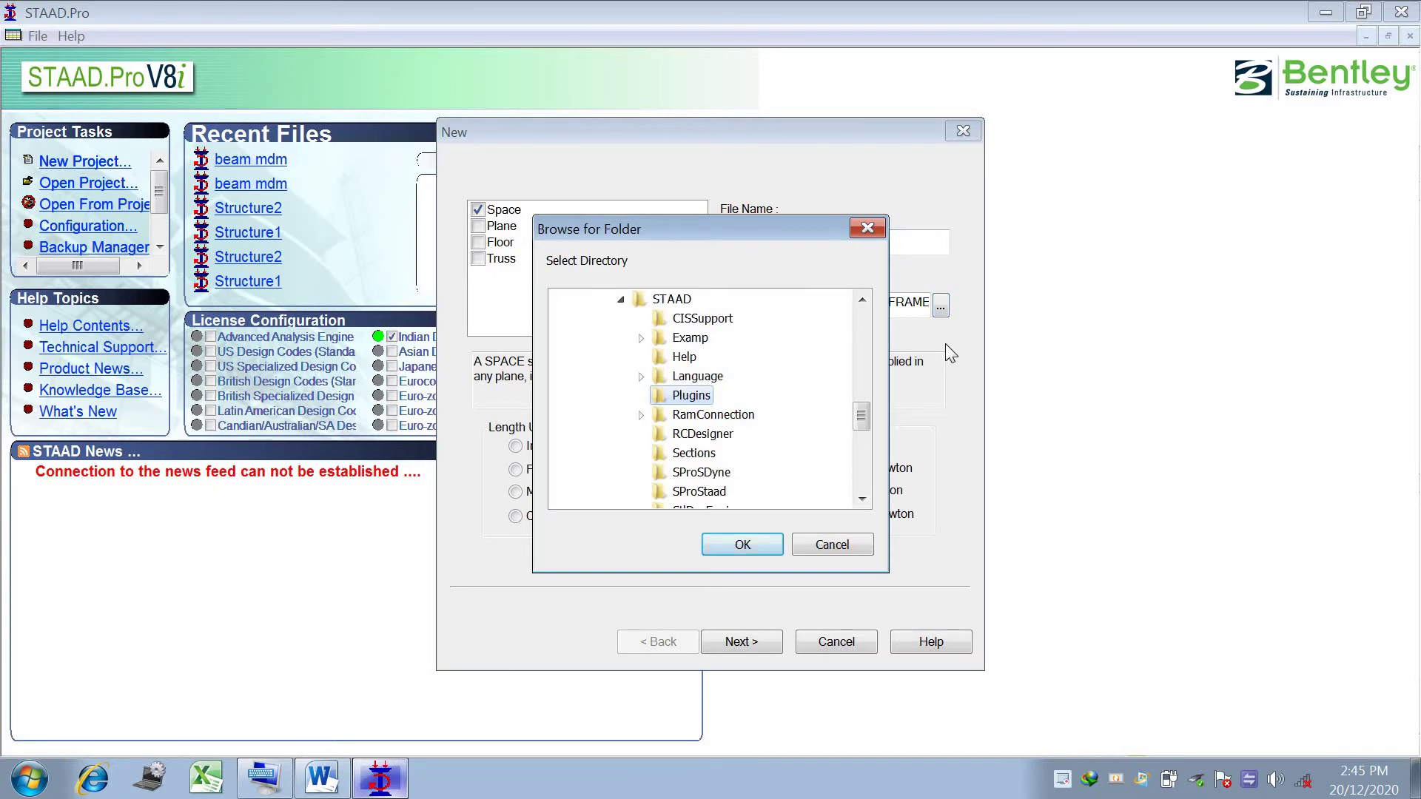
scroll(866, 402, up, 3)
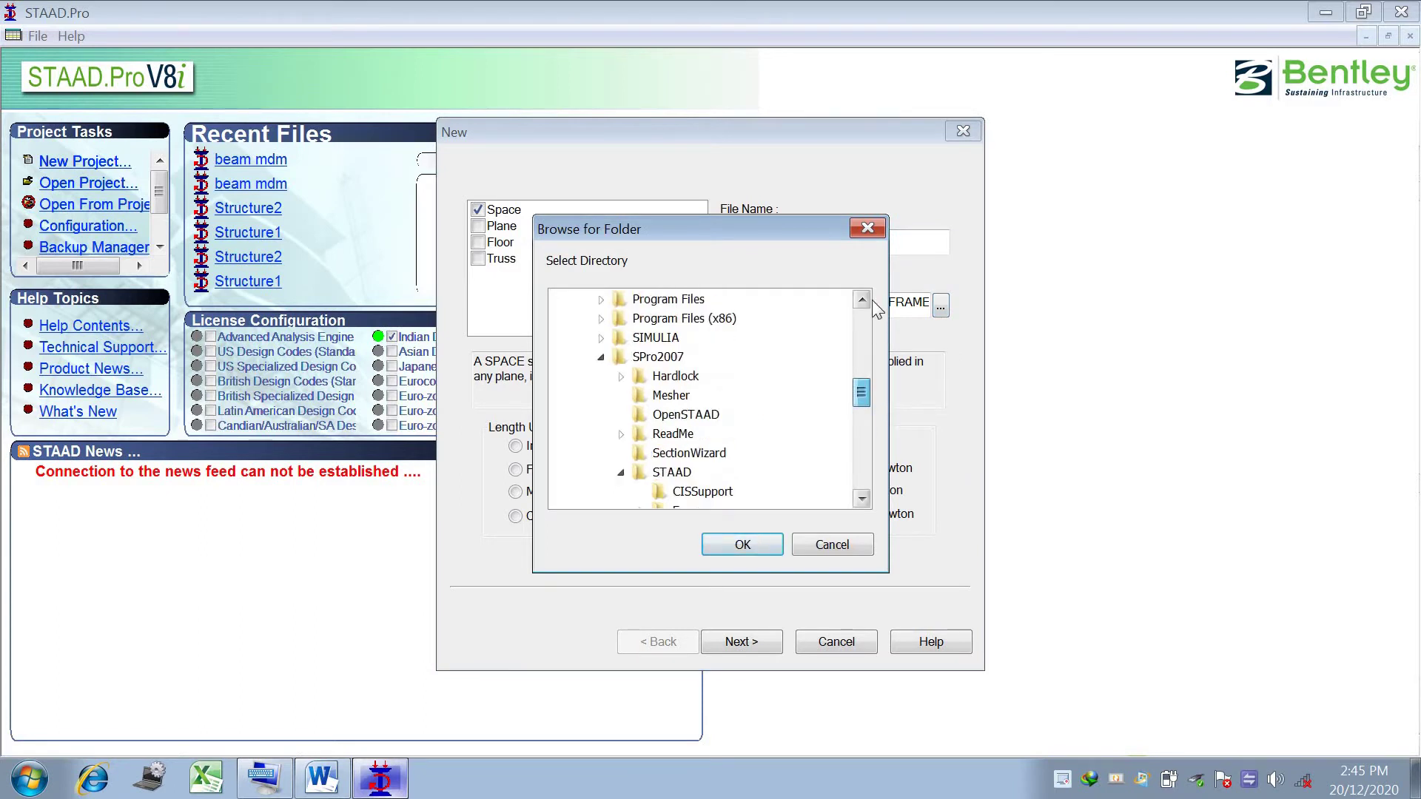
scroll(876, 309, up, 10)
scroll(862, 342, down, 2)
mouse_move(860, 340)
mouse_down()
mouse_move(858, 400)
mouse_move(851, 318)
mouse_move(851, 391)
mouse_move(851, 325)
mouse_move(836, 337)
mouse_up()
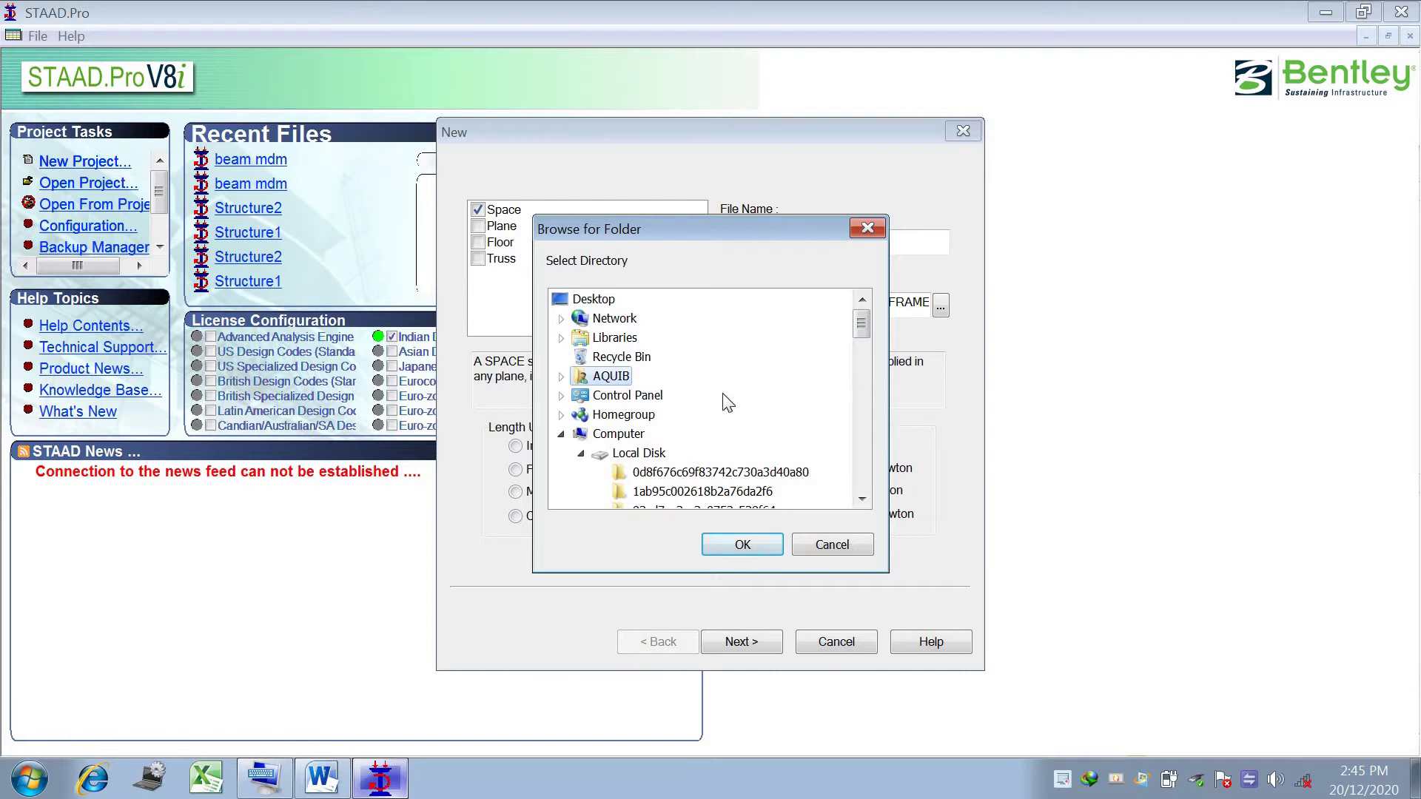
click(619, 434)
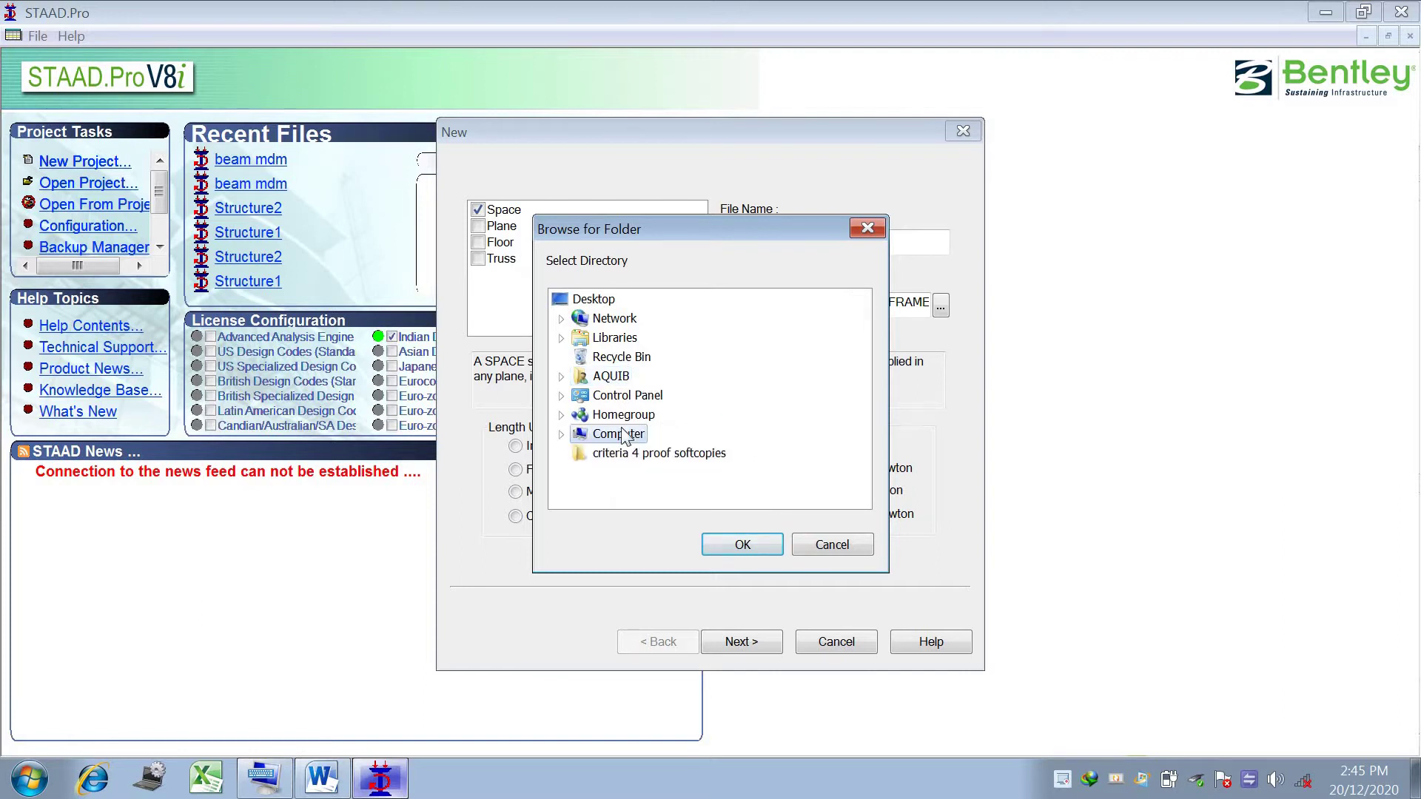
scroll(781, 445, down, 15)
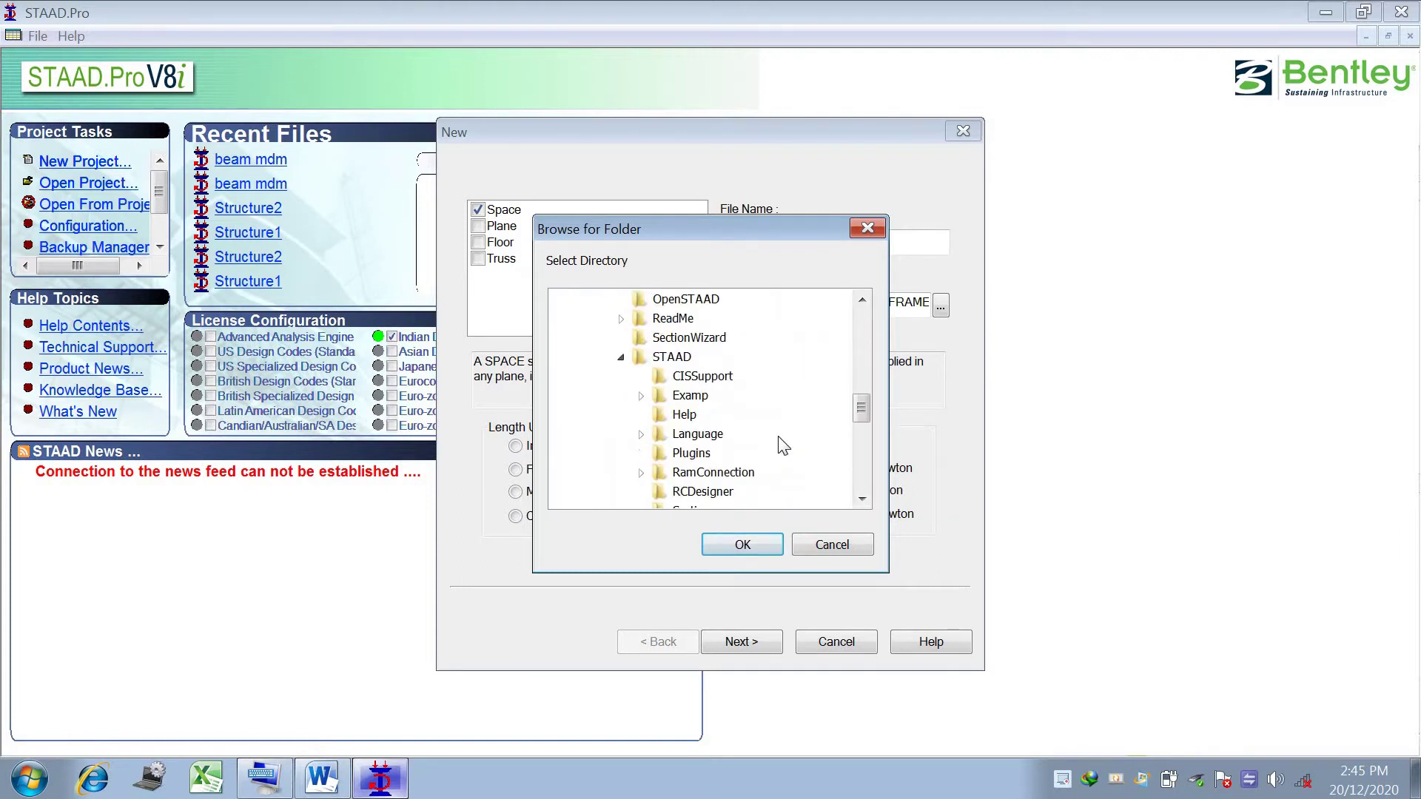
scroll(783, 446, down, 5)
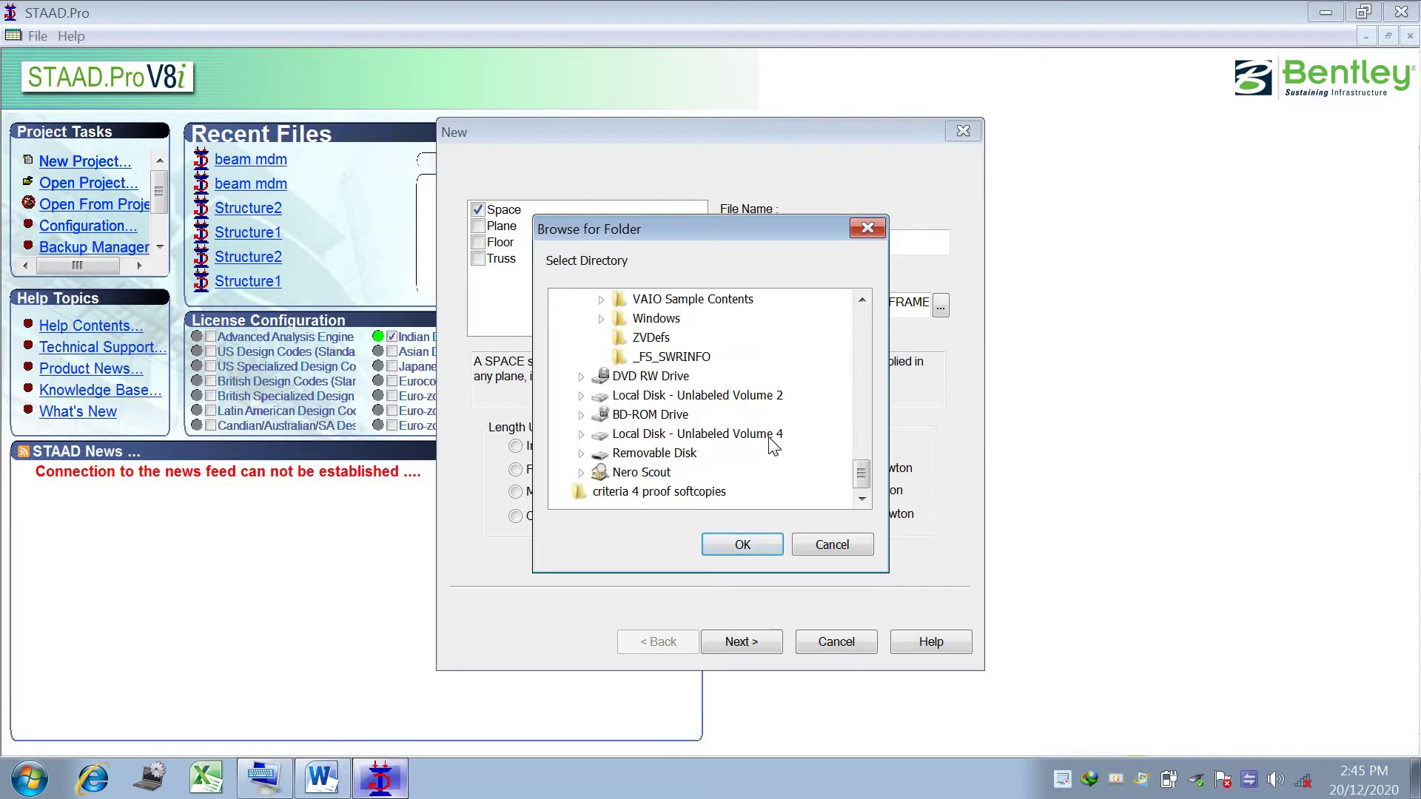
click(681, 453)
Set the project location to the SA-II\PRACTICALS\2 folder and finish the new project setup with Add Beam.
scroll(806, 434, down, 2)
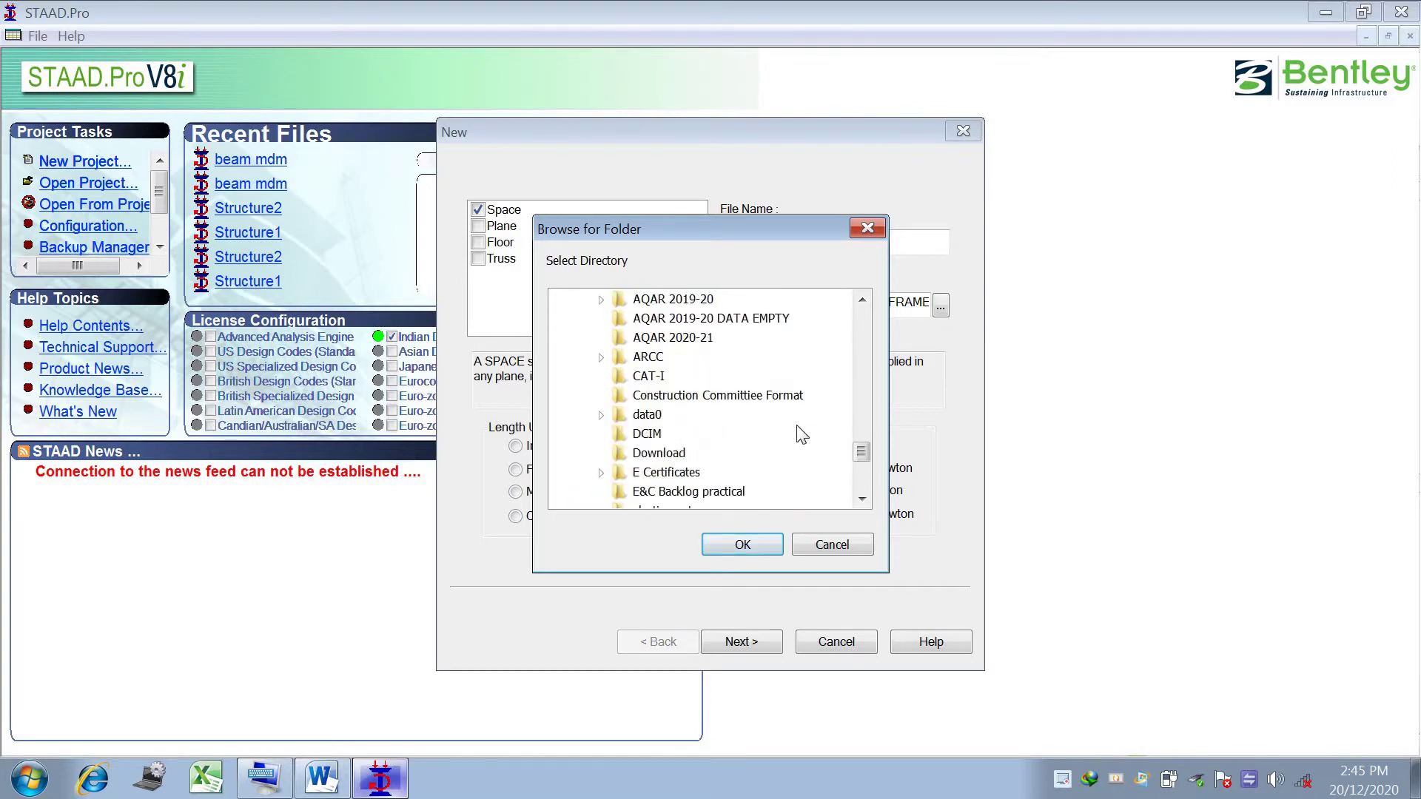
scroll(802, 435, down, 5)
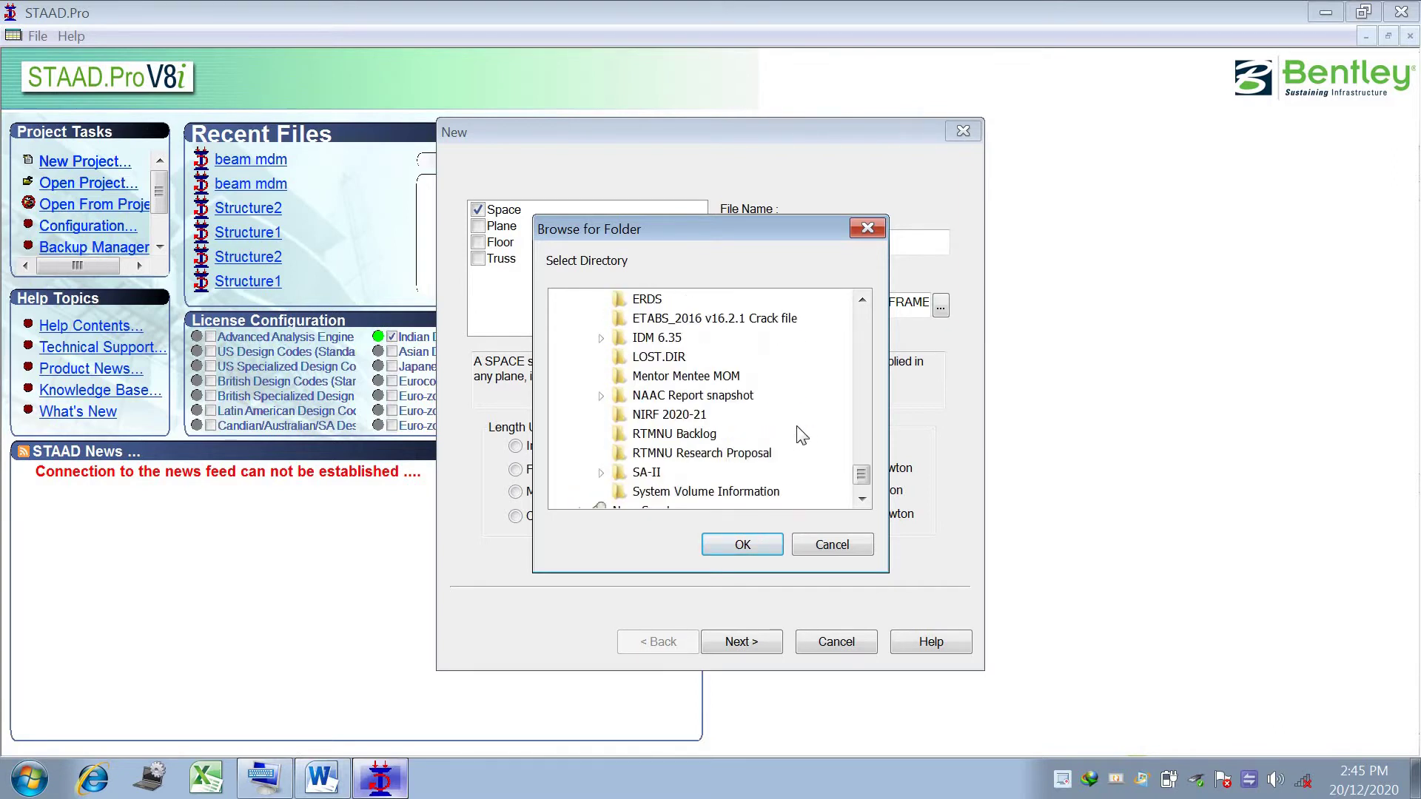
scroll(803, 435, down, 1)
click(648, 434)
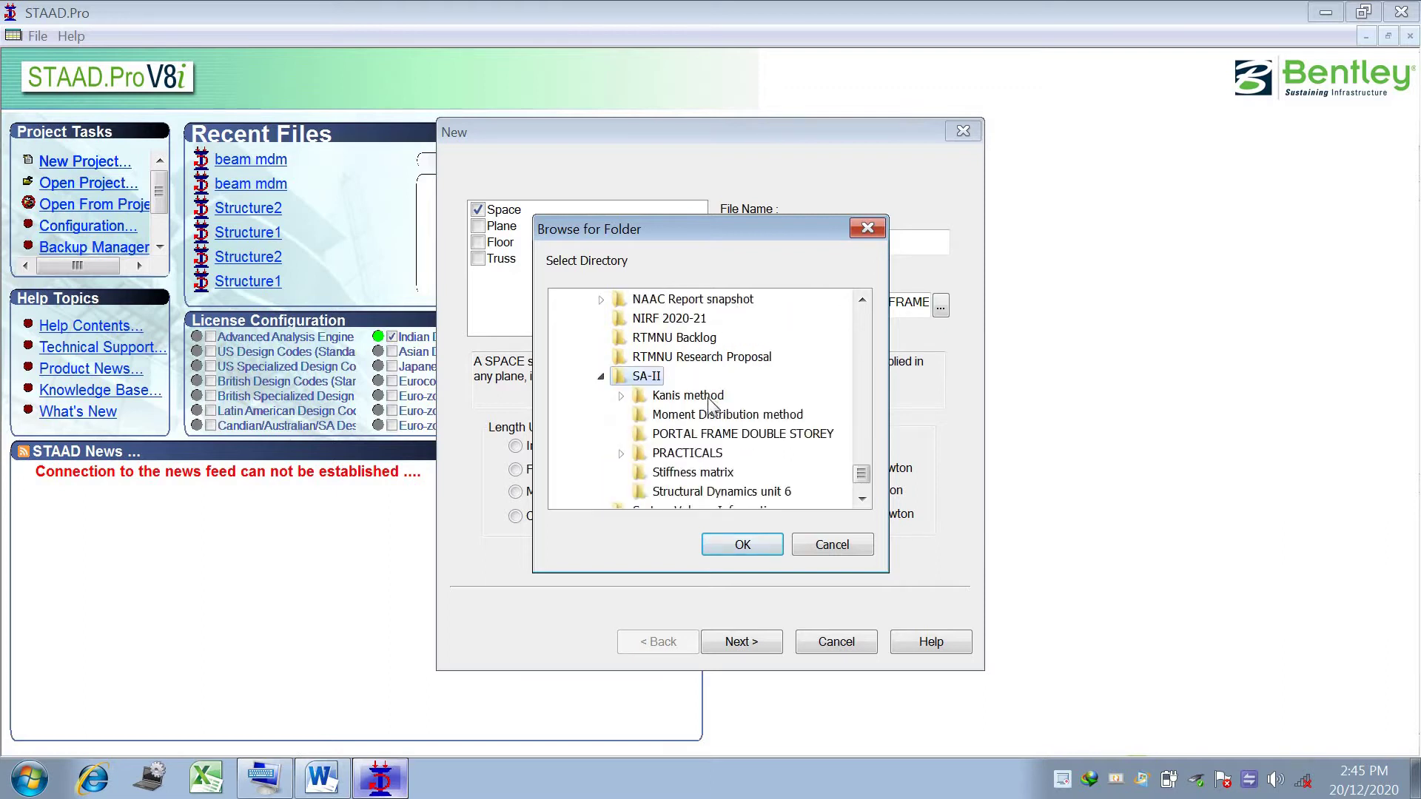
scroll(709, 404, down, 1)
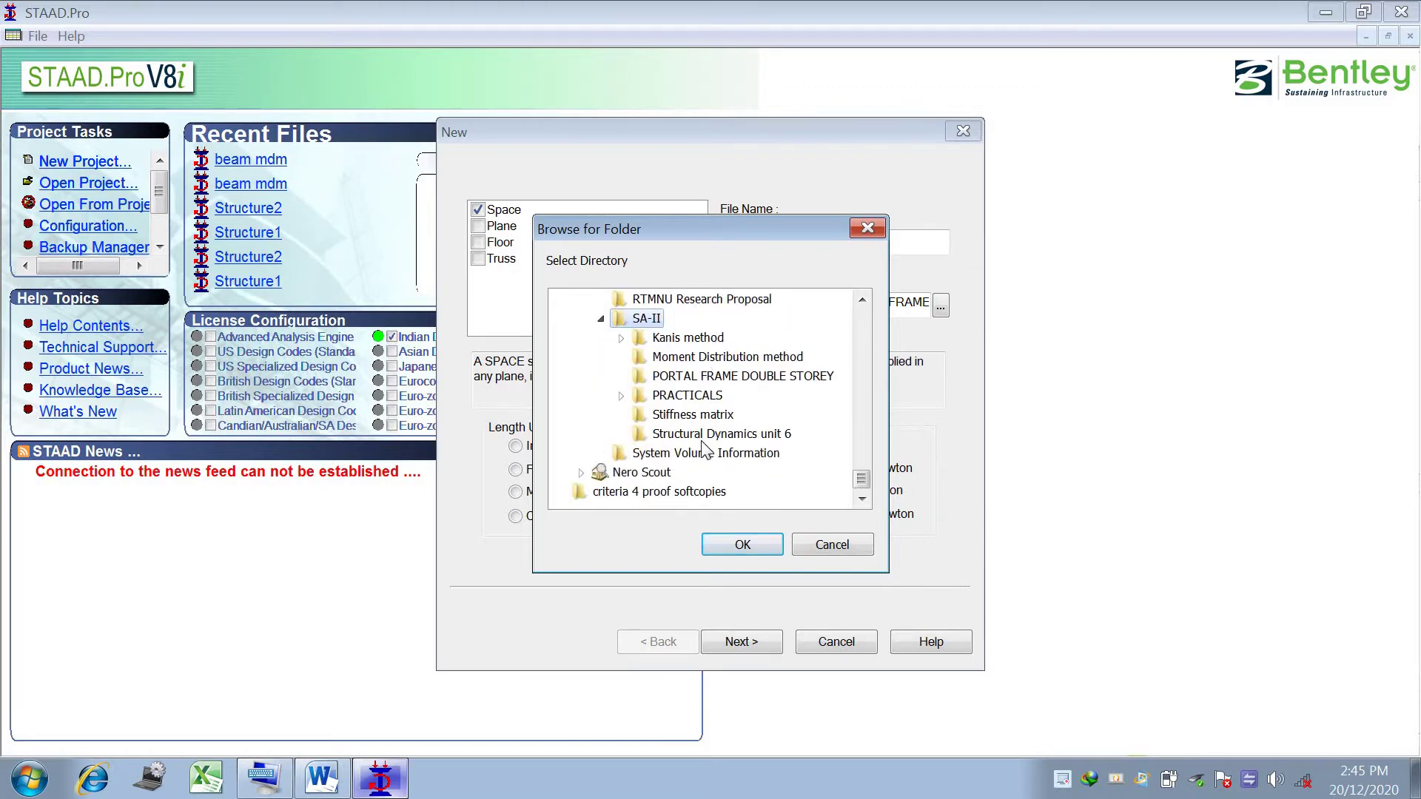
click(703, 398)
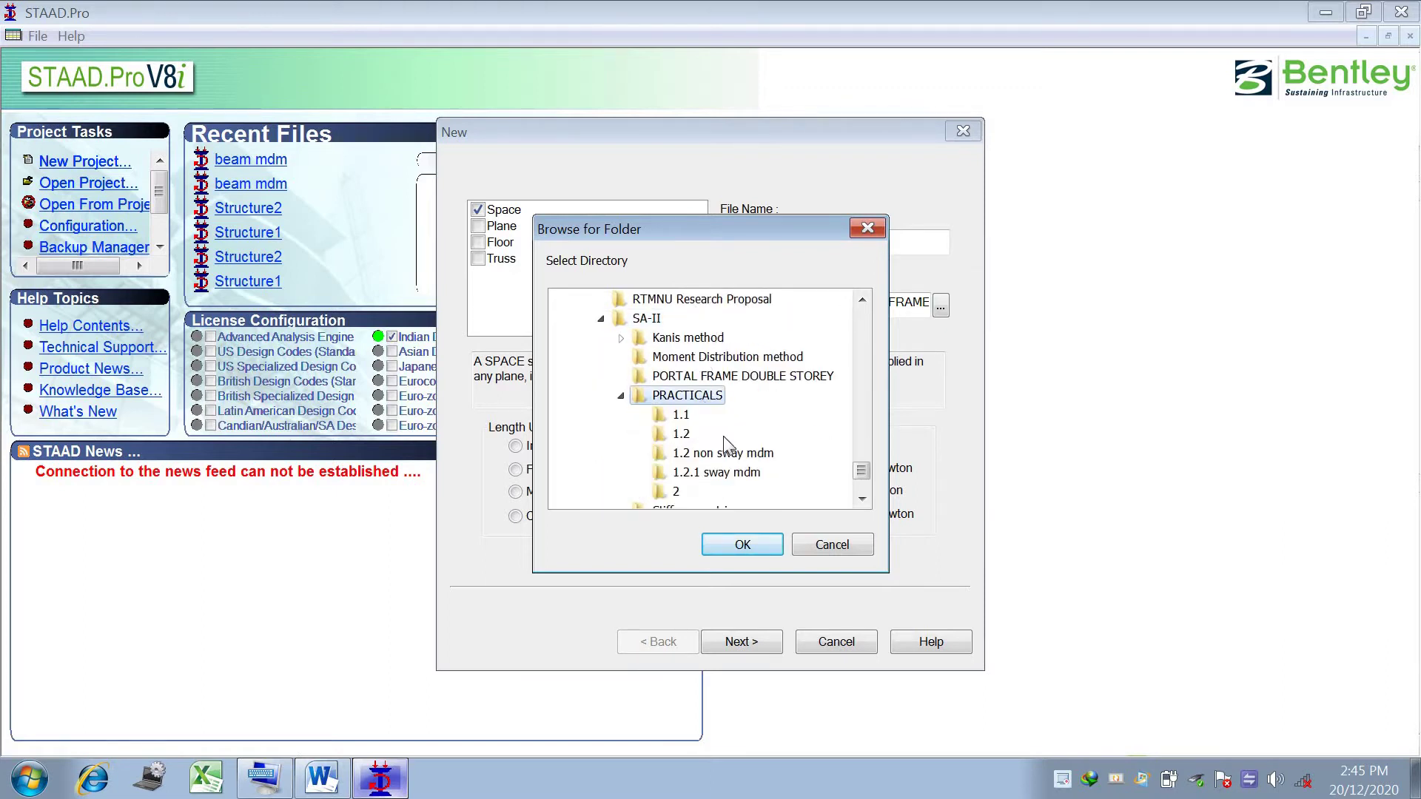
click(678, 493)
click(742, 544)
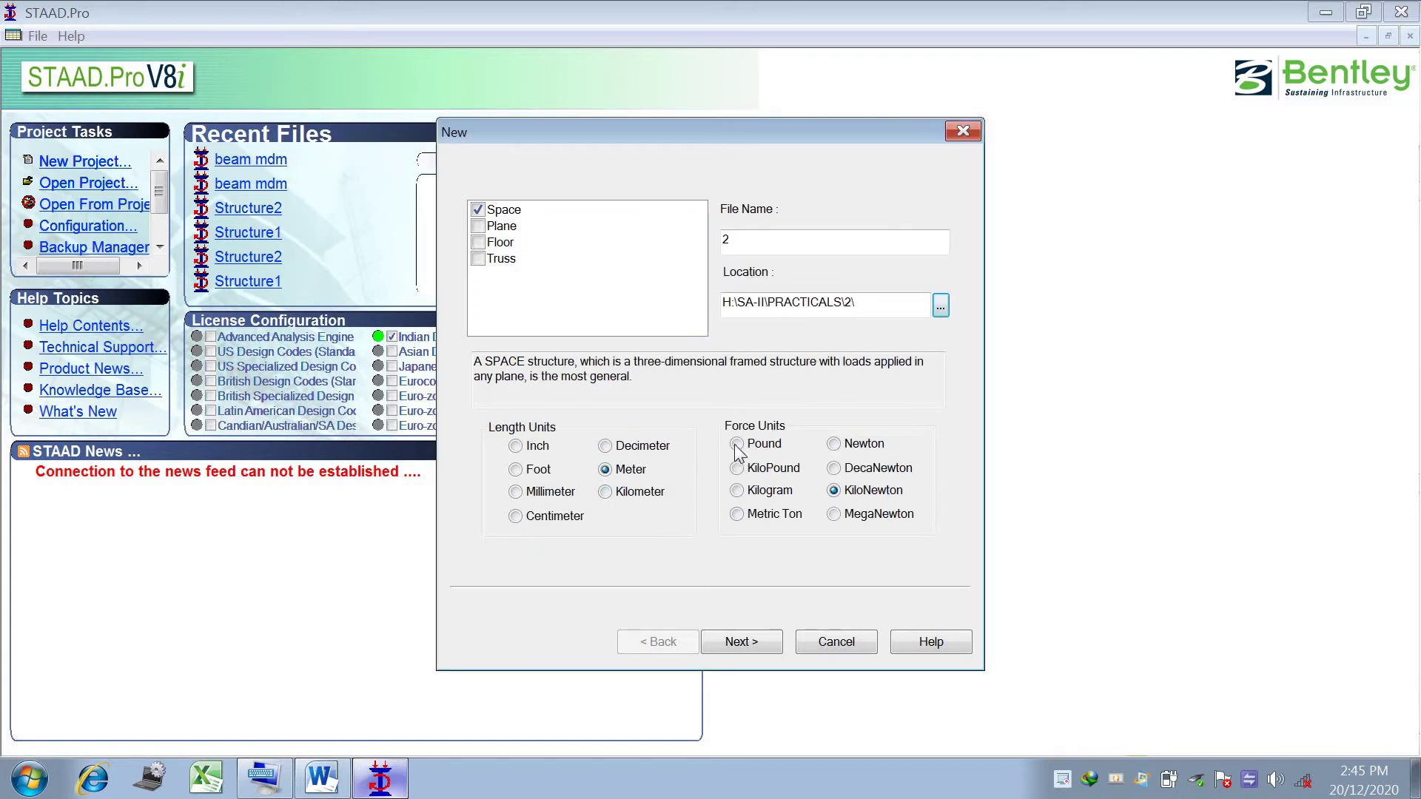
click(772, 642)
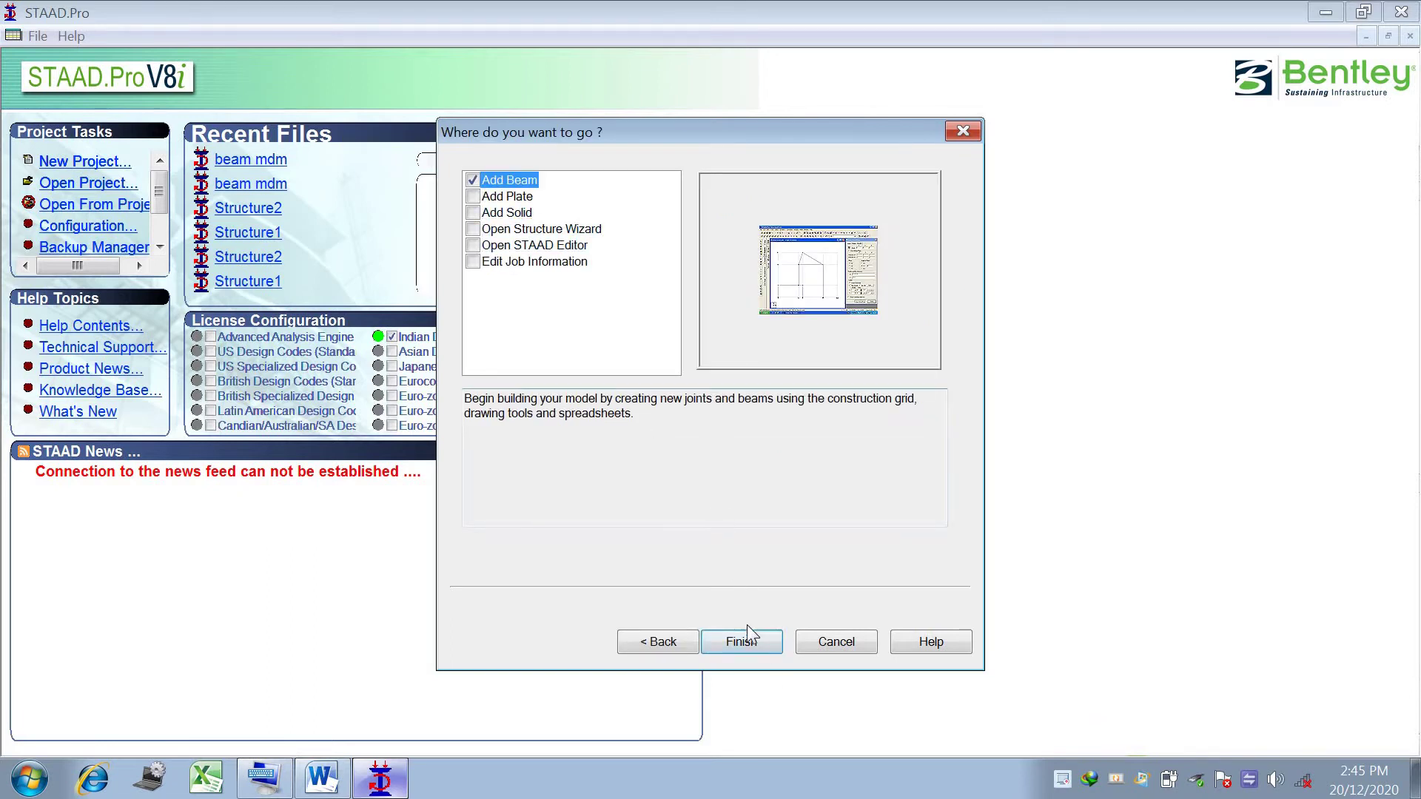
click(749, 647)
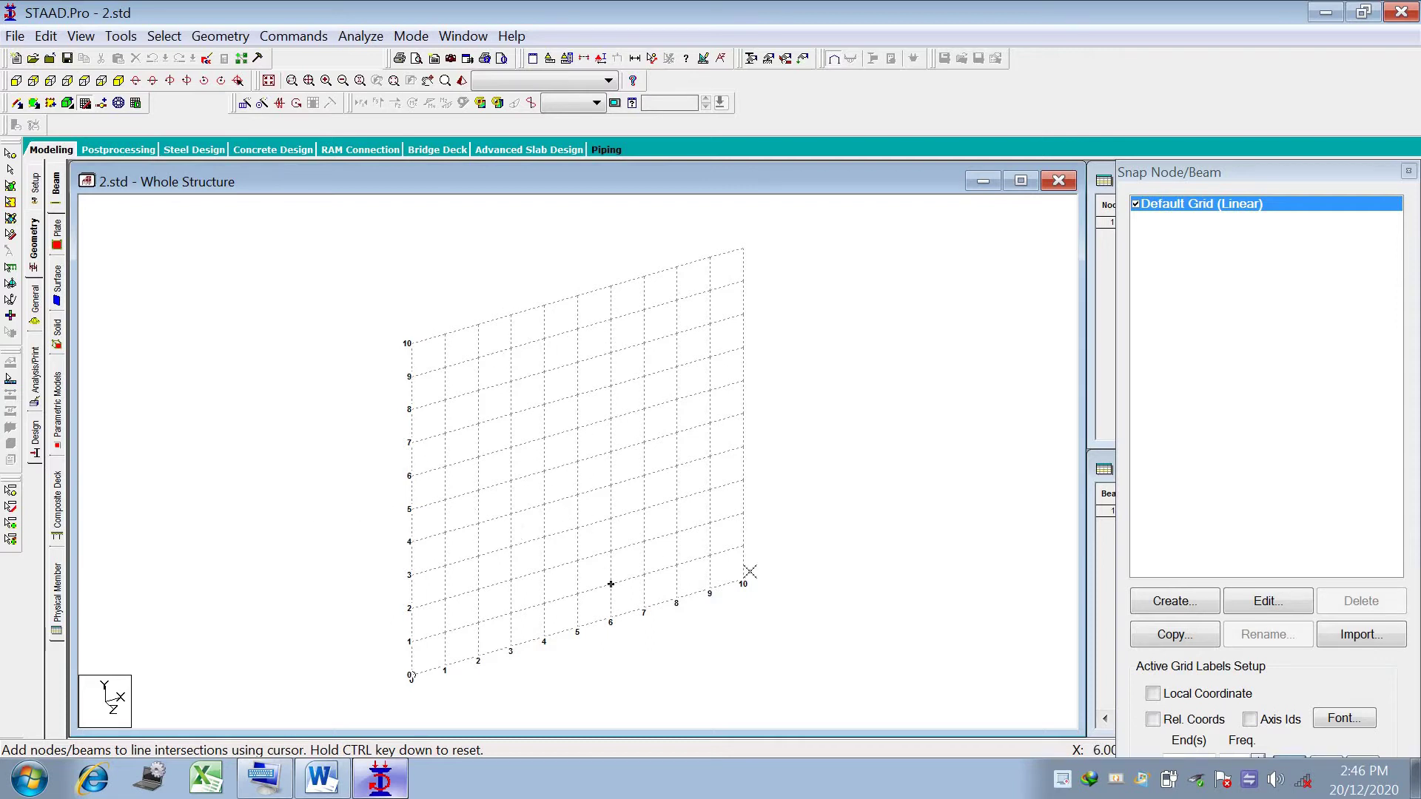
Create a linear grid named A in the X-Z plane and make it the active grid.
click(1156, 601)
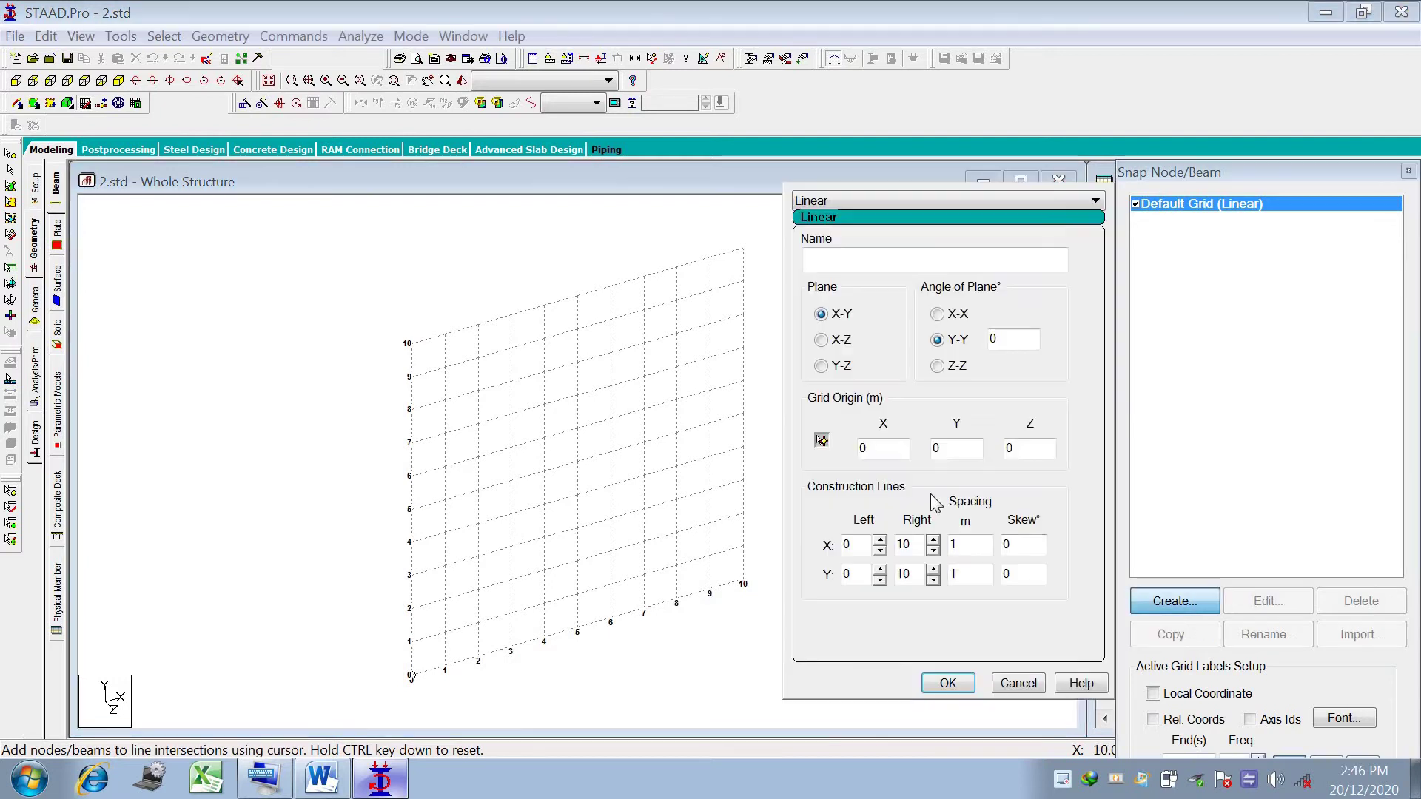
click(821, 341)
click(842, 259)
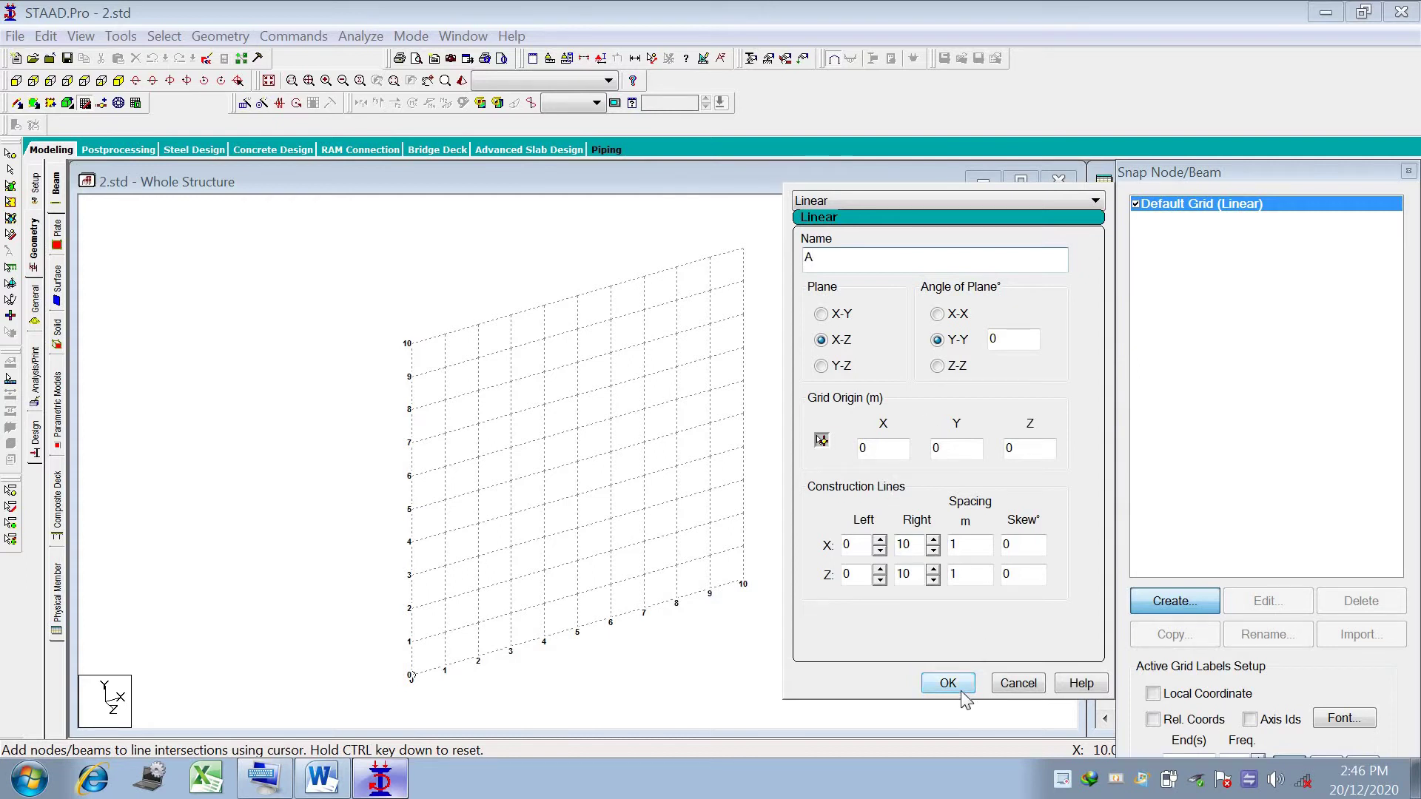
click(934, 686)
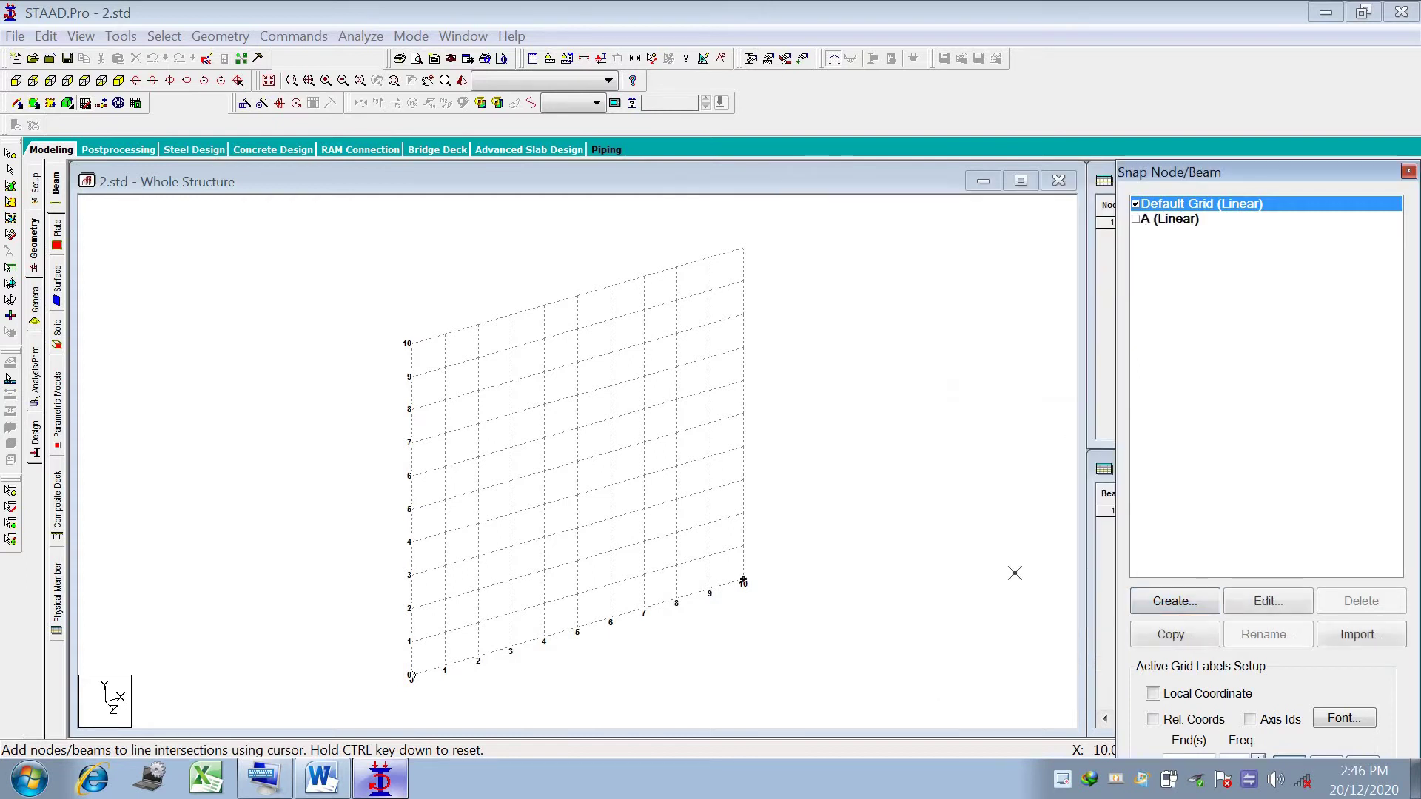
click(1136, 219)
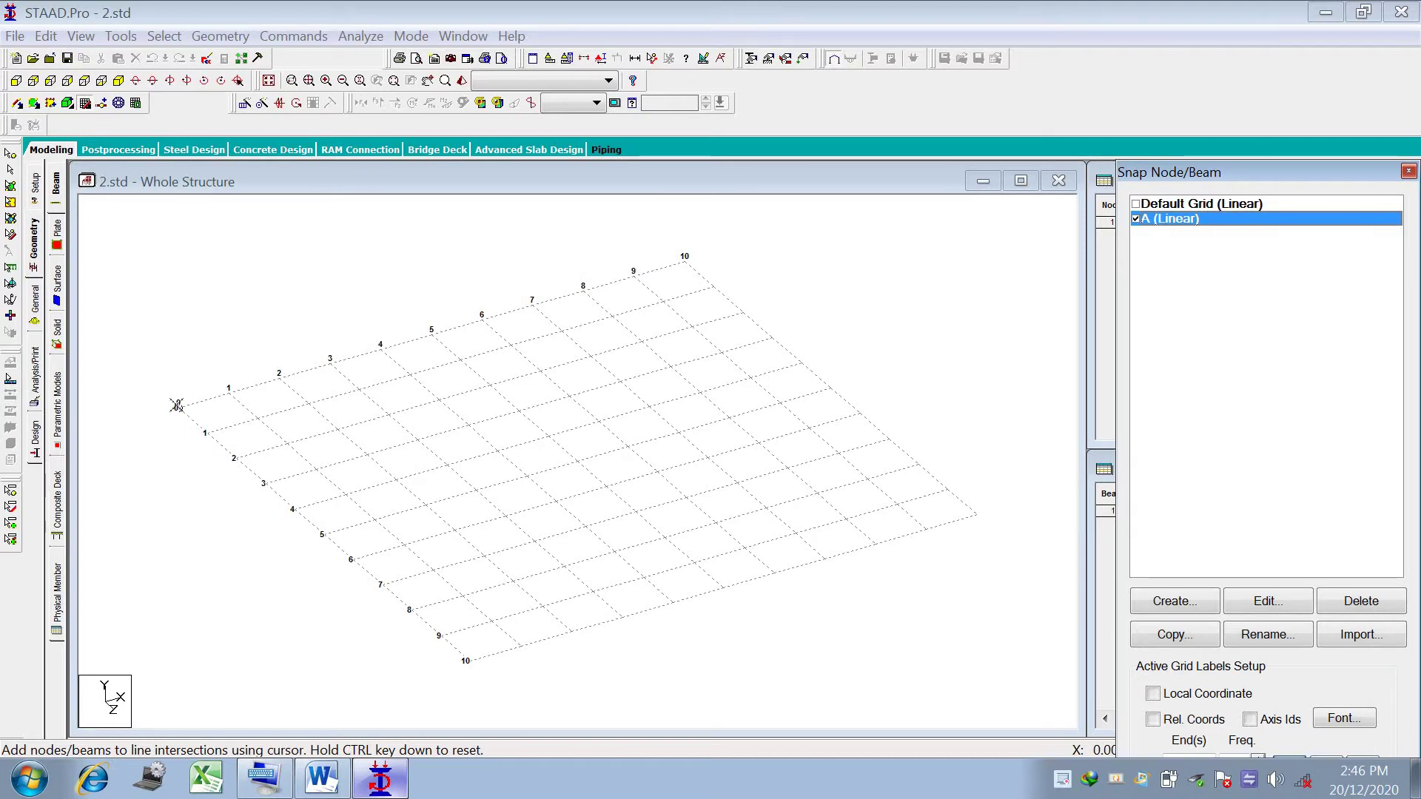
Check the frame figure in the lab manual and draw a 4 m beam along the X axis from the grid origin.
click(320, 778)
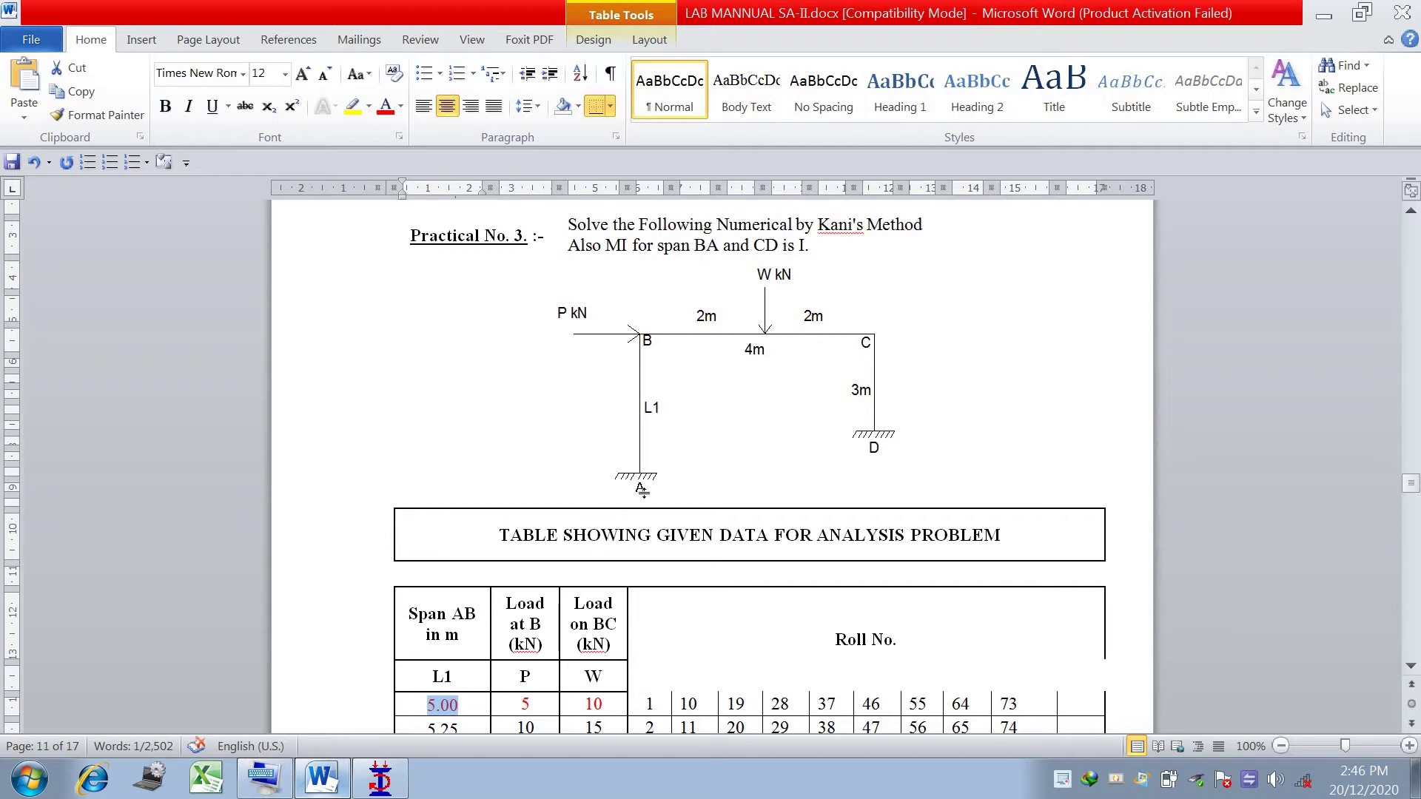
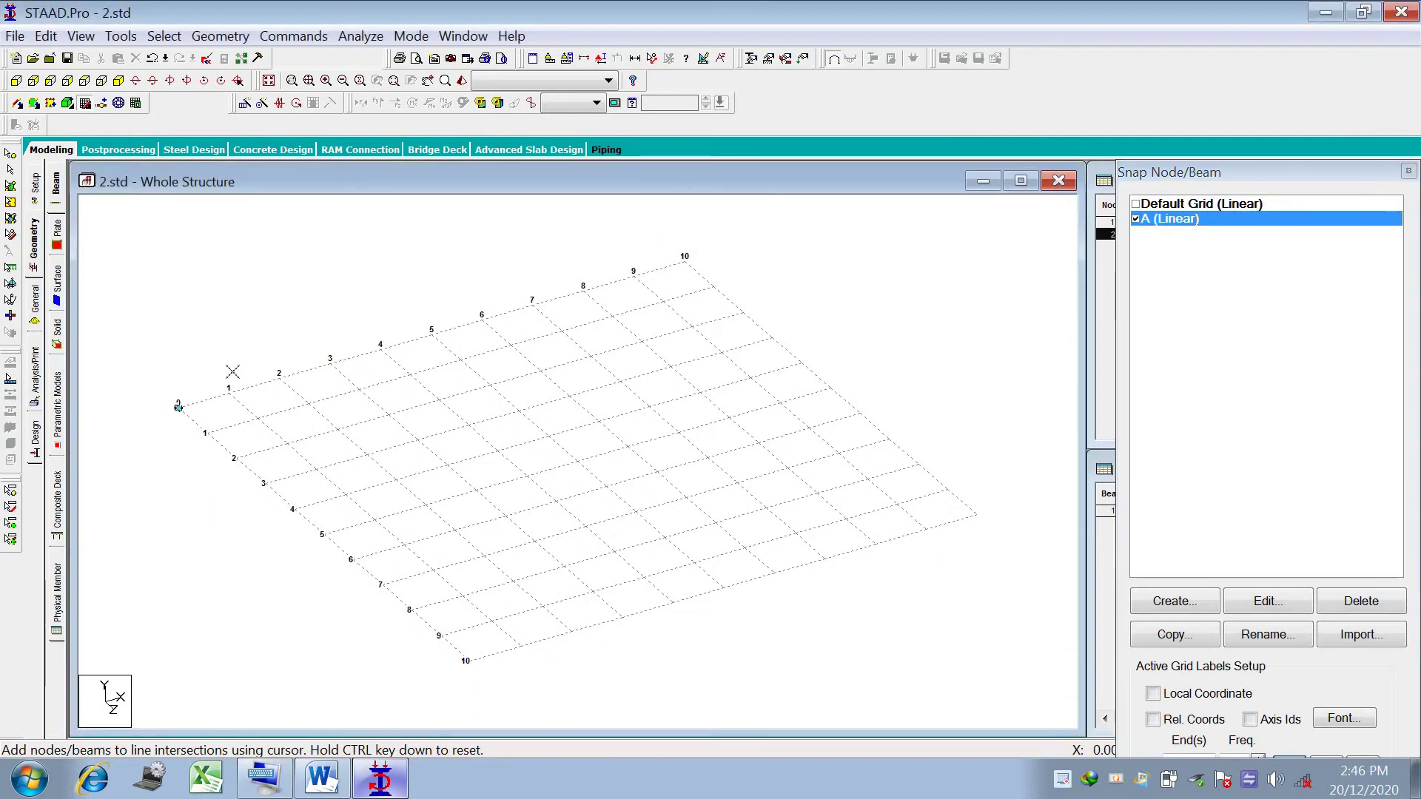
click(381, 348)
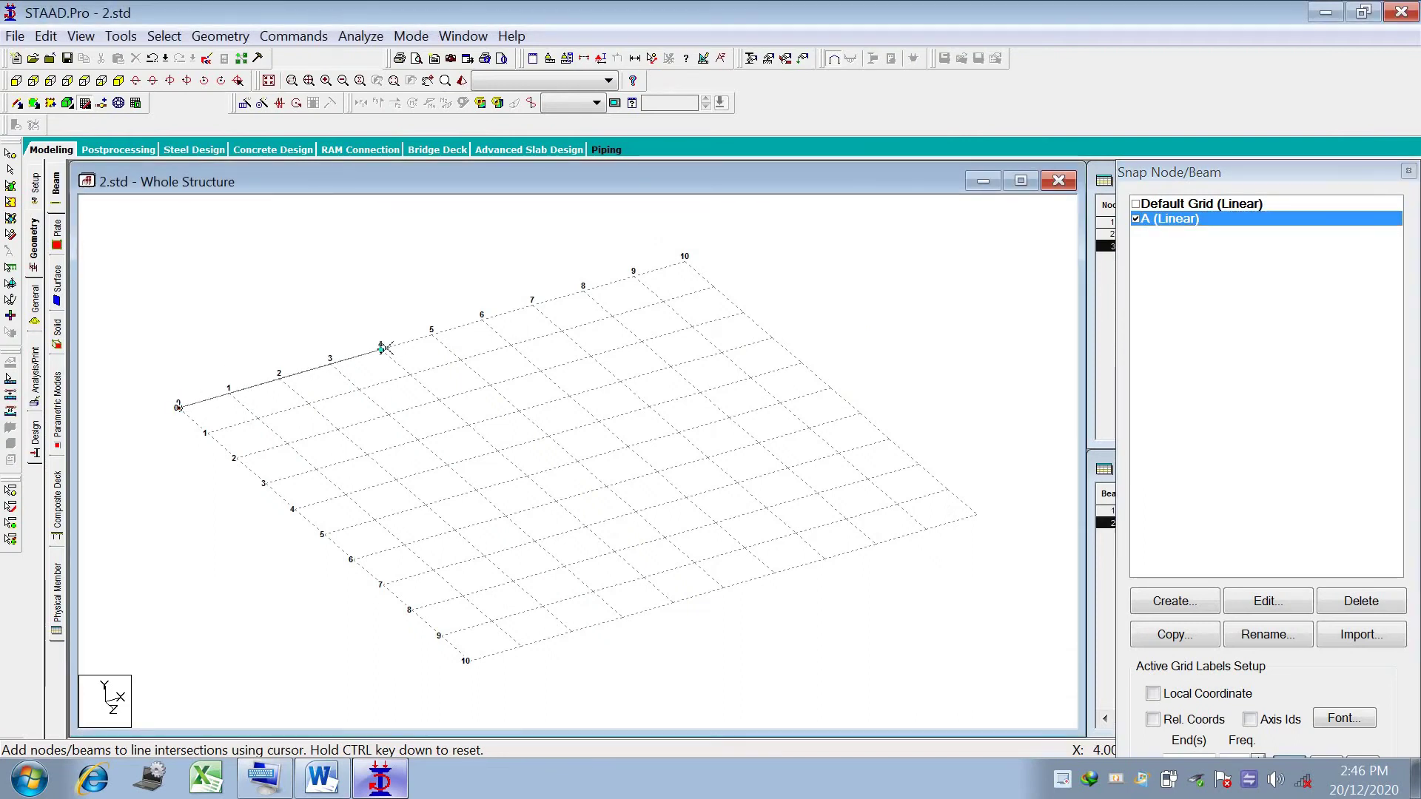
key(Escape)
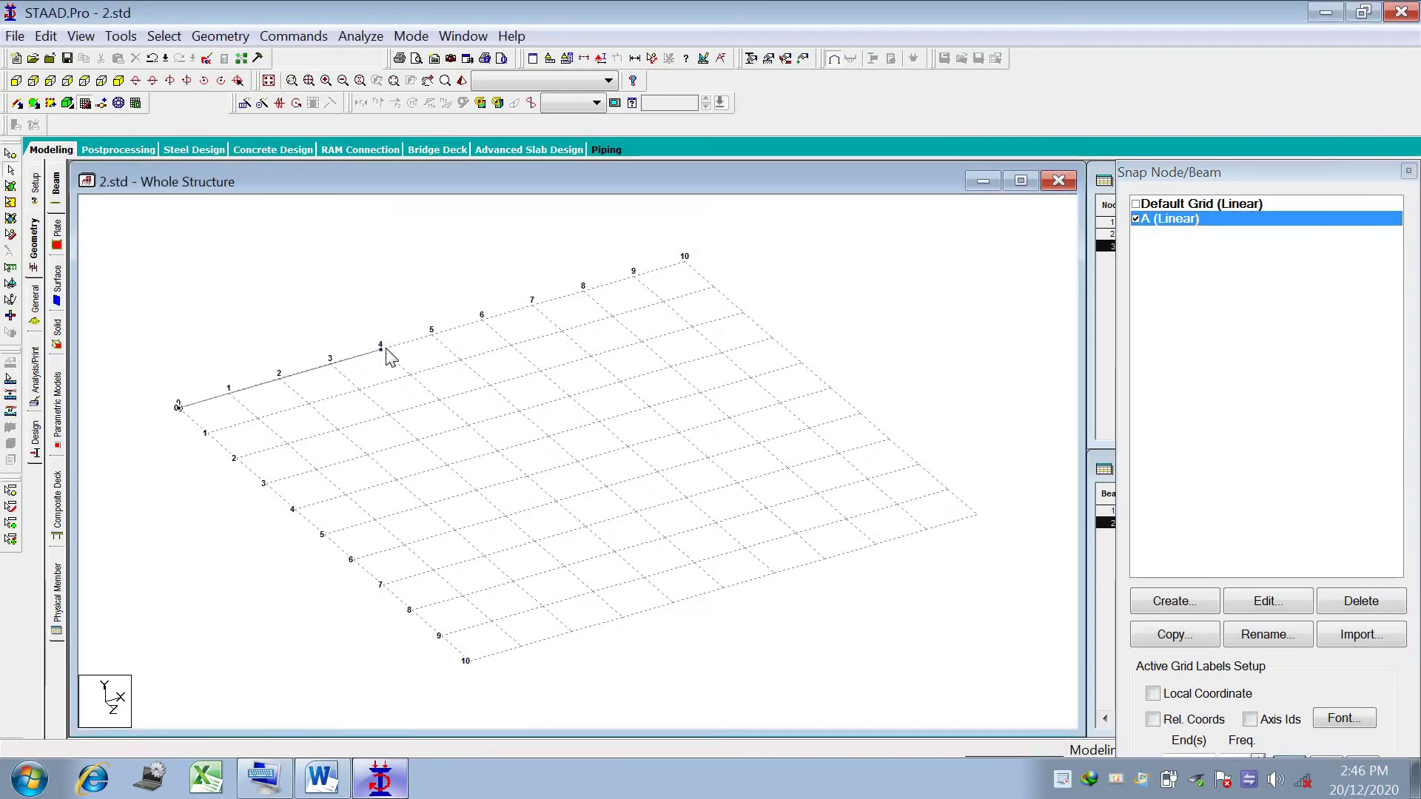
In the front view, repeat the origin node once by 5 m in the Y direction with linked steps to form column AB.
click(12, 82)
drag(145, 419, 210, 512)
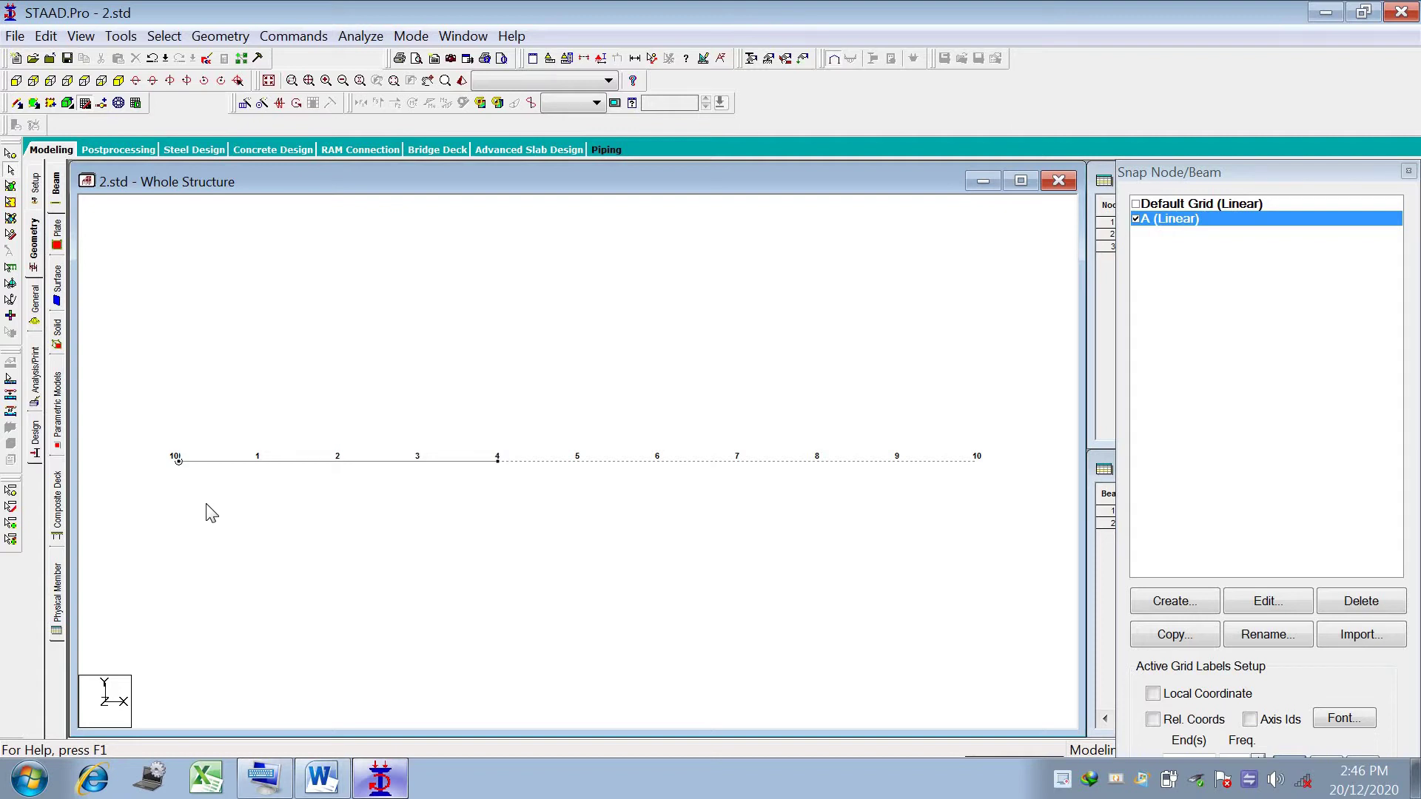
click(10, 170)
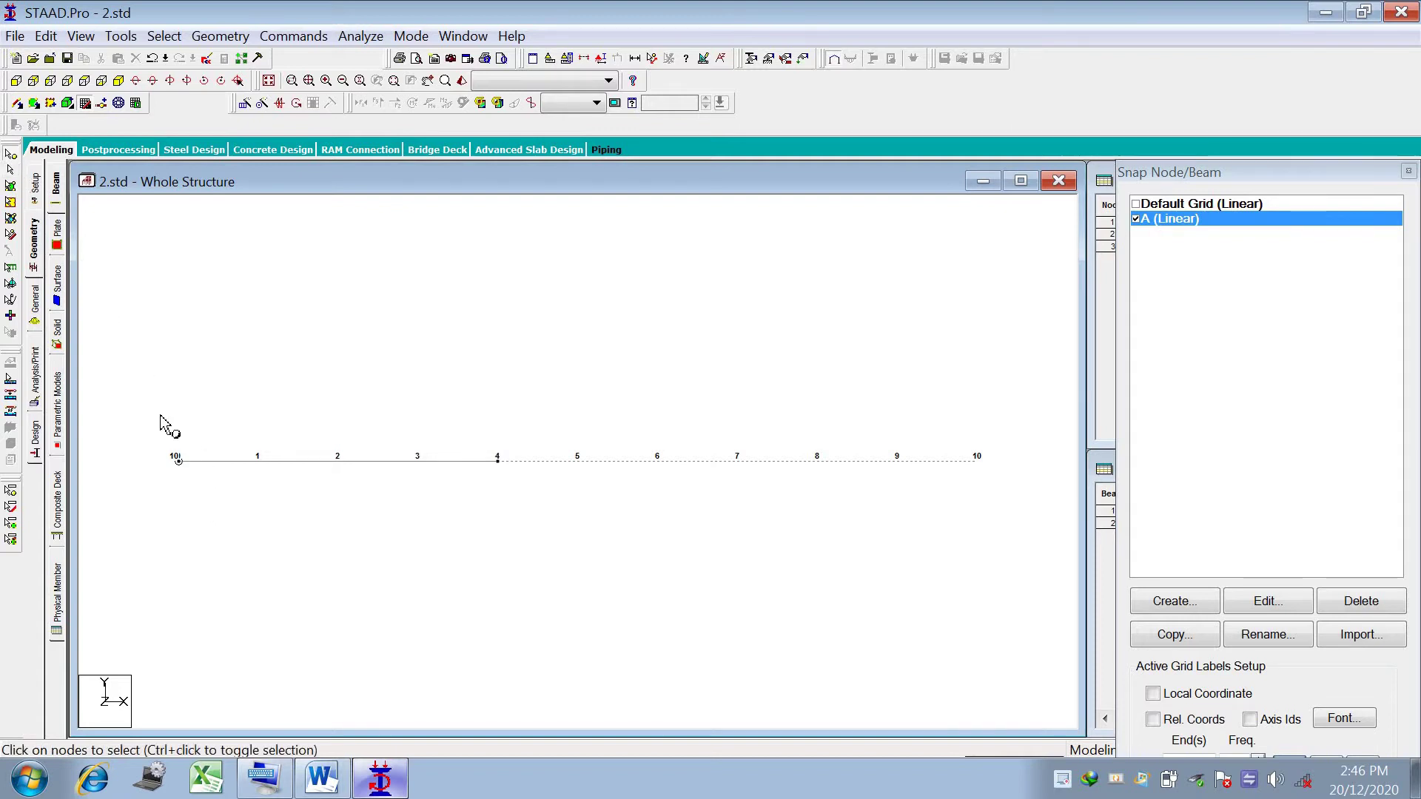
drag(208, 505, 211, 510)
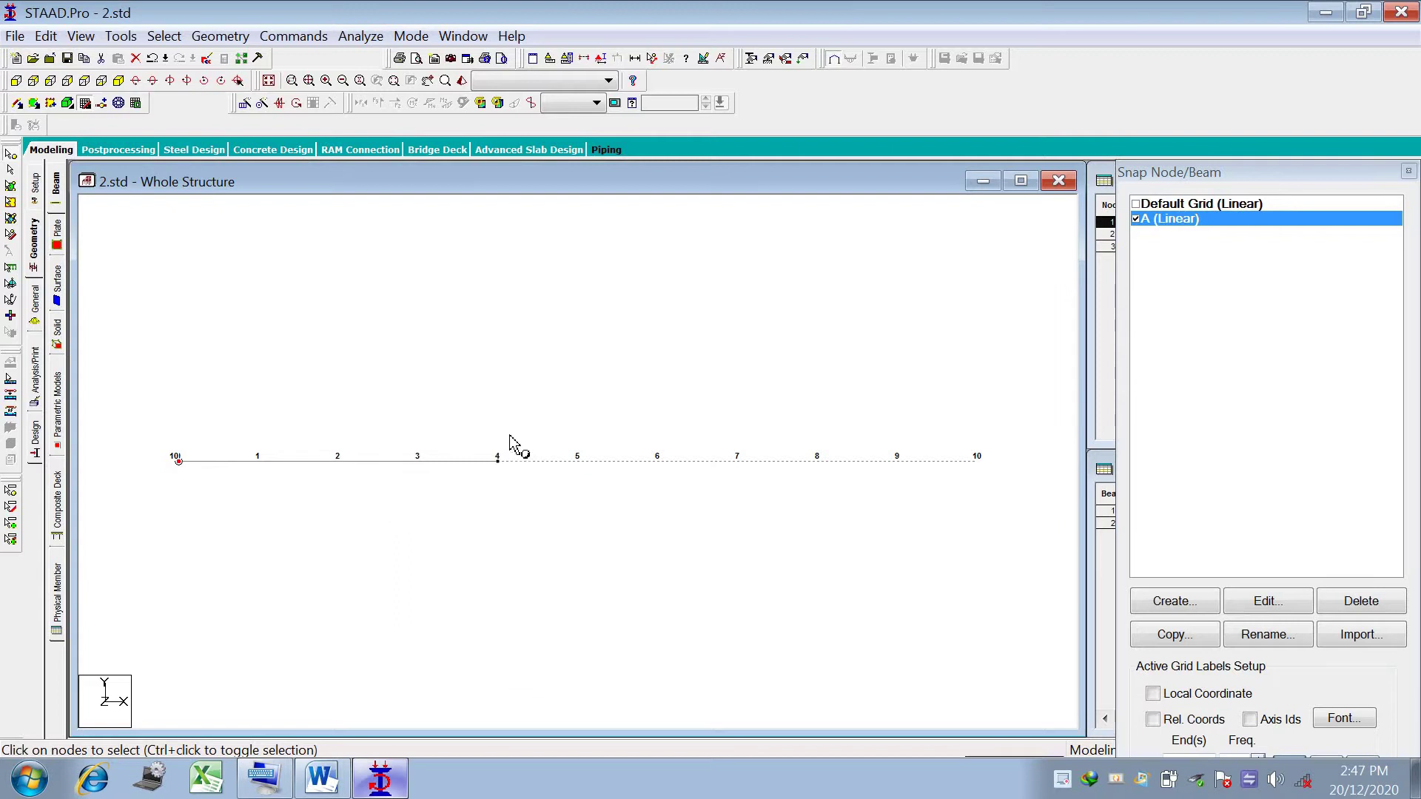
click(501, 469)
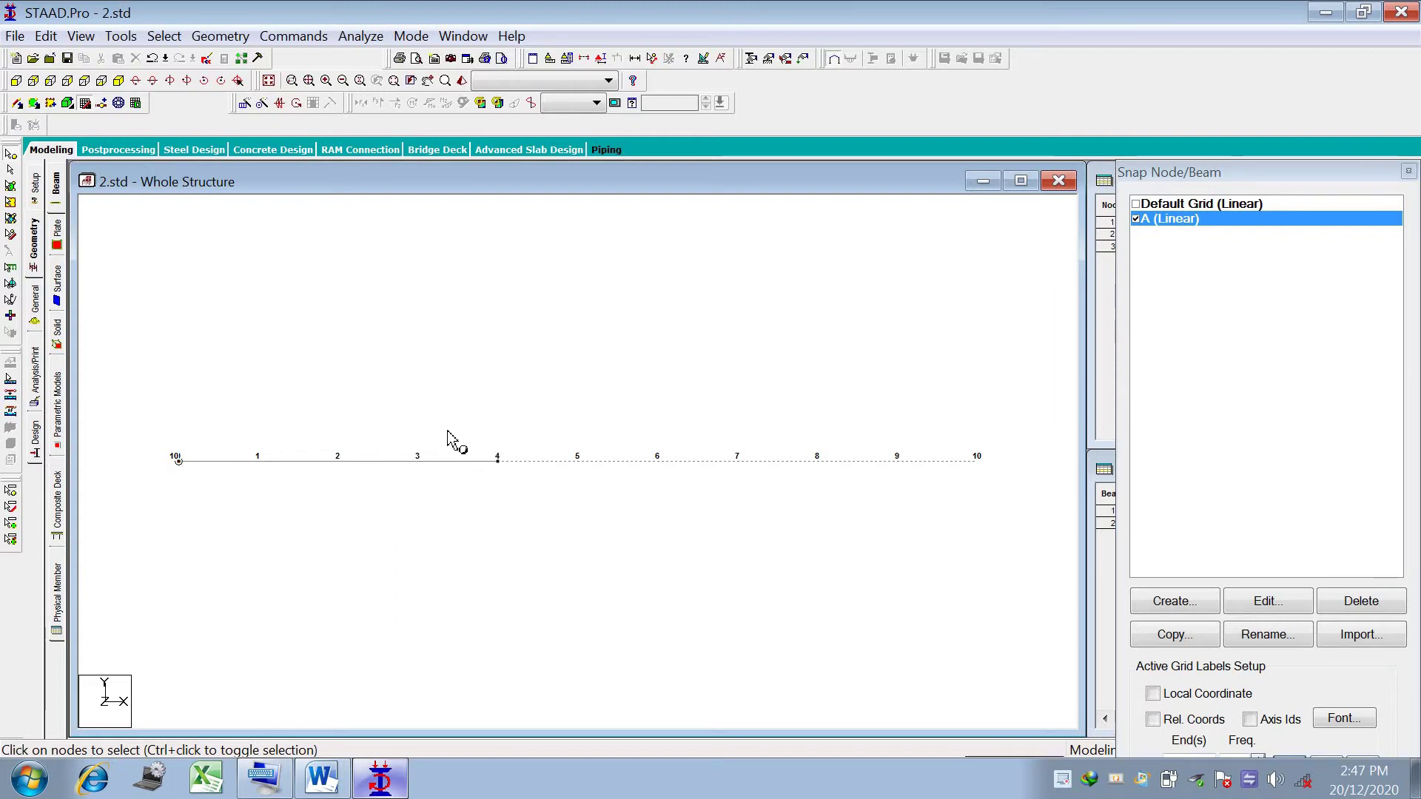
drag(238, 541, 162, 441)
click(245, 104)
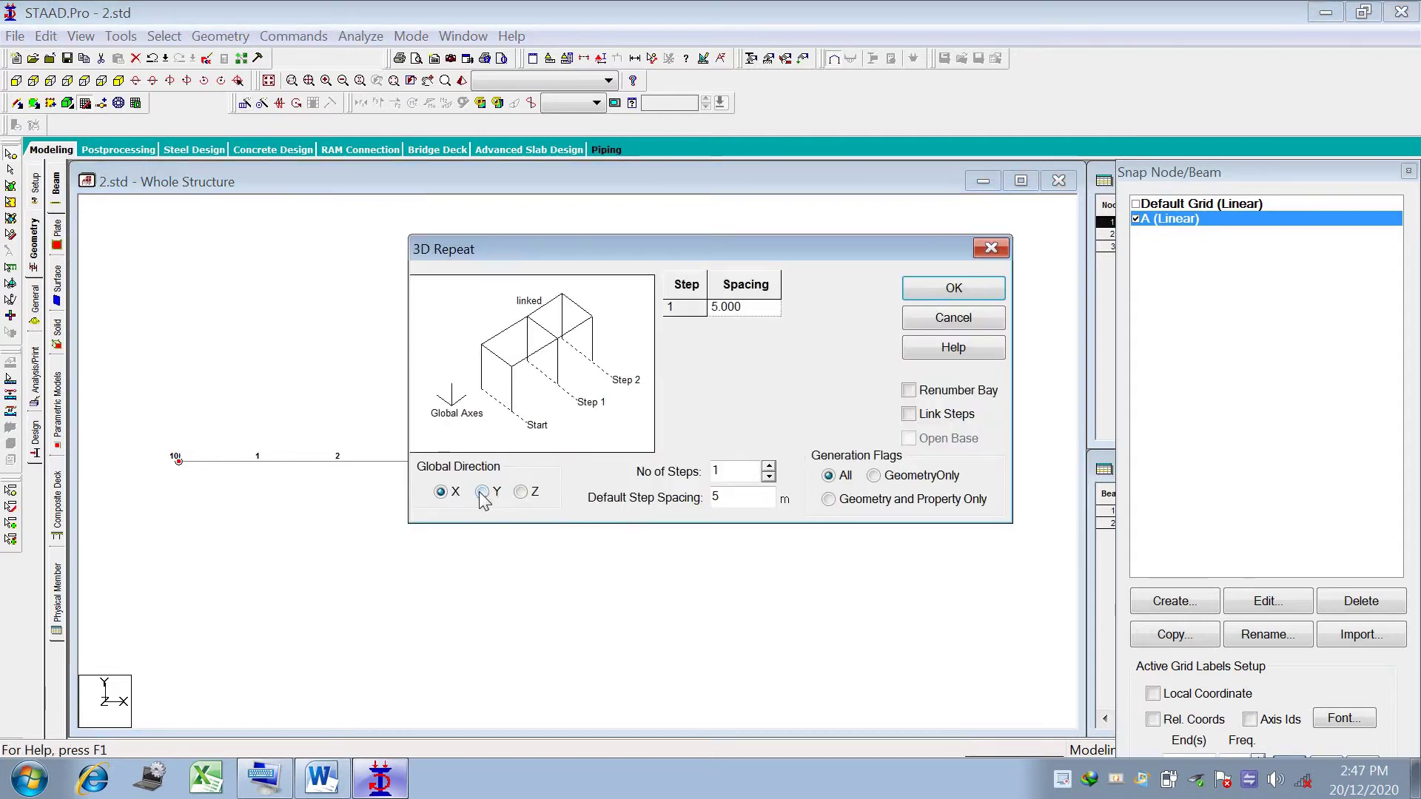
click(364, 783)
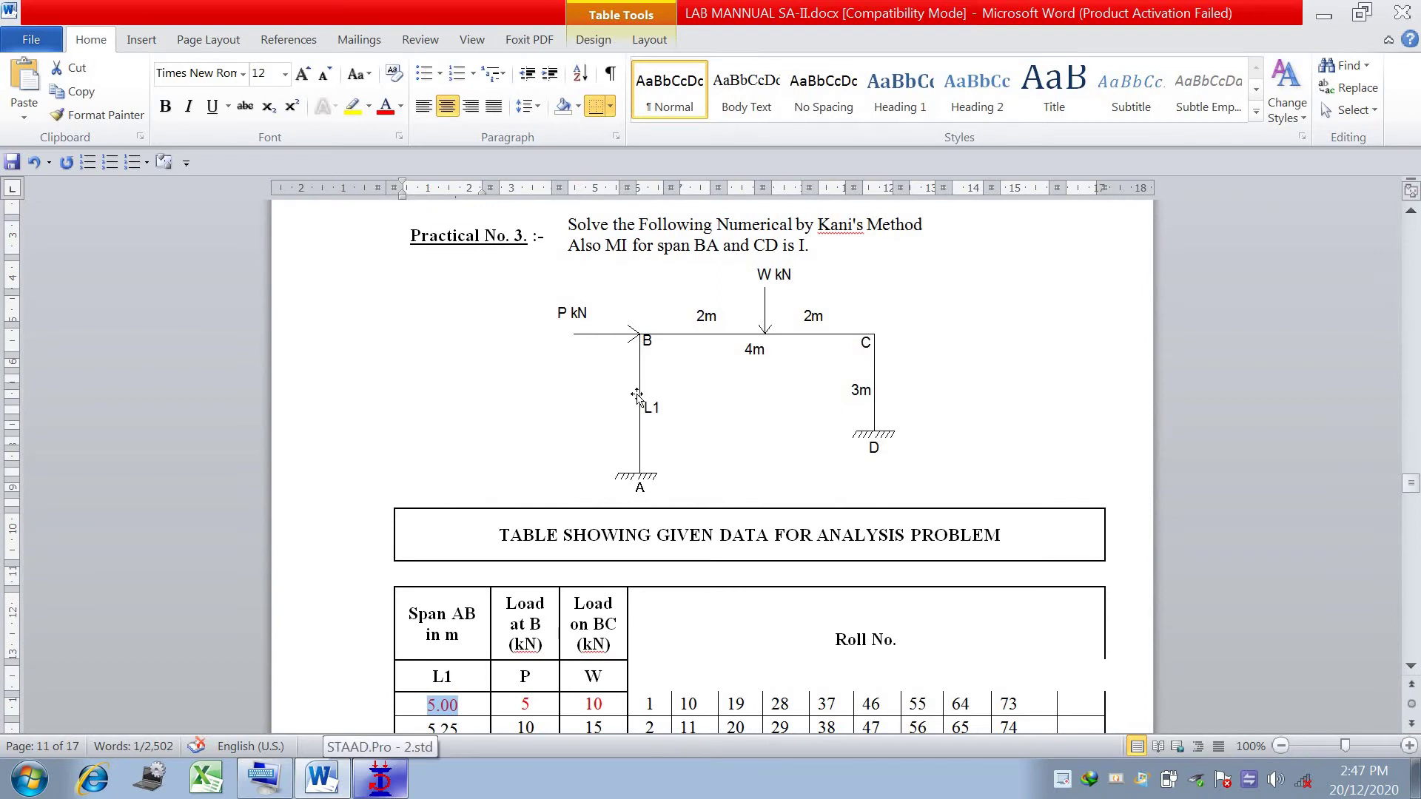
click(382, 783)
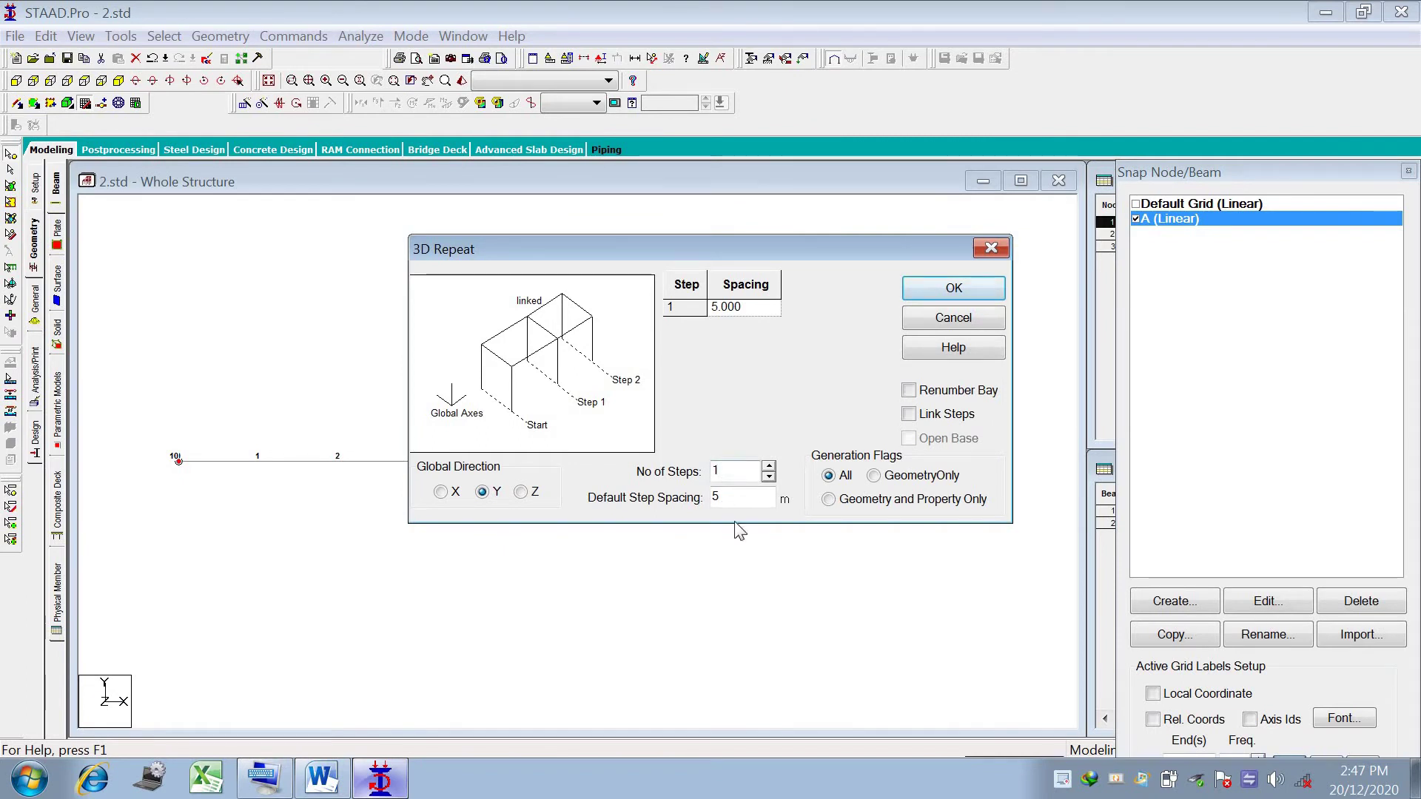
click(914, 414)
click(954, 289)
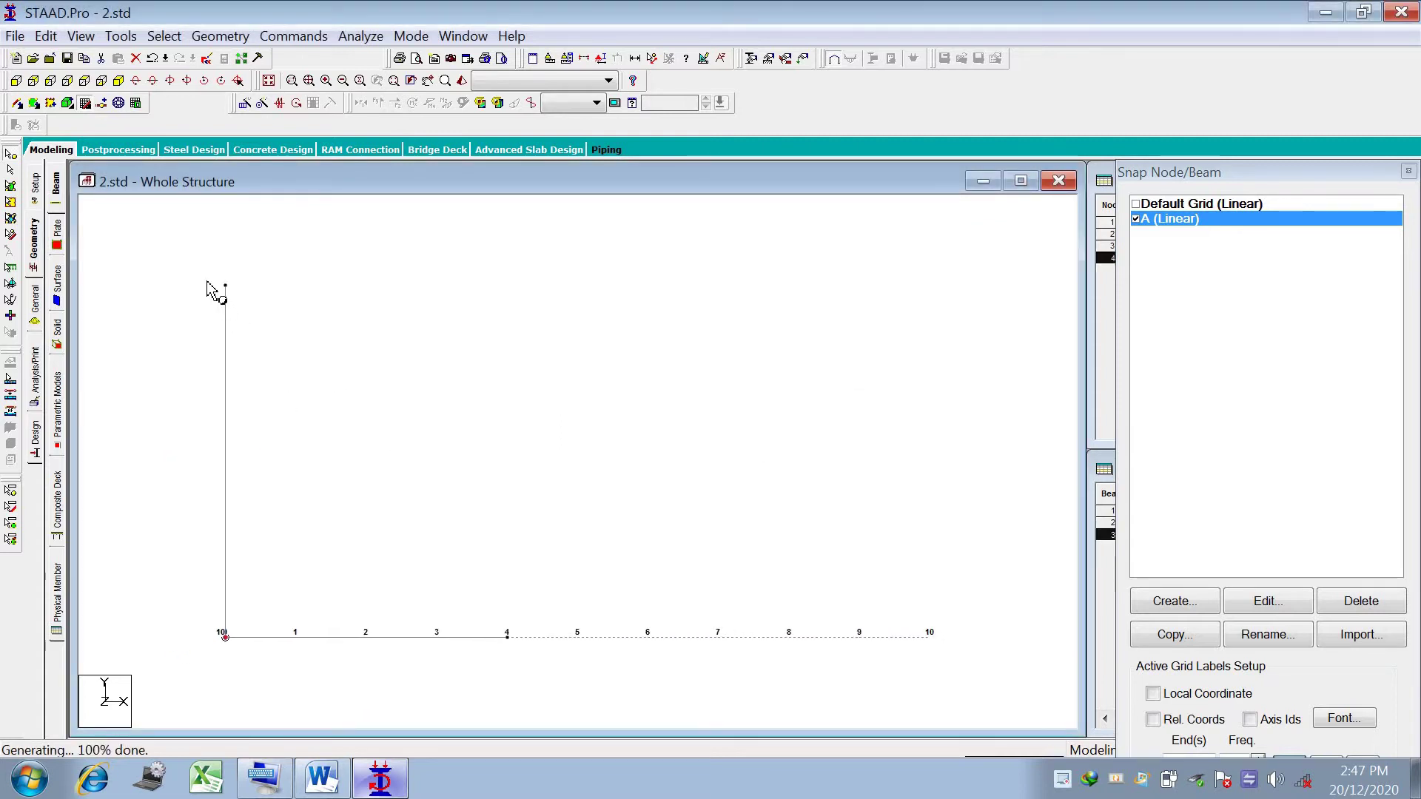
Repeat the column's top node once by 4 m in the X direction with linked steps to form beam BC.
drag(209, 275, 254, 318)
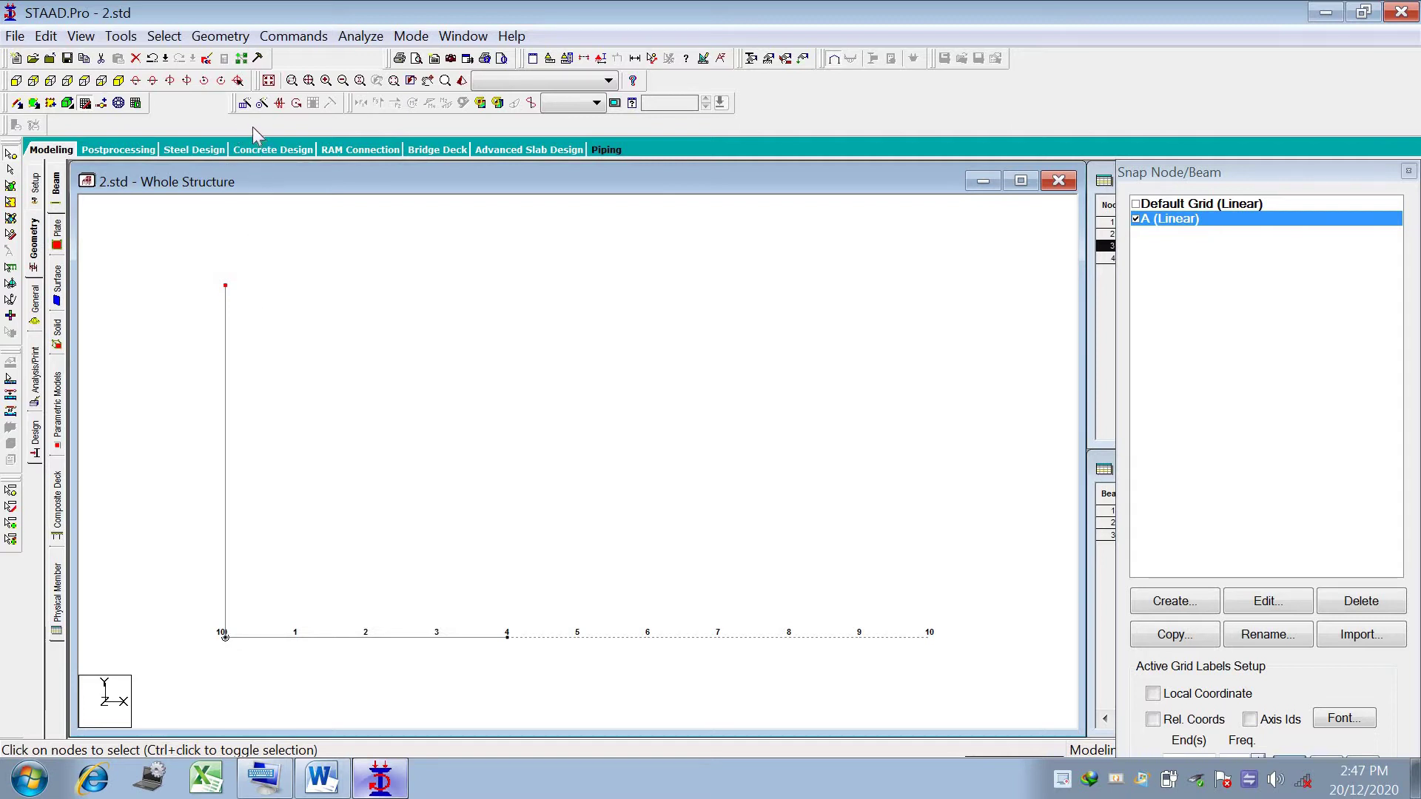
click(244, 105)
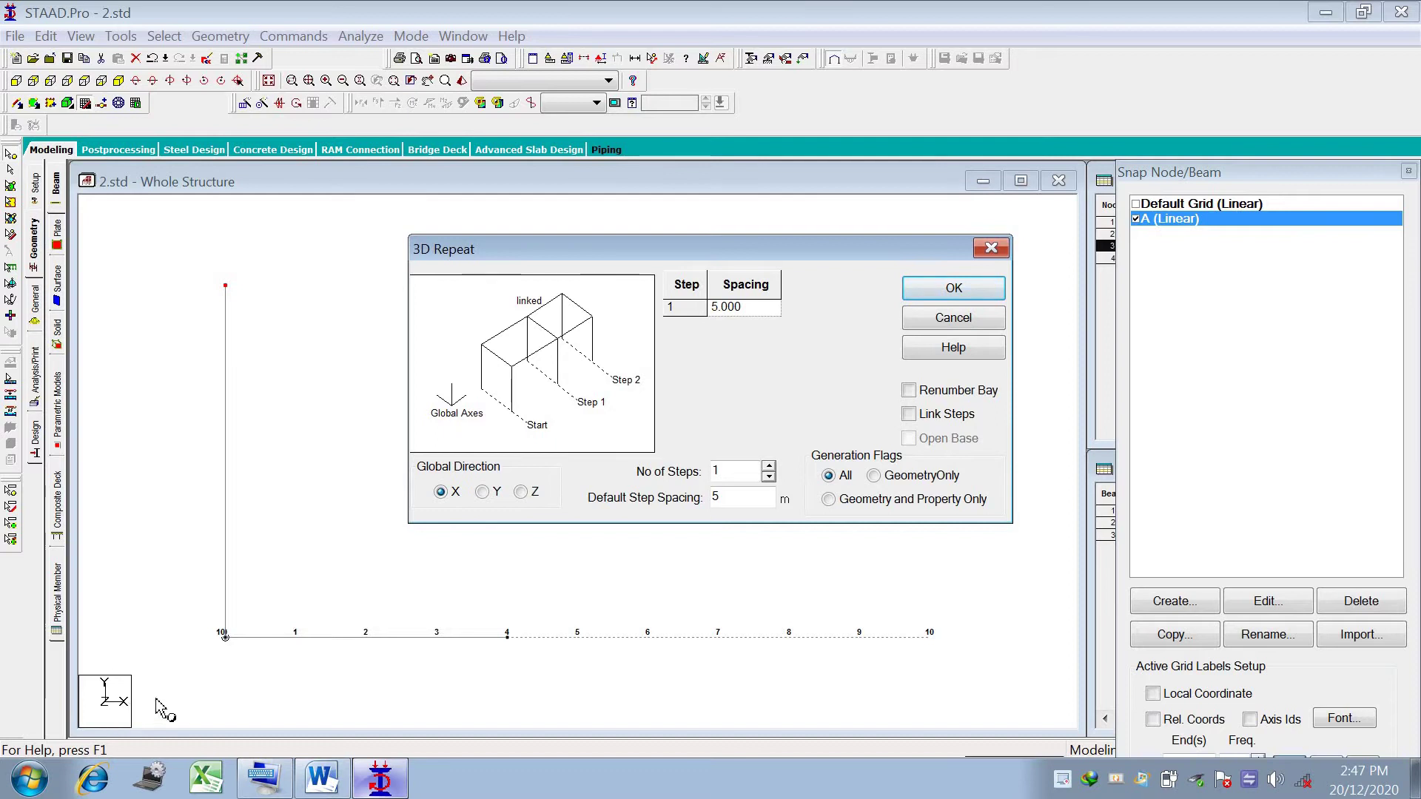
click(321, 777)
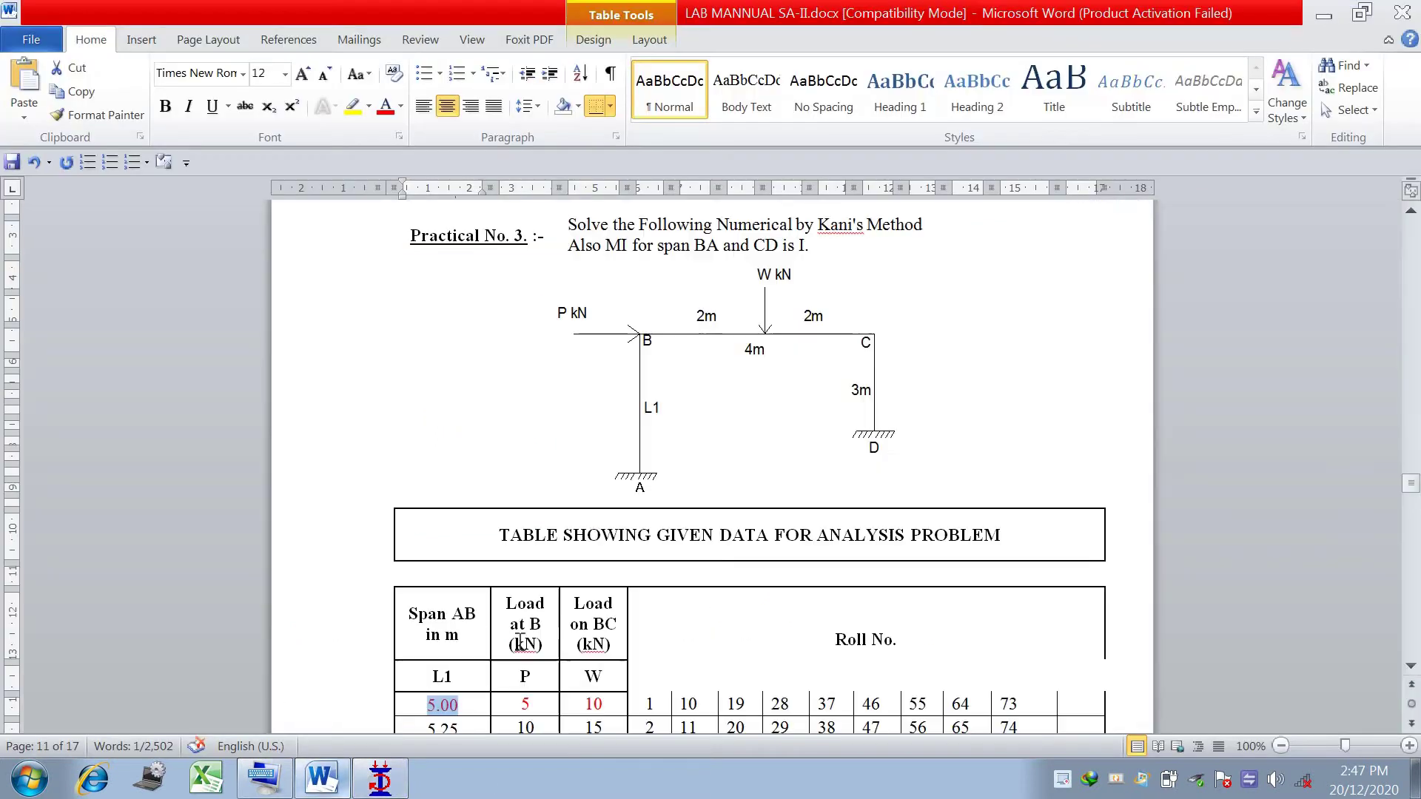
click(380, 777)
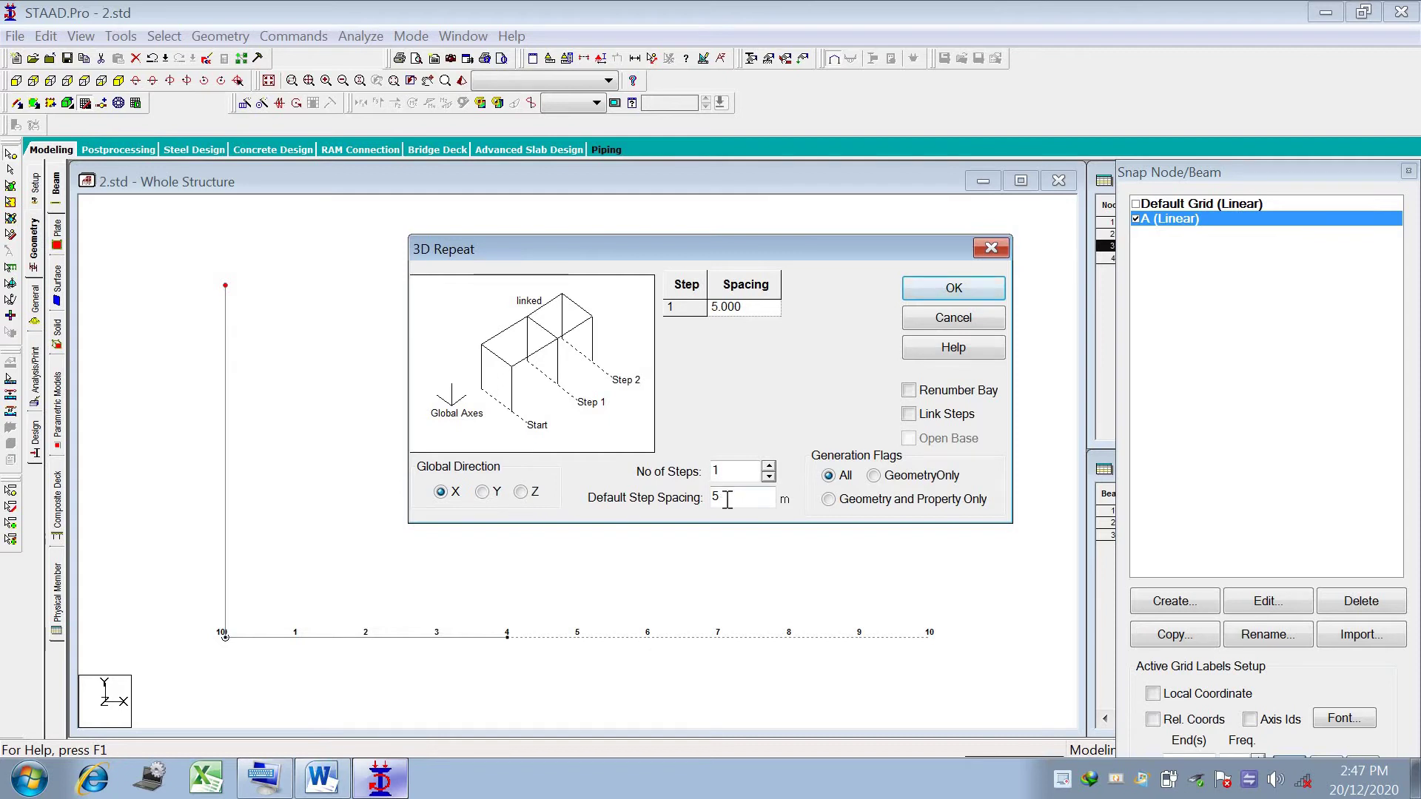
text(4)
click(909, 414)
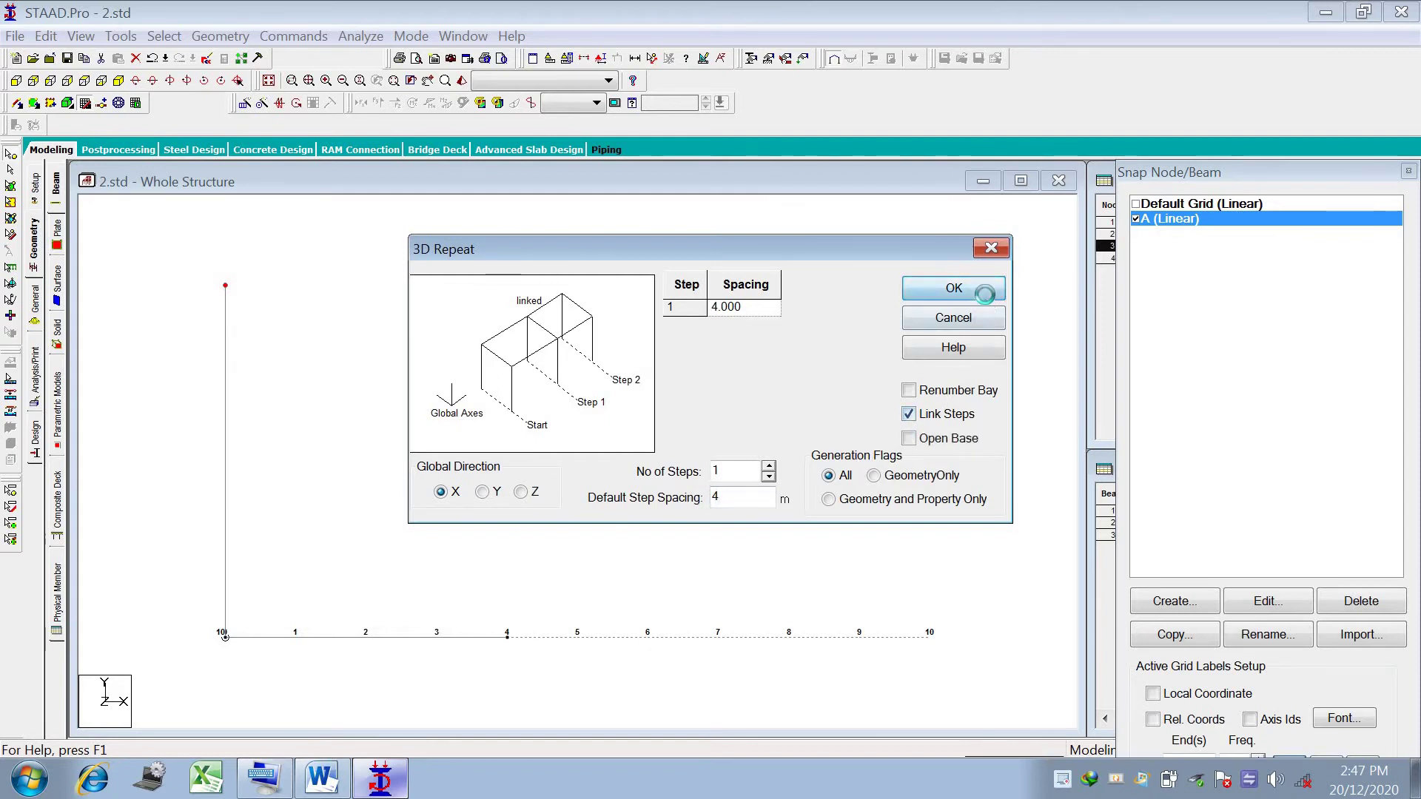
click(986, 290)
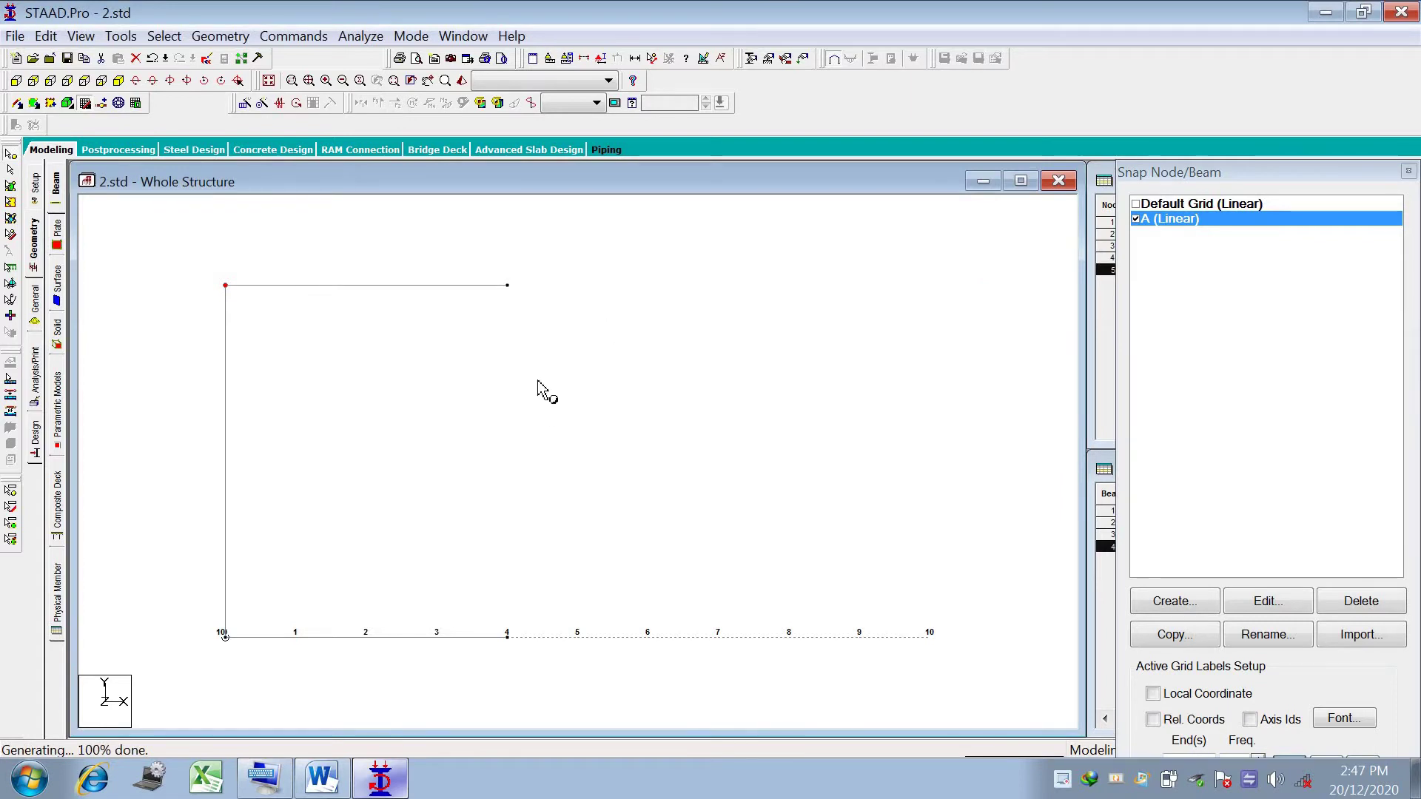
Repeat the free end node of beam BC once by -3 m in the Y direction with linked steps to form column CD.
drag(468, 254, 520, 332)
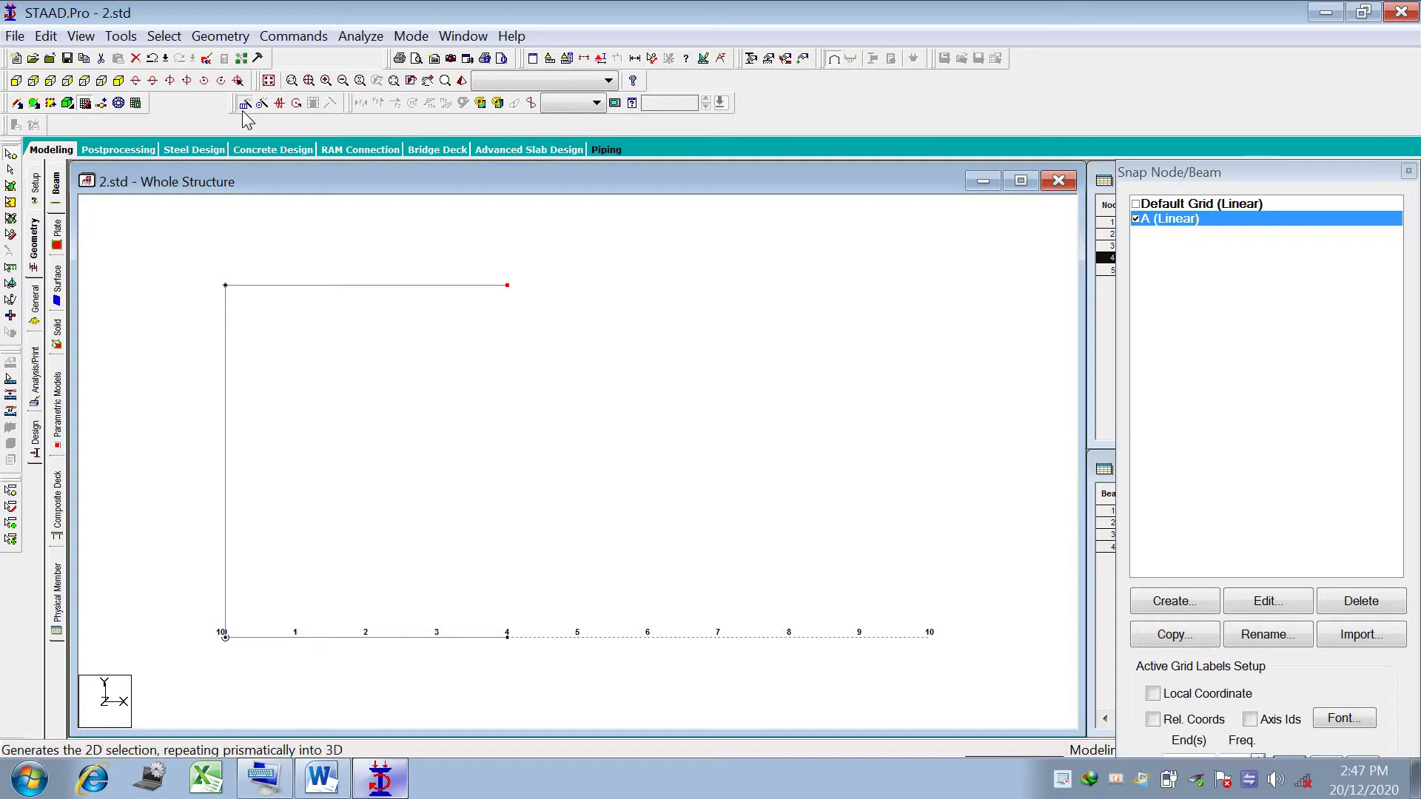
click(244, 103)
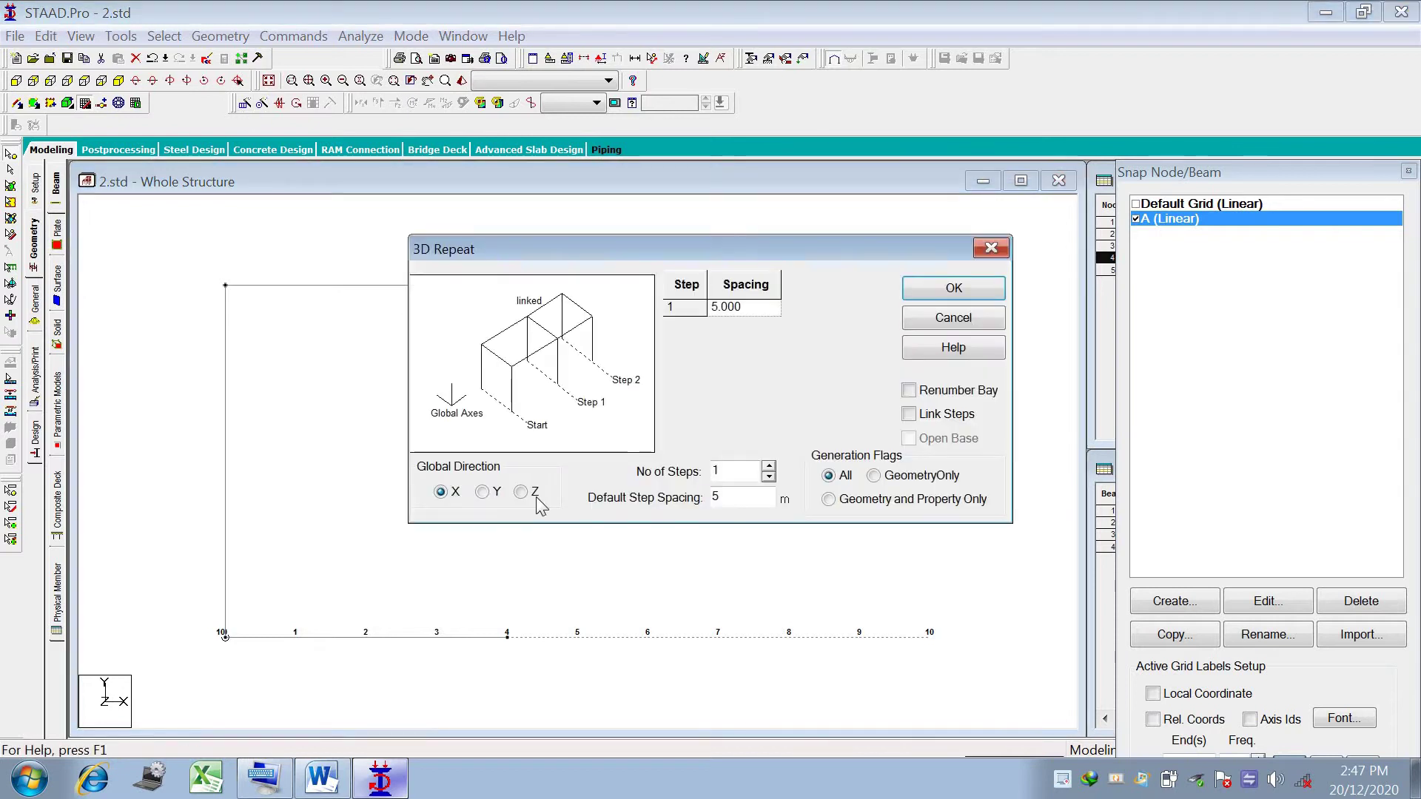
click(484, 492)
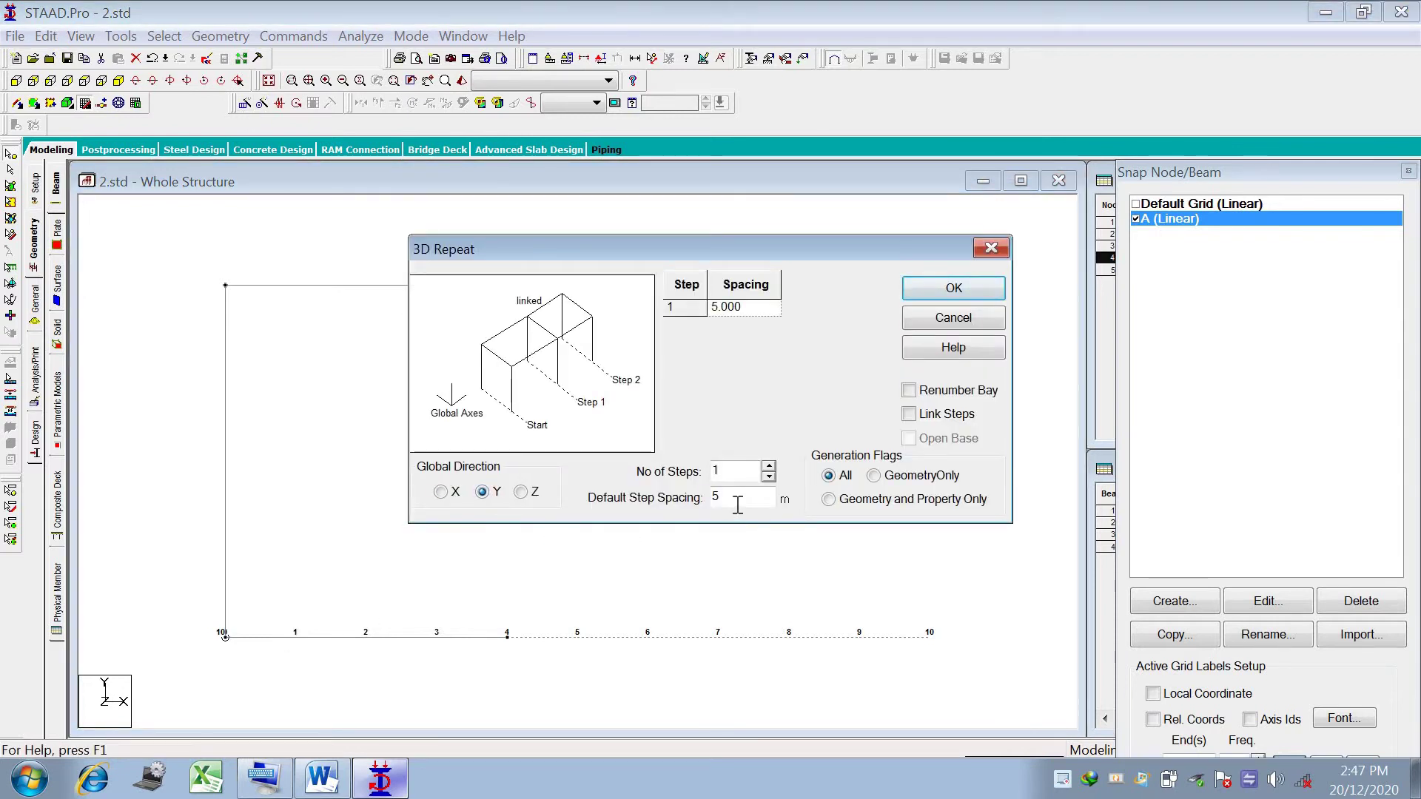
click(344, 777)
click(380, 777)
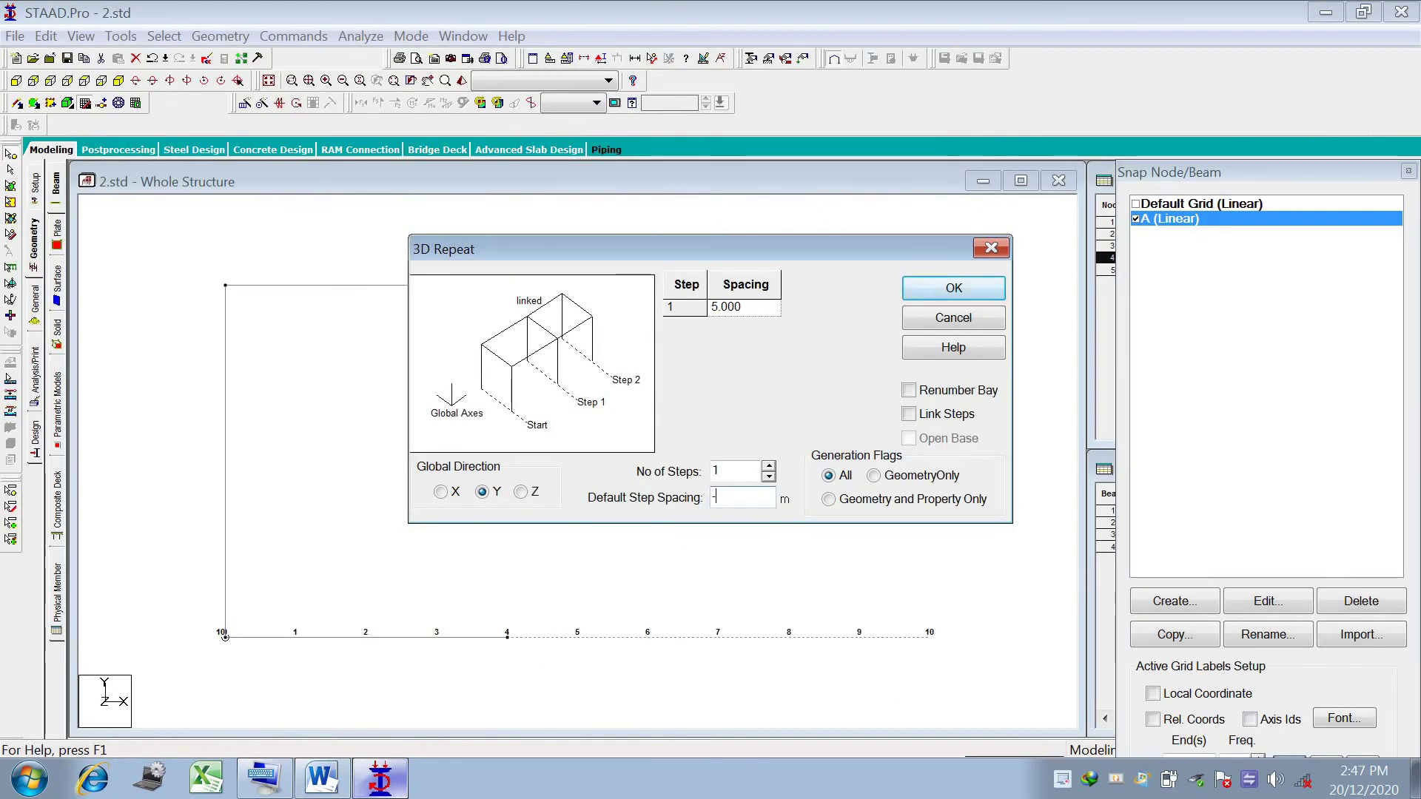
click(910, 414)
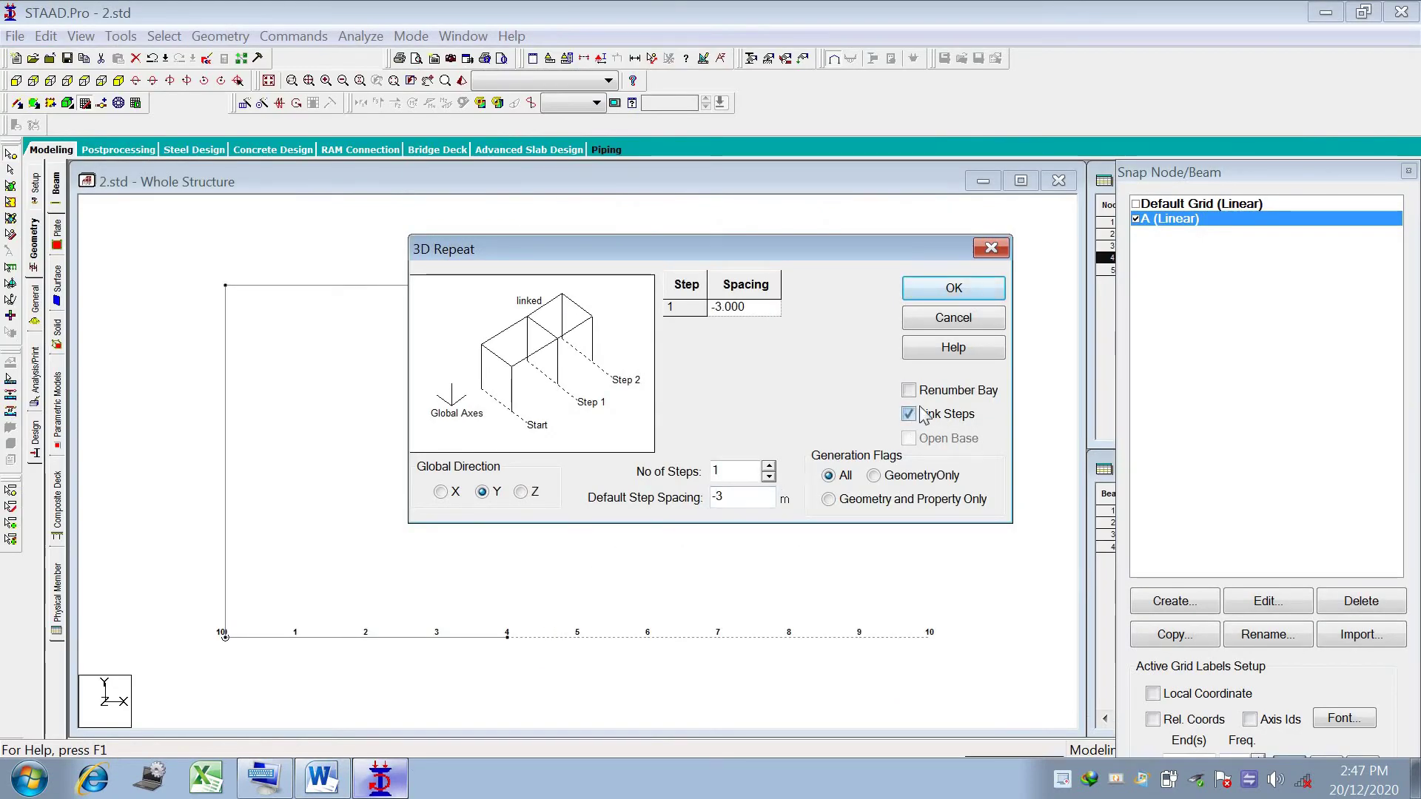
click(954, 290)
click(489, 482)
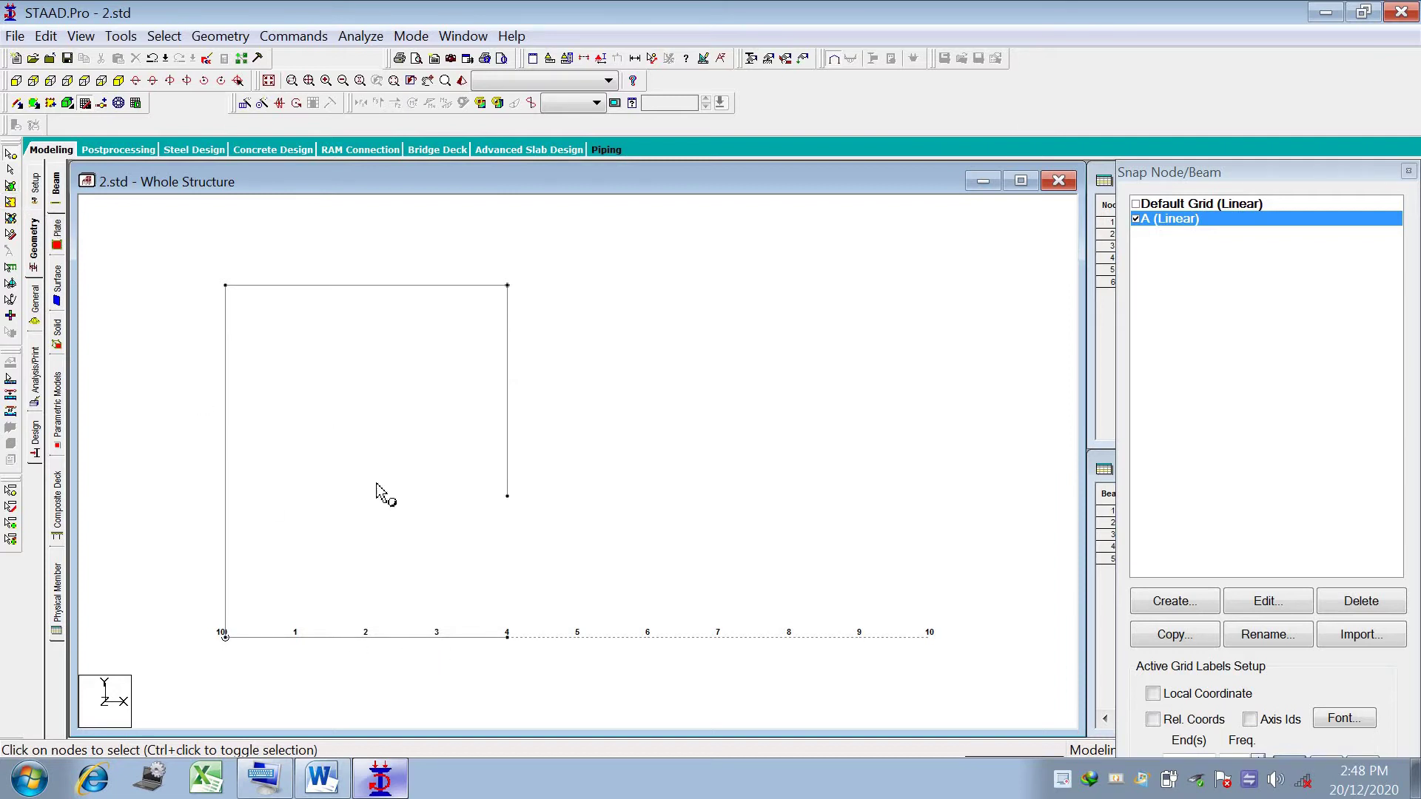
Delete the 4 m beam lying on the grid base line together with its unattached node.
click(368, 638)
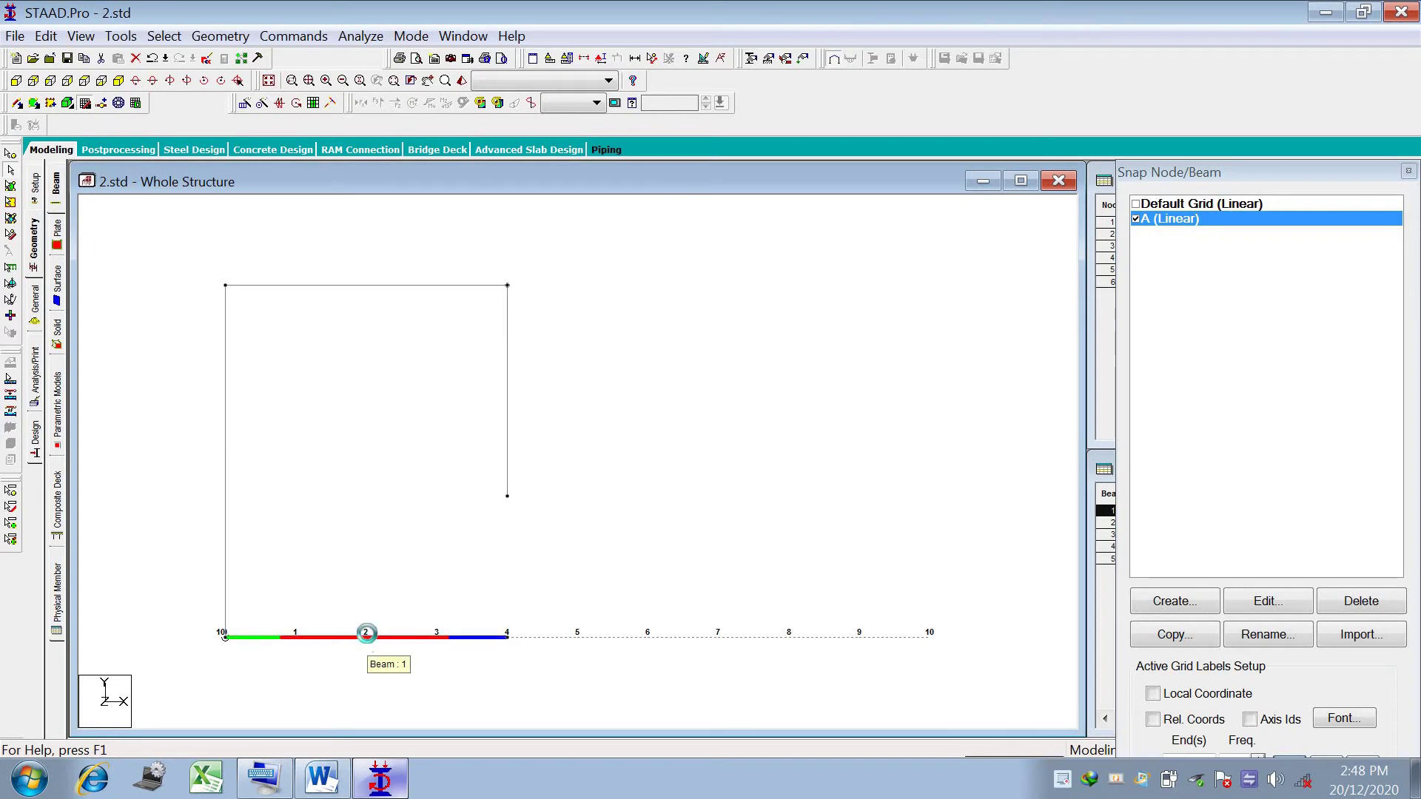
key(Delete)
click(798, 440)
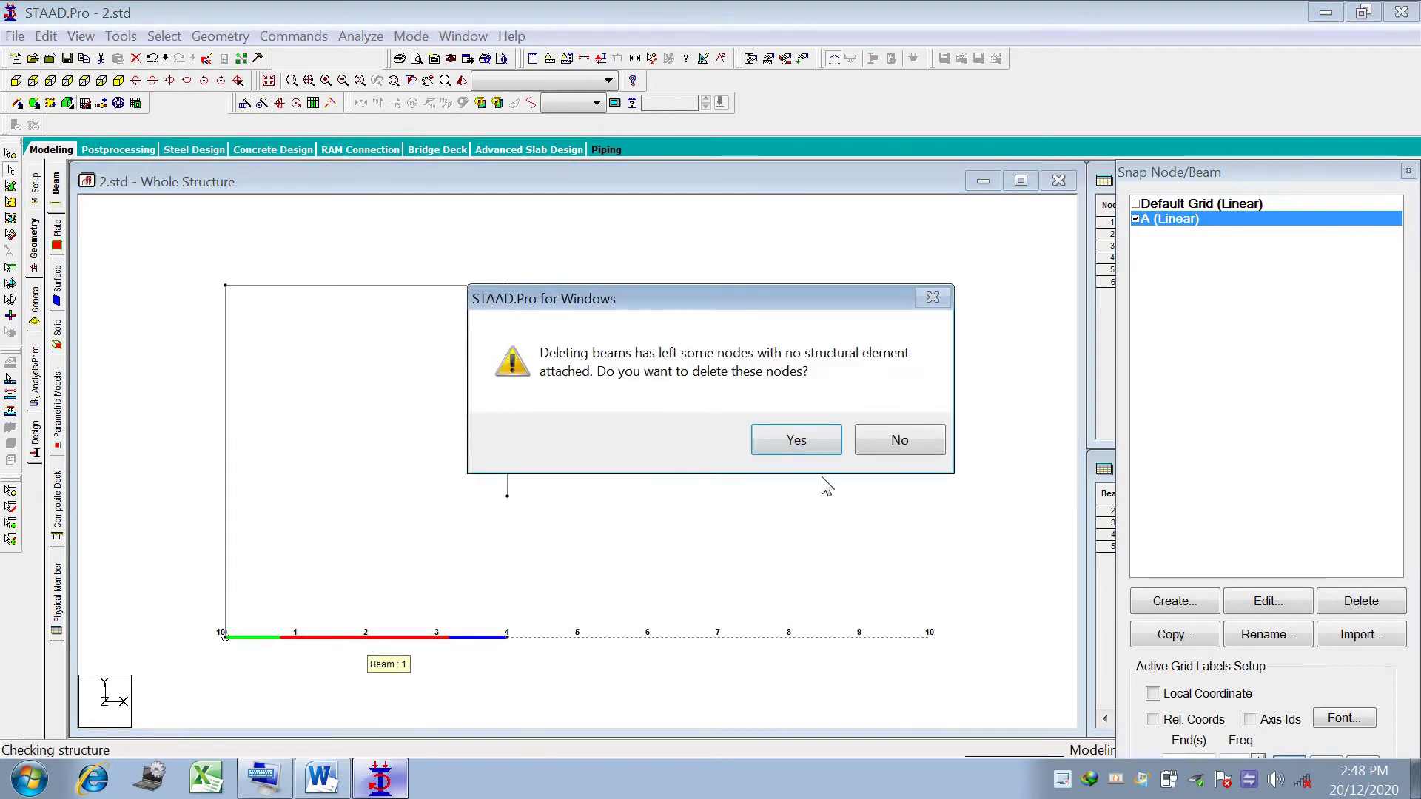
click(834, 445)
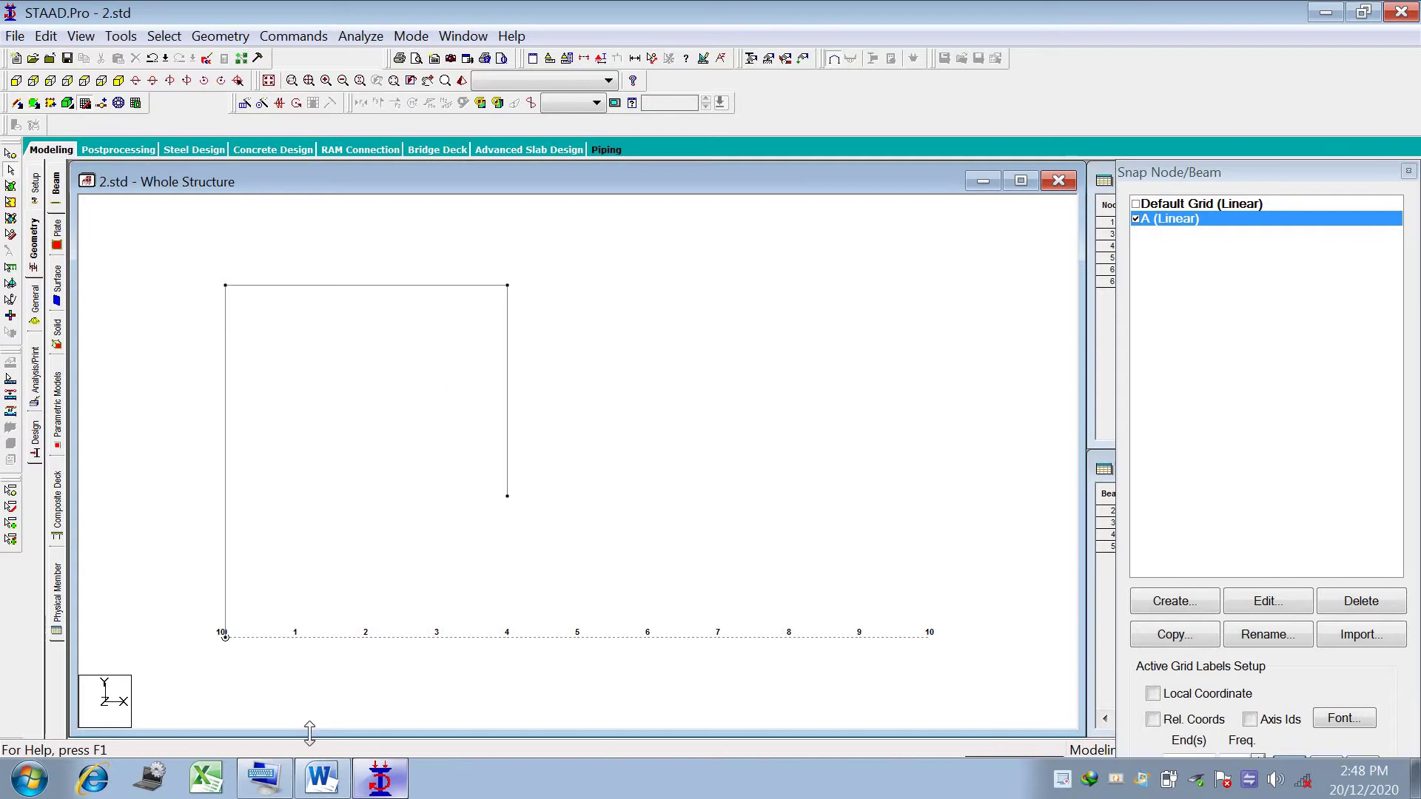
Compare the frame with the lab manual figure and assign fixed supports to the base nodes of both columns.
click(370, 786)
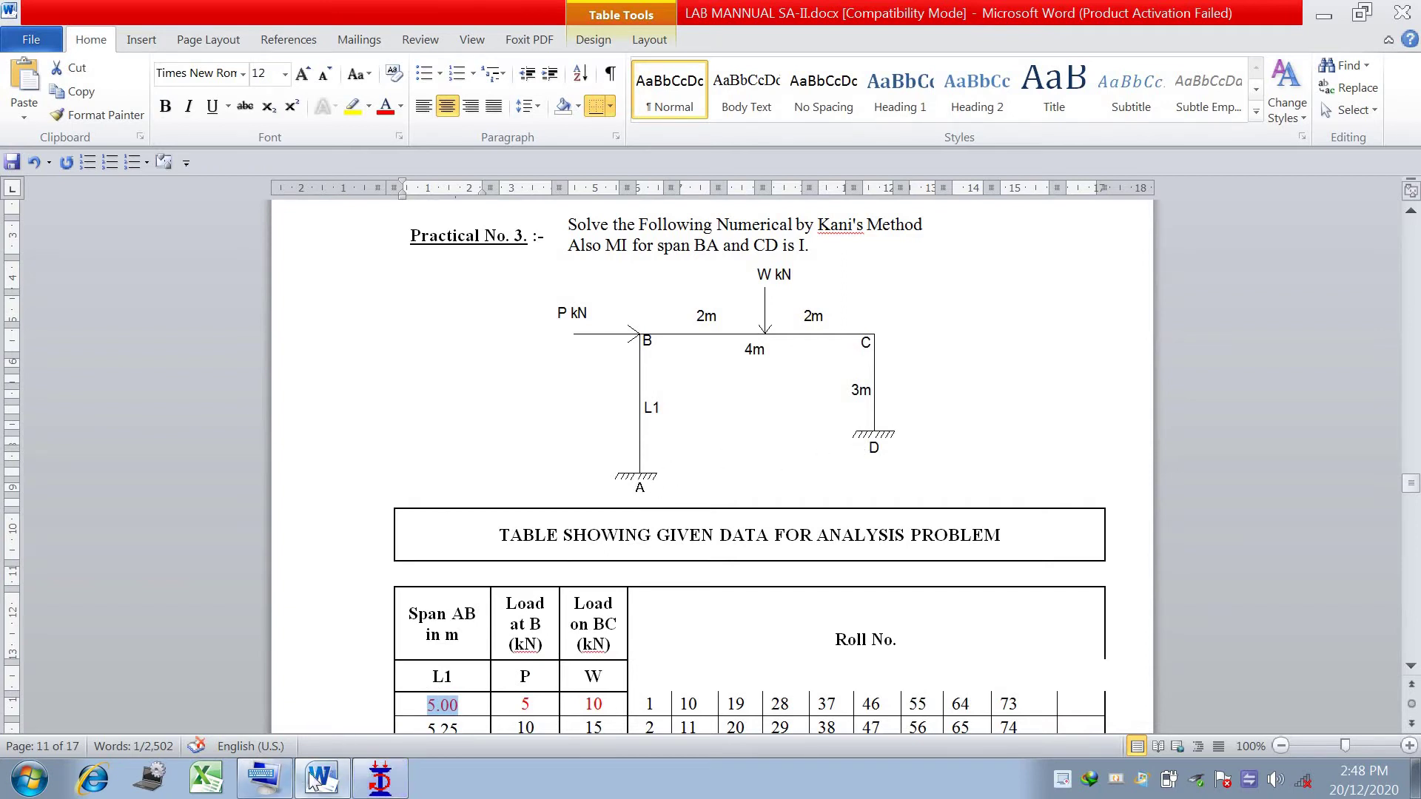
click(380, 778)
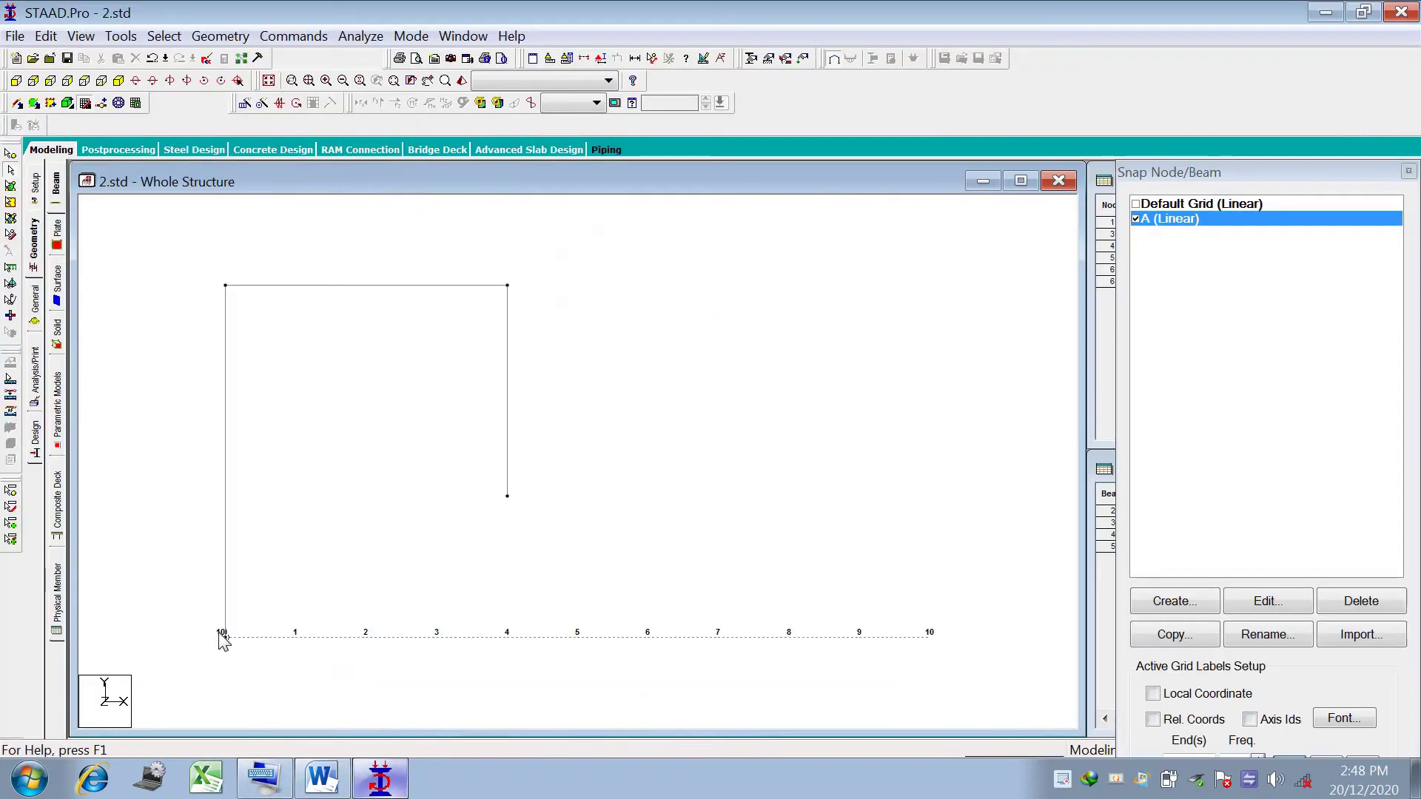
click(8, 154)
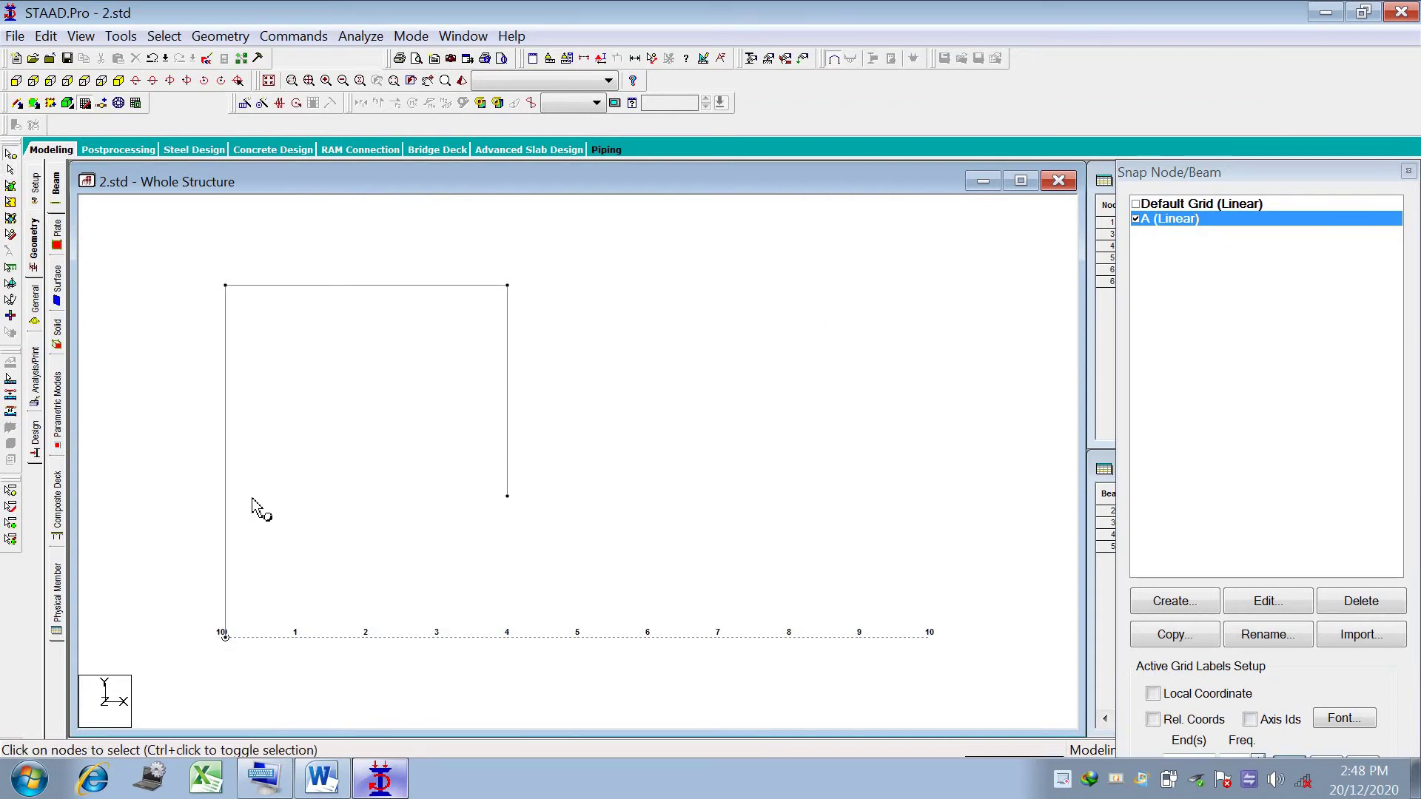
drag(158, 574, 268, 683)
ctrl+drag(476, 474, 574, 551)
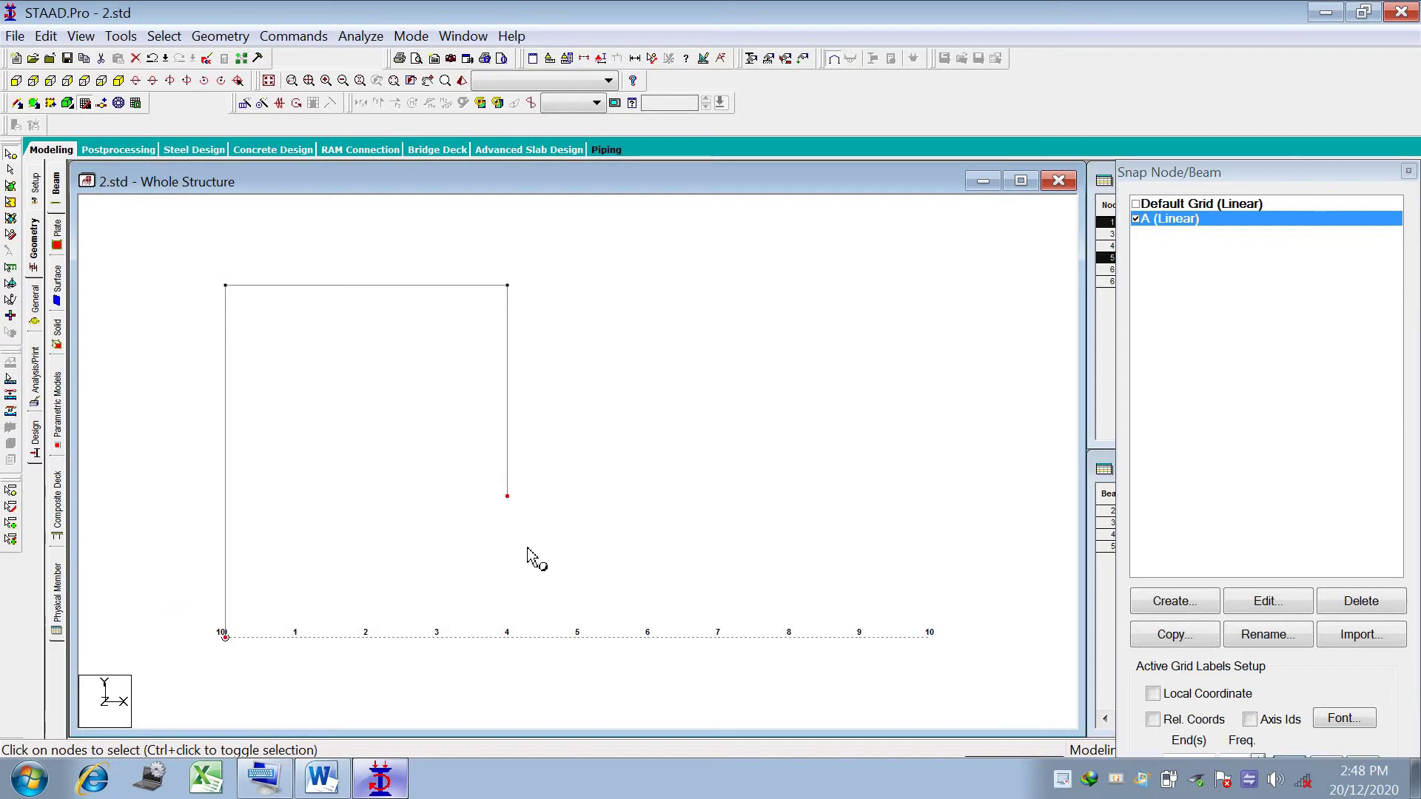
click(292, 36)
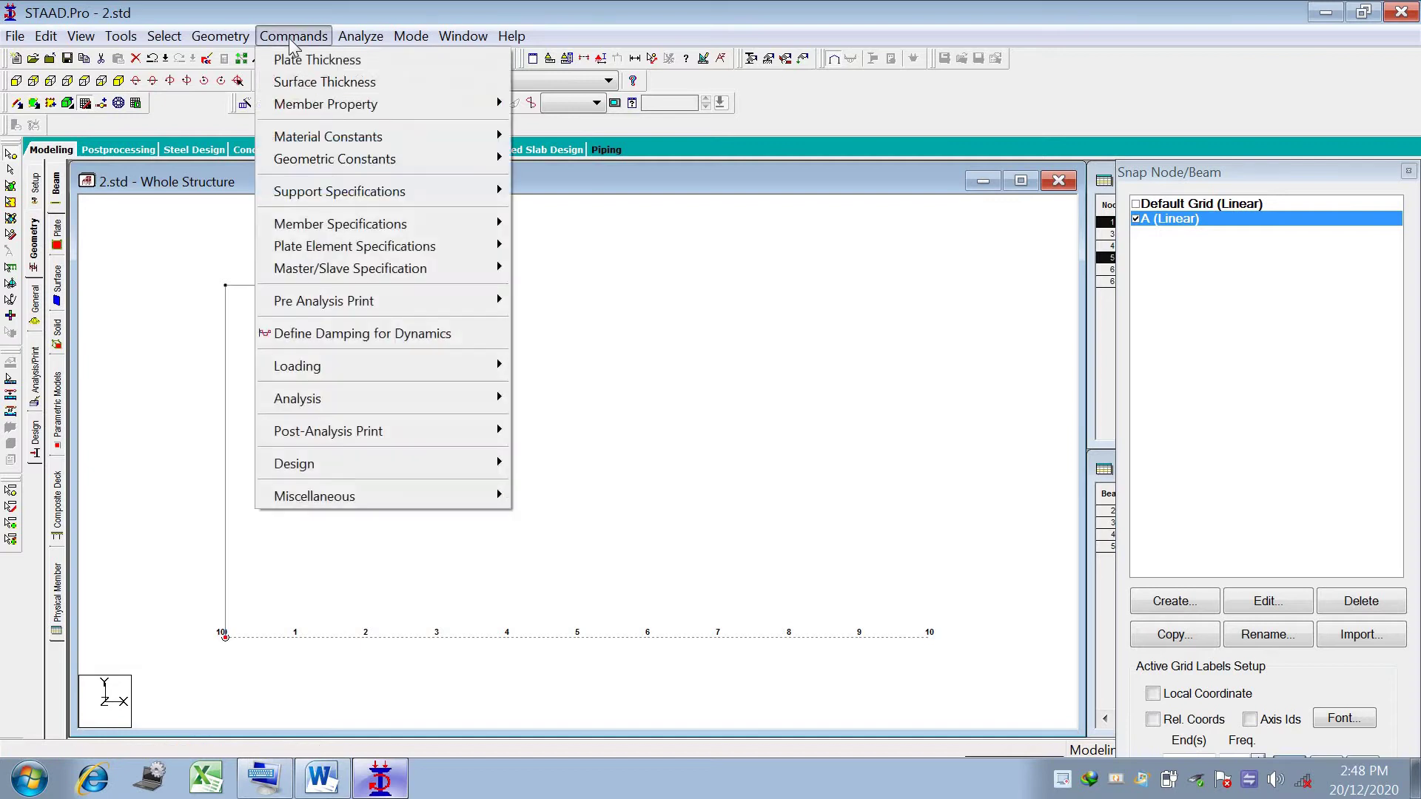
mouse_move(304, 196)
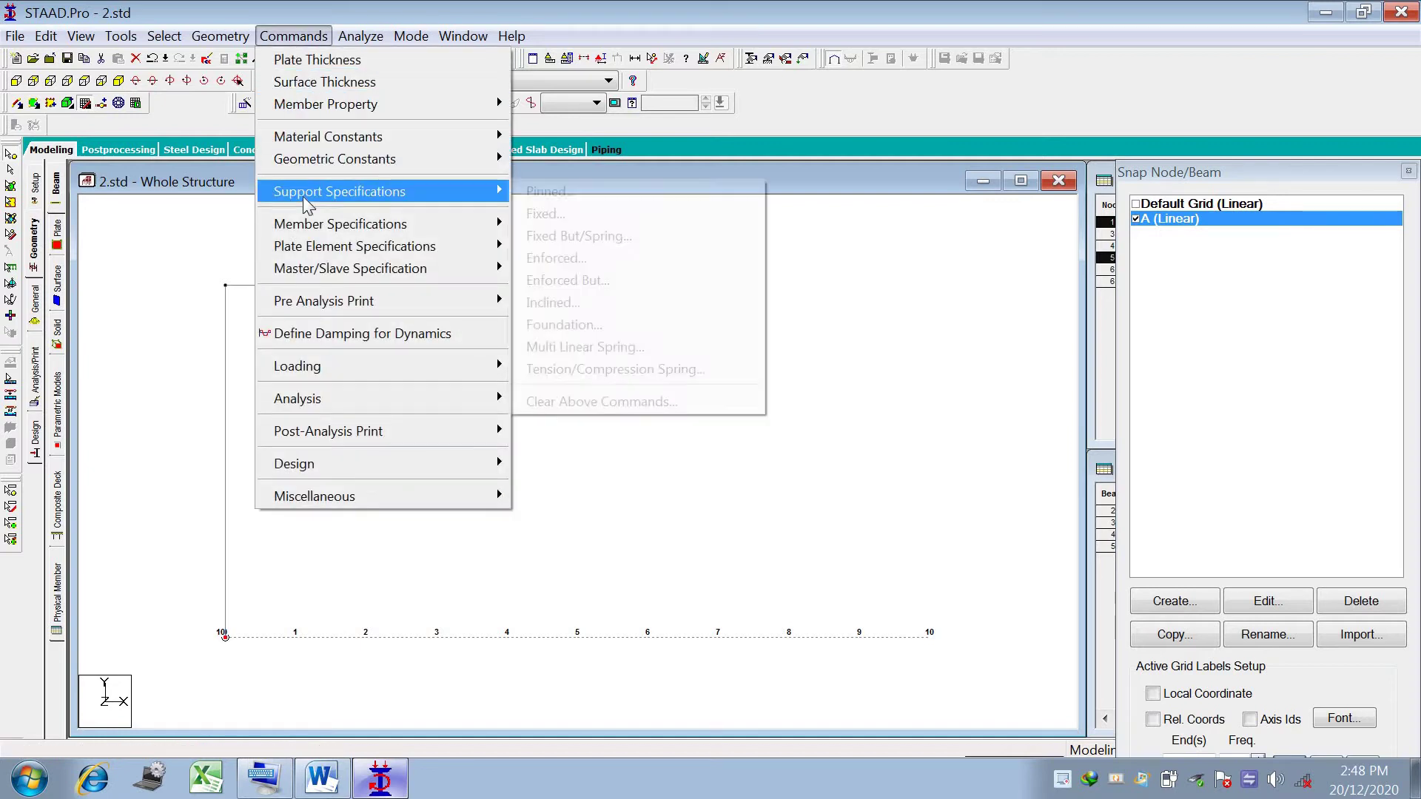
click(548, 214)
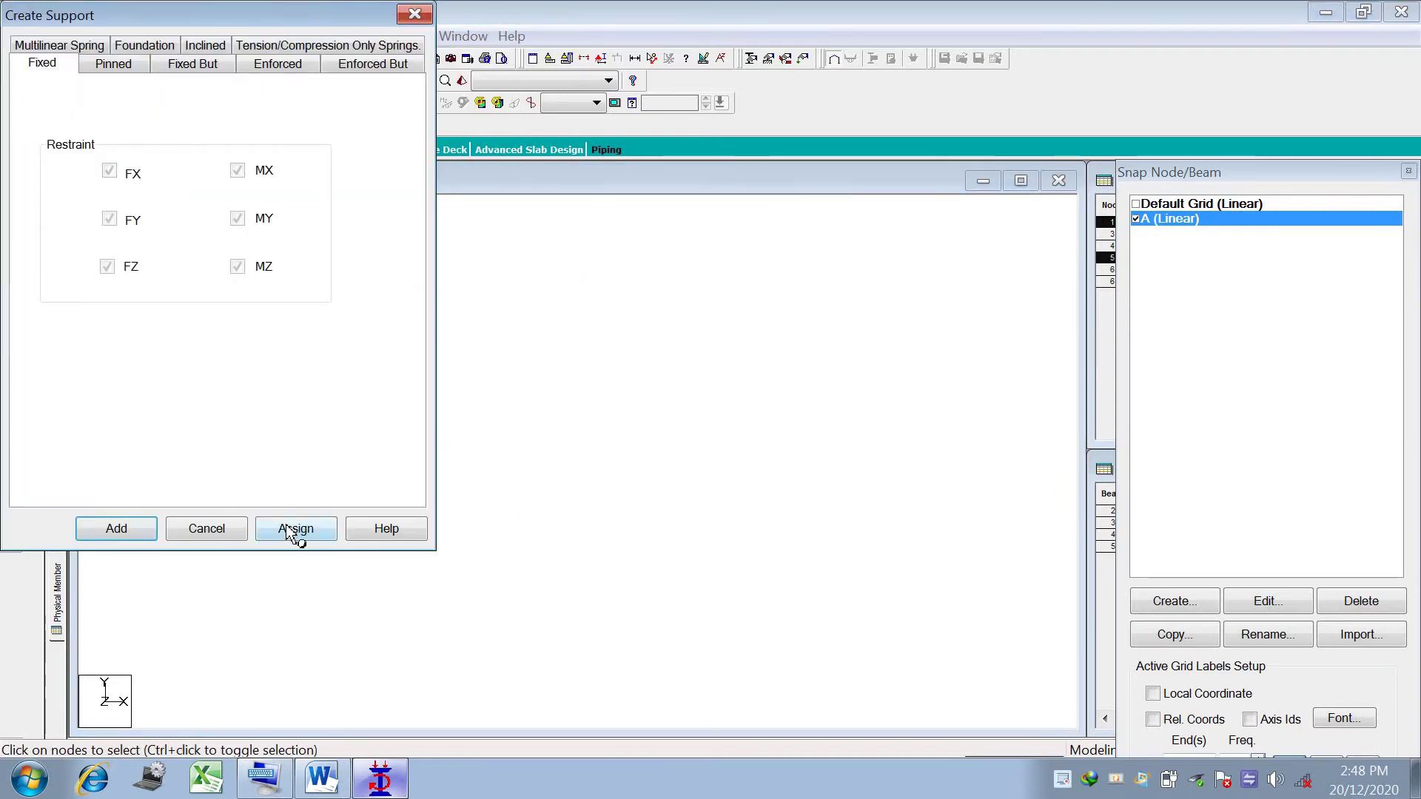
click(291, 530)
click(197, 454)
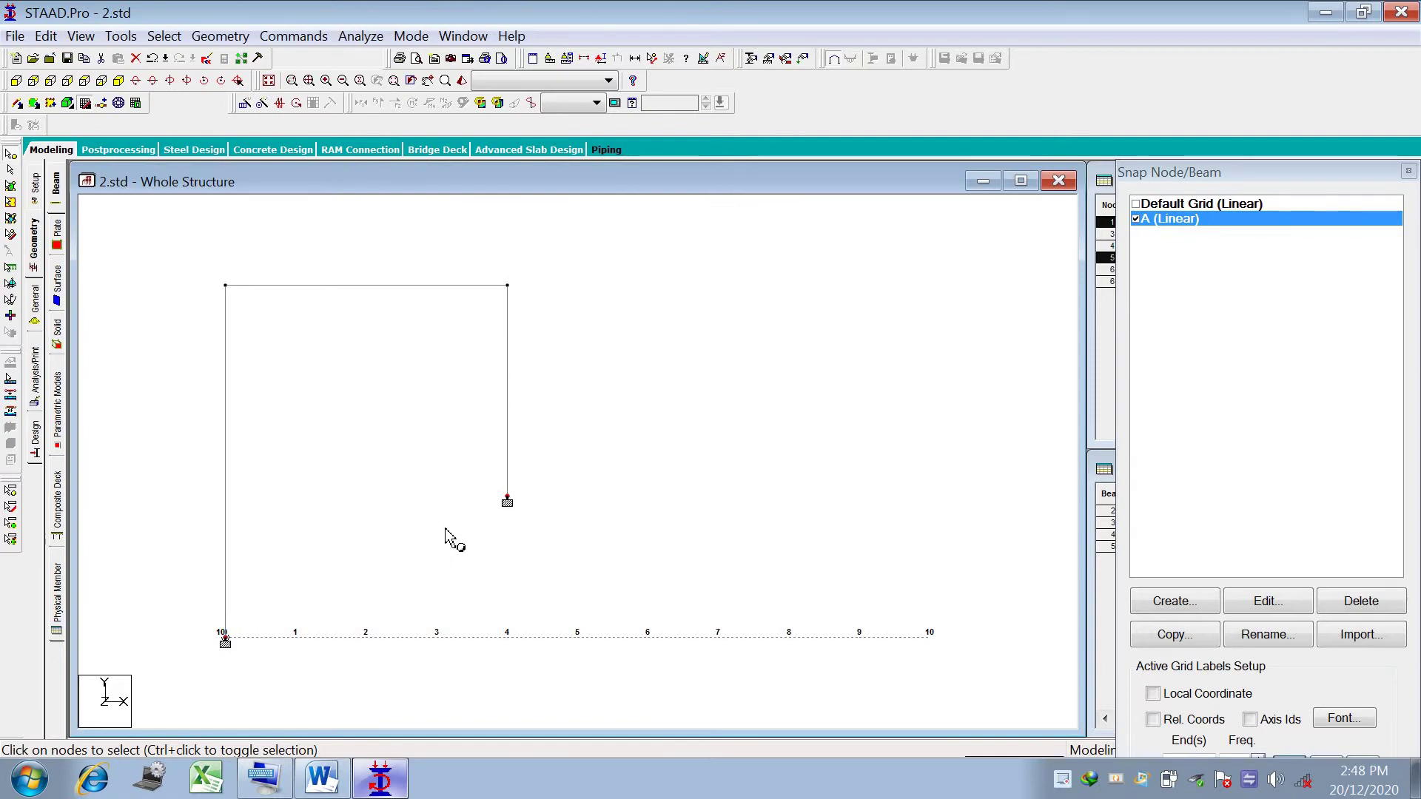
Assign a rectangular concrete section with YD 0.45 m and ZD 0.23 m to beam BC and both columns.
click(380, 787)
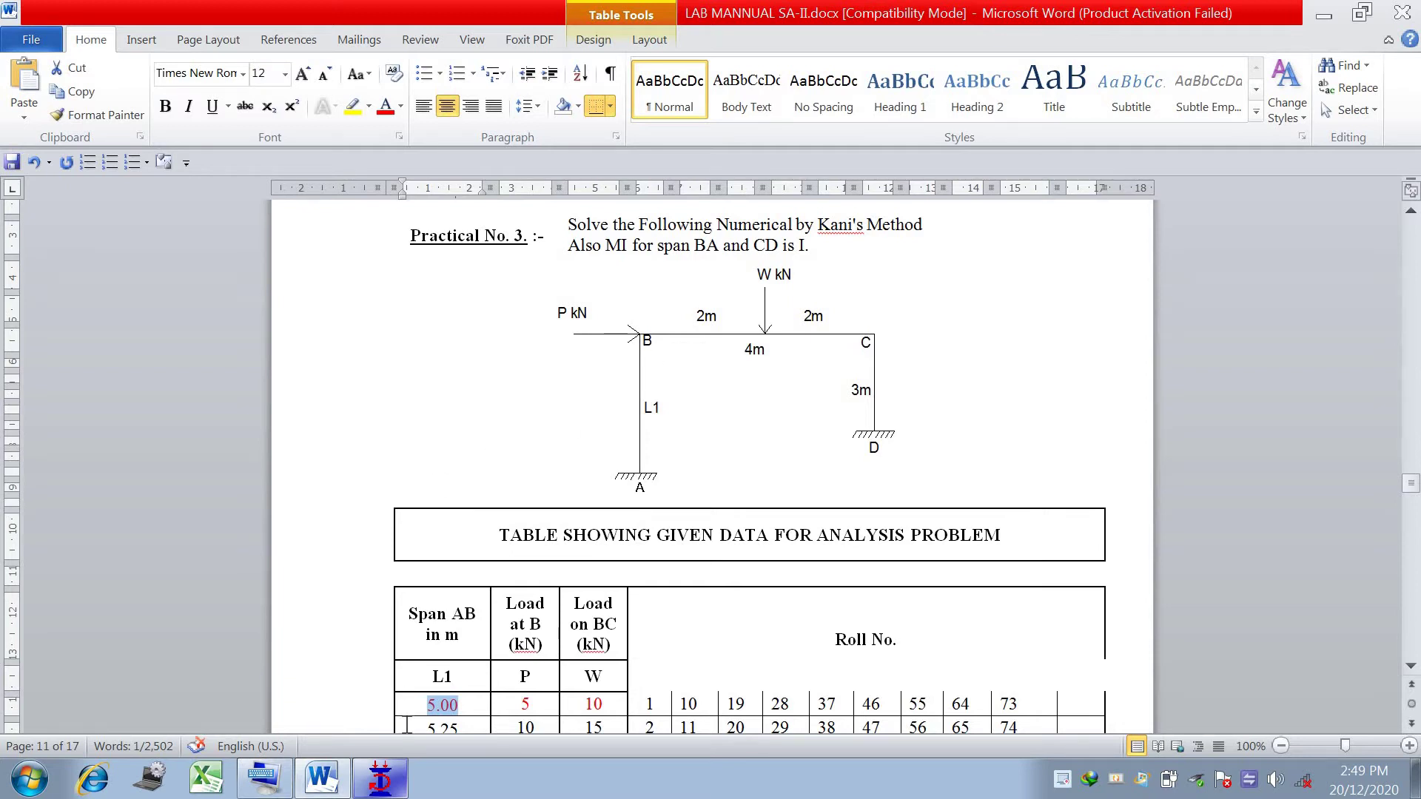
click(380, 778)
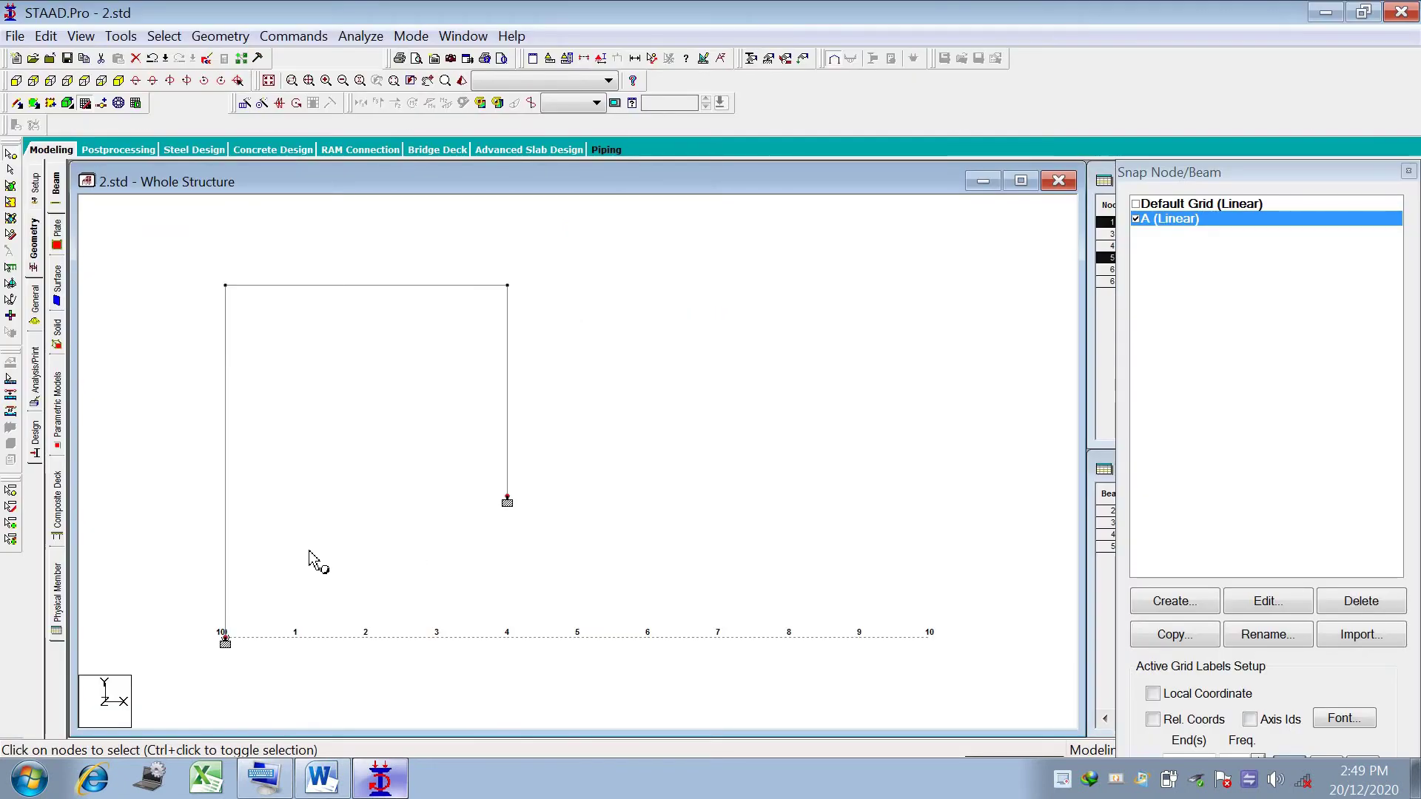
click(10, 169)
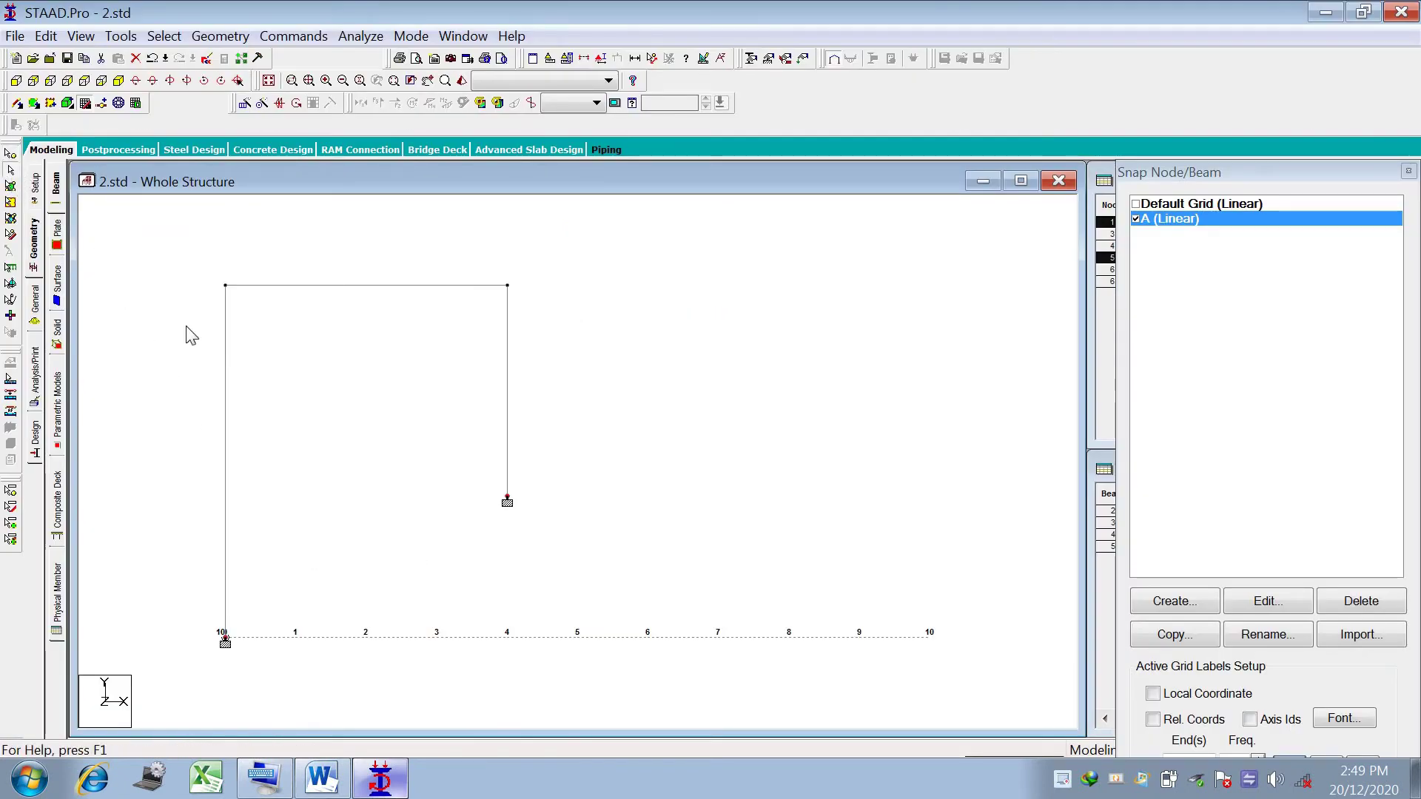
click(225, 401)
ctrl+click(353, 286)
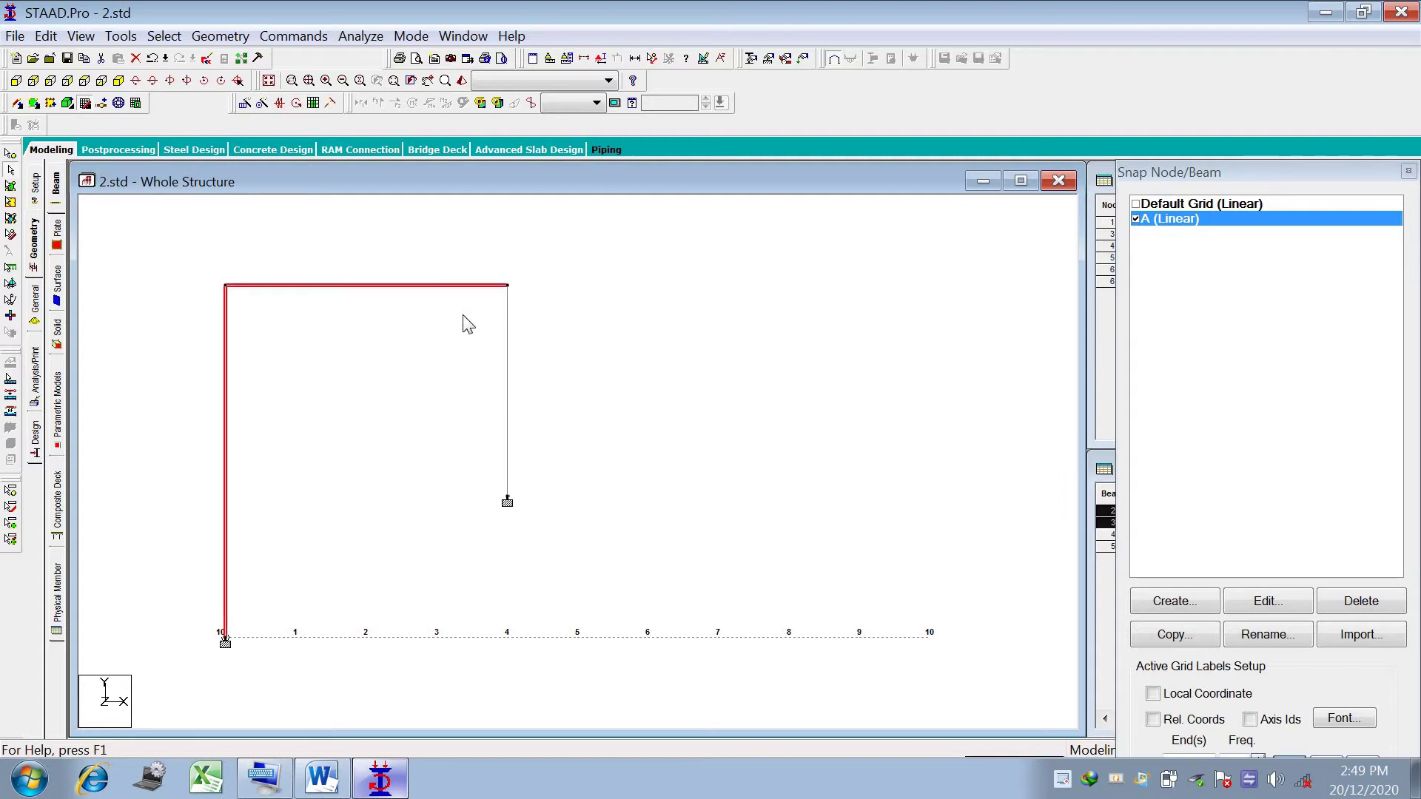
ctrl+click(525, 371)
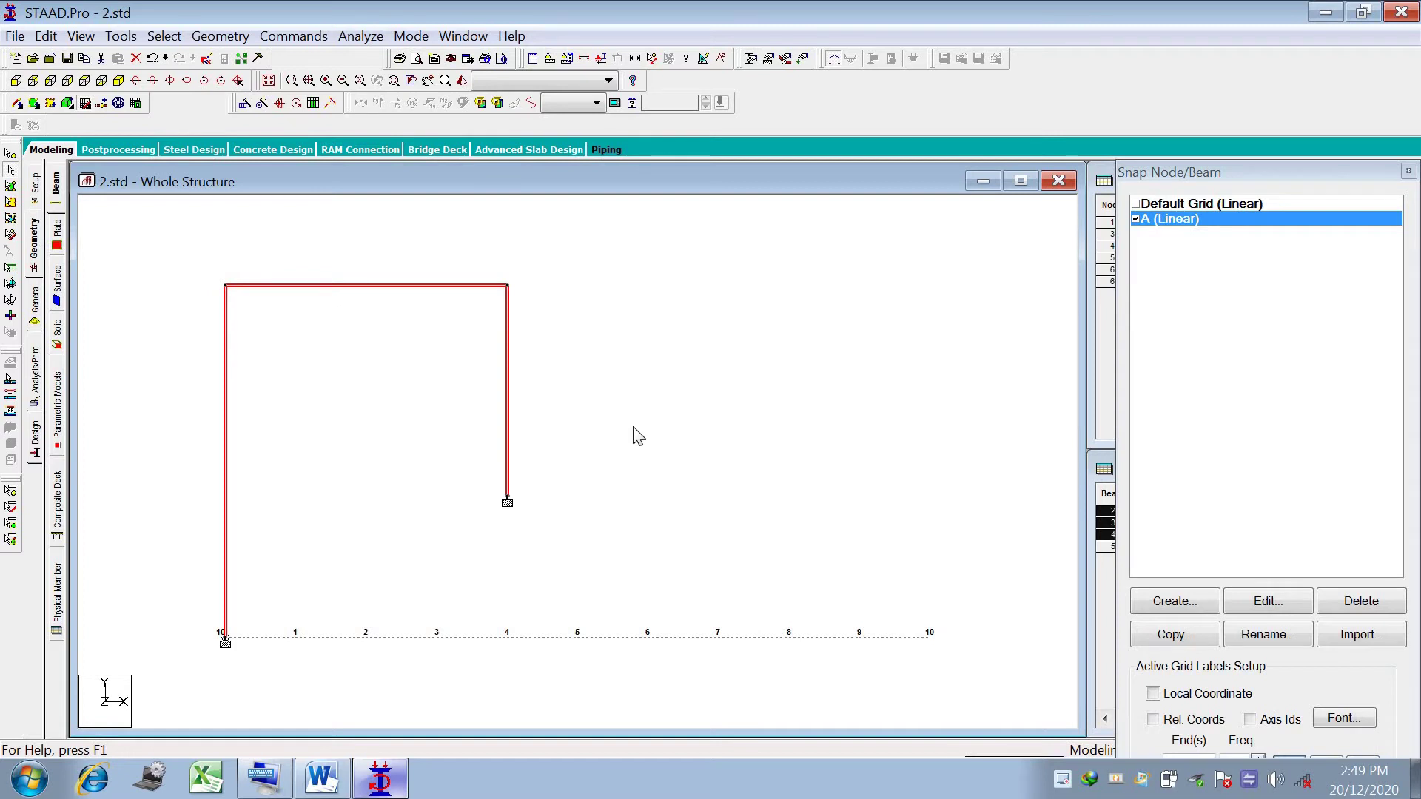
click(245, 41)
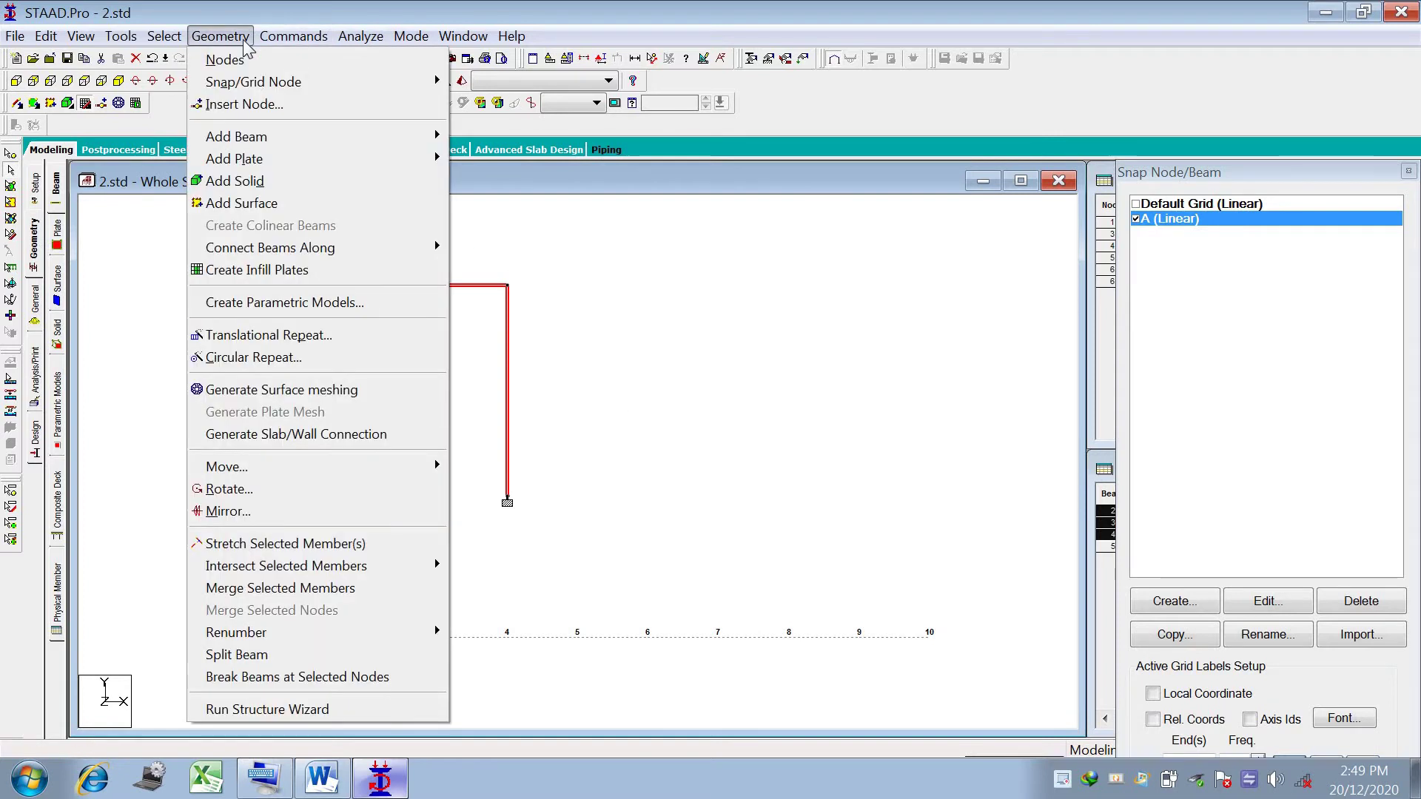
mouse_move(300, 37)
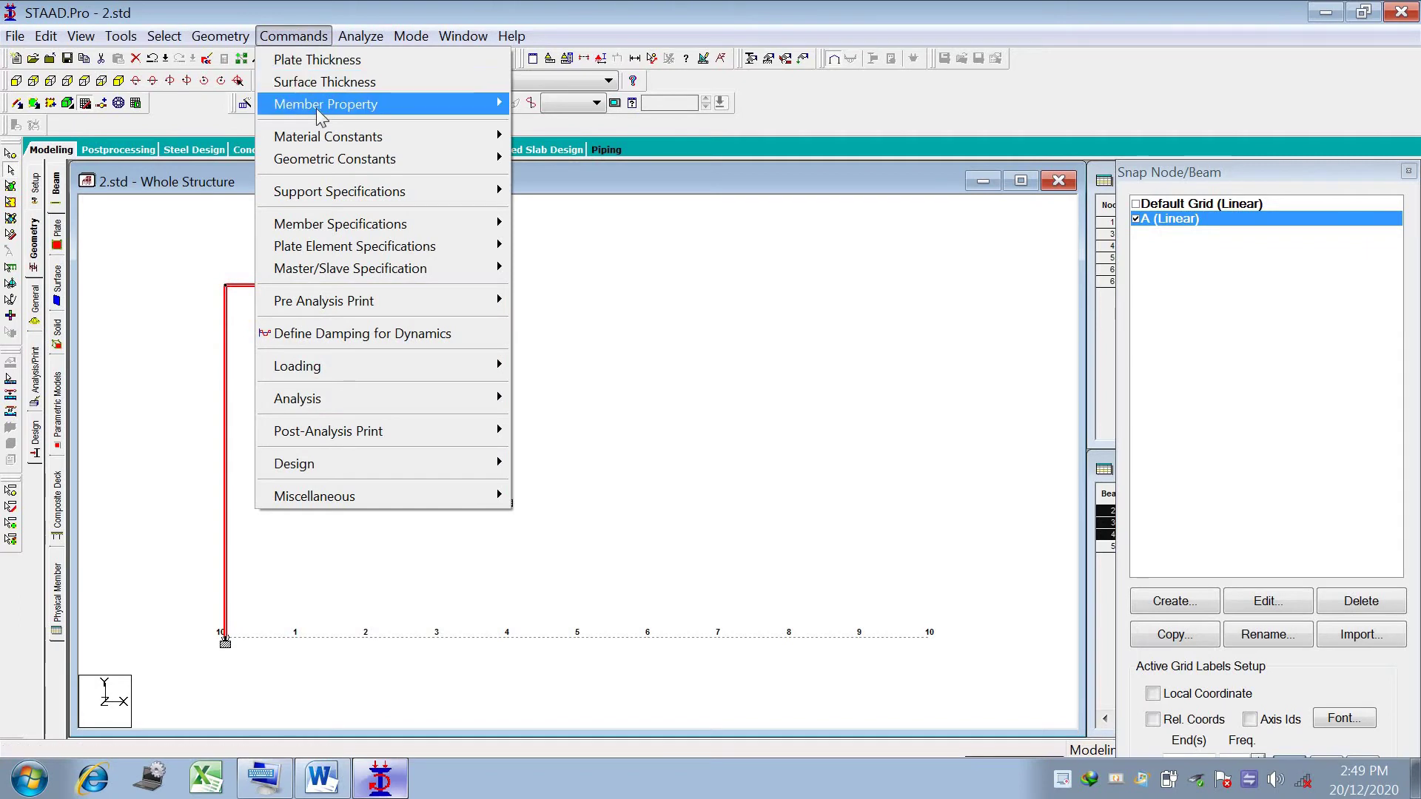
mouse_move(317, 108)
click(534, 108)
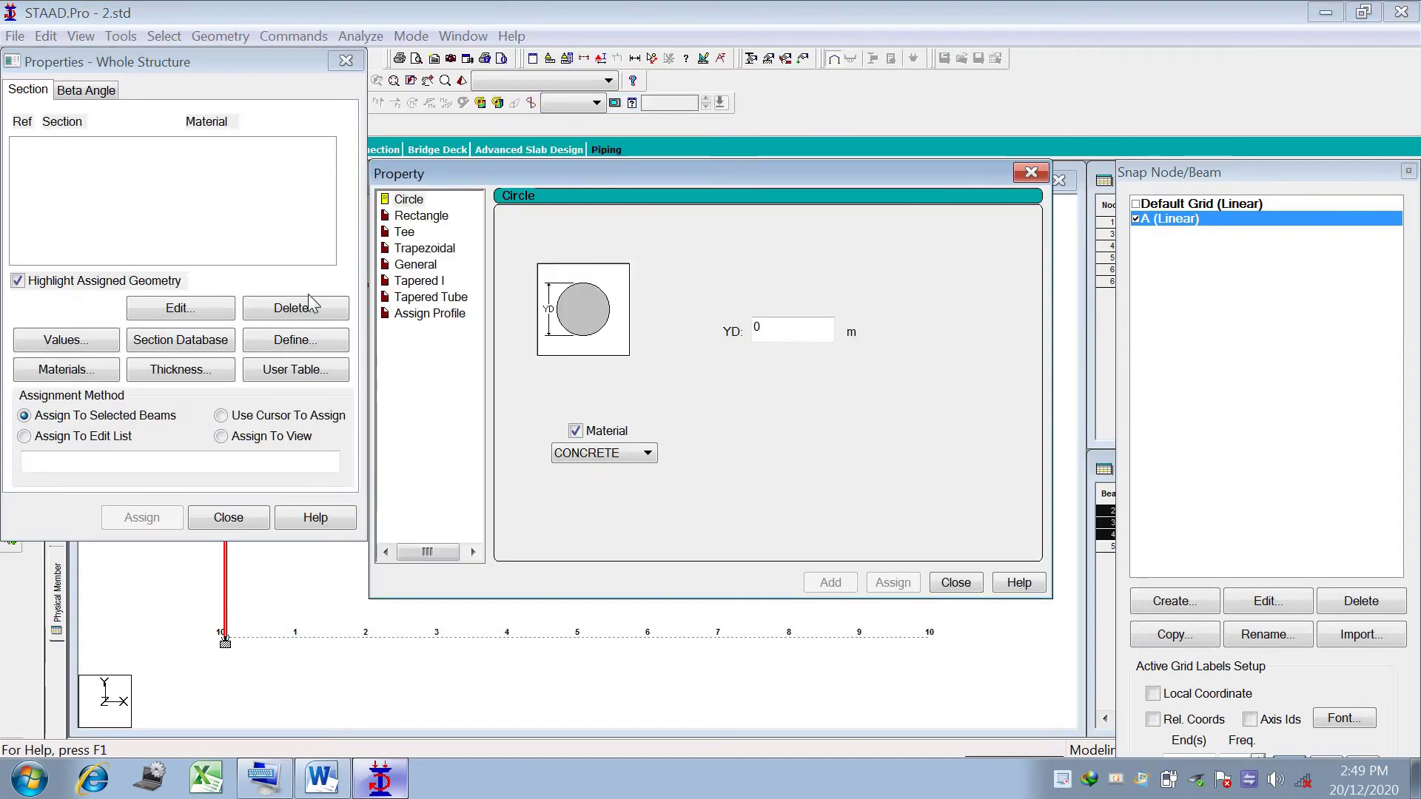
click(434, 216)
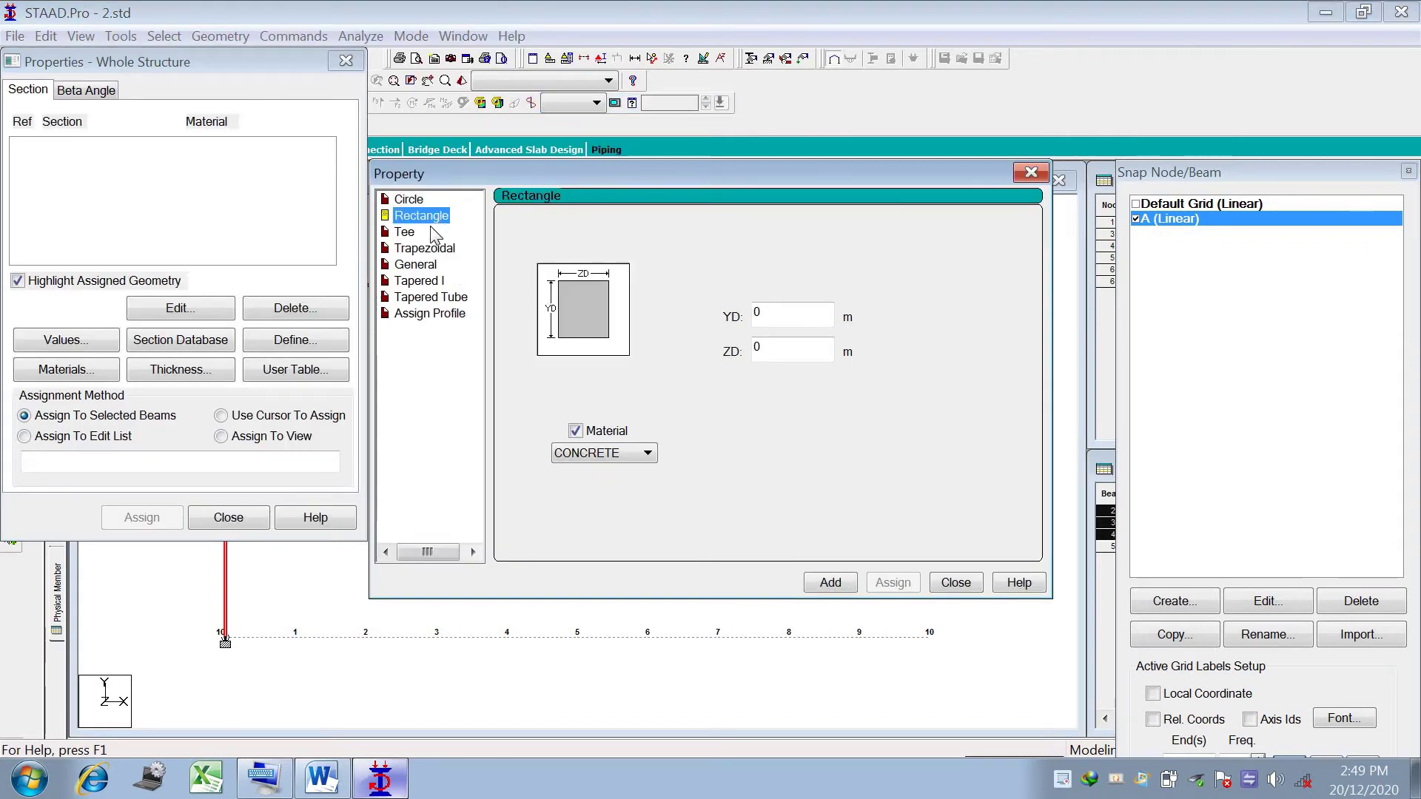
click(796, 320)
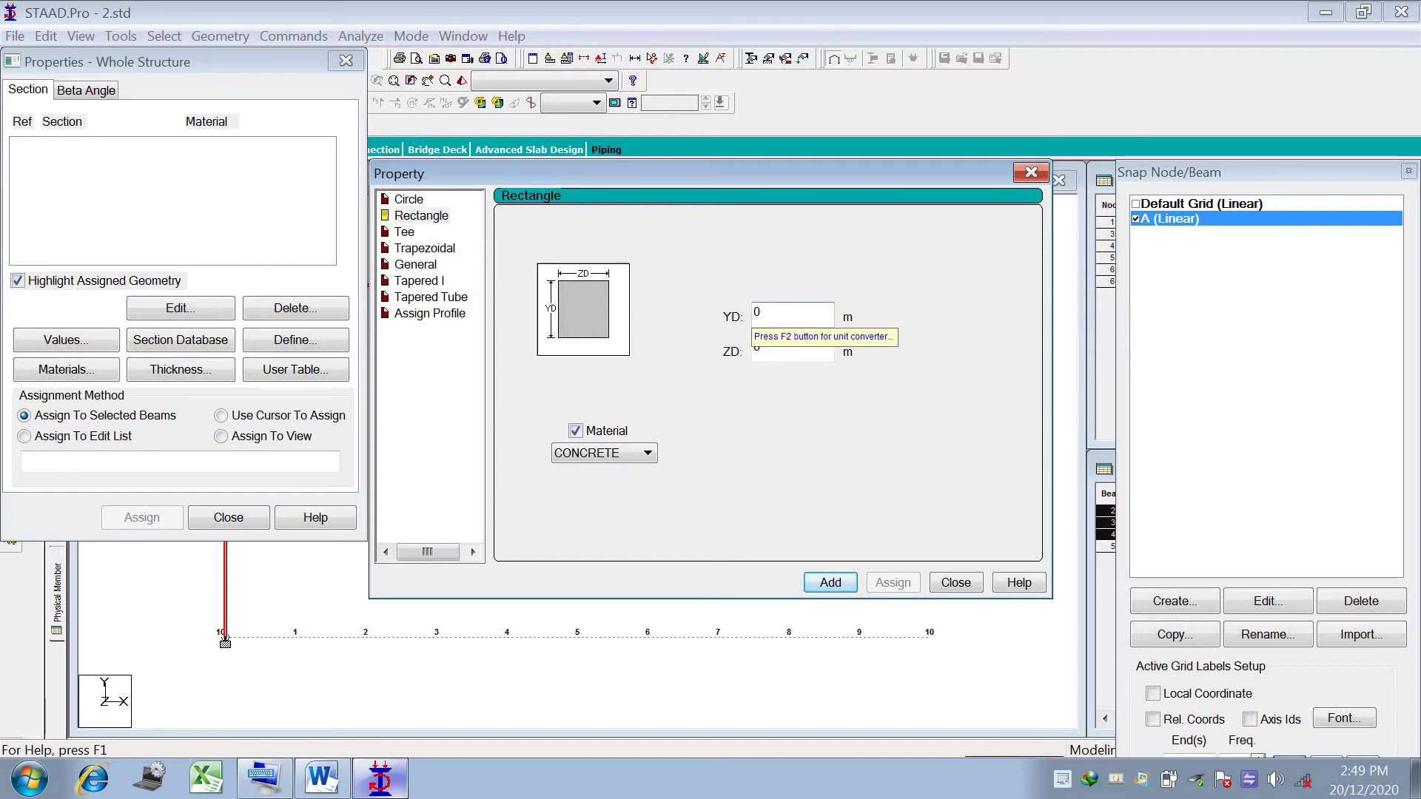
text(.45)
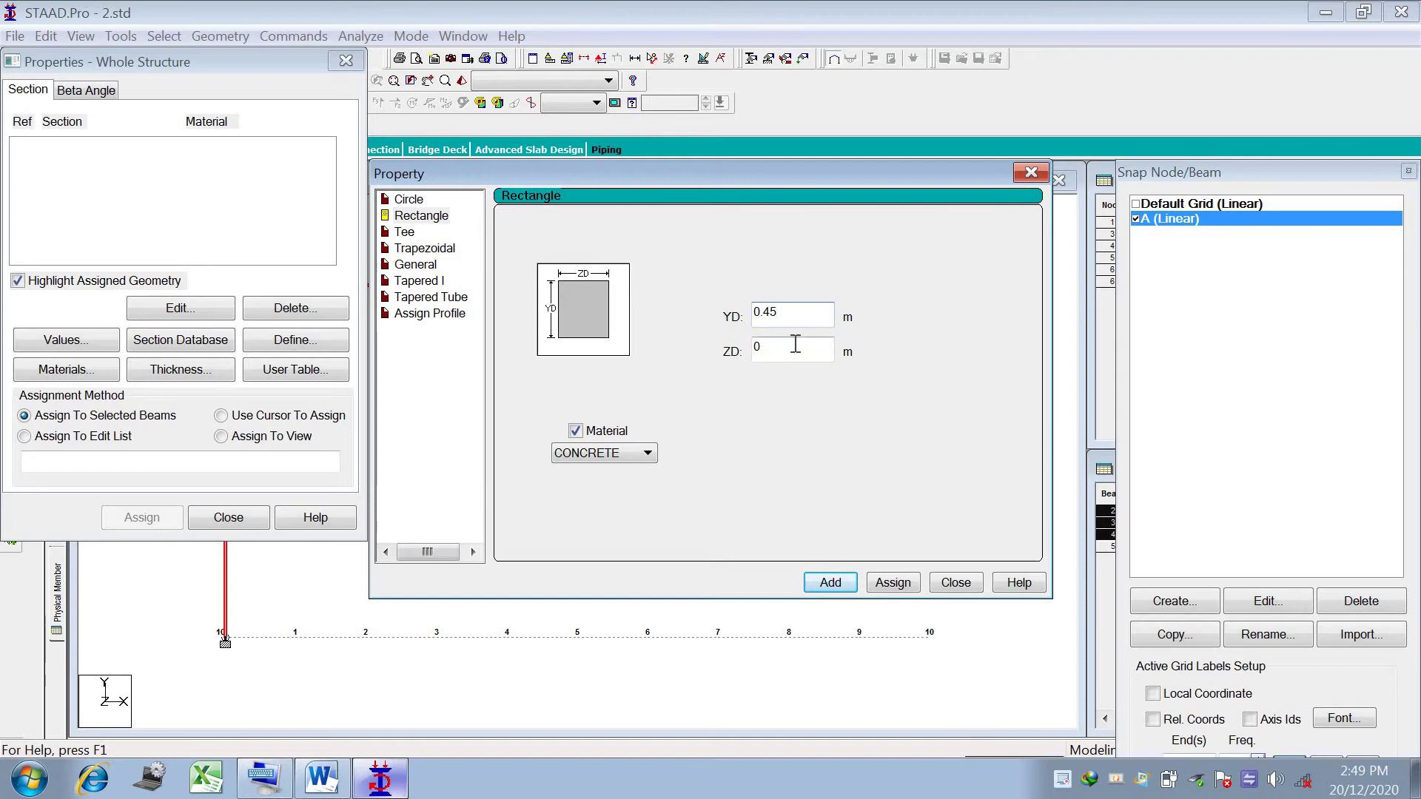
click(795, 344)
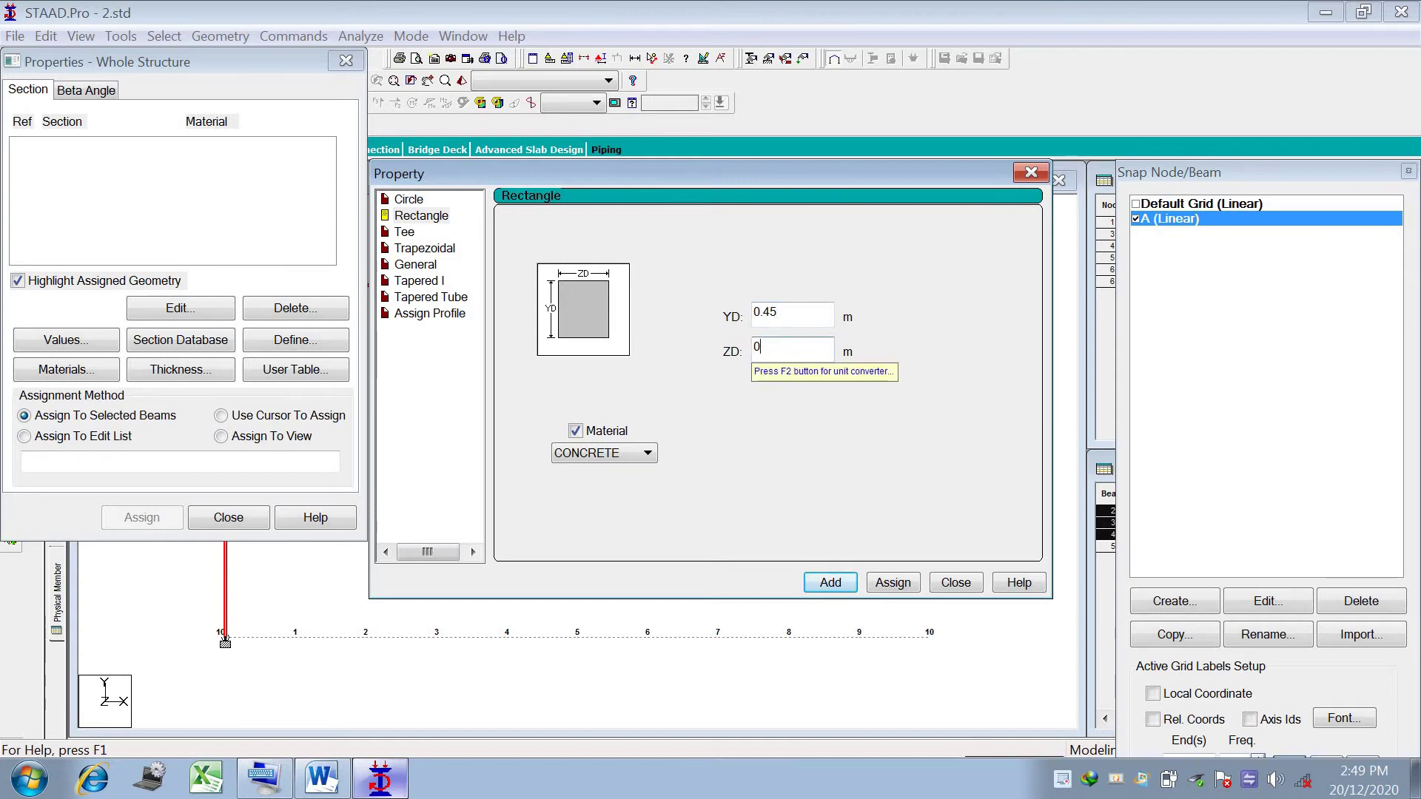
text(.23)
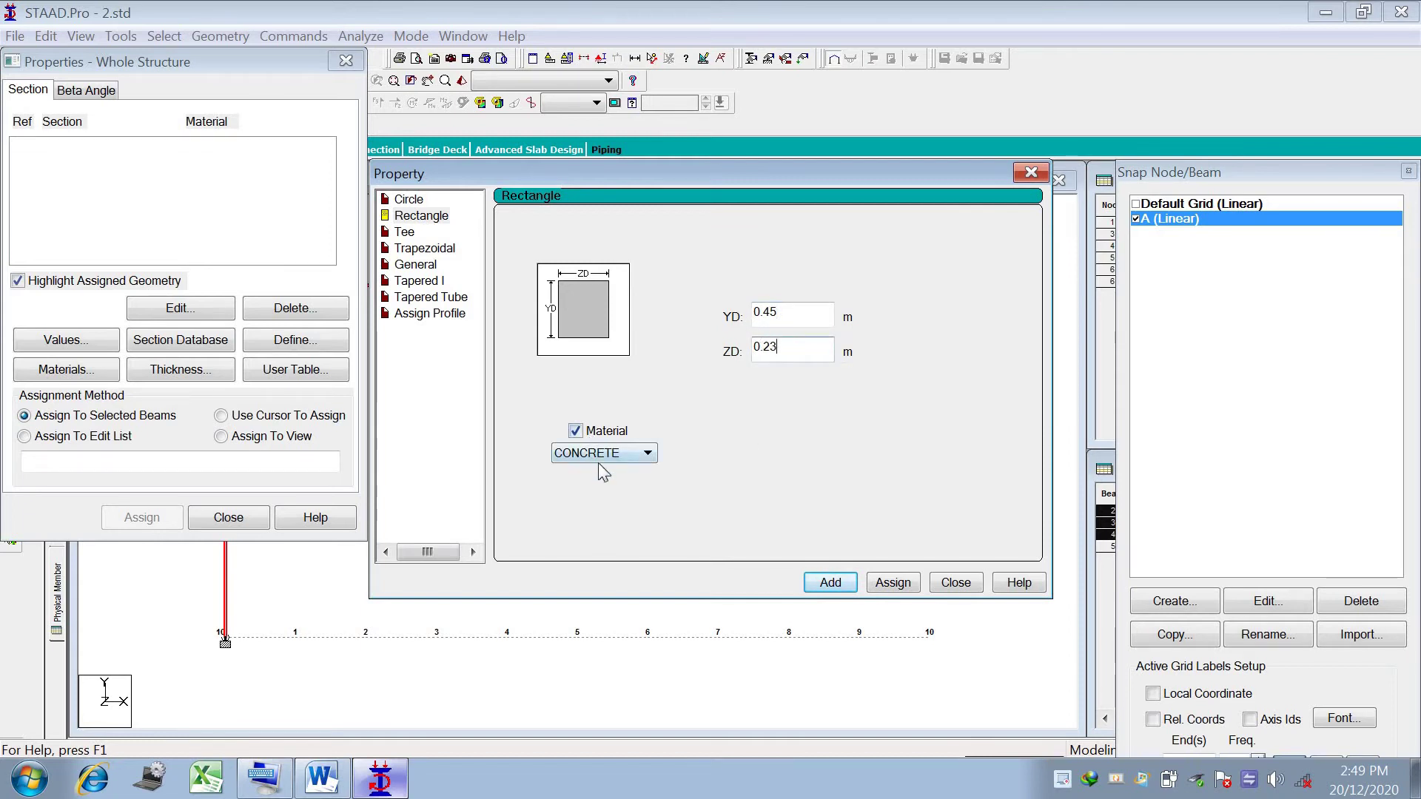
click(892, 585)
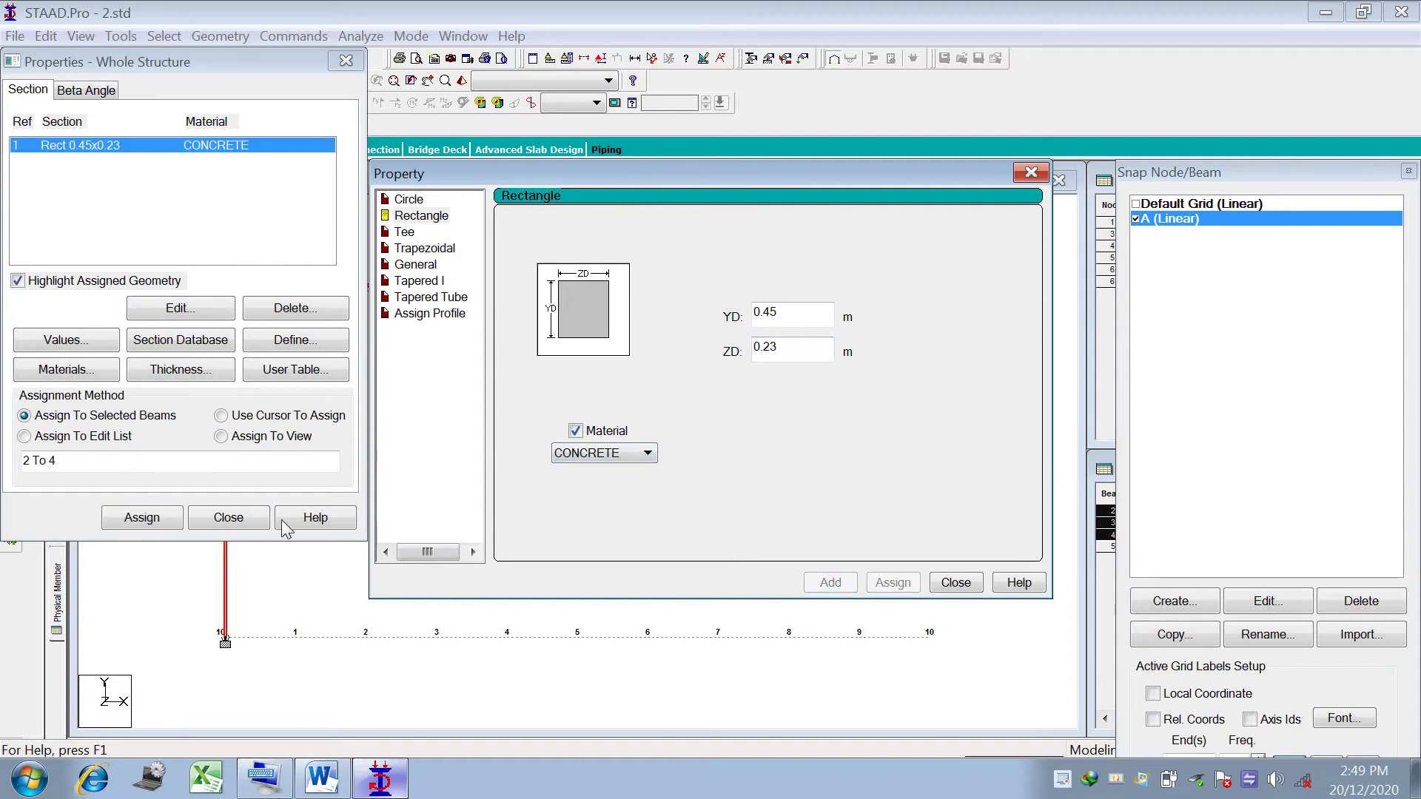
click(962, 582)
click(225, 521)
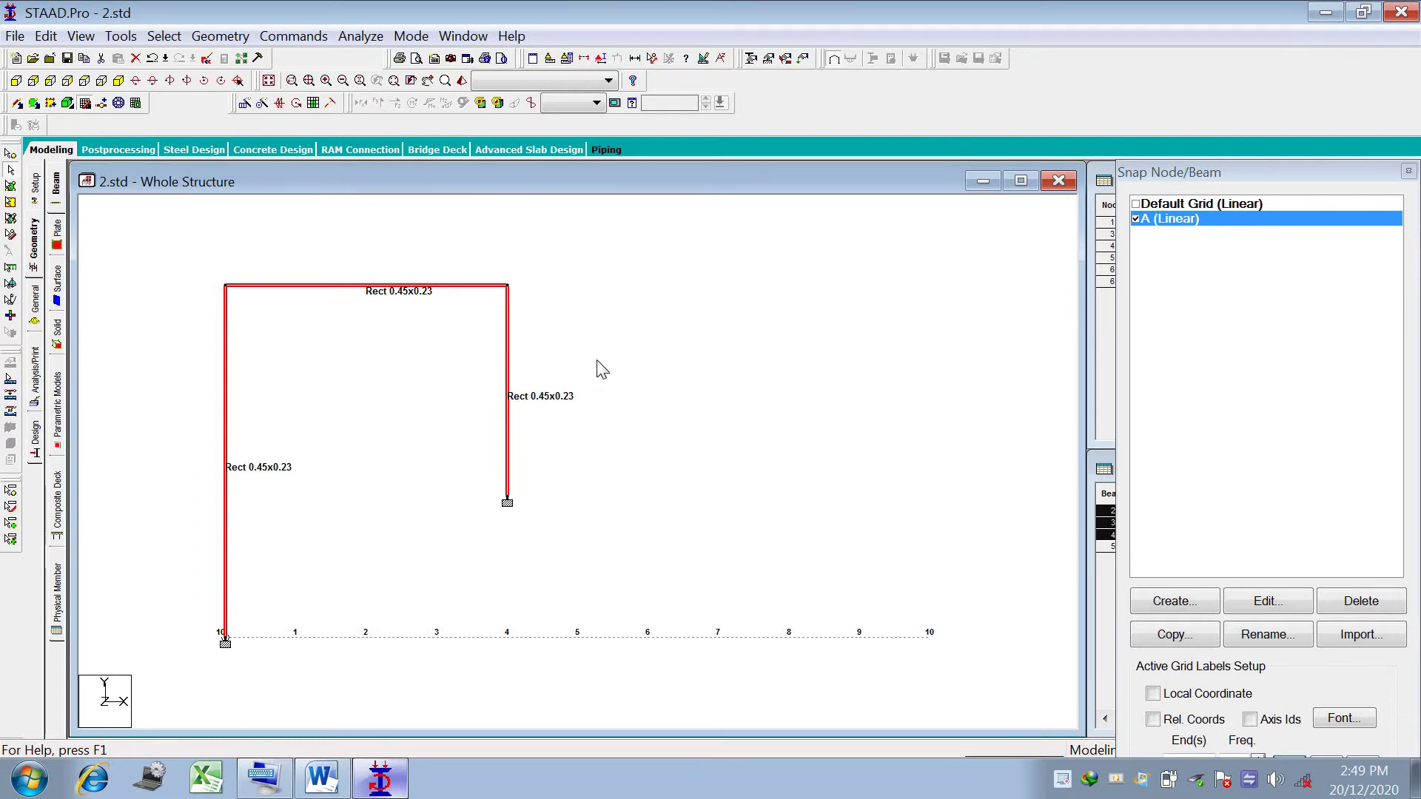
click(644, 344)
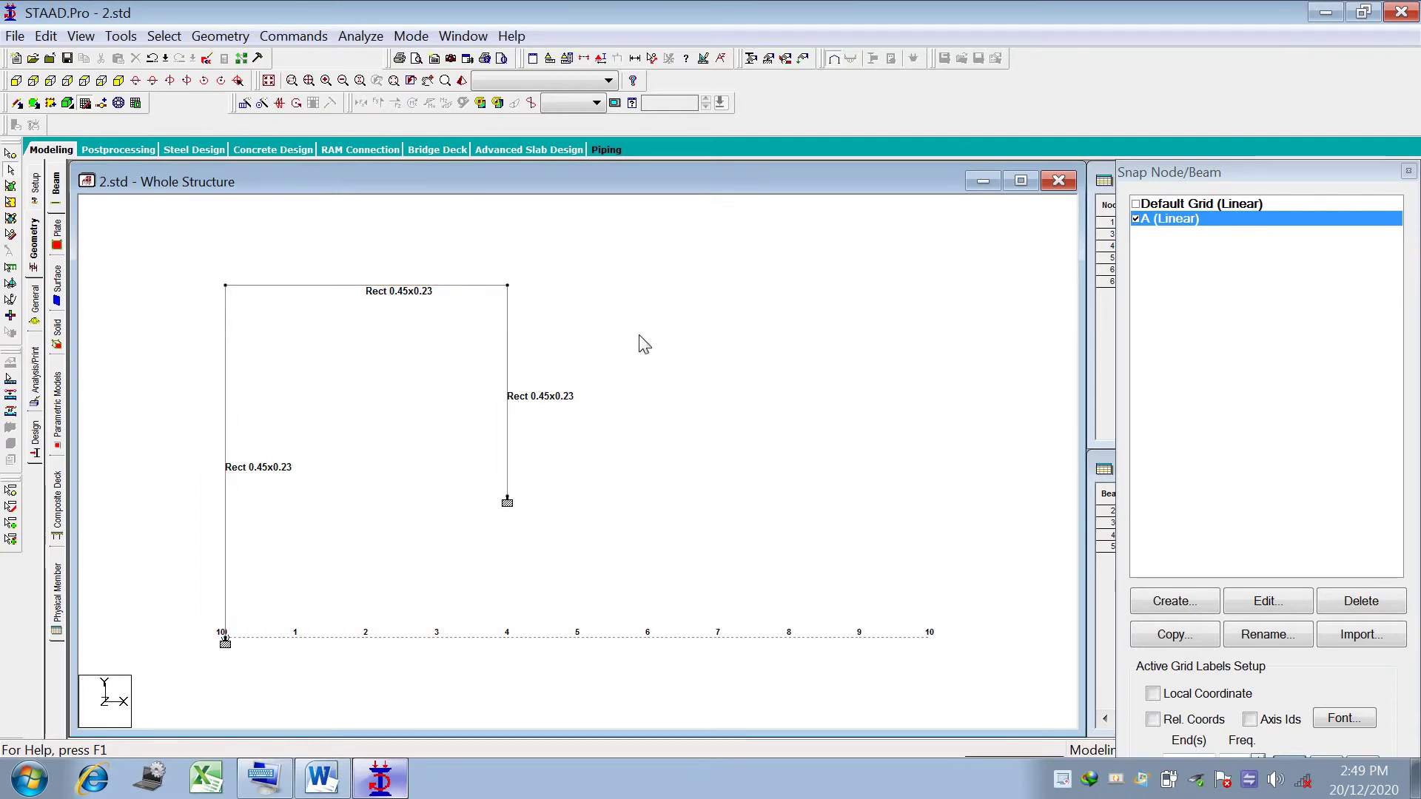
Inspect the frame from several angles in a 3D rendering, and review the load data in the lab manual.
right_click(599, 335)
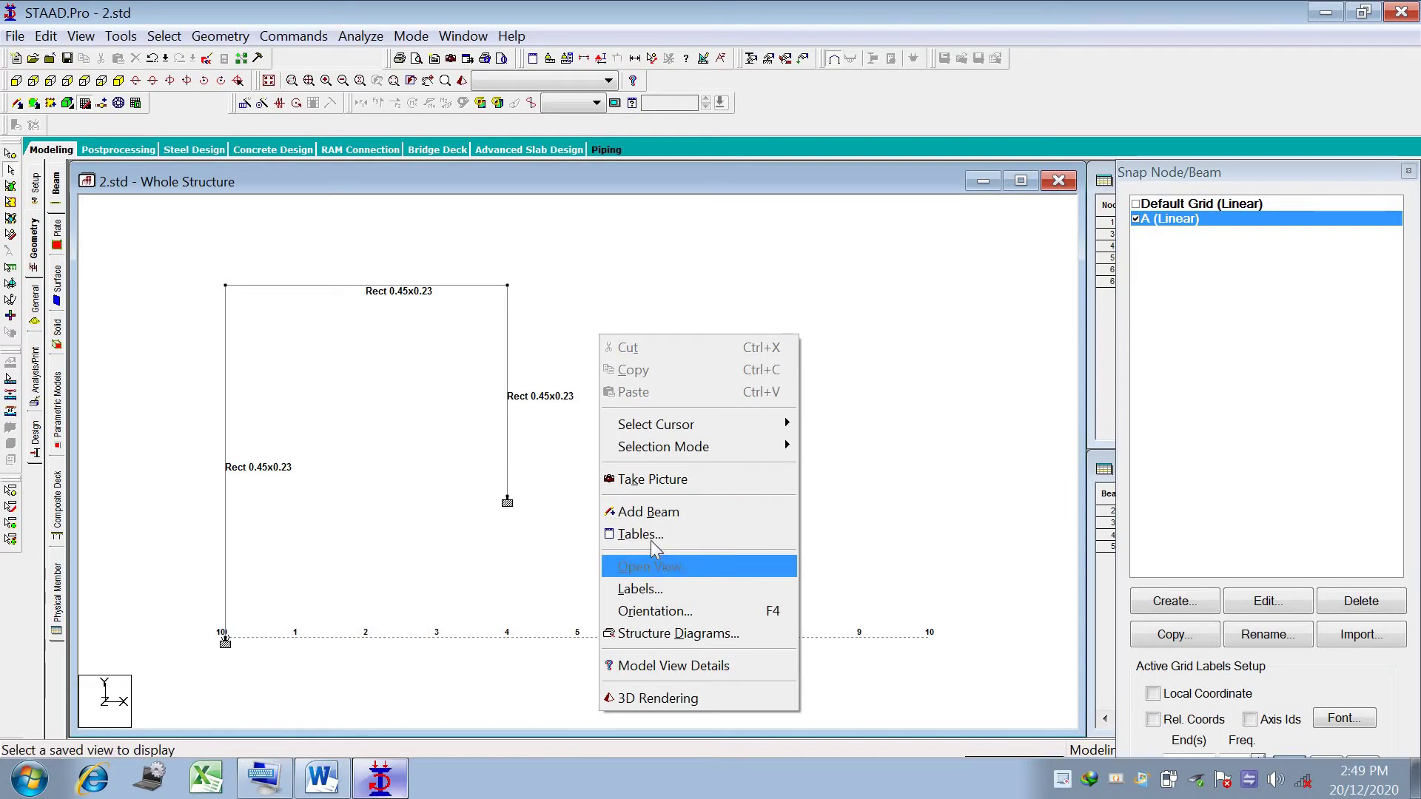
click(670, 698)
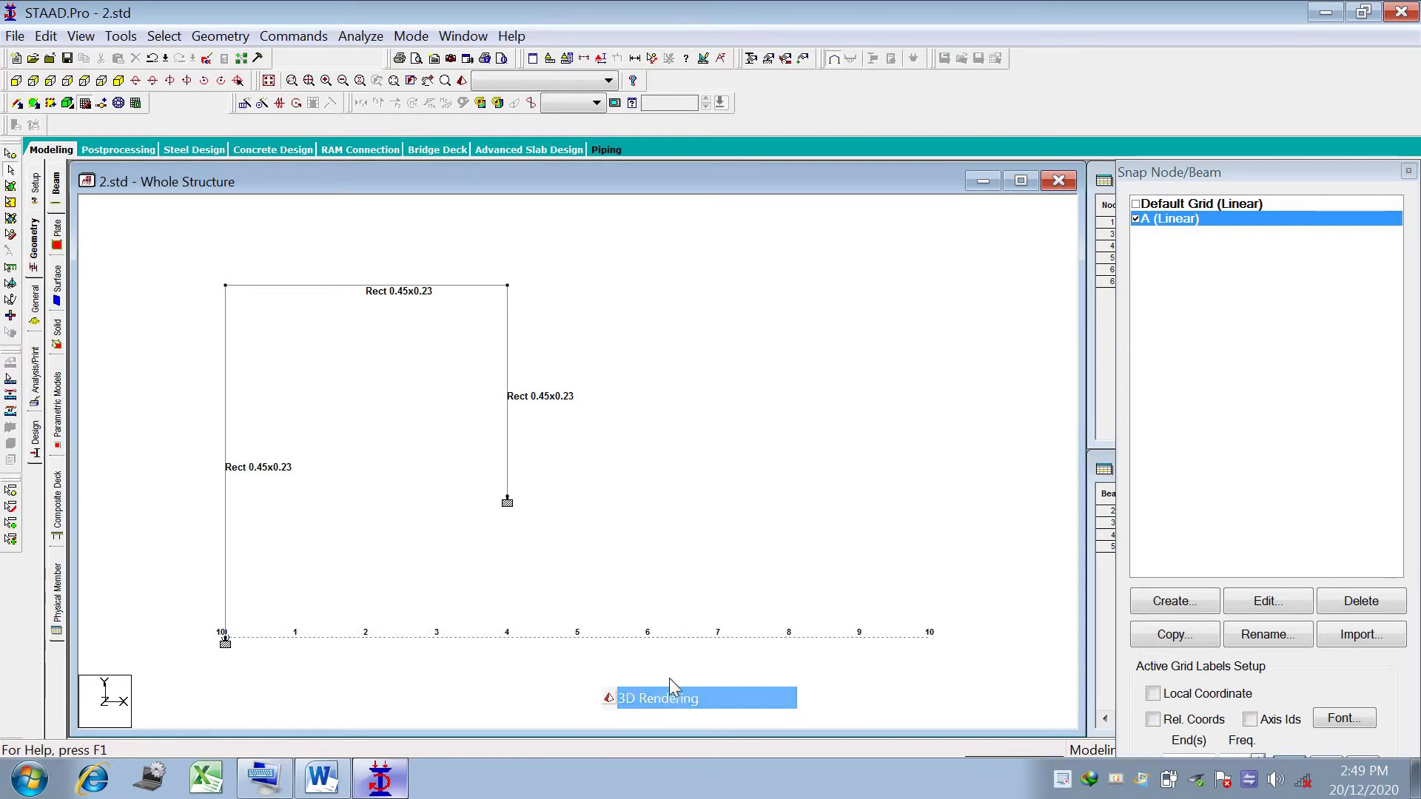
drag(739, 393, 847, 289)
drag(659, 262, 619, 271)
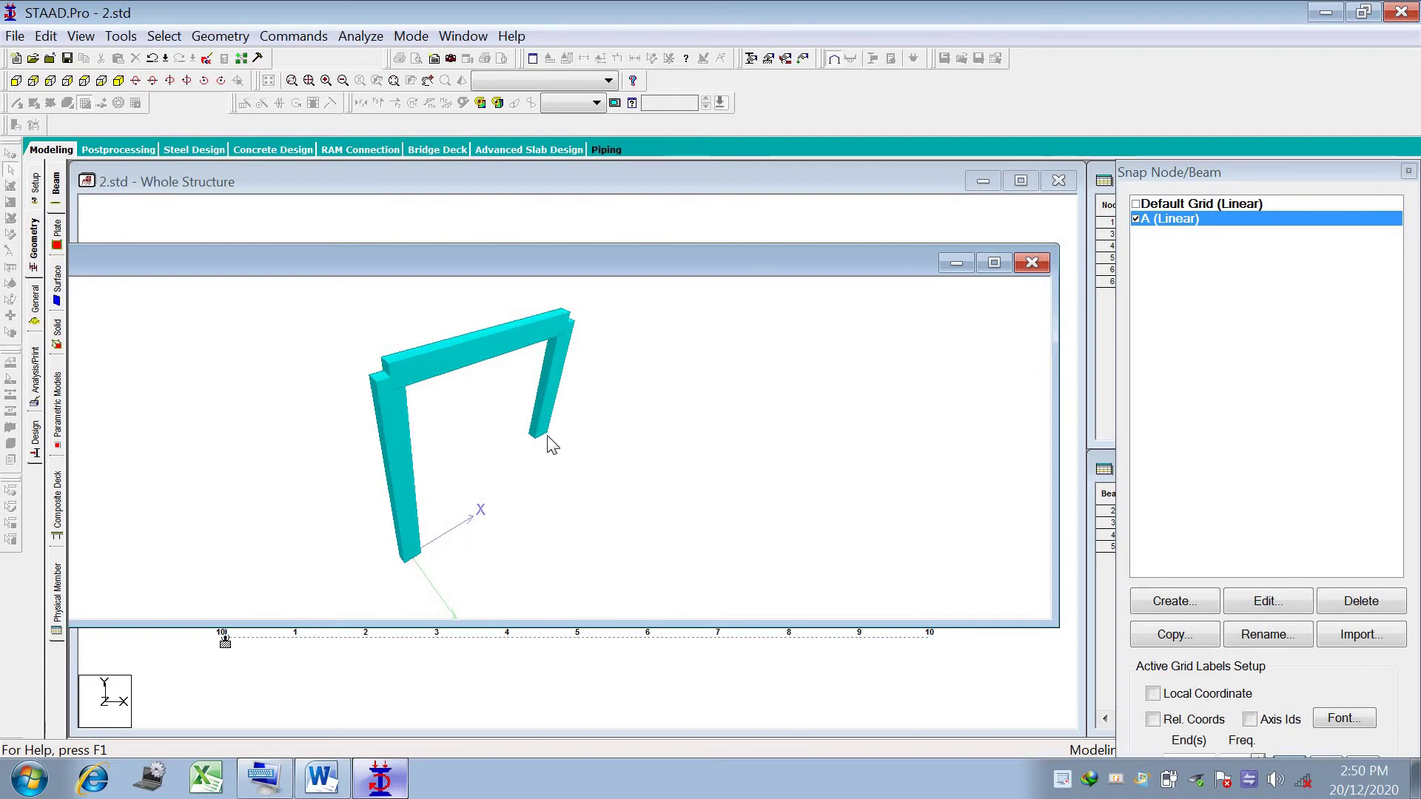
click(1031, 262)
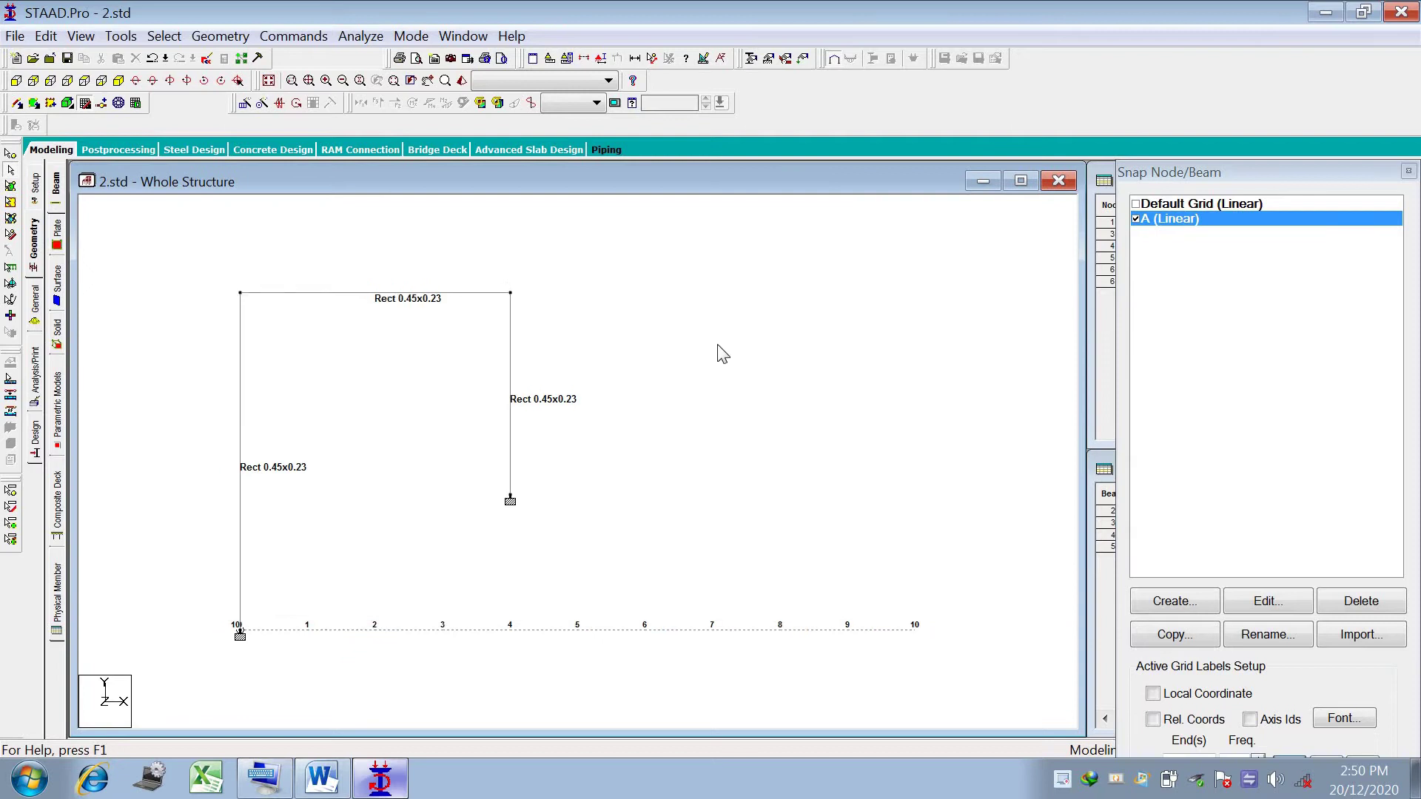
scroll(723, 353, up, 1)
scroll(699, 425, down, 2)
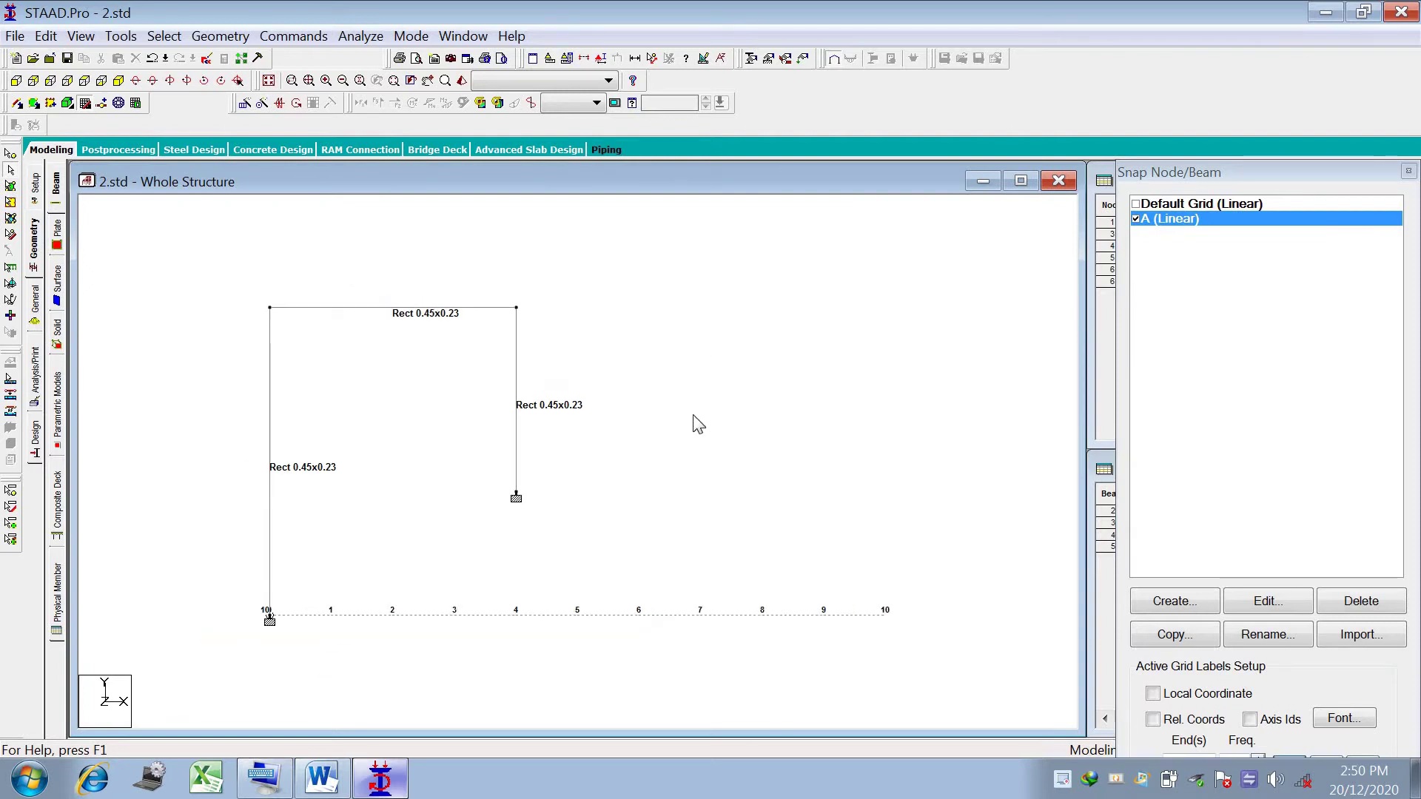
key(alt+Tab)
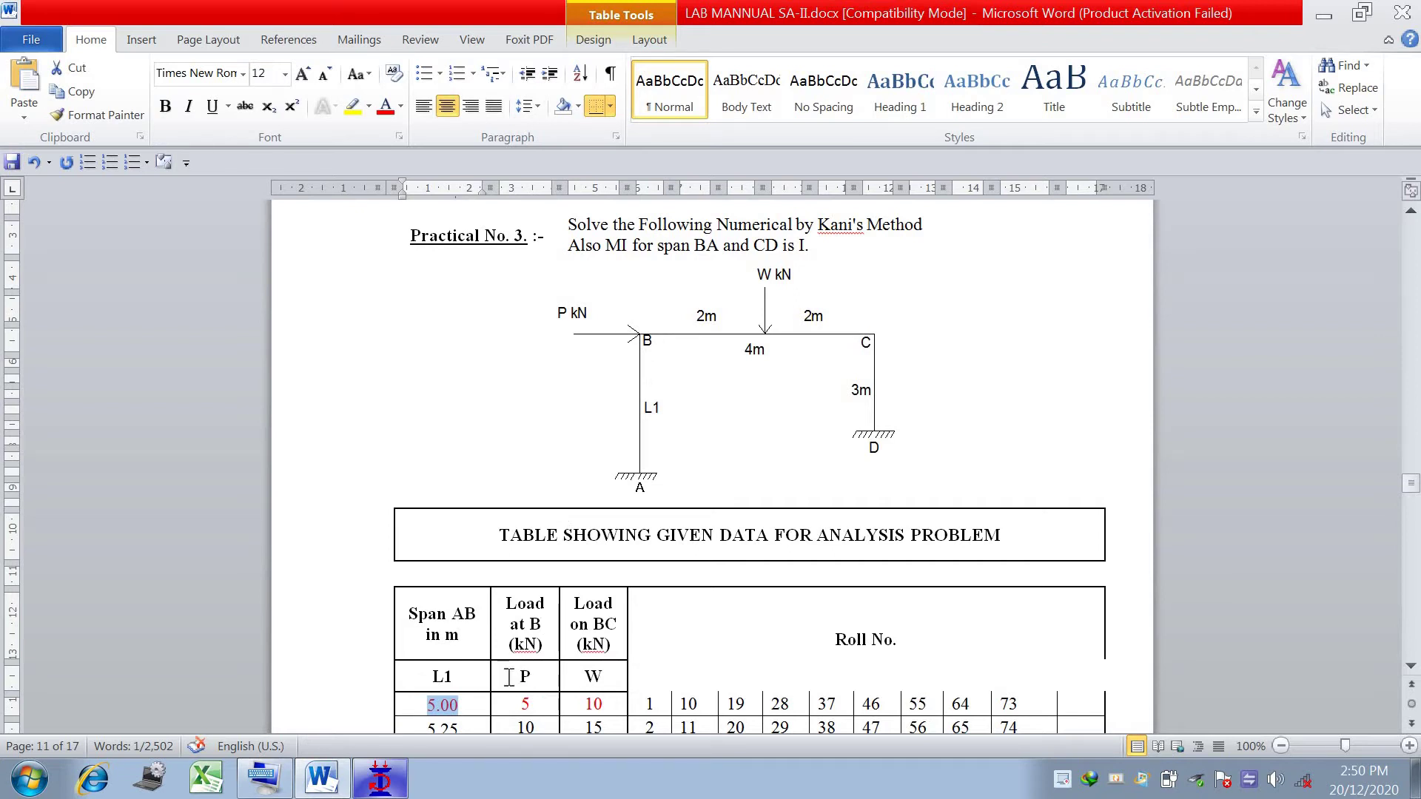
click(392, 770)
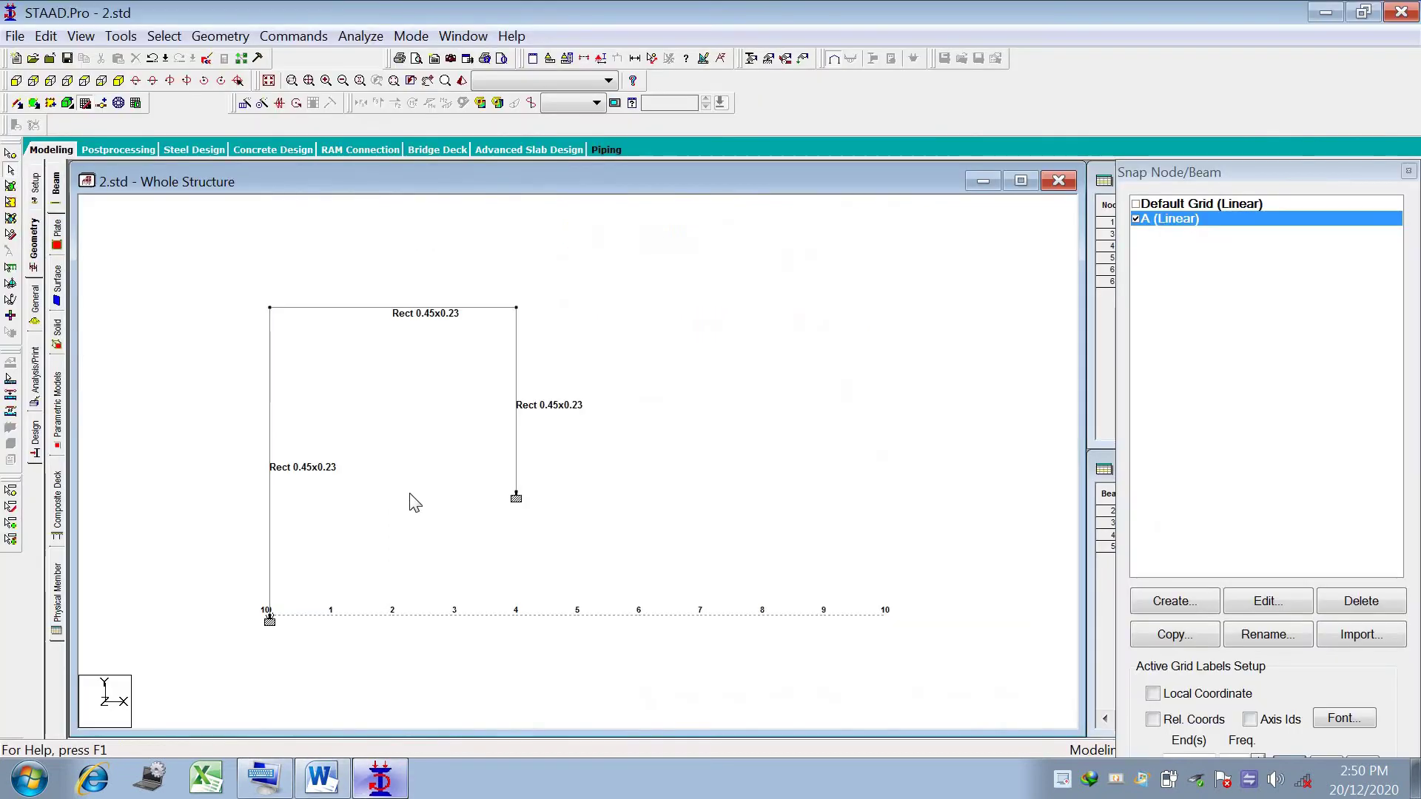
Create primary load case 1 titled LL with the Live loading type, saving the modified structure along the way.
click(35, 305)
click(58, 385)
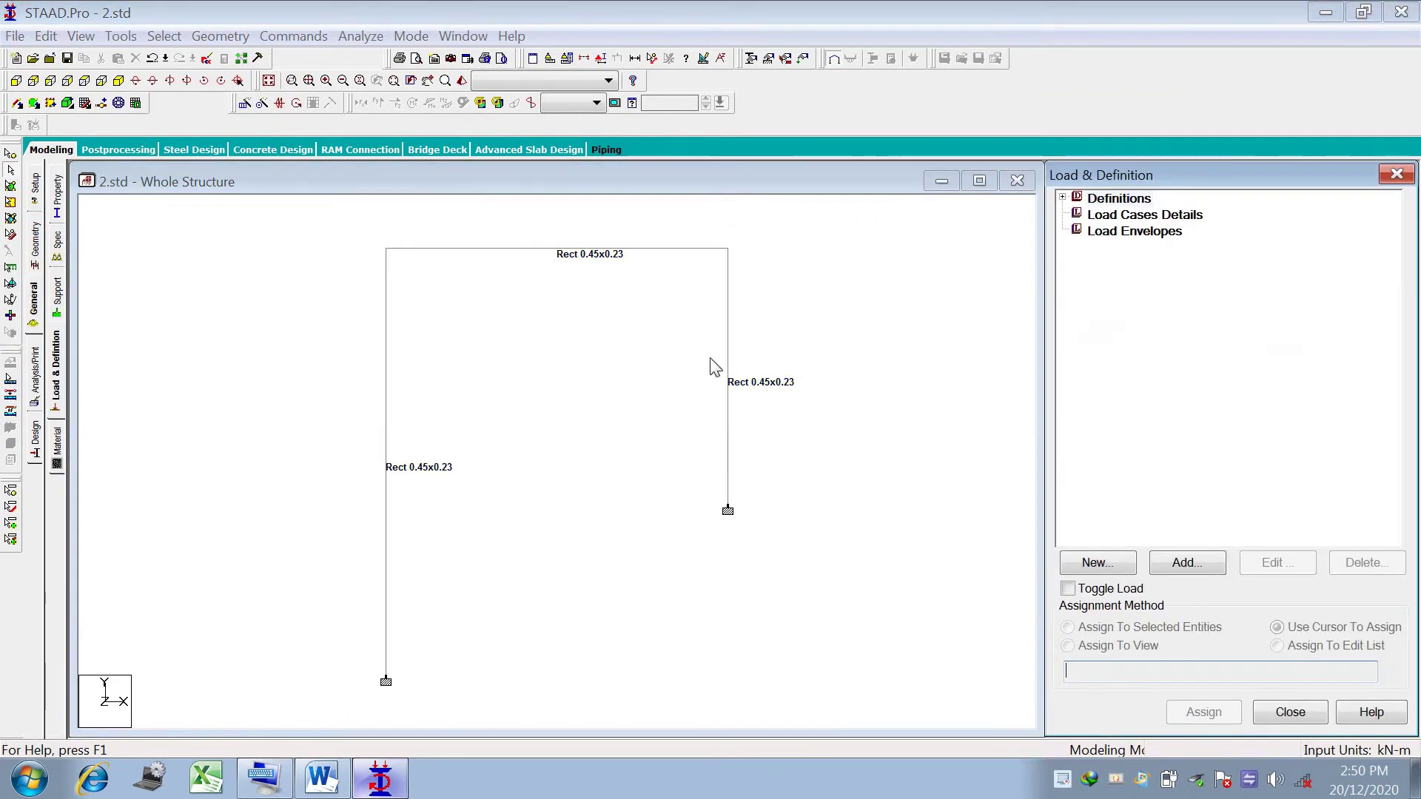
click(1097, 216)
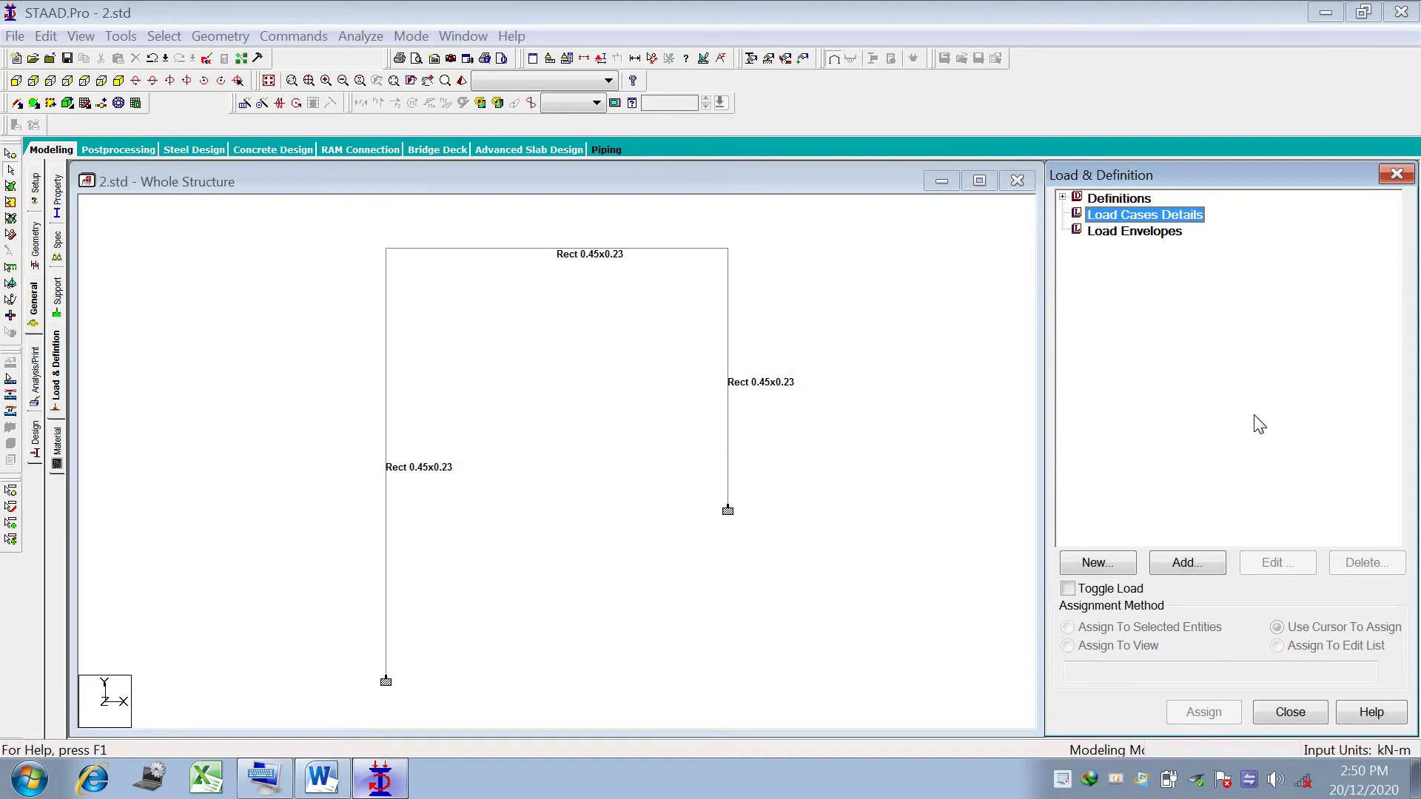
click(1203, 568)
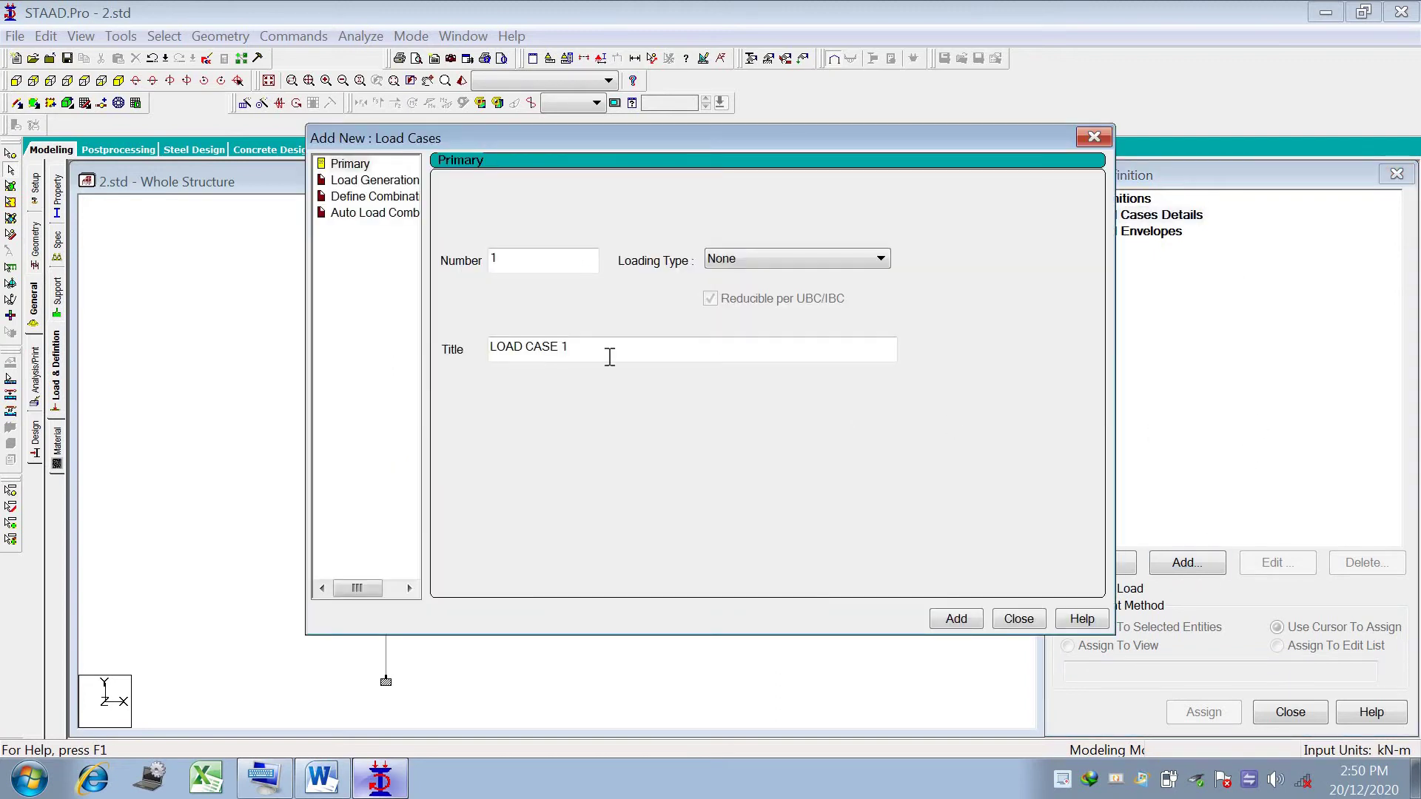
drag(588, 352, 457, 359)
text(LL)
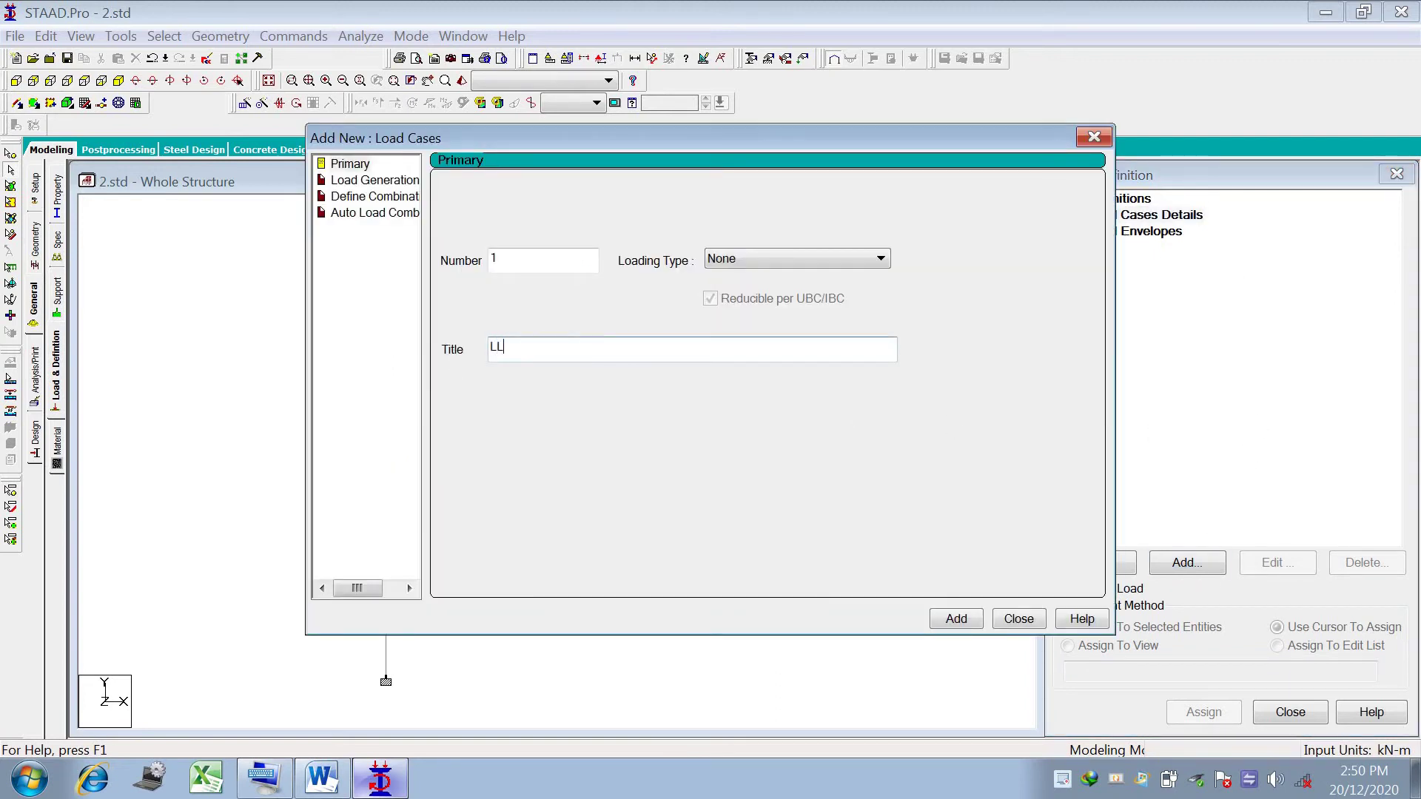
click(772, 260)
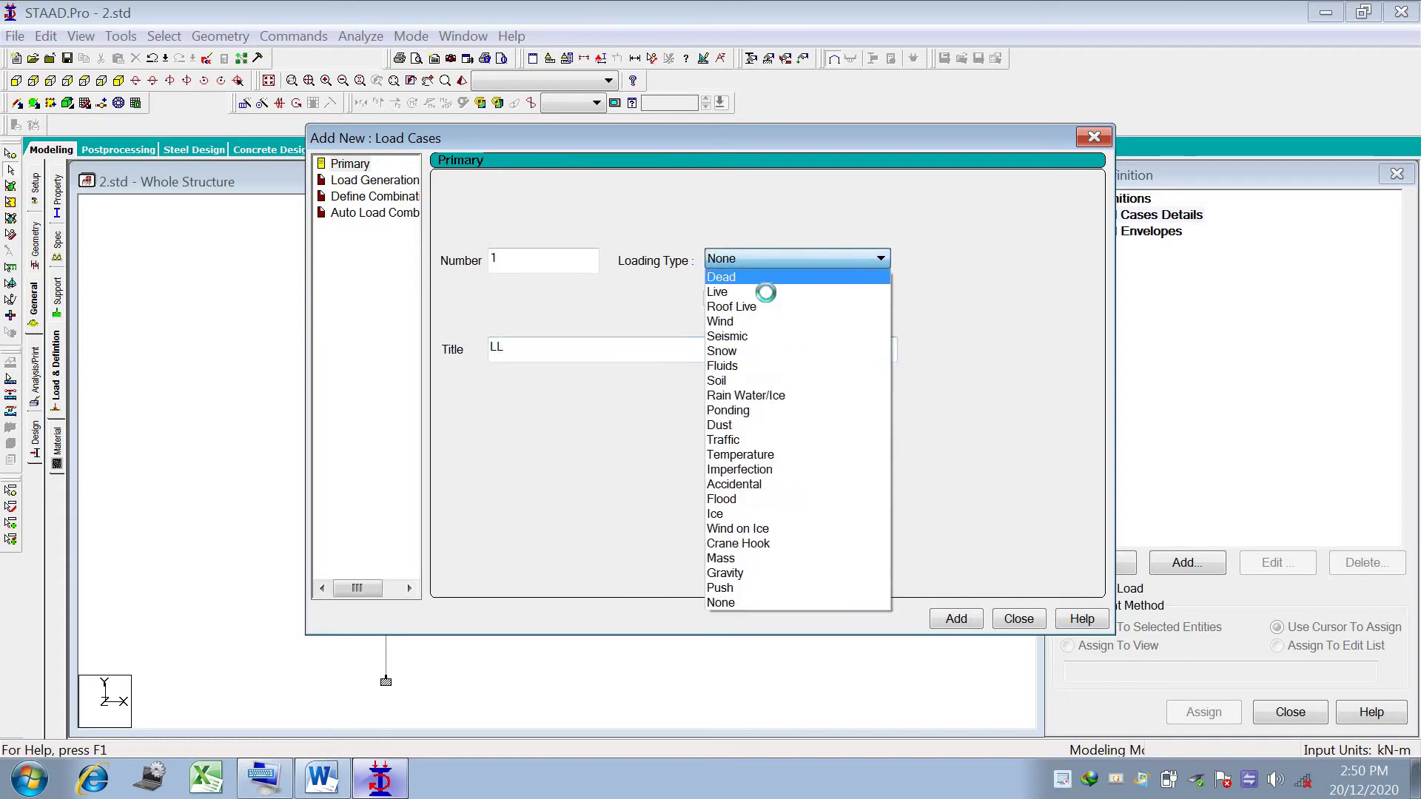
click(715, 432)
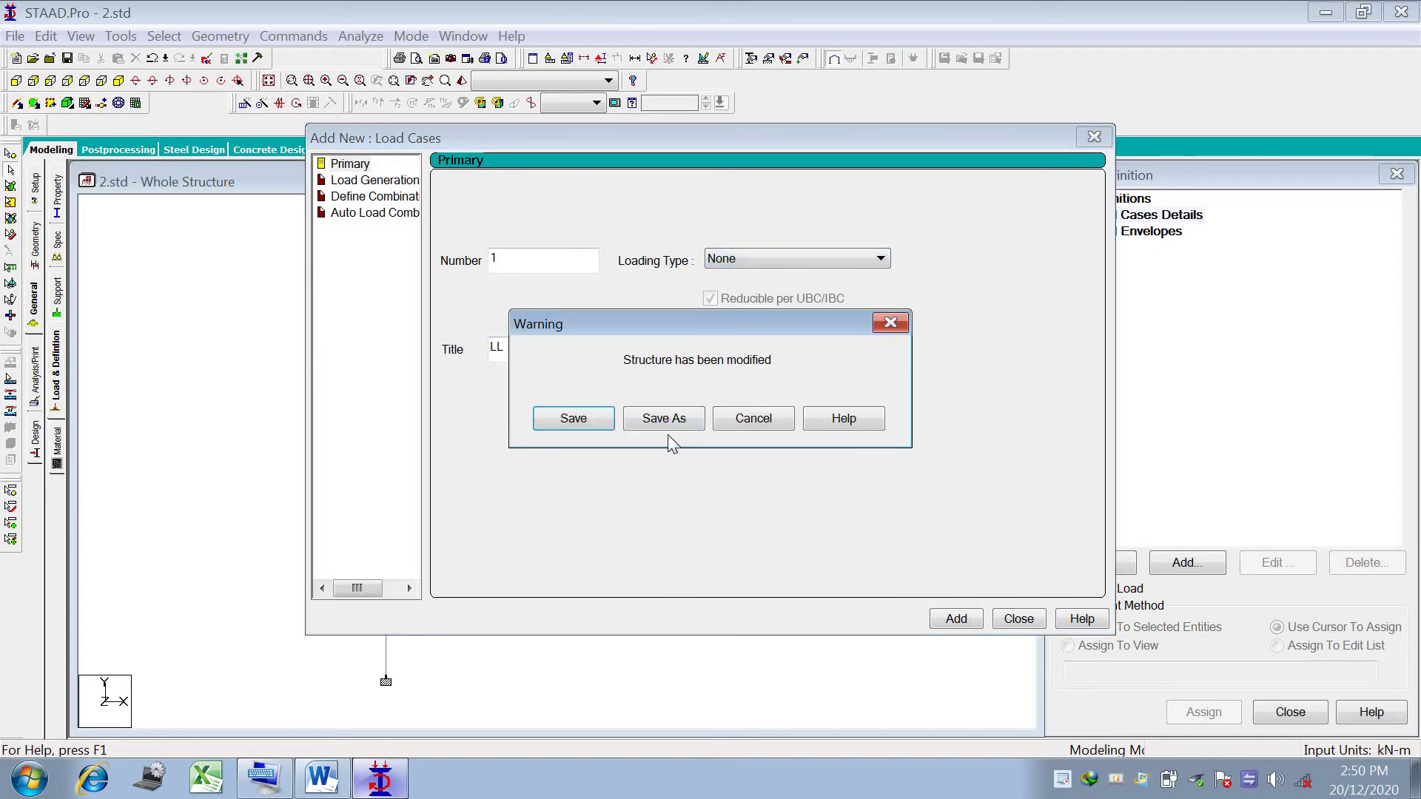
click(592, 416)
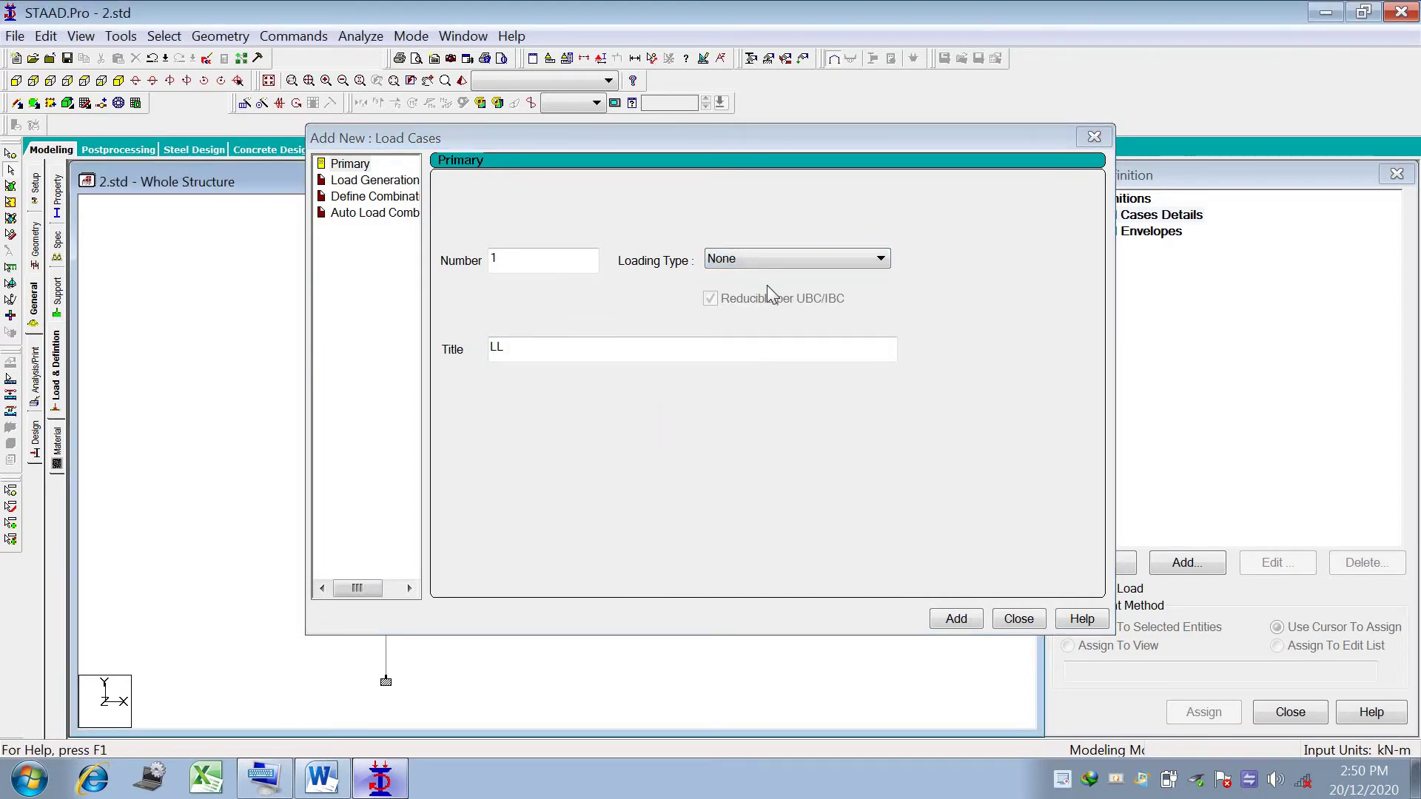
click(770, 261)
click(860, 297)
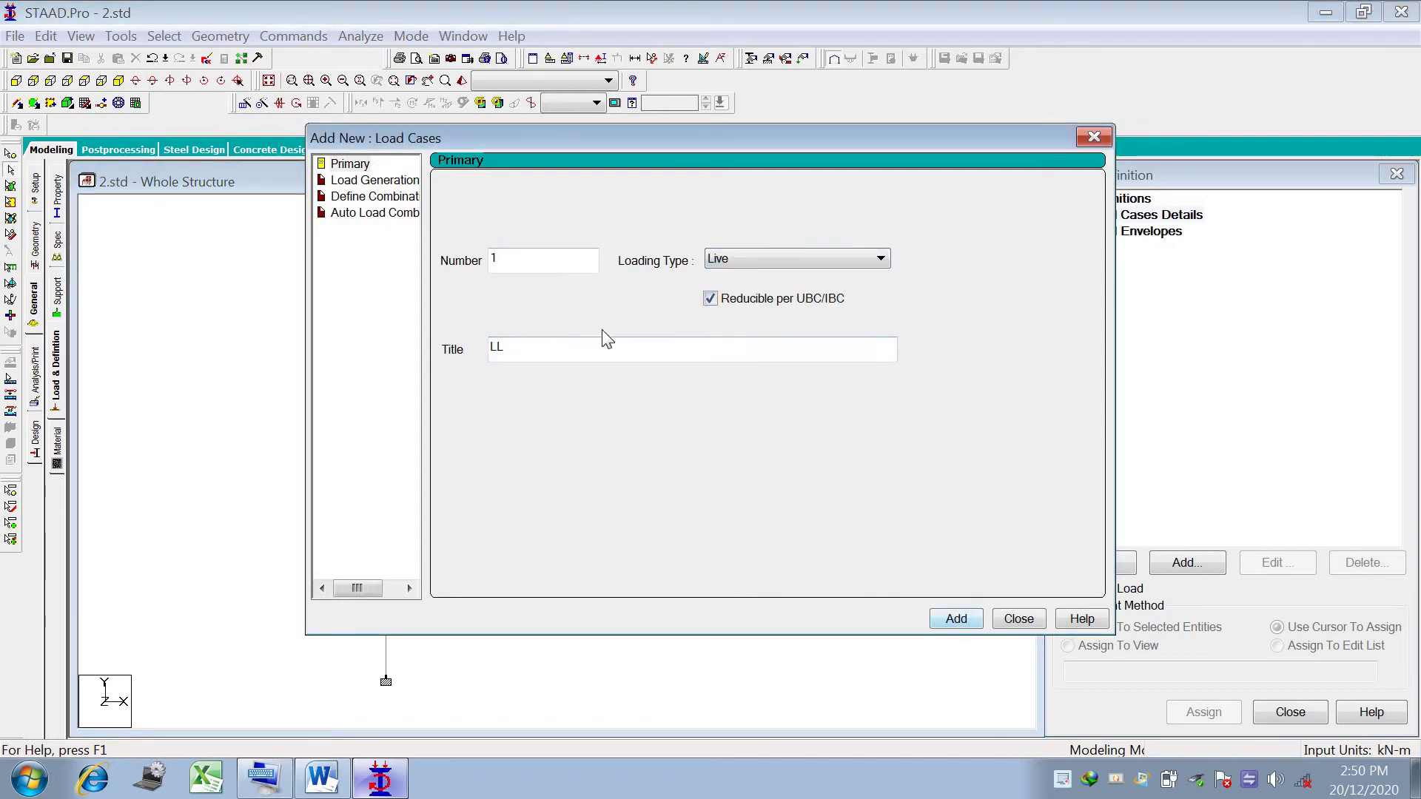
click(955, 618)
click(1019, 618)
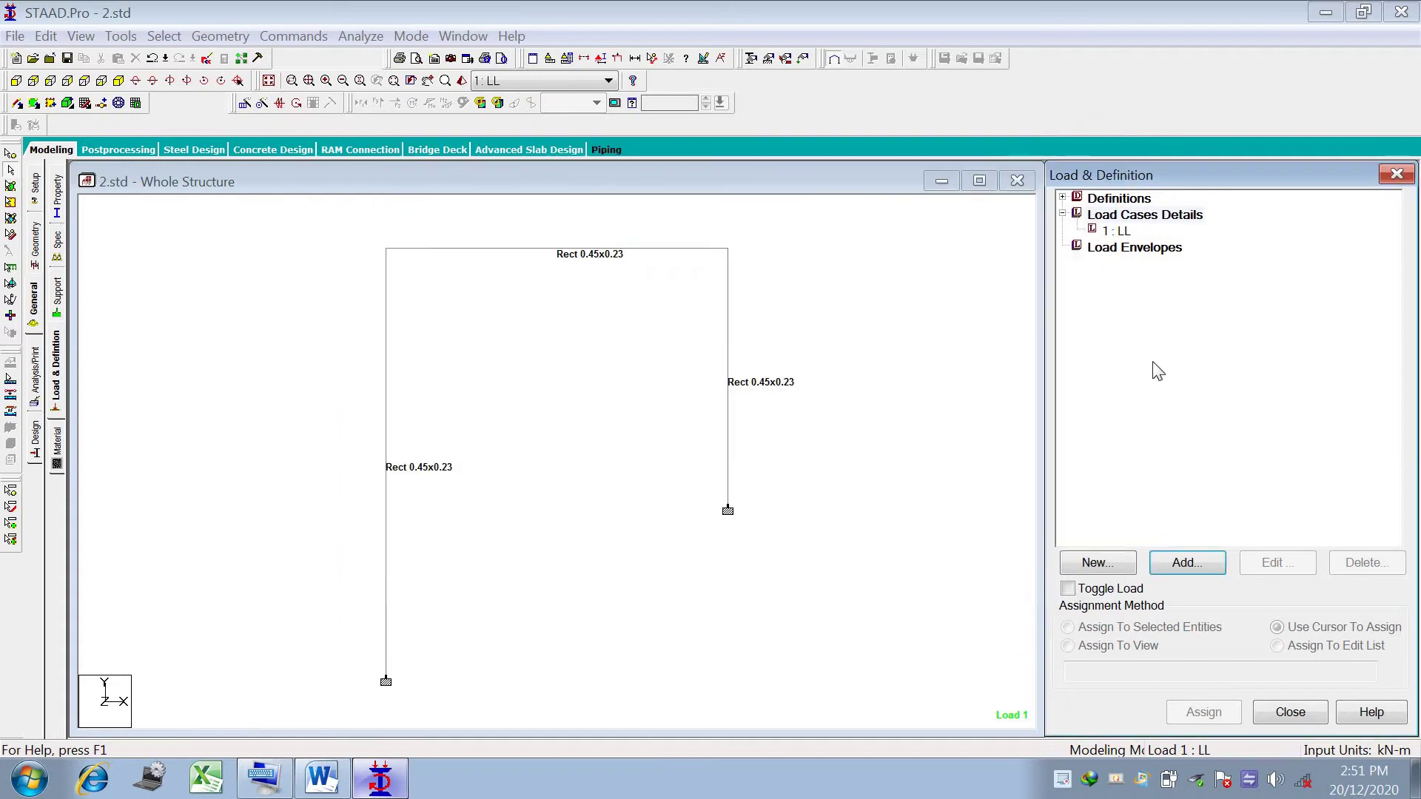
Check the load at B in the lab manual and add a nodal load of Fx 5 kN to load case LL.
click(1118, 232)
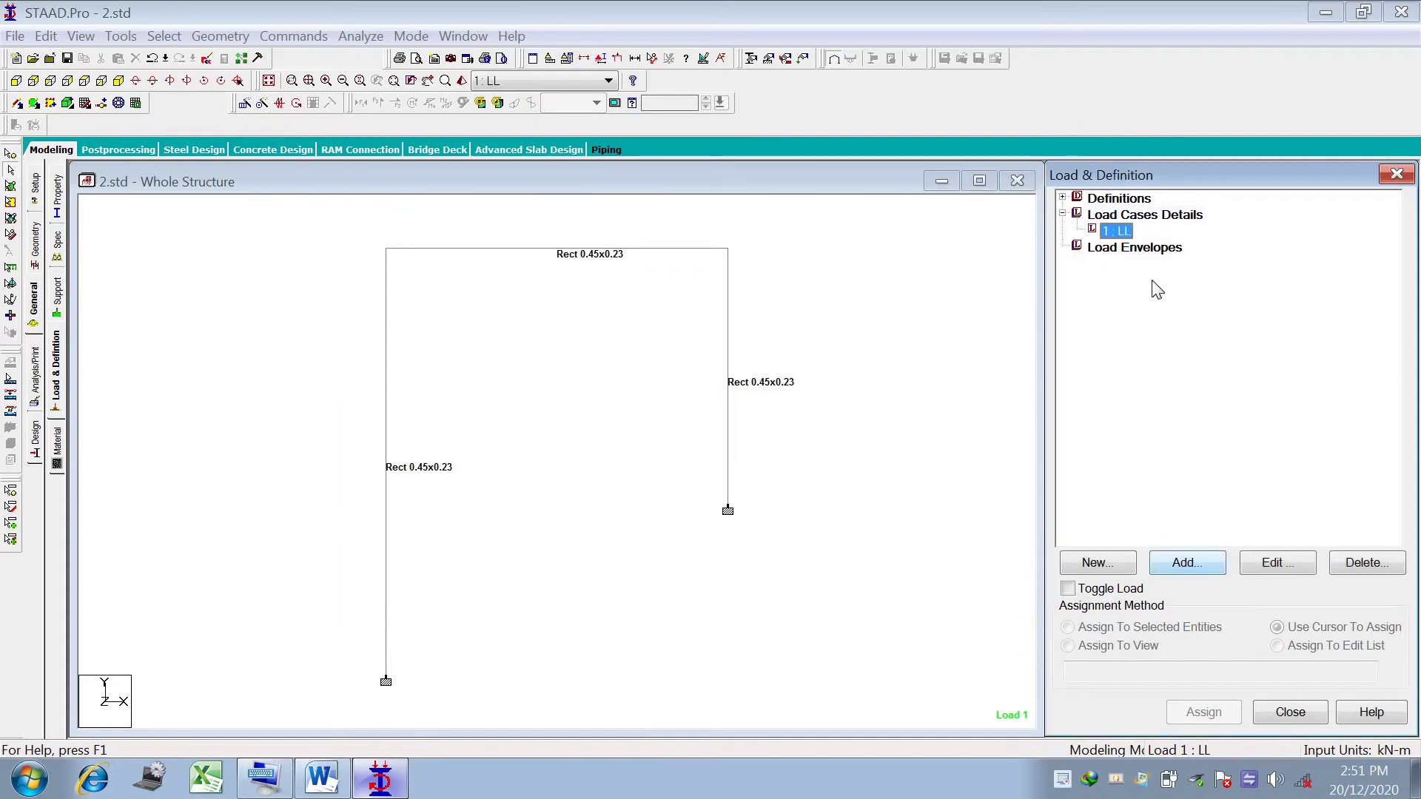
click(1207, 566)
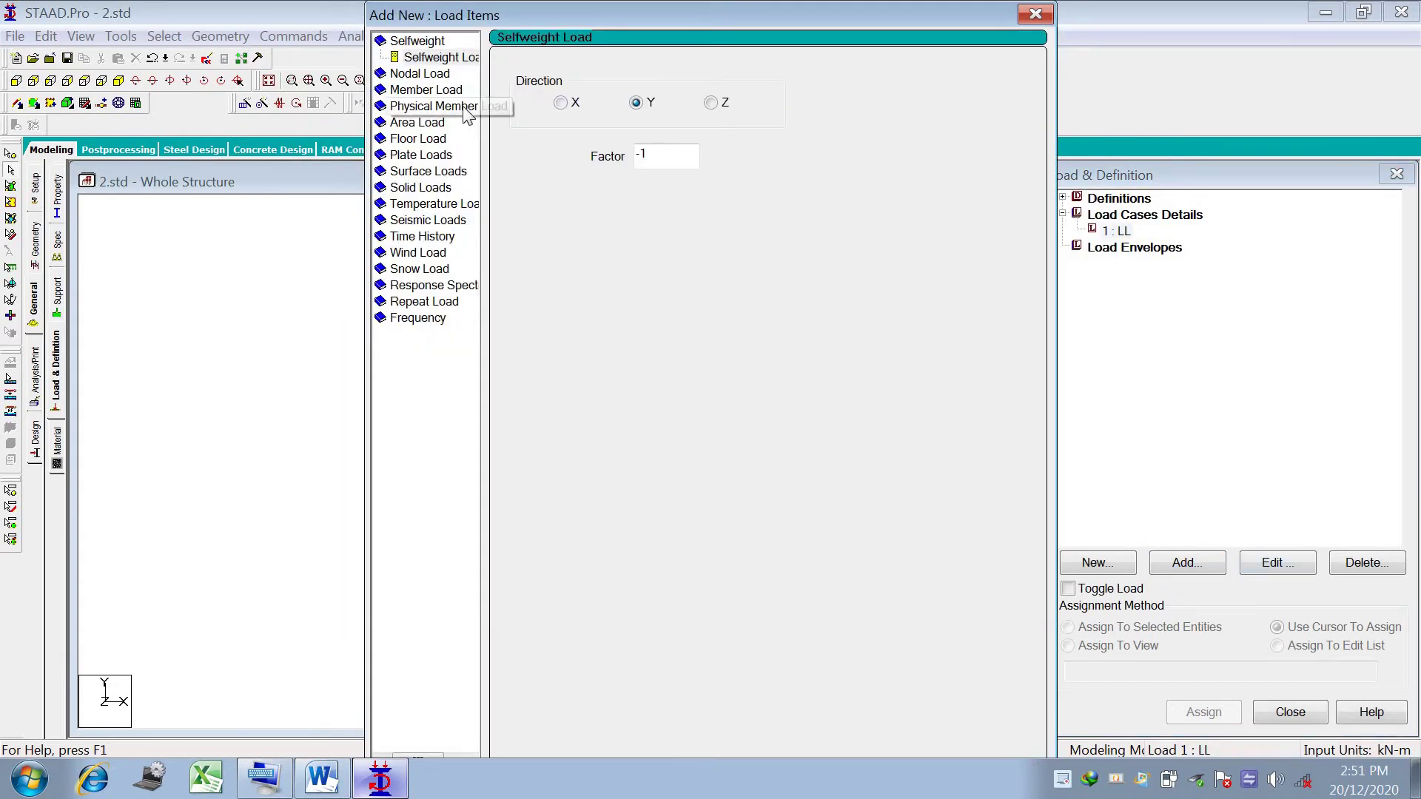
click(430, 74)
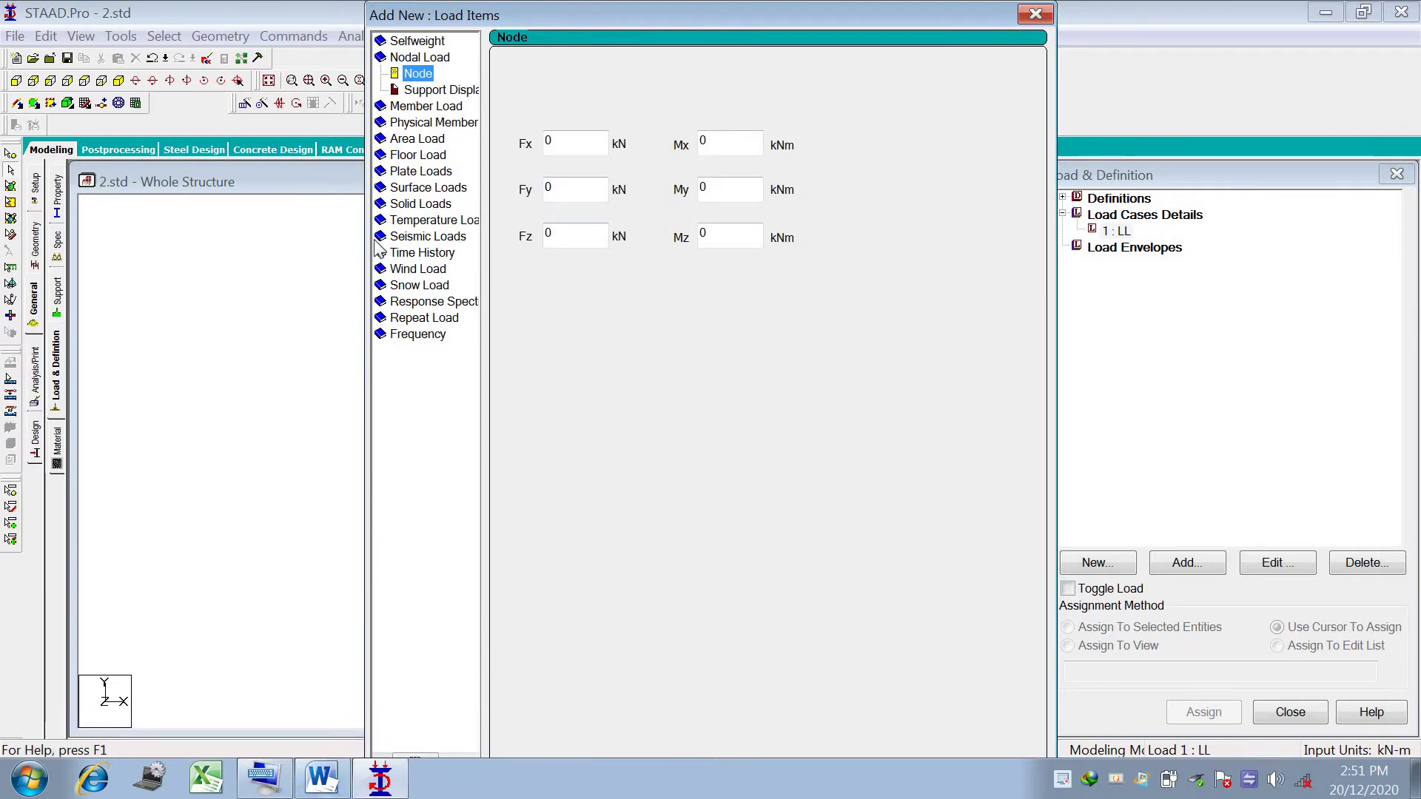
click(380, 779)
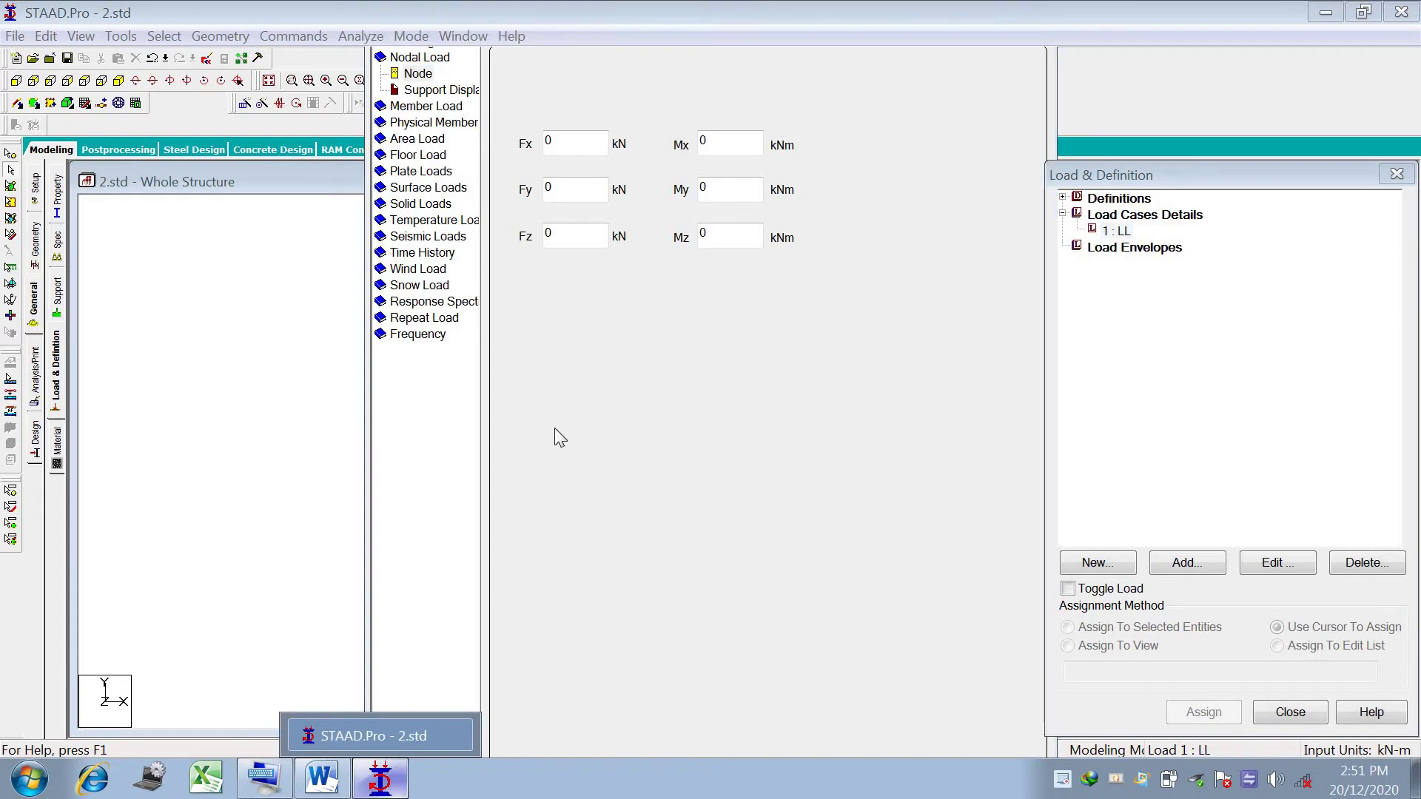
key(alt+Tab)
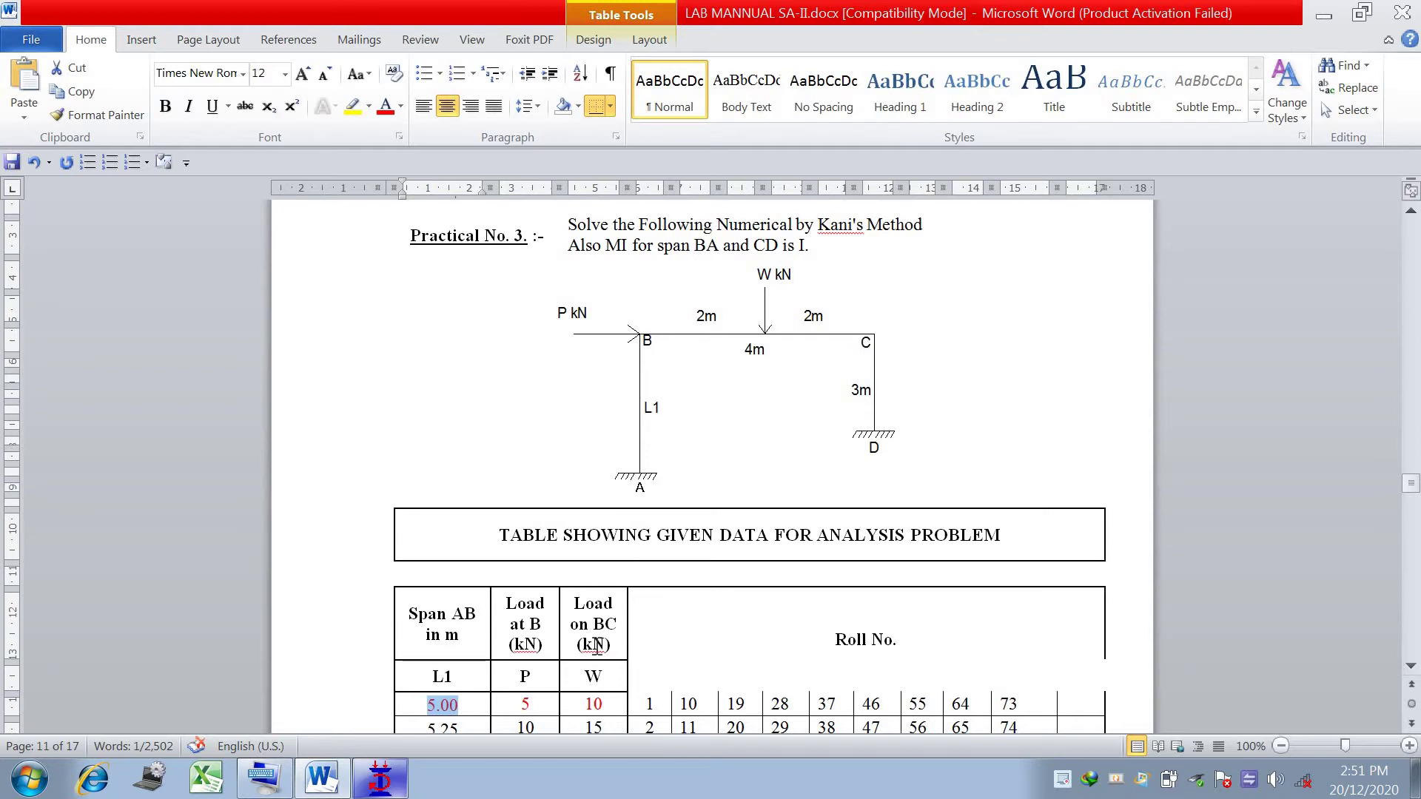
click(382, 780)
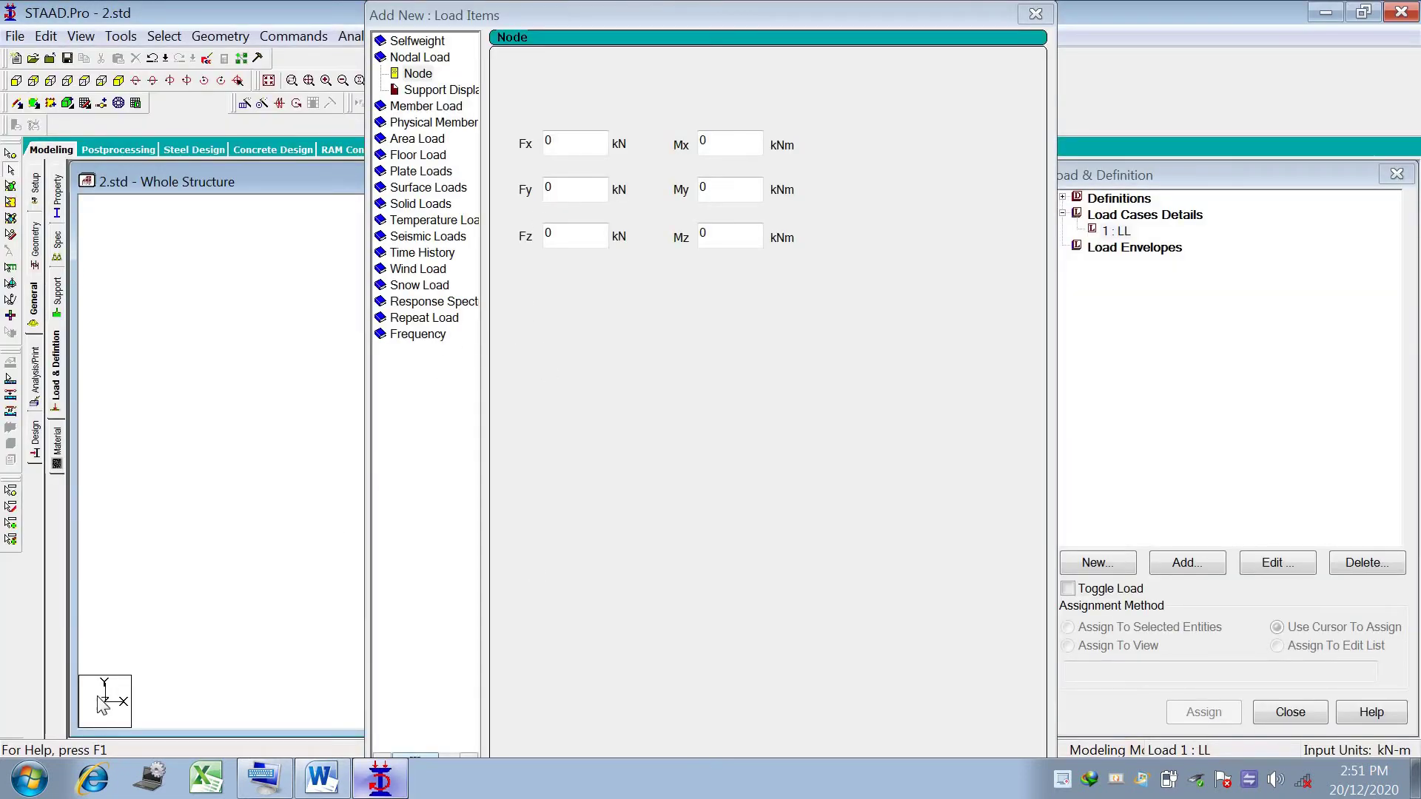
click(557, 141)
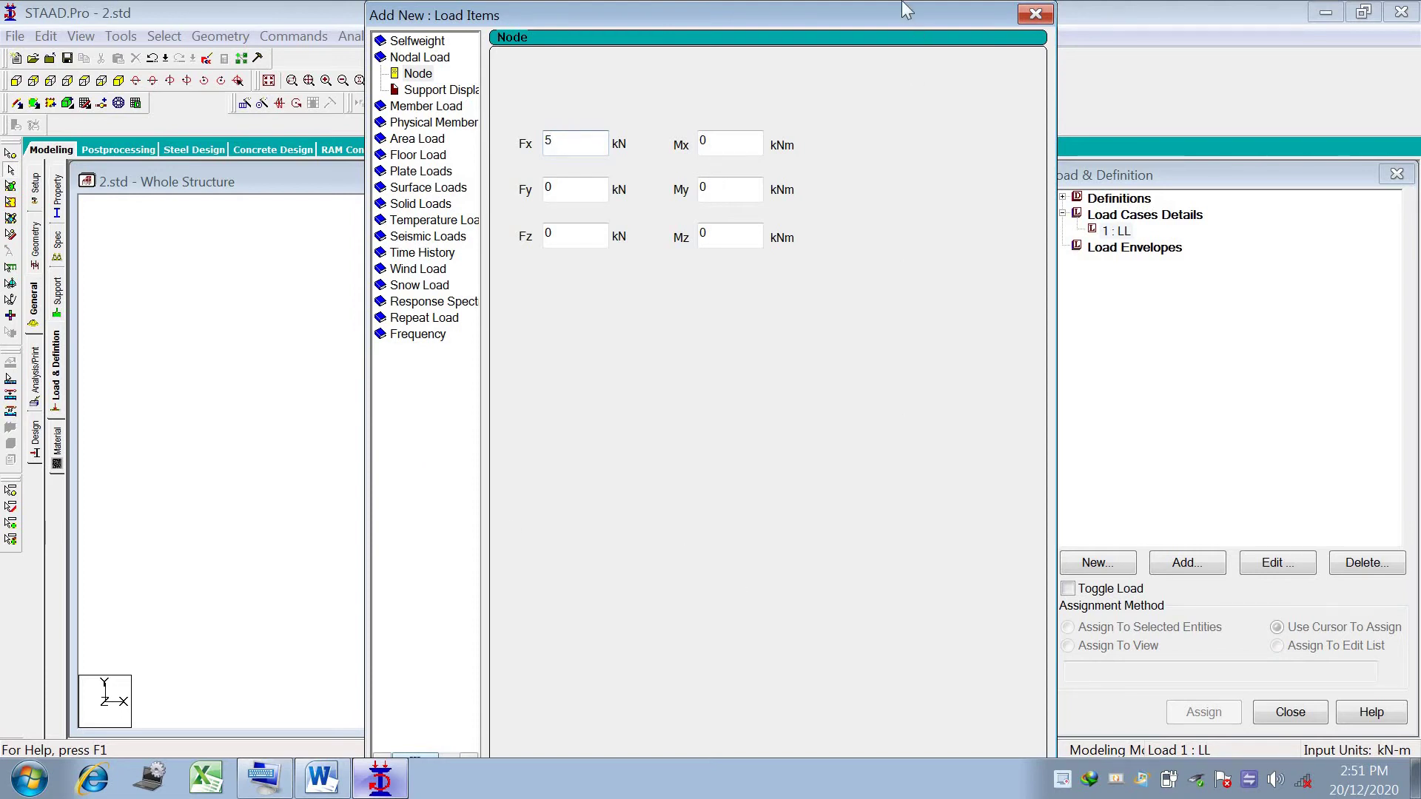
drag(907, 10, 892, 10)
key(Return)
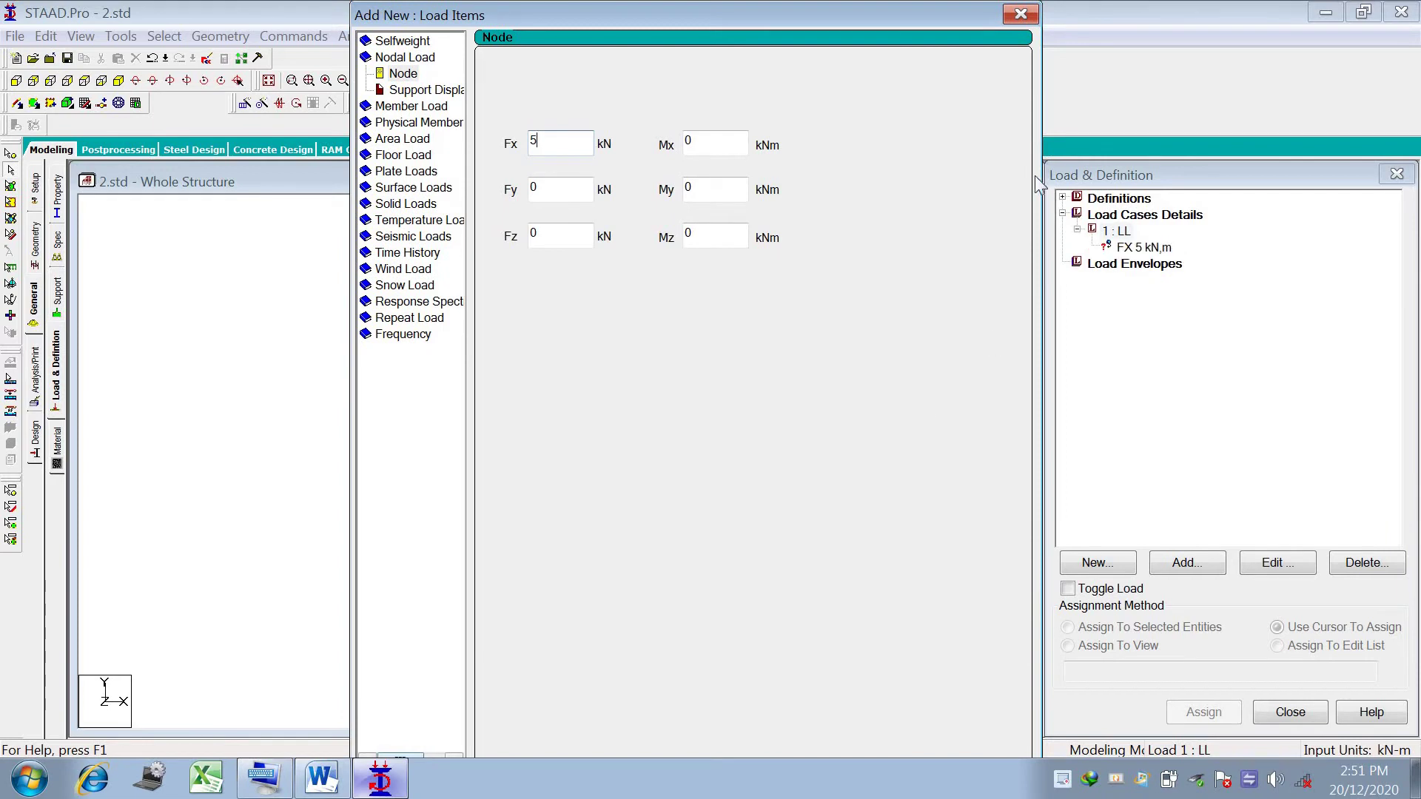
click(1021, 13)
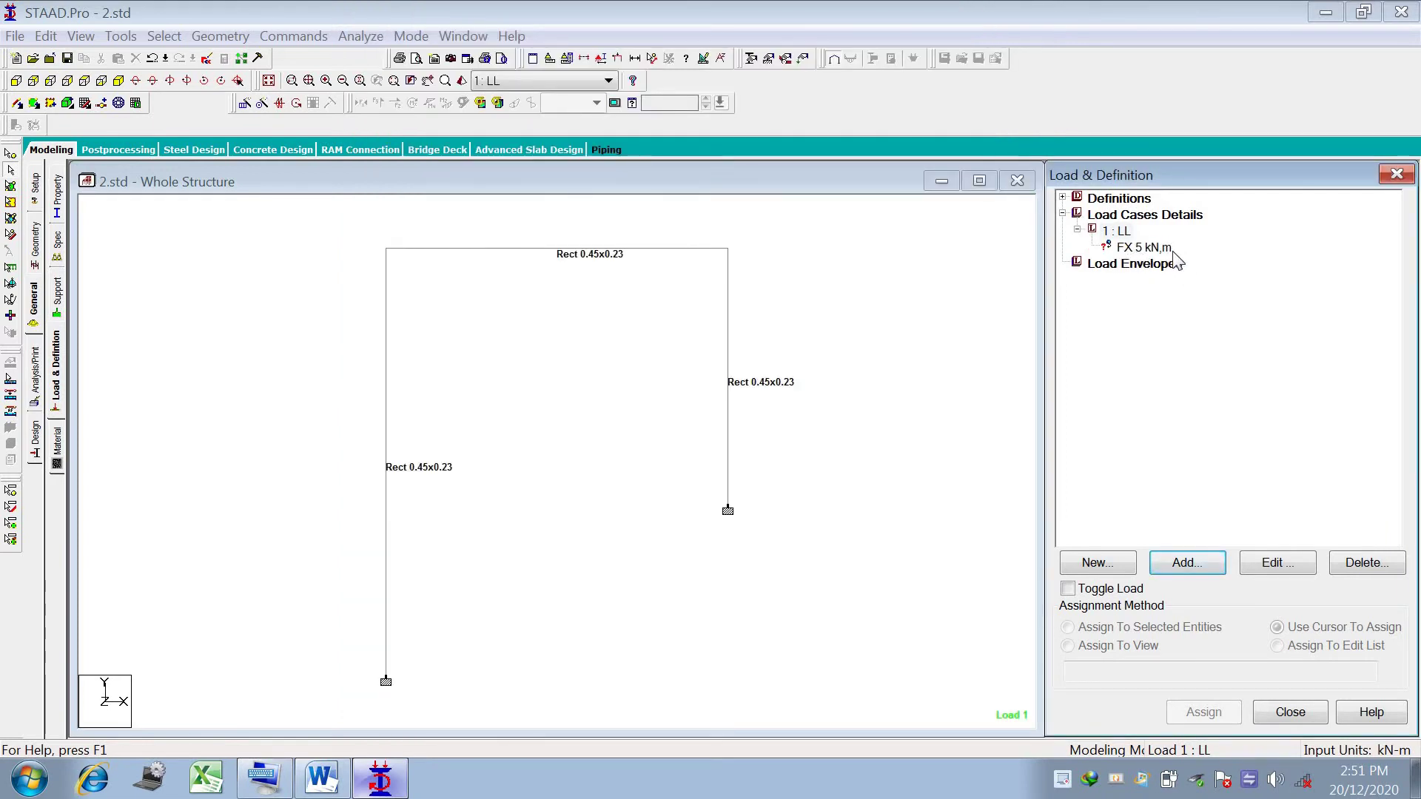
Assign the Fx 5 kN nodal load to node B, the junction of the taller column and the beam.
click(10, 154)
drag(363, 227, 429, 293)
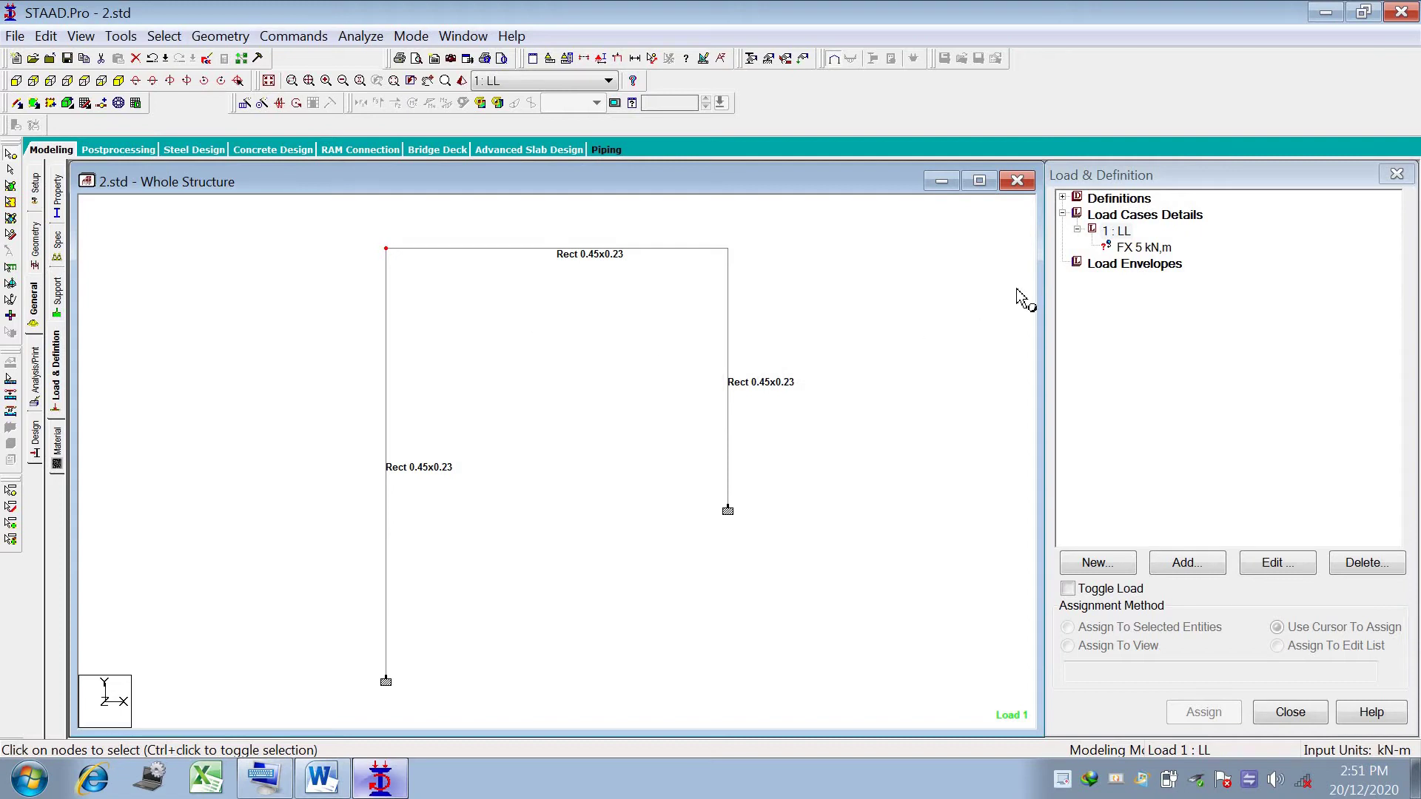
click(1140, 247)
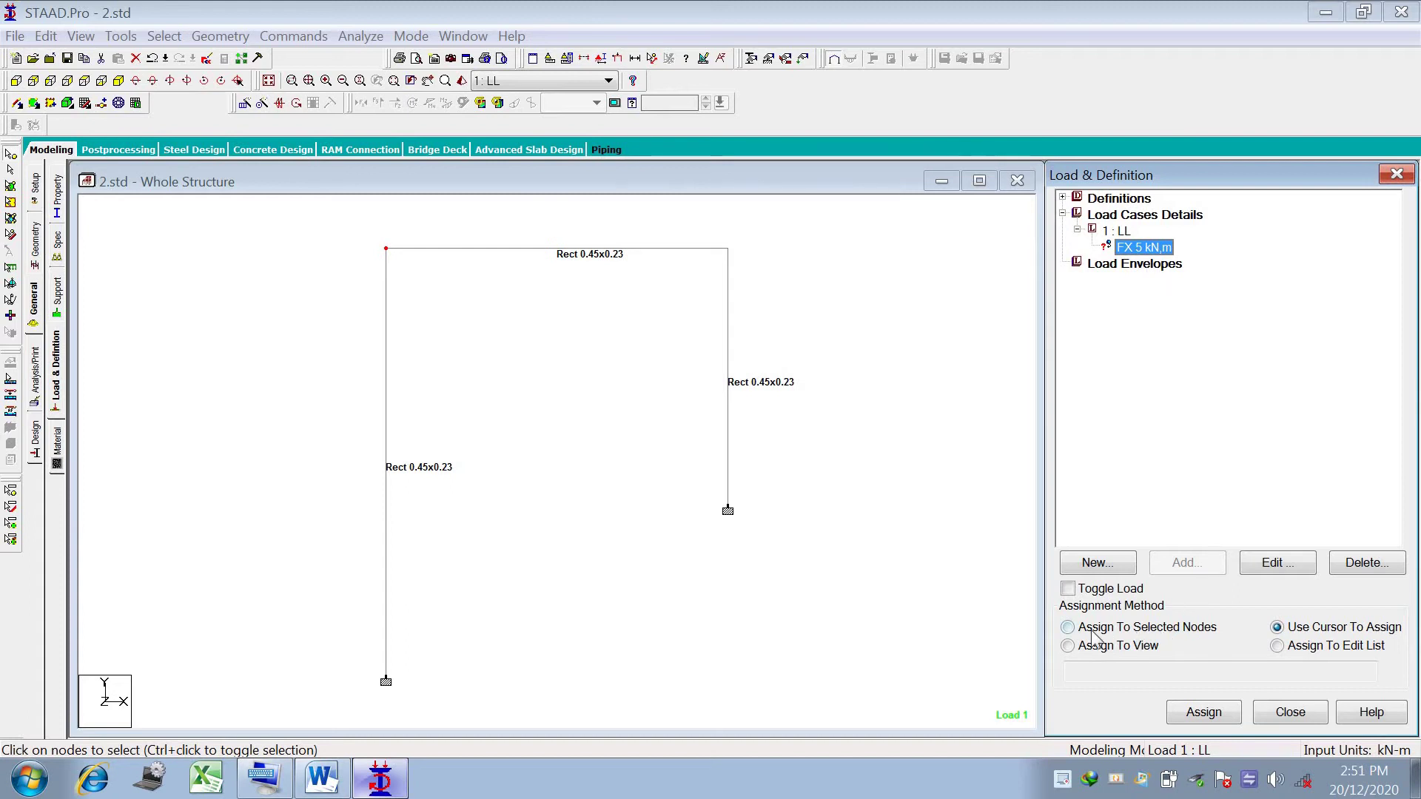
click(1163, 635)
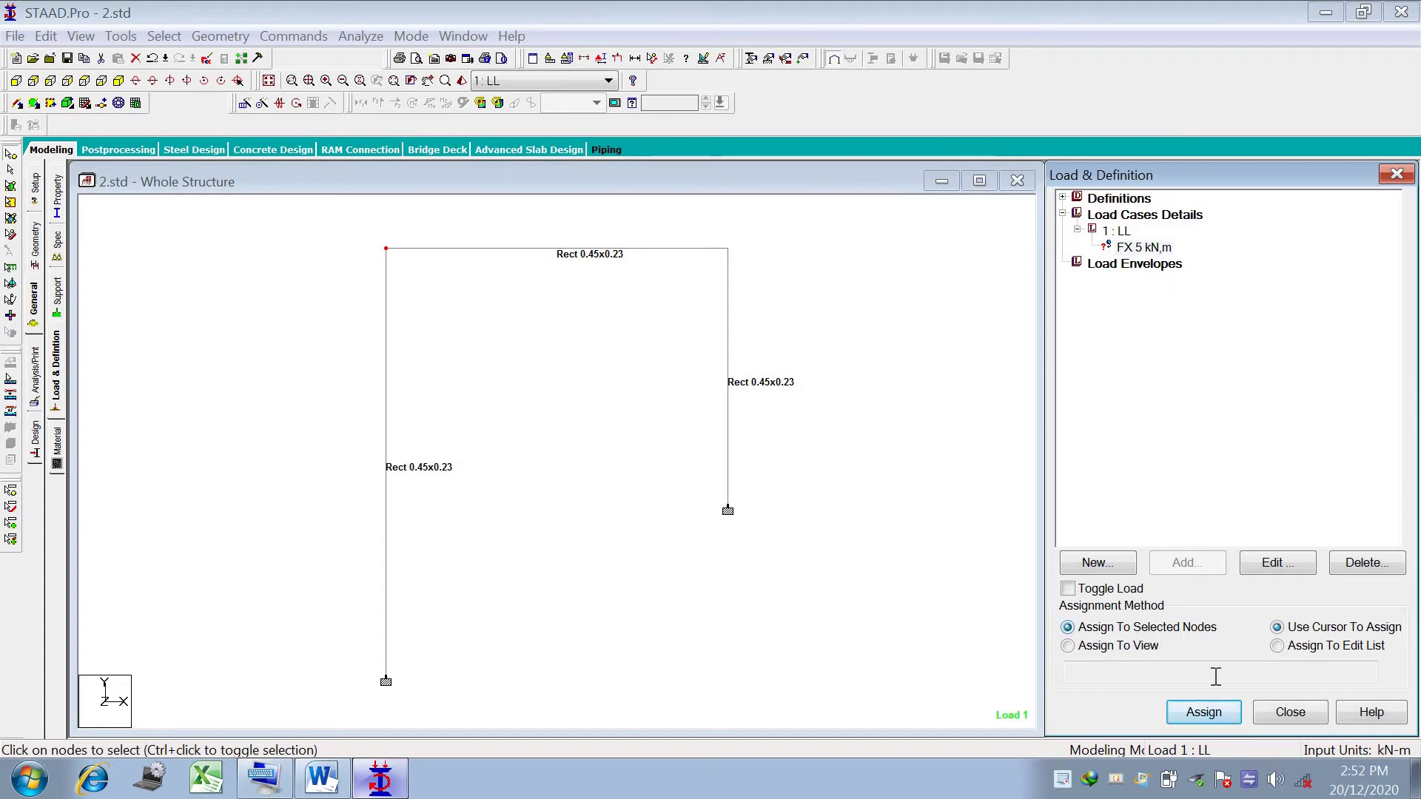
click(1222, 712)
click(1287, 521)
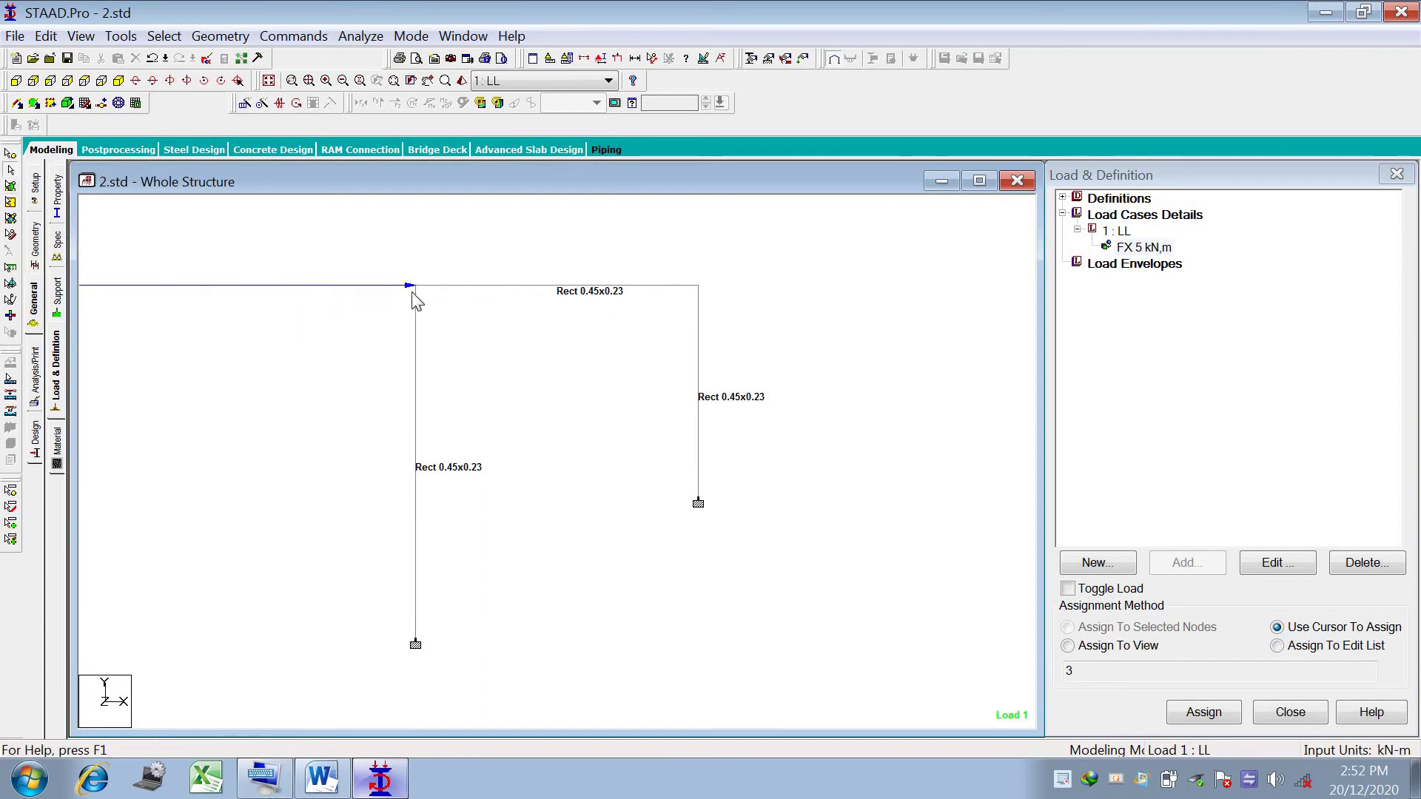
Select beam BC and add a uniform member force to load case LL with W1 -10 kN/m, d1 2 m and direction GY.
click(450, 286)
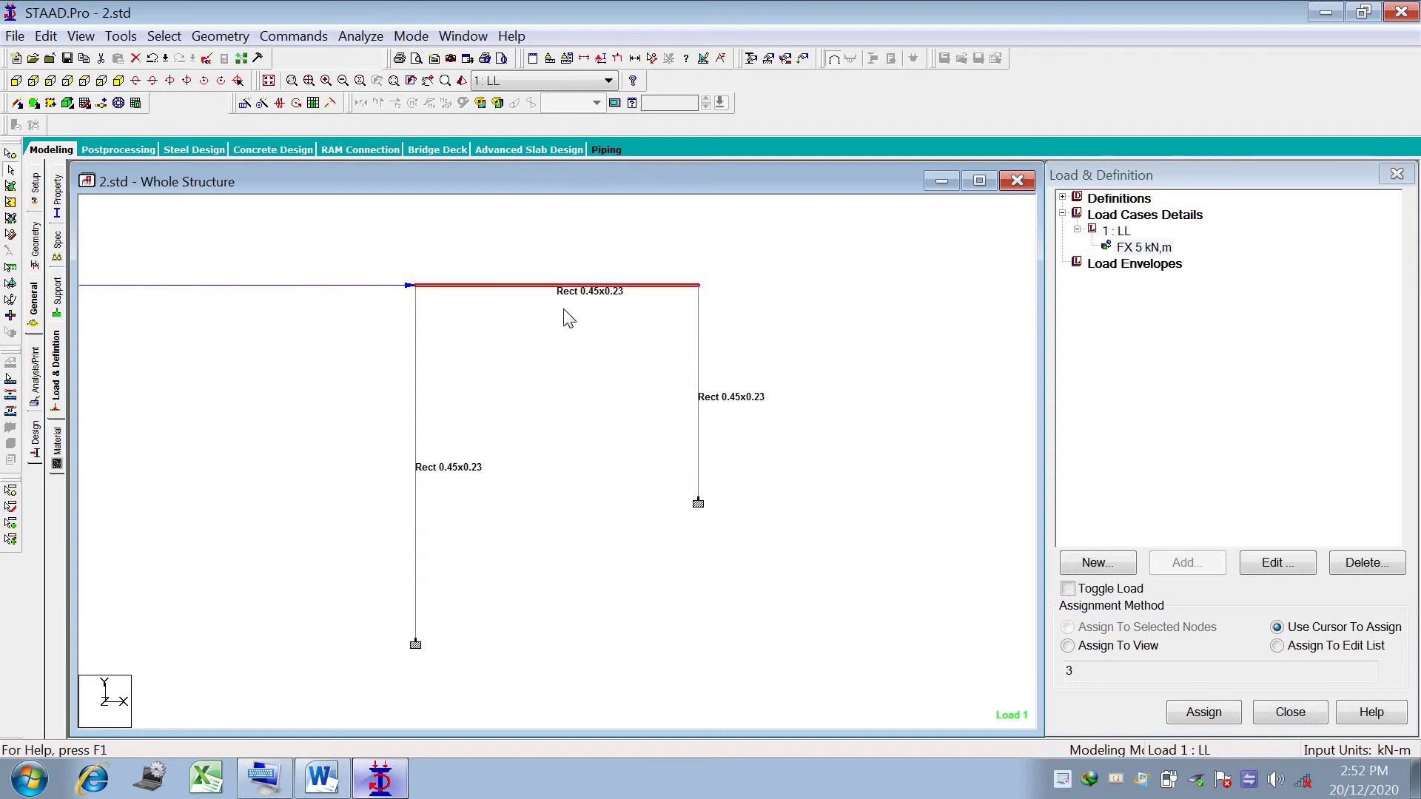
click(1118, 231)
click(1197, 574)
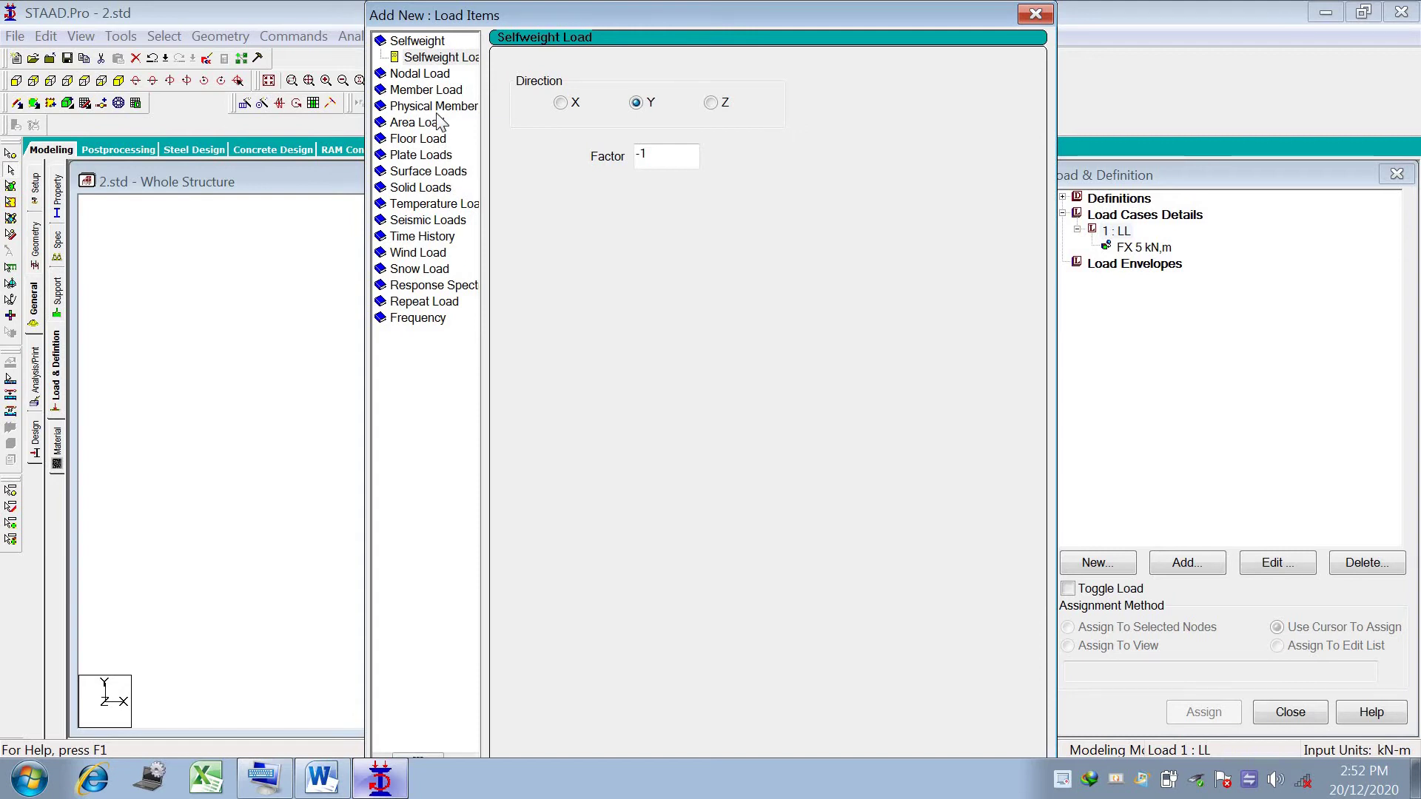
click(429, 90)
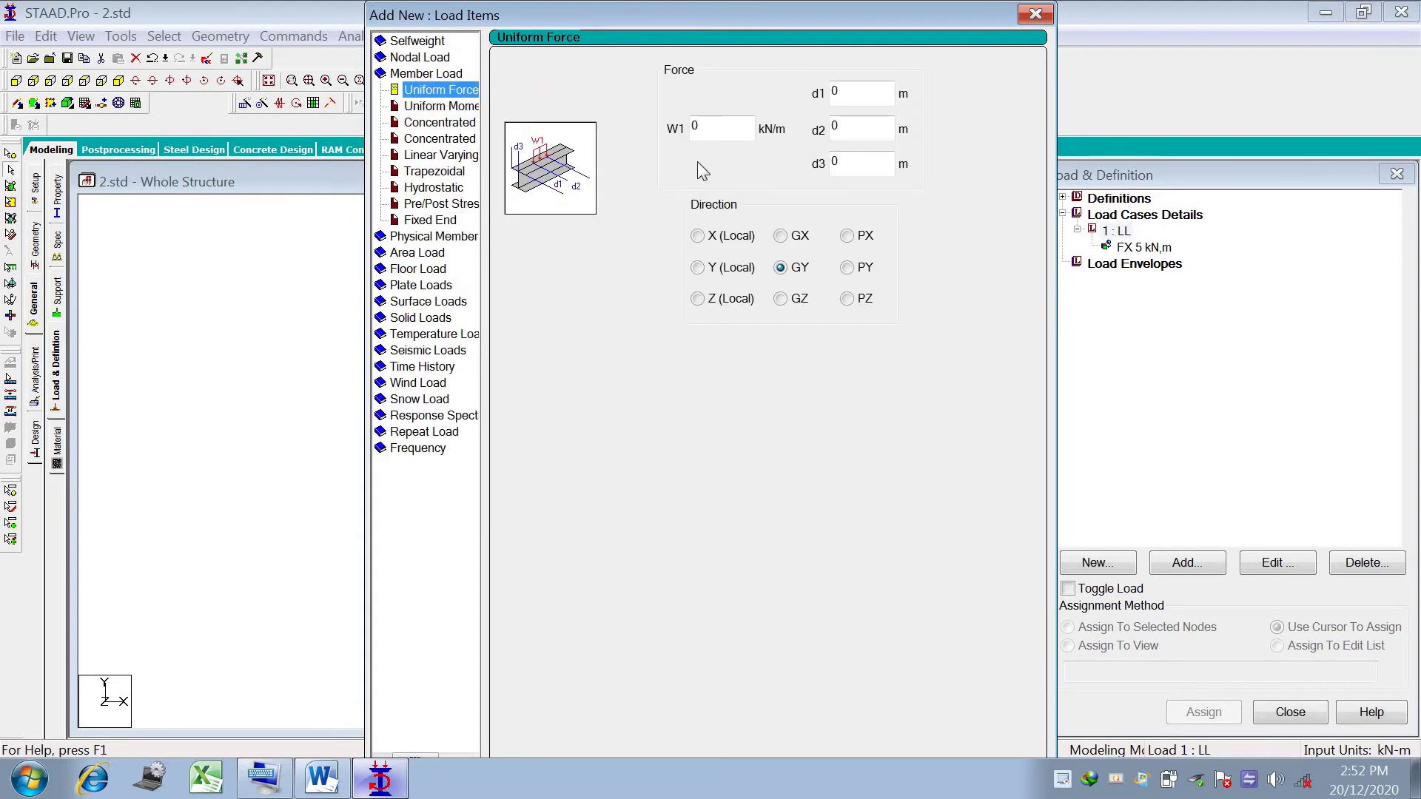
double_click(710, 122)
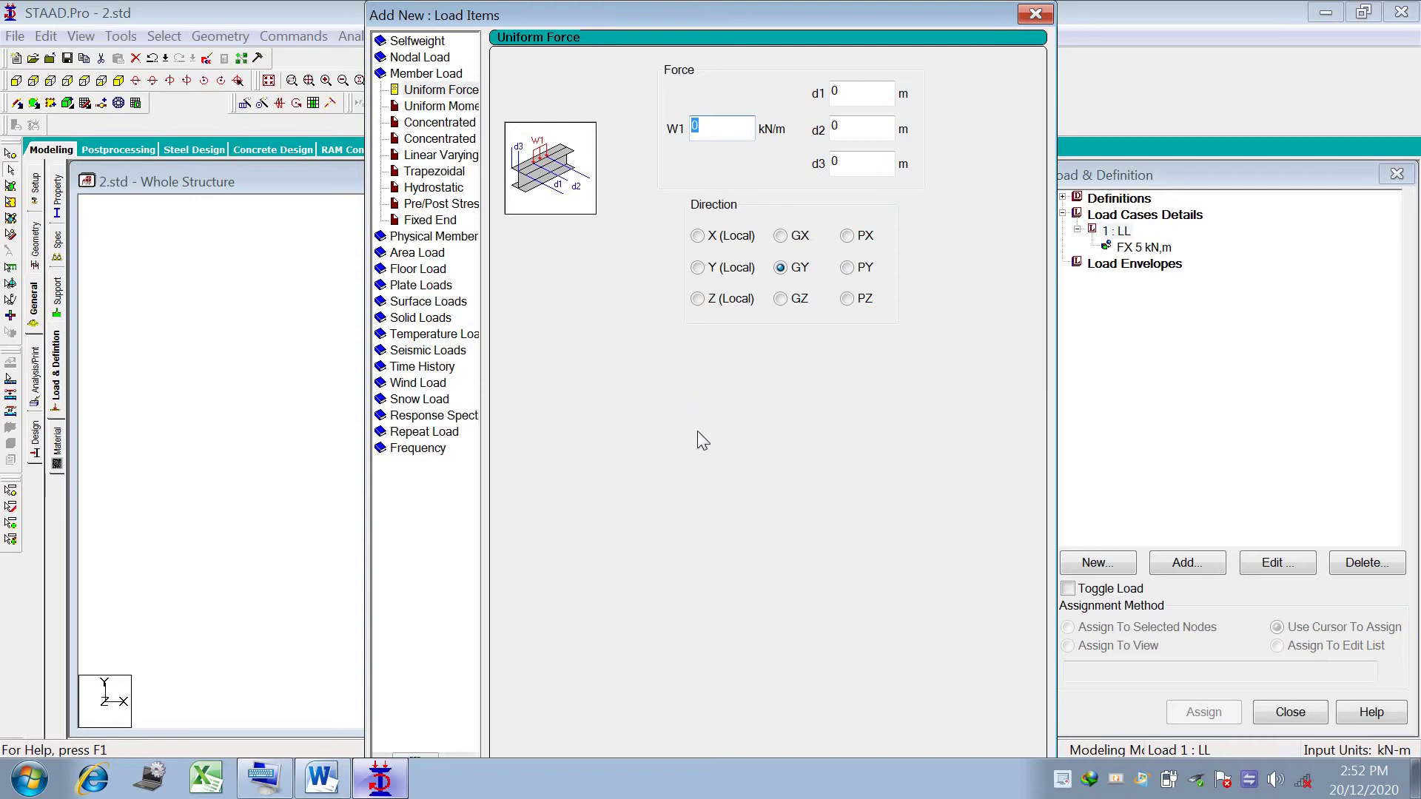
click(321, 777)
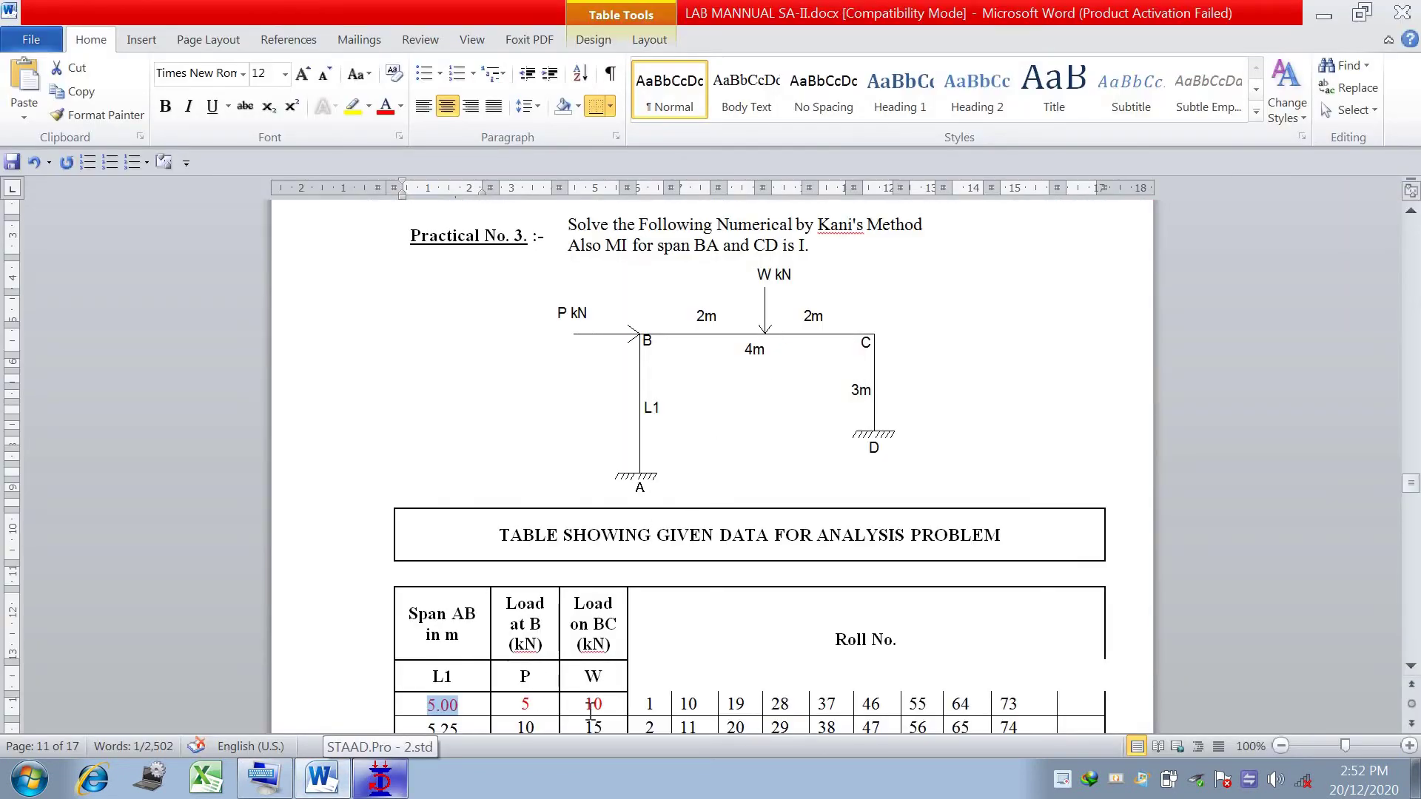
click(380, 777)
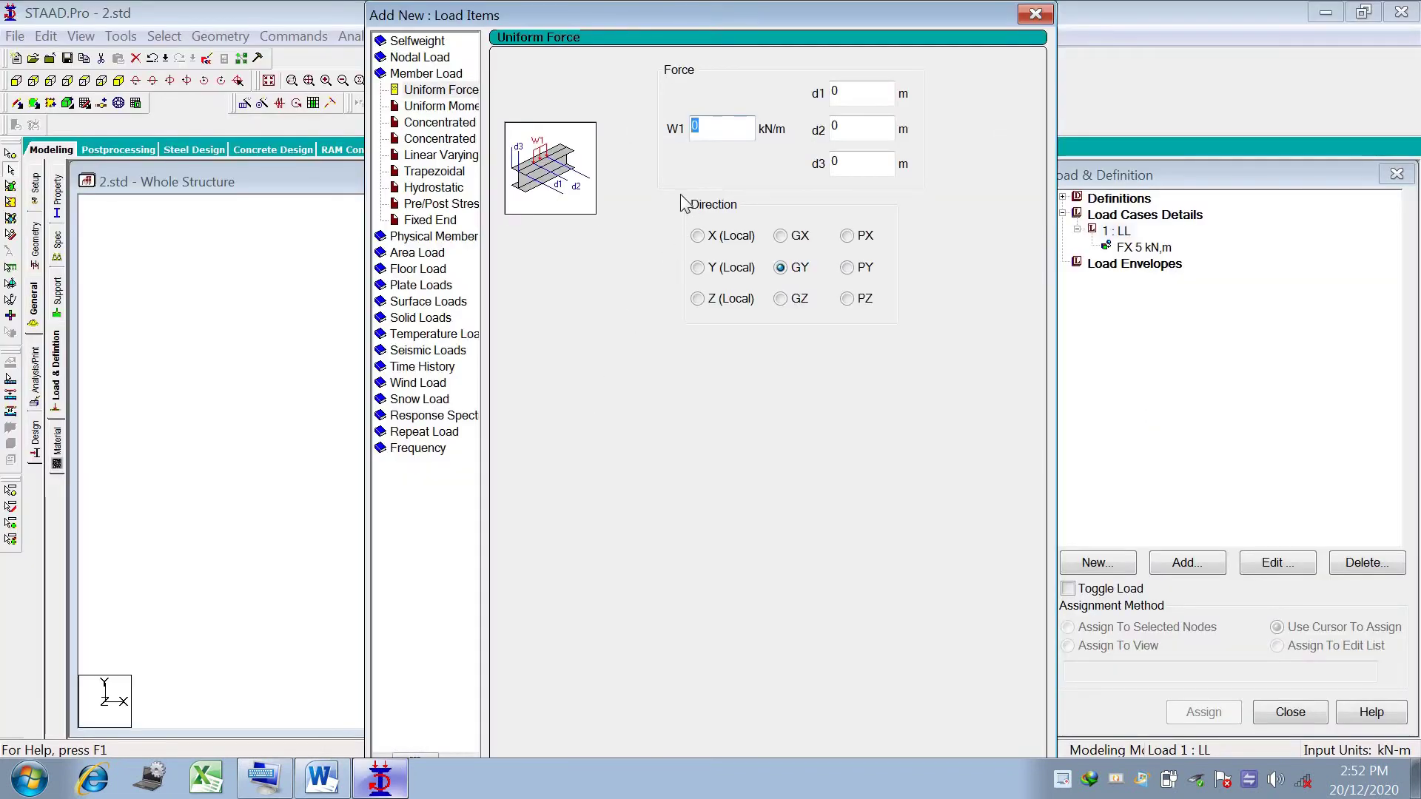
text(-10)
double_click(875, 87)
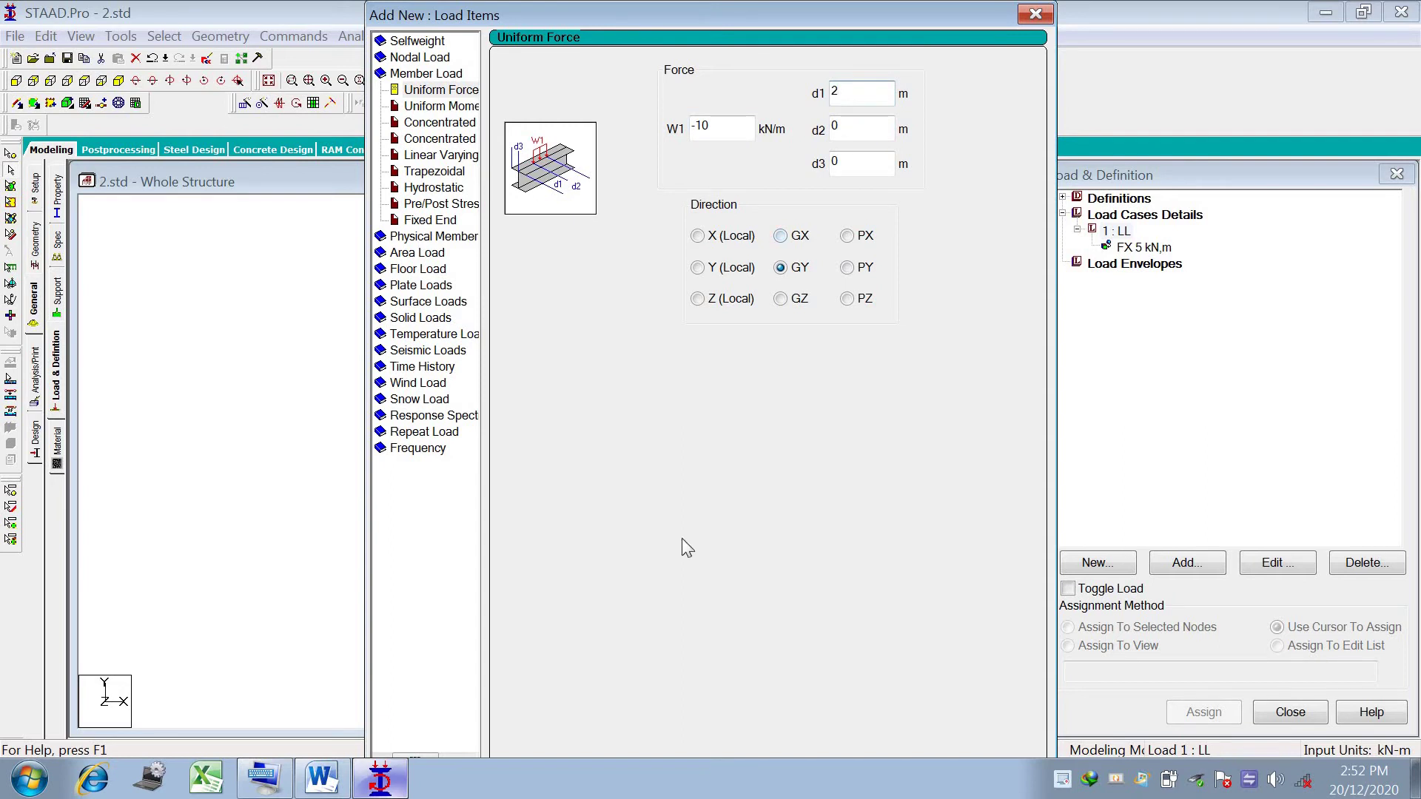
key(Return)
click(1034, 15)
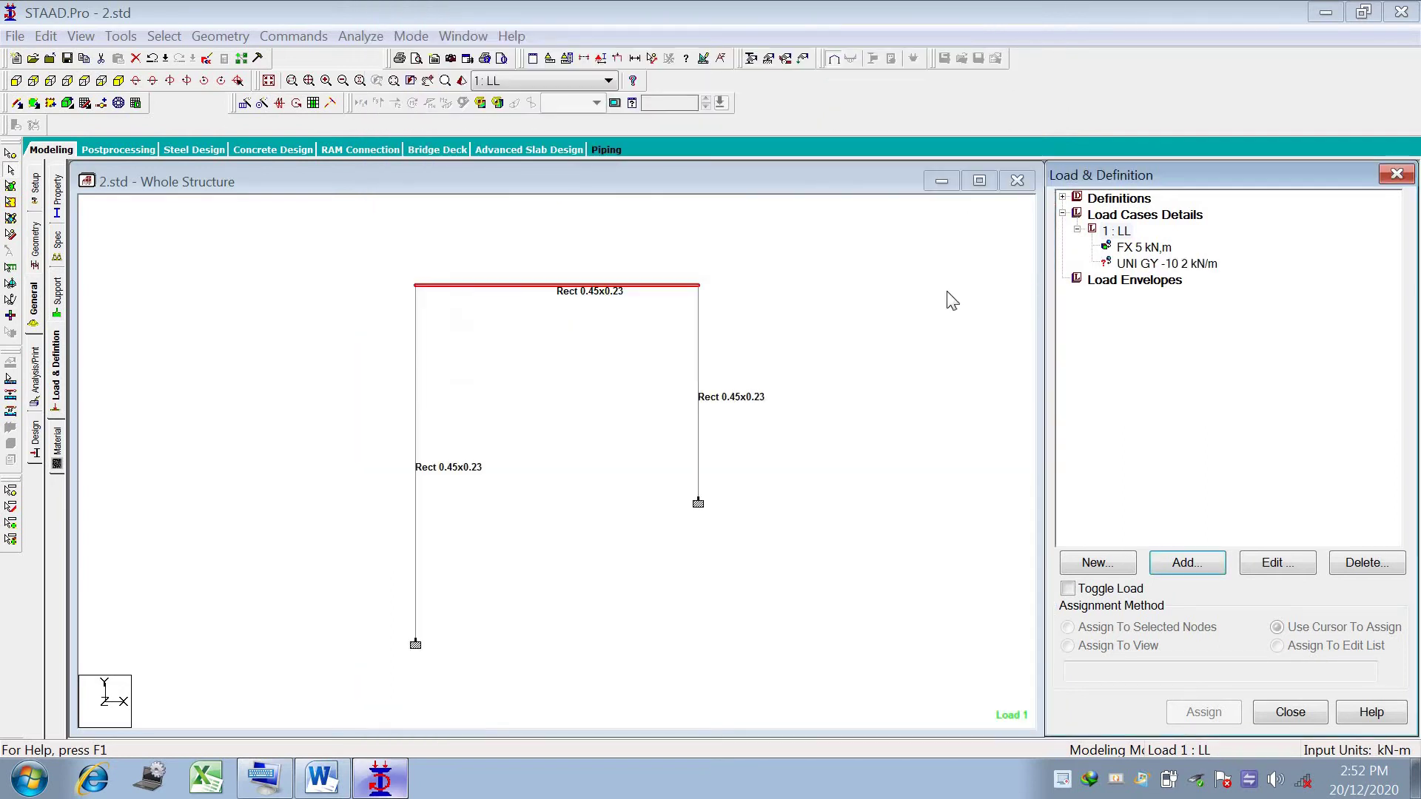
Assign the uniform GY force to the selected beam BC.
click(1145, 265)
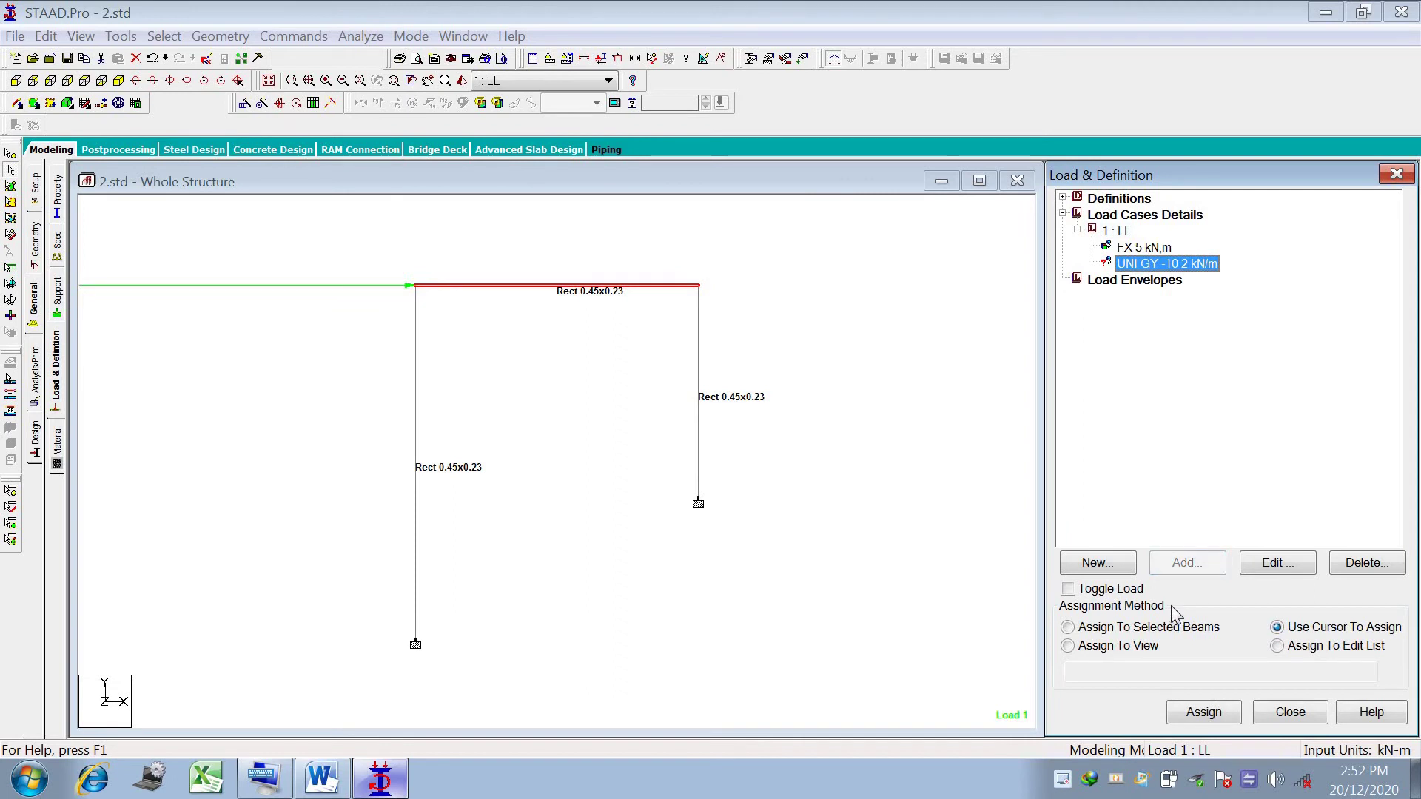
click(1177, 631)
click(1205, 712)
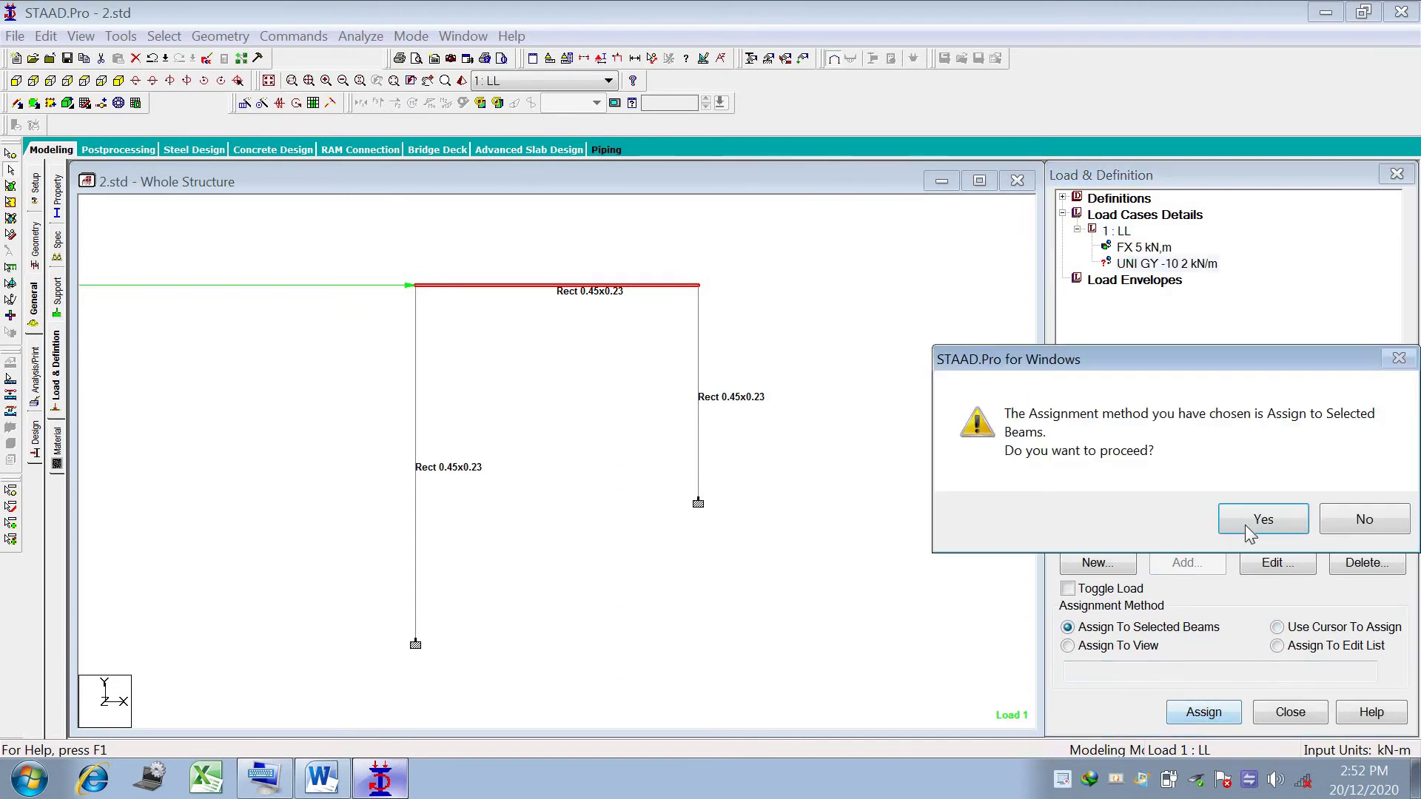
click(1245, 526)
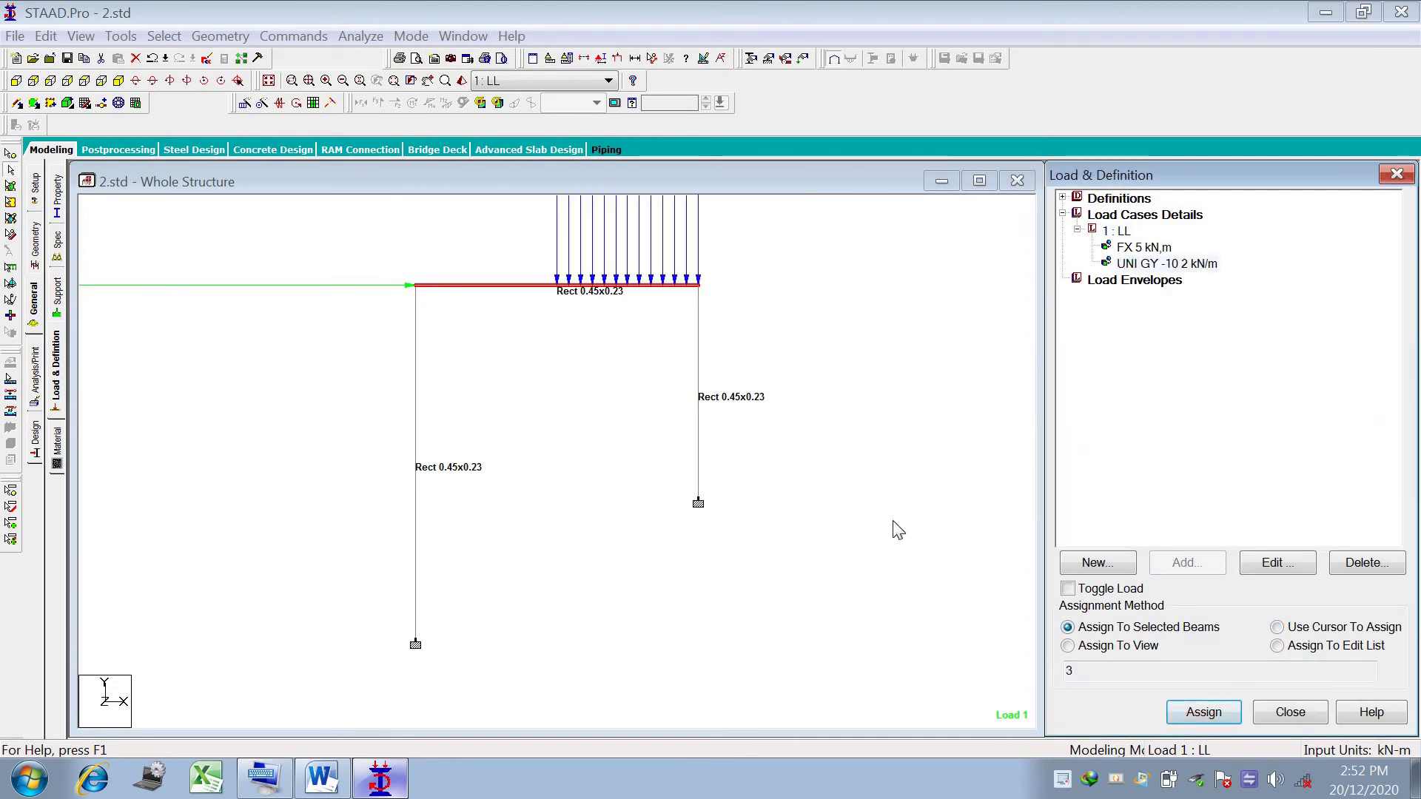
Deselect the beam and delete the uniform GY force from load case LL.
click(628, 448)
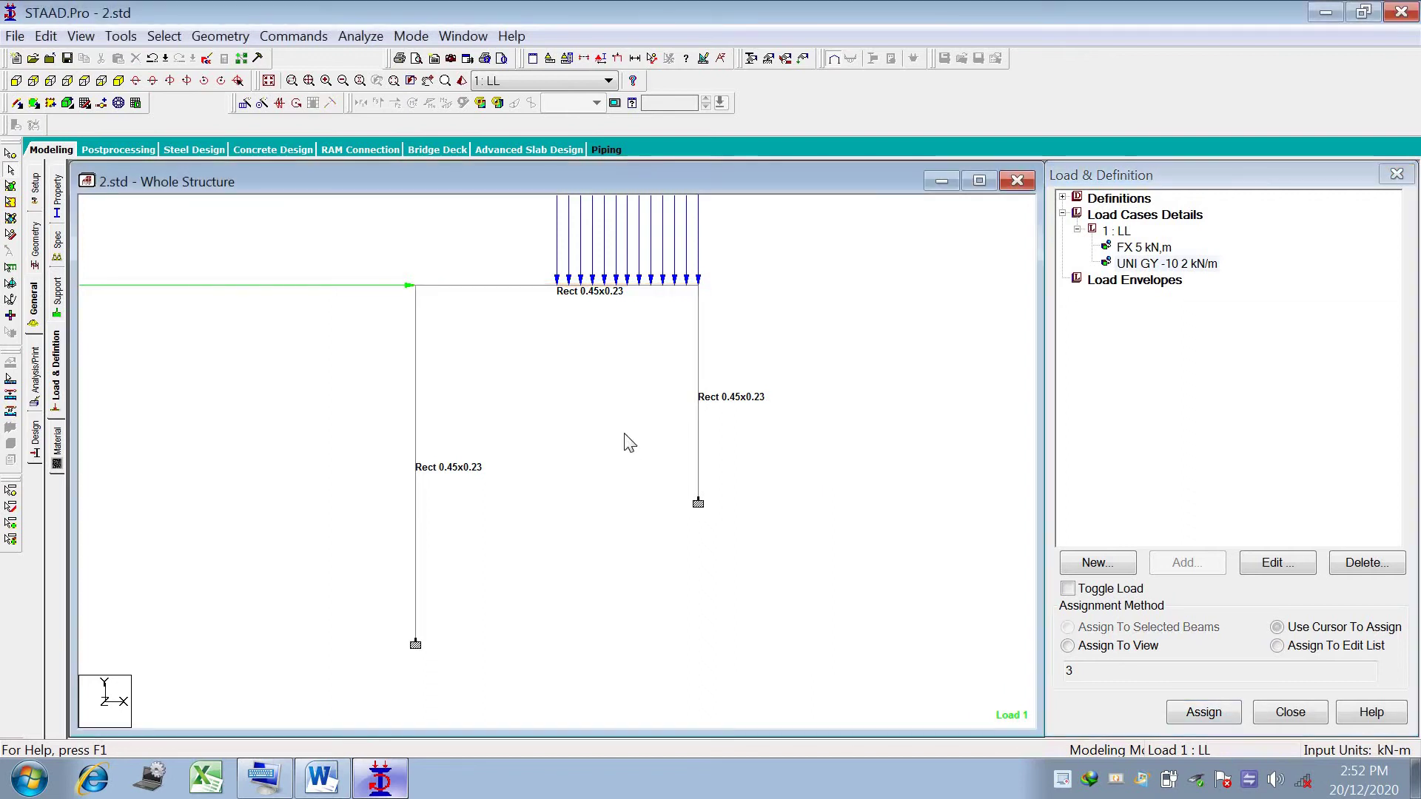
click(1138, 264)
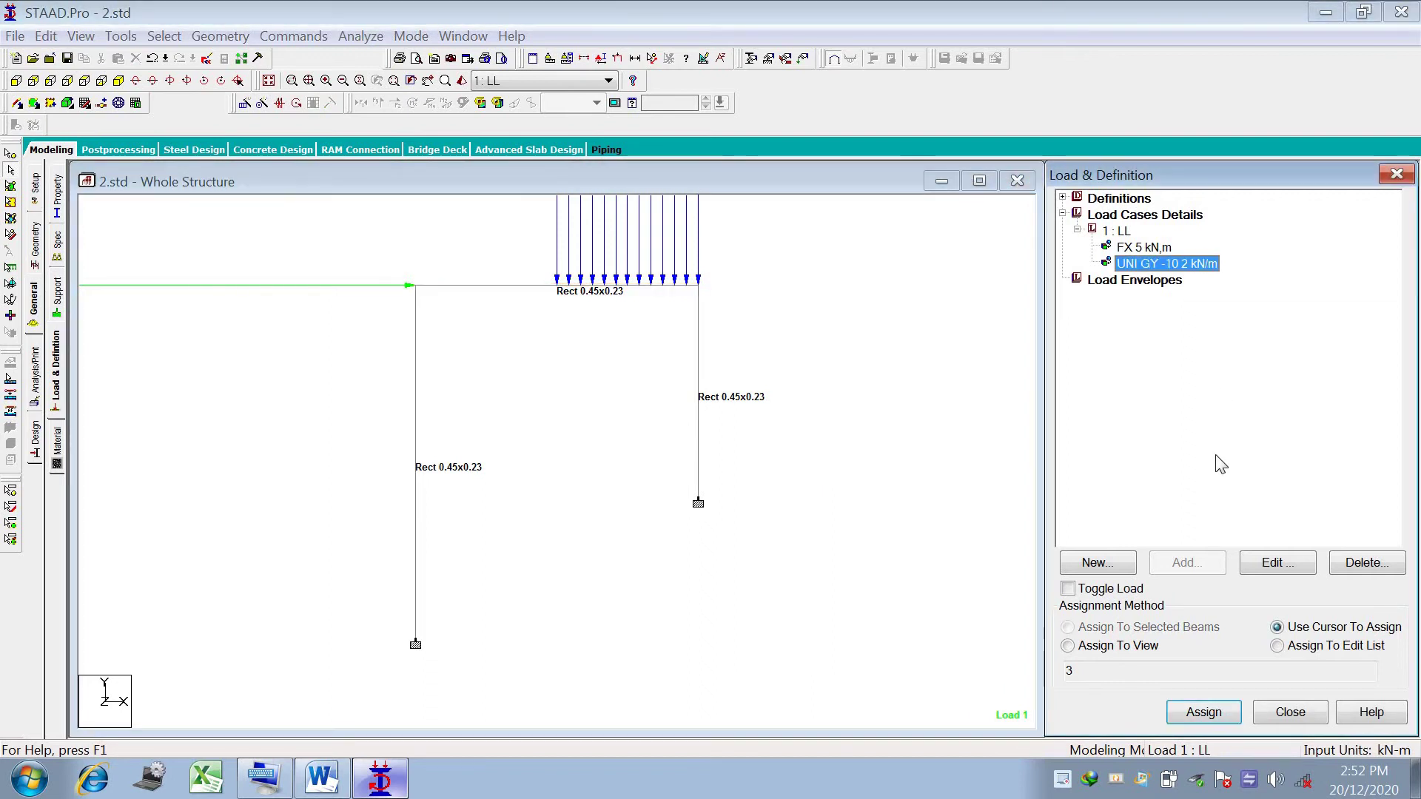
click(1353, 568)
Add a concentrated member force to load case LL with P -10 kN, d1 2 m and direction GY, checking the lab manual figure.
click(1119, 233)
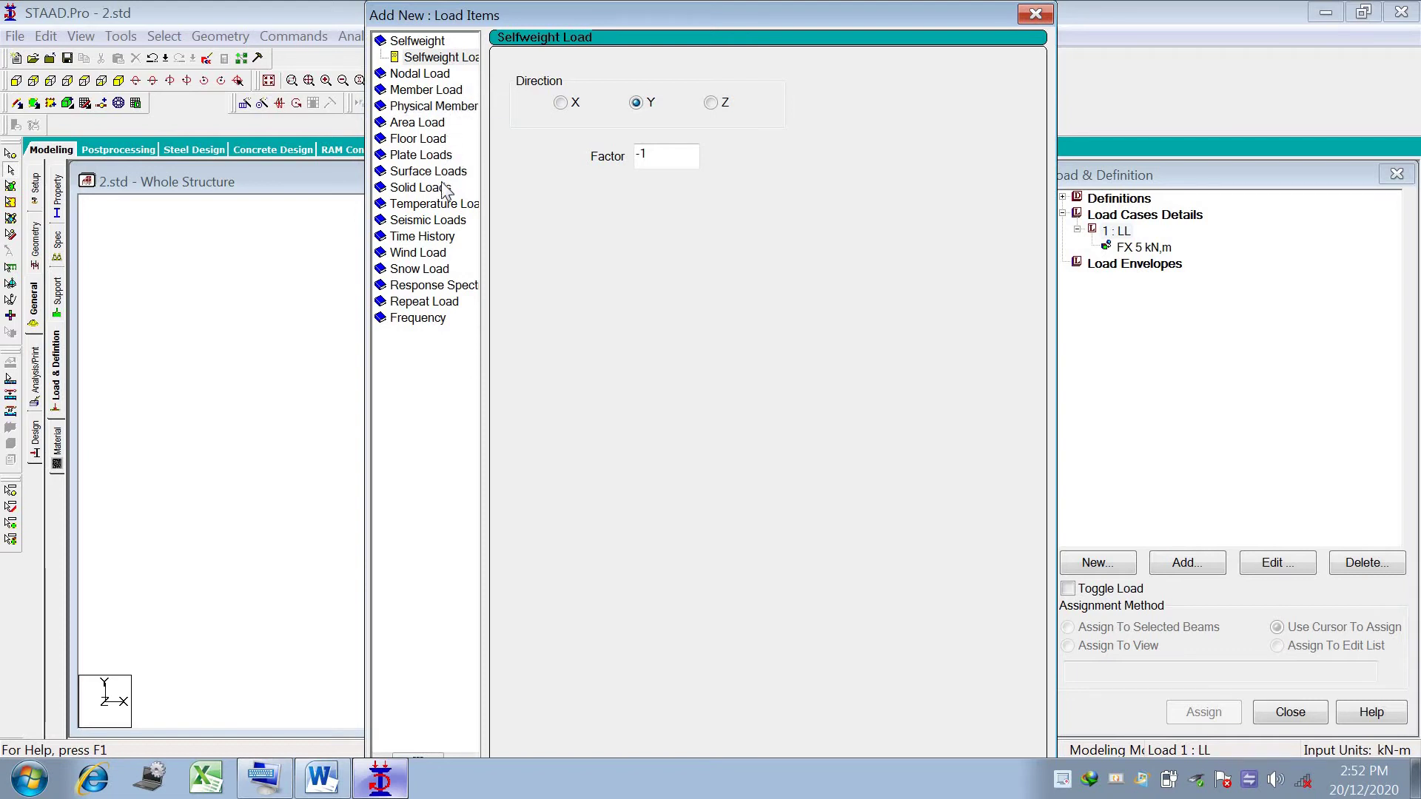
click(429, 90)
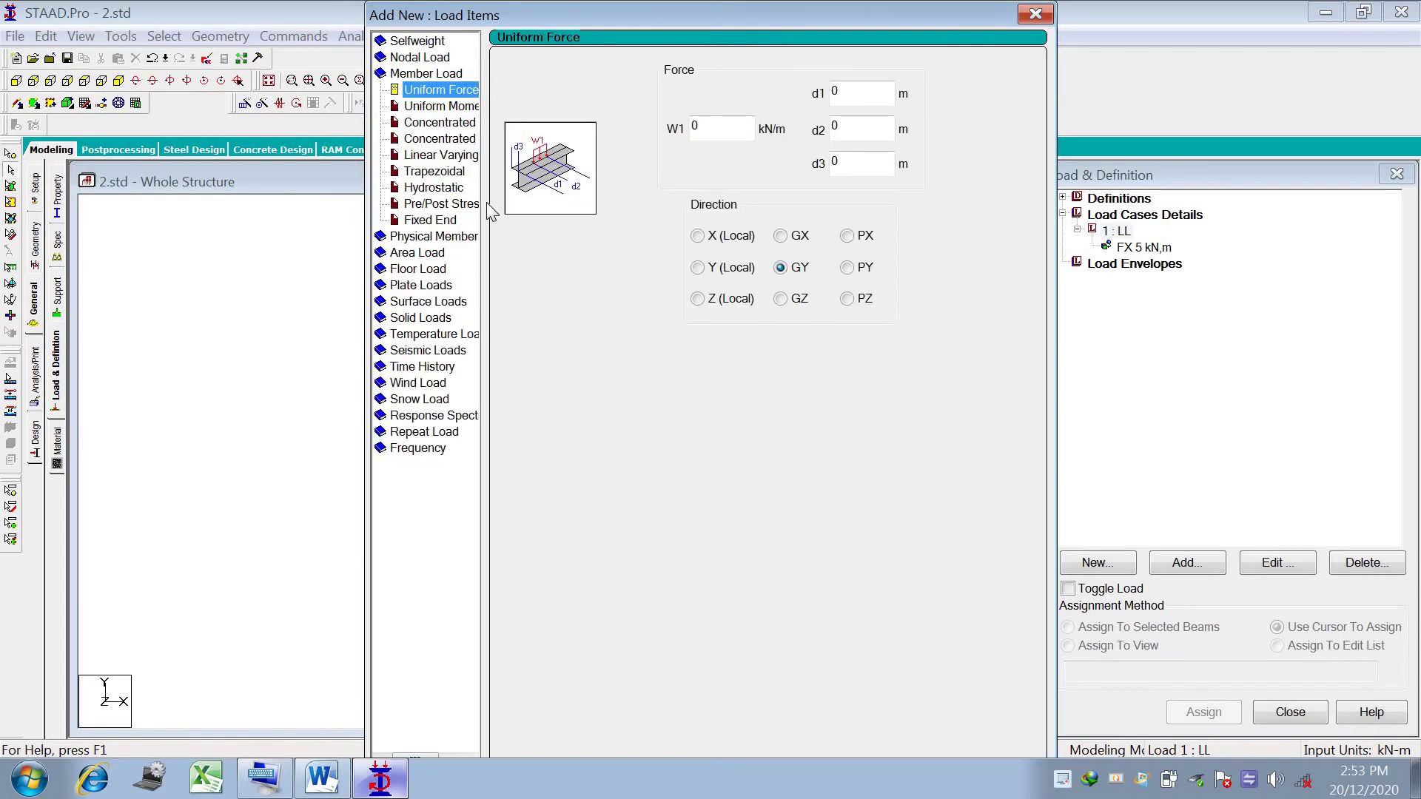
click(458, 124)
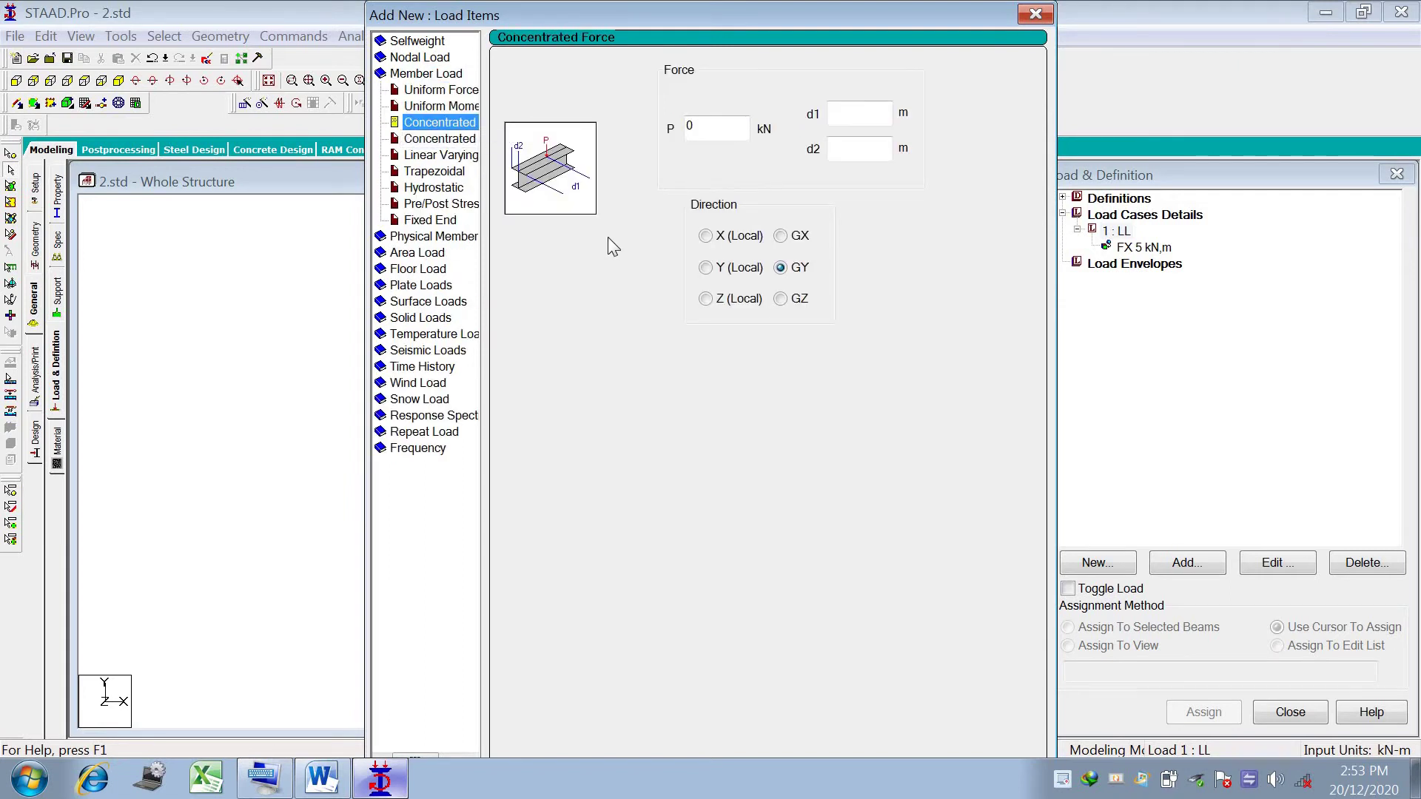
click(702, 130)
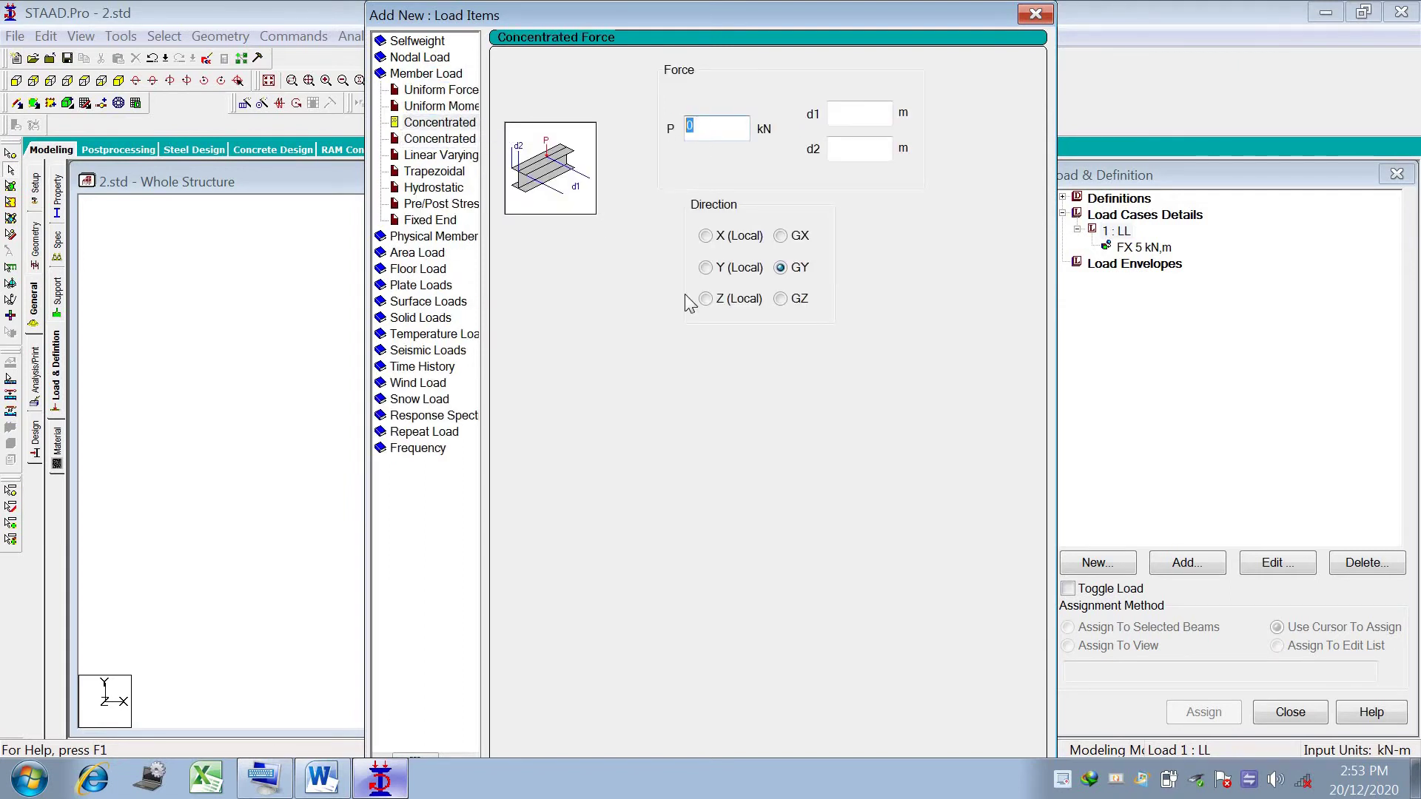
click(319, 781)
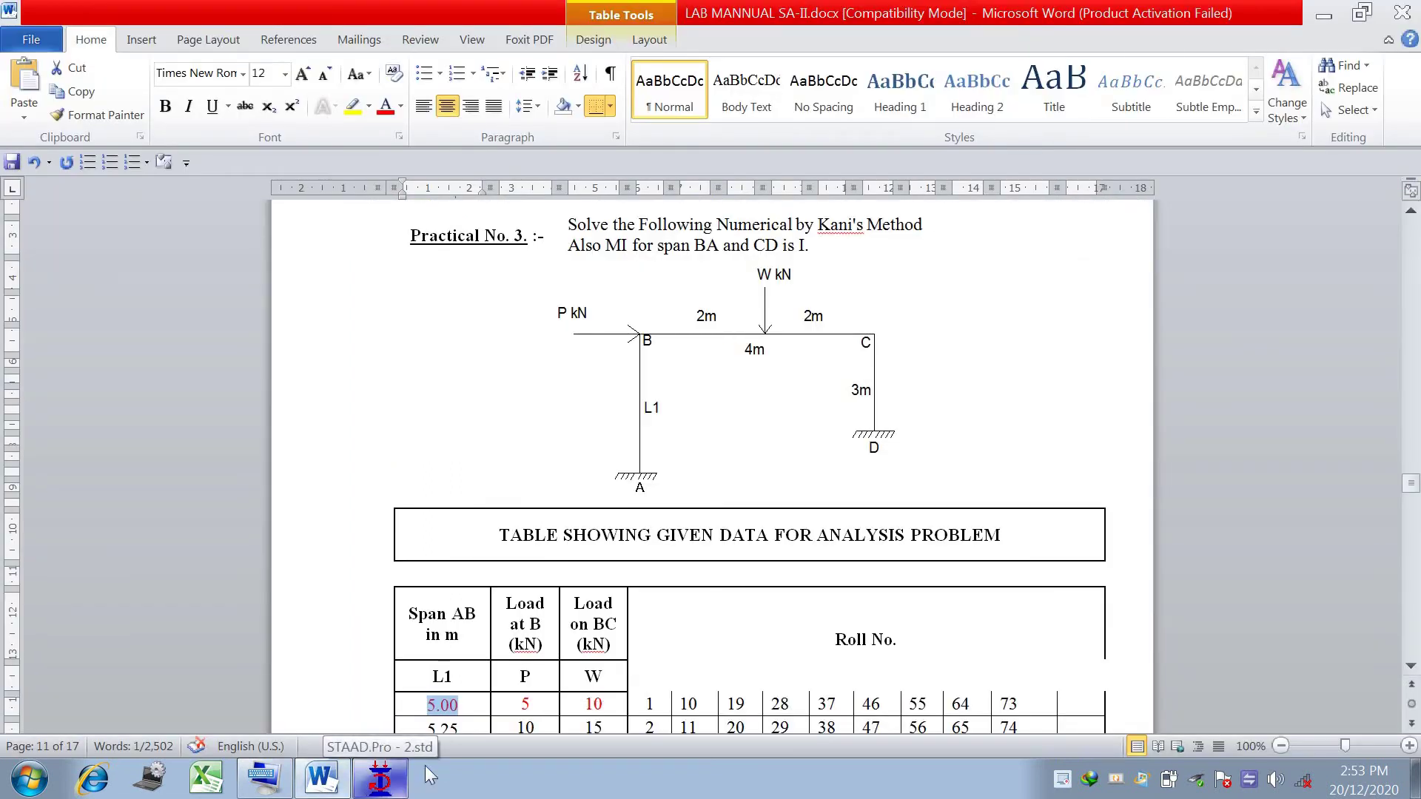
click(381, 779)
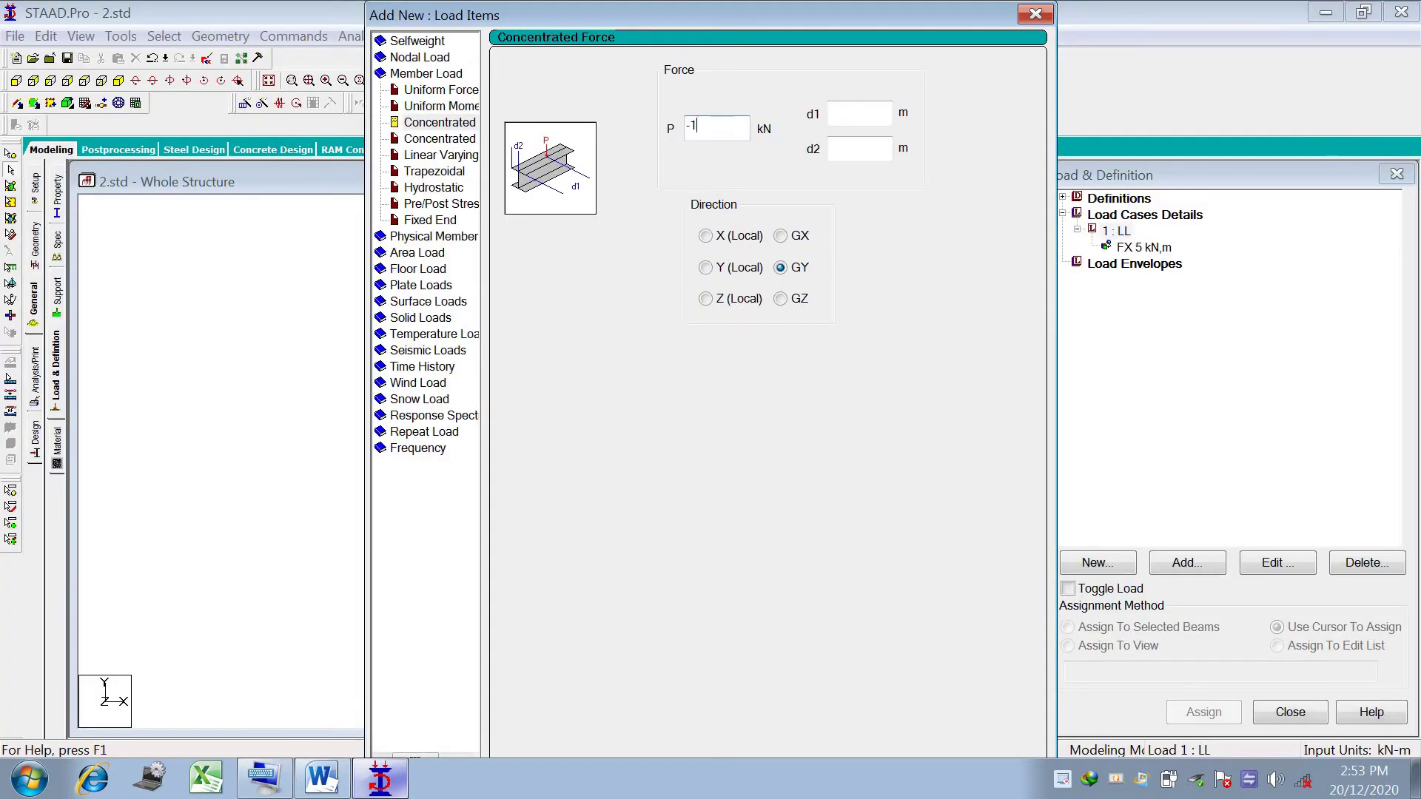
click(845, 114)
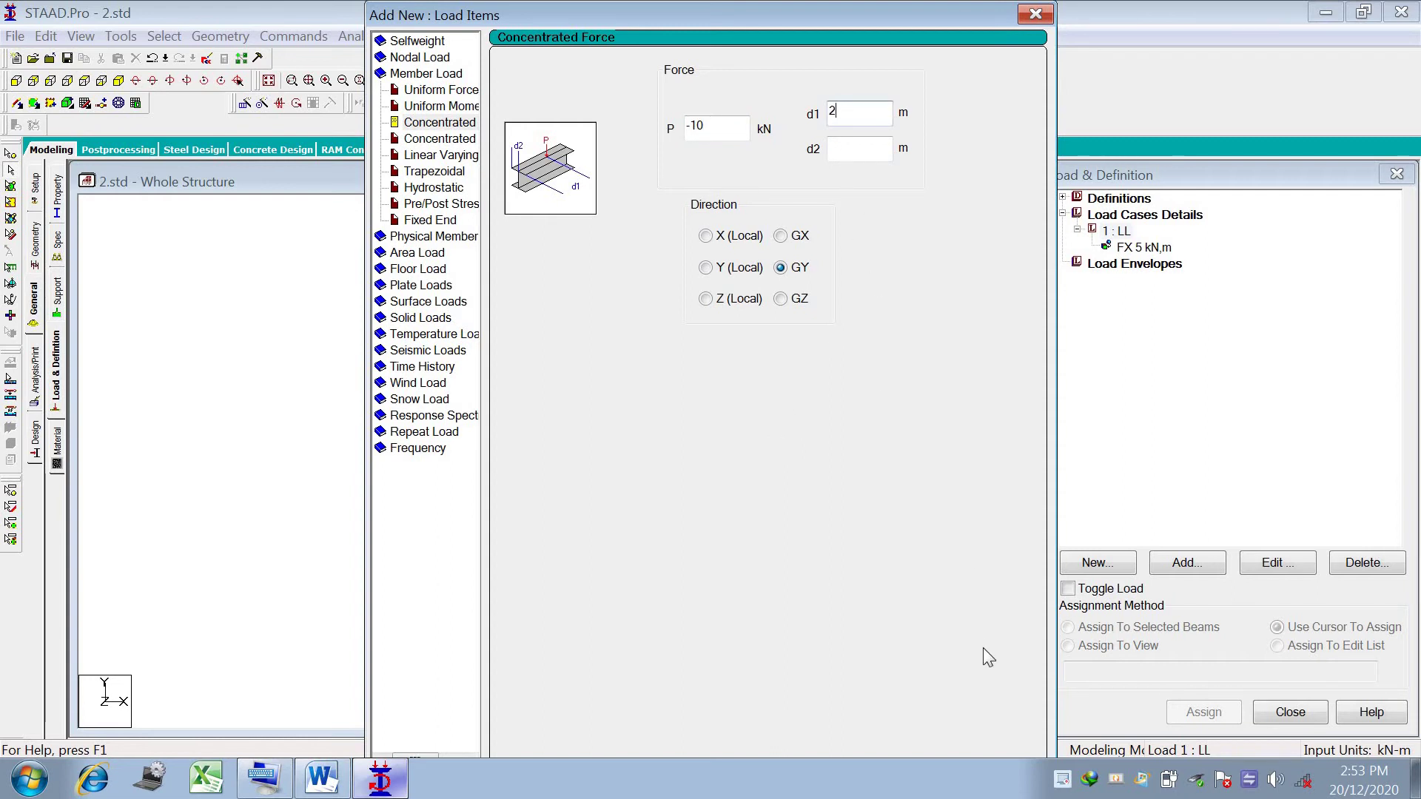
key(Return)
click(1046, 17)
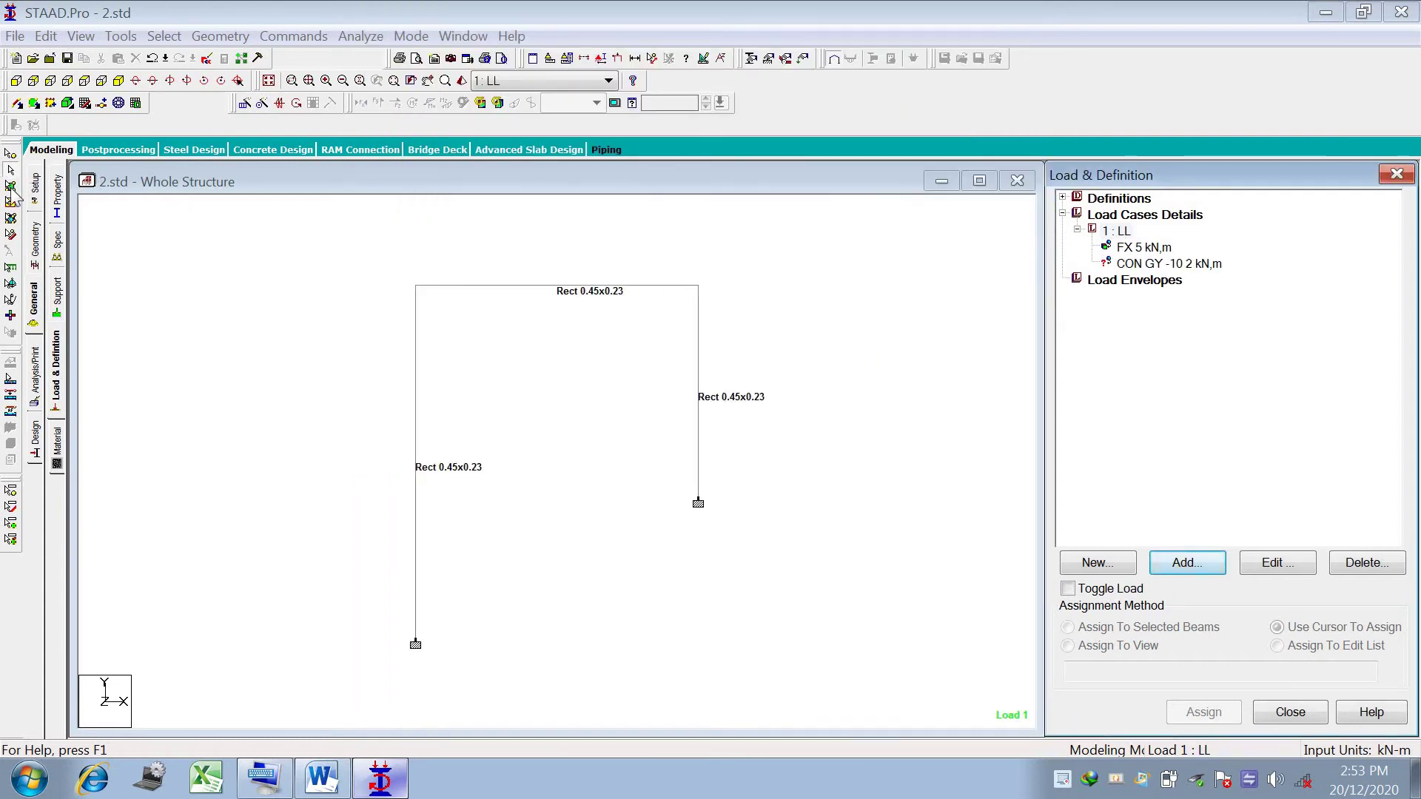
Assign the concentrated GY load from load case LL to beam BC, deselect it, and compare the loading with the lab manual figure.
click(473, 287)
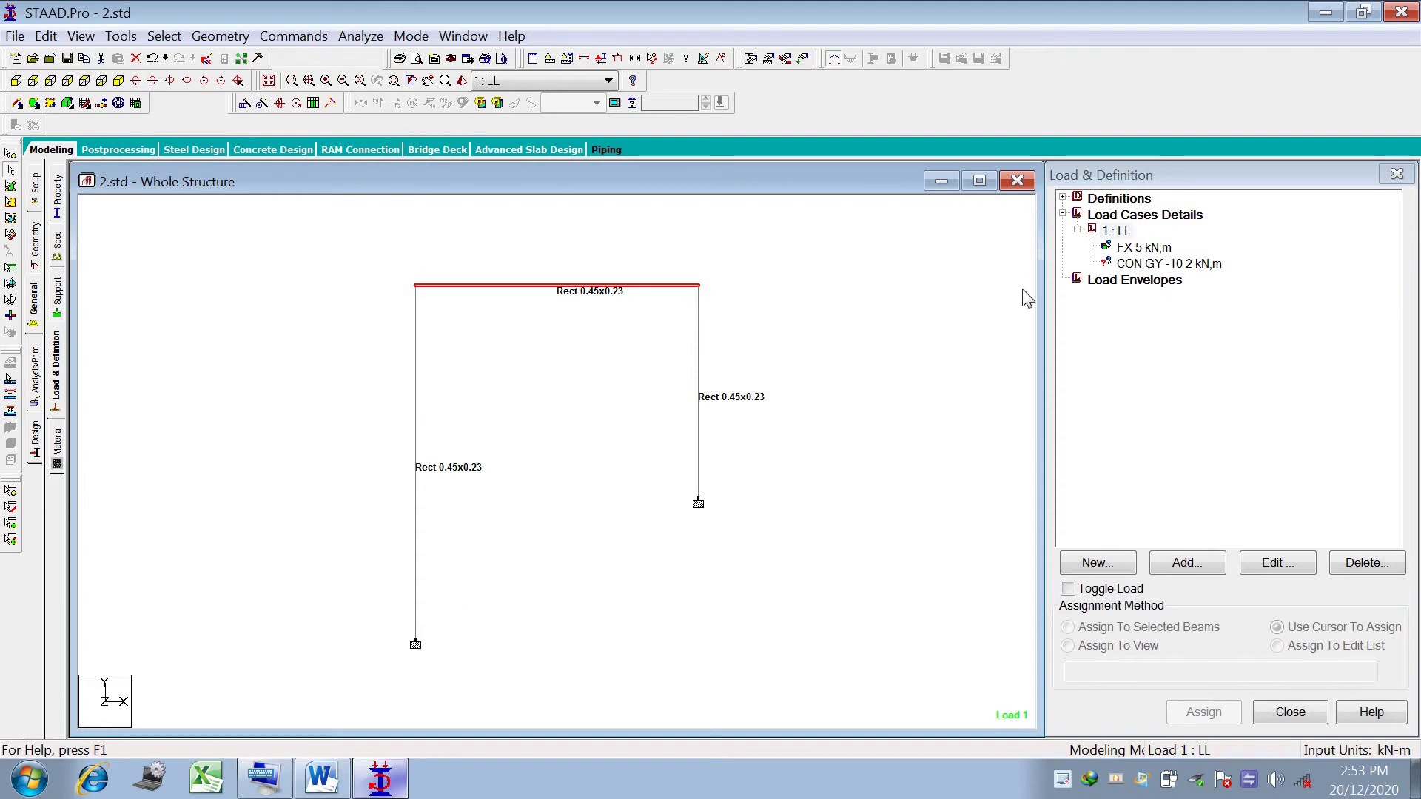
click(1127, 265)
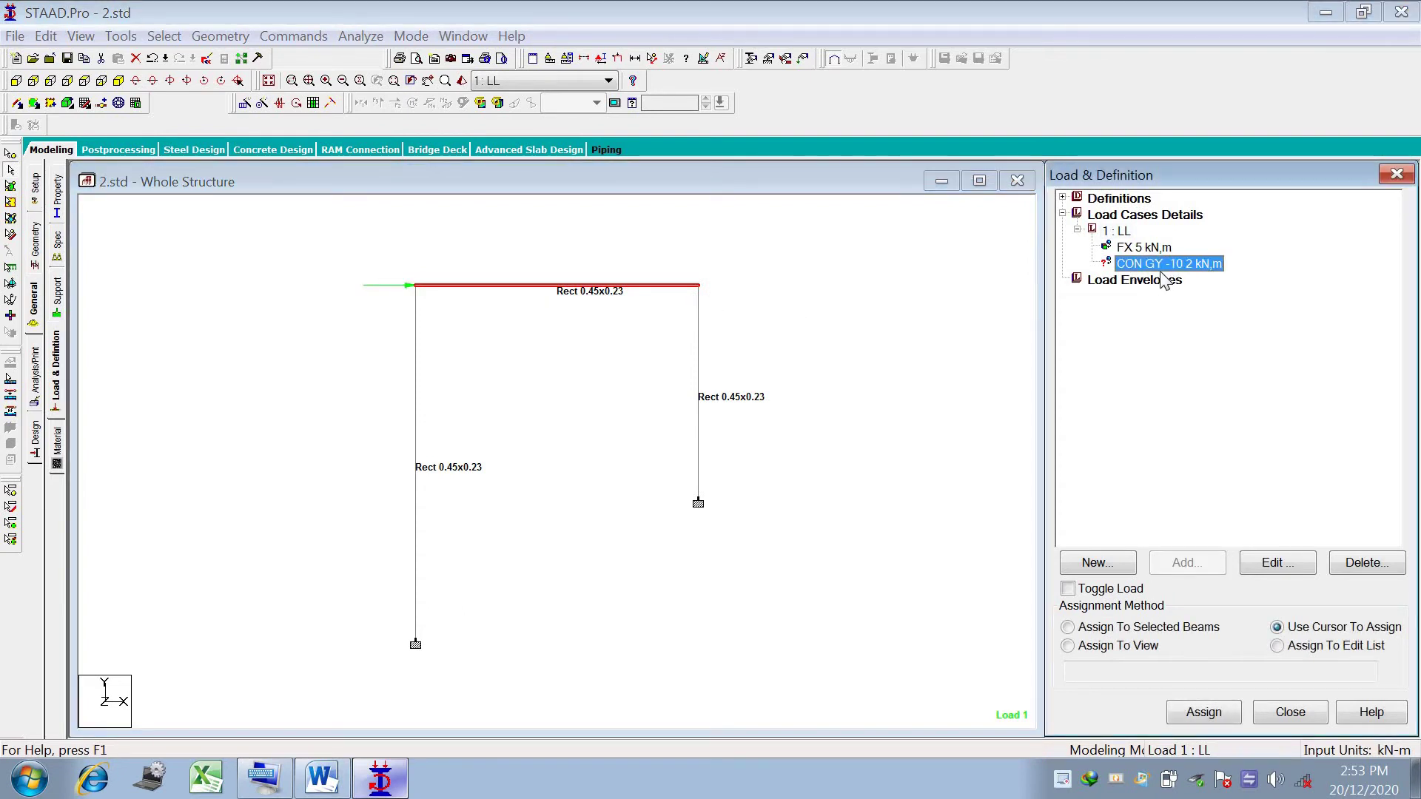
click(1199, 629)
click(1204, 712)
click(1262, 526)
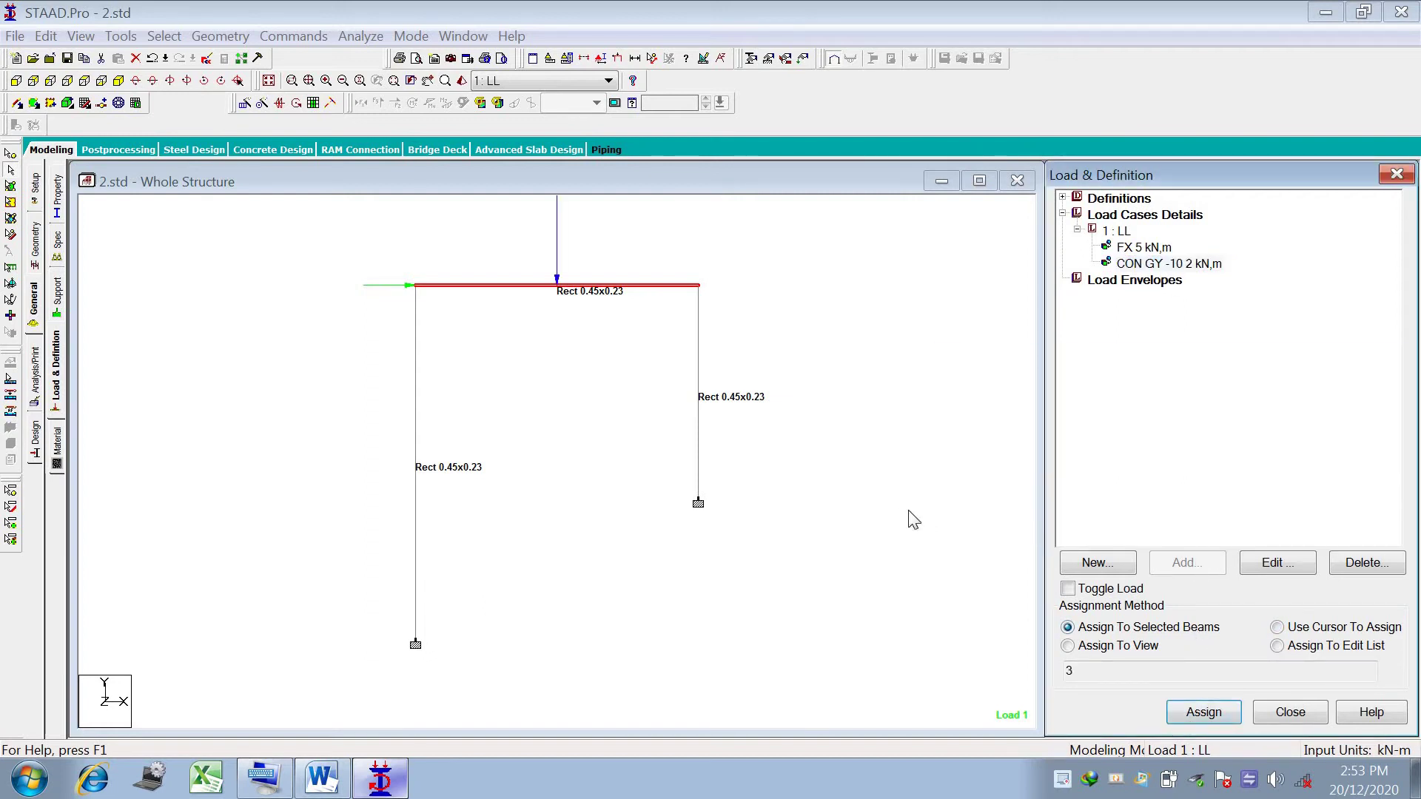
click(676, 501)
scroll(674, 501, down, 3)
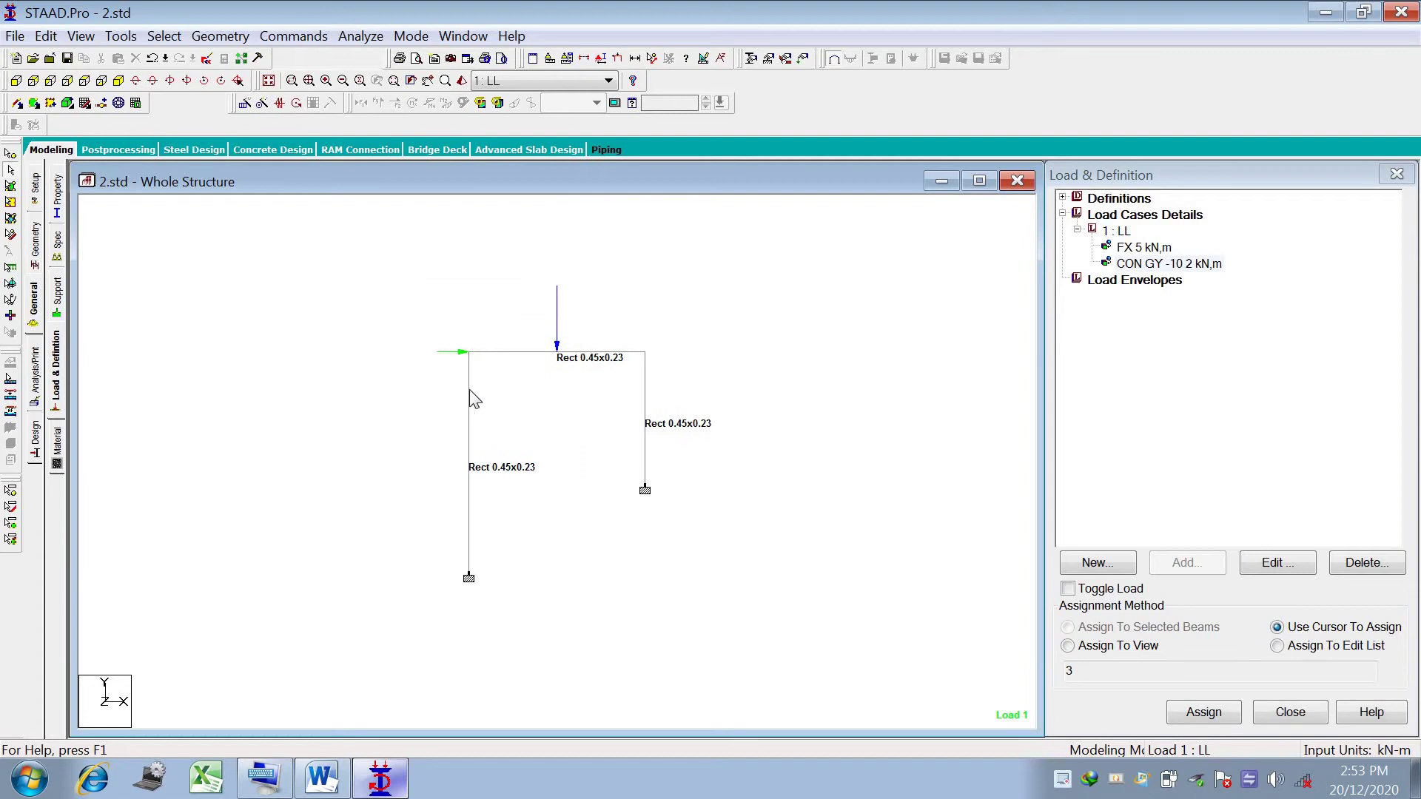
scroll(518, 381, up, 2)
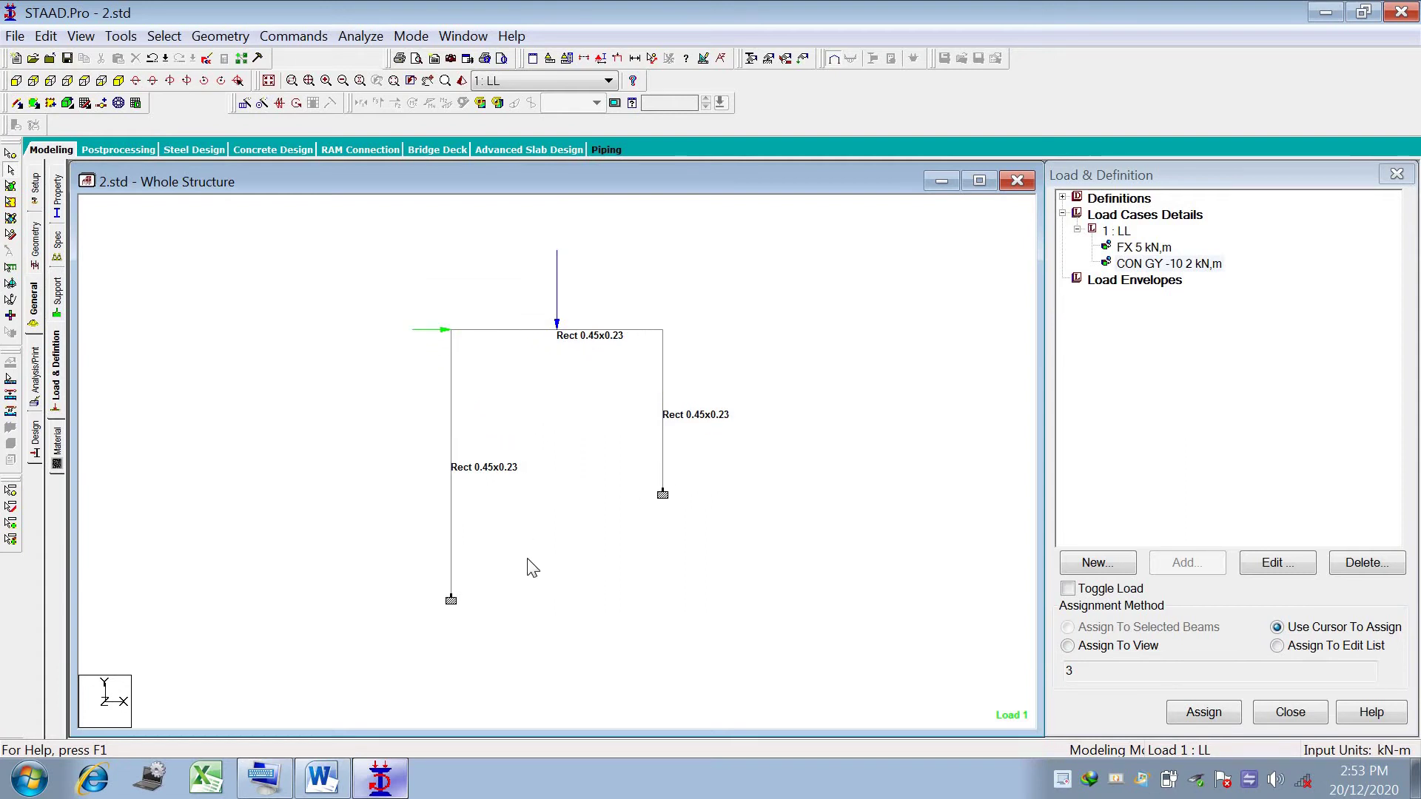
click(320, 779)
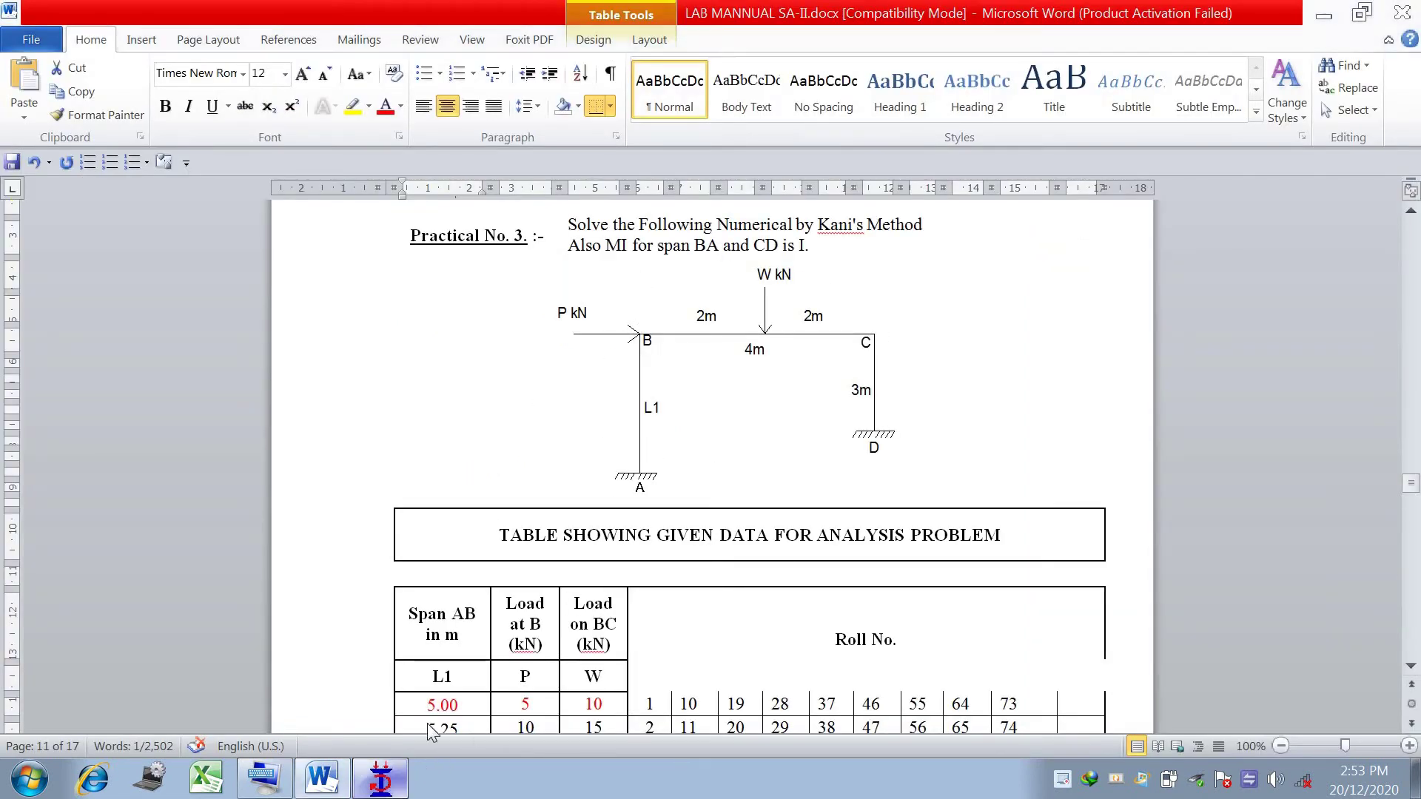
click(379, 778)
Select the whole frame and add a Perform Analysis command with the print option All.
drag(395, 247, 735, 672)
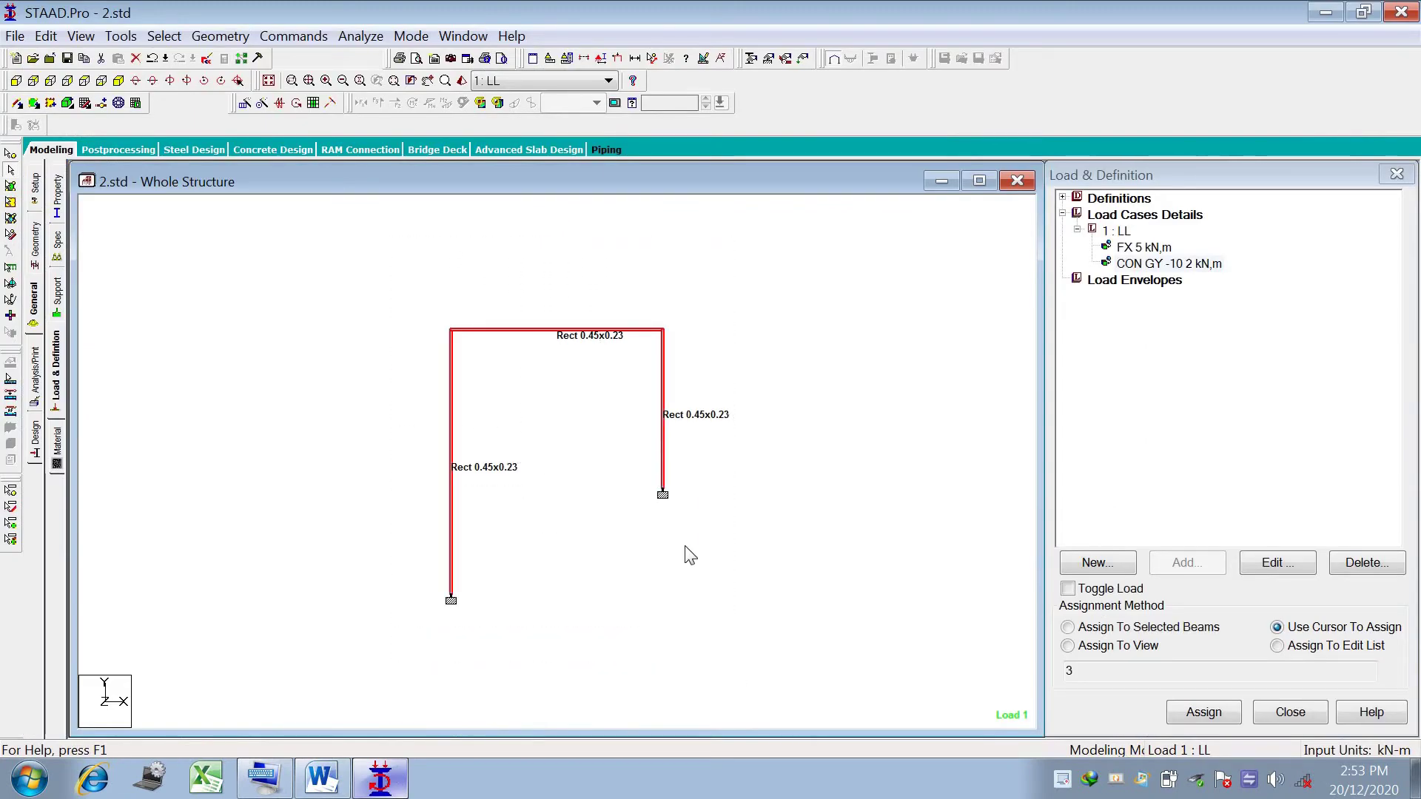
click(293, 36)
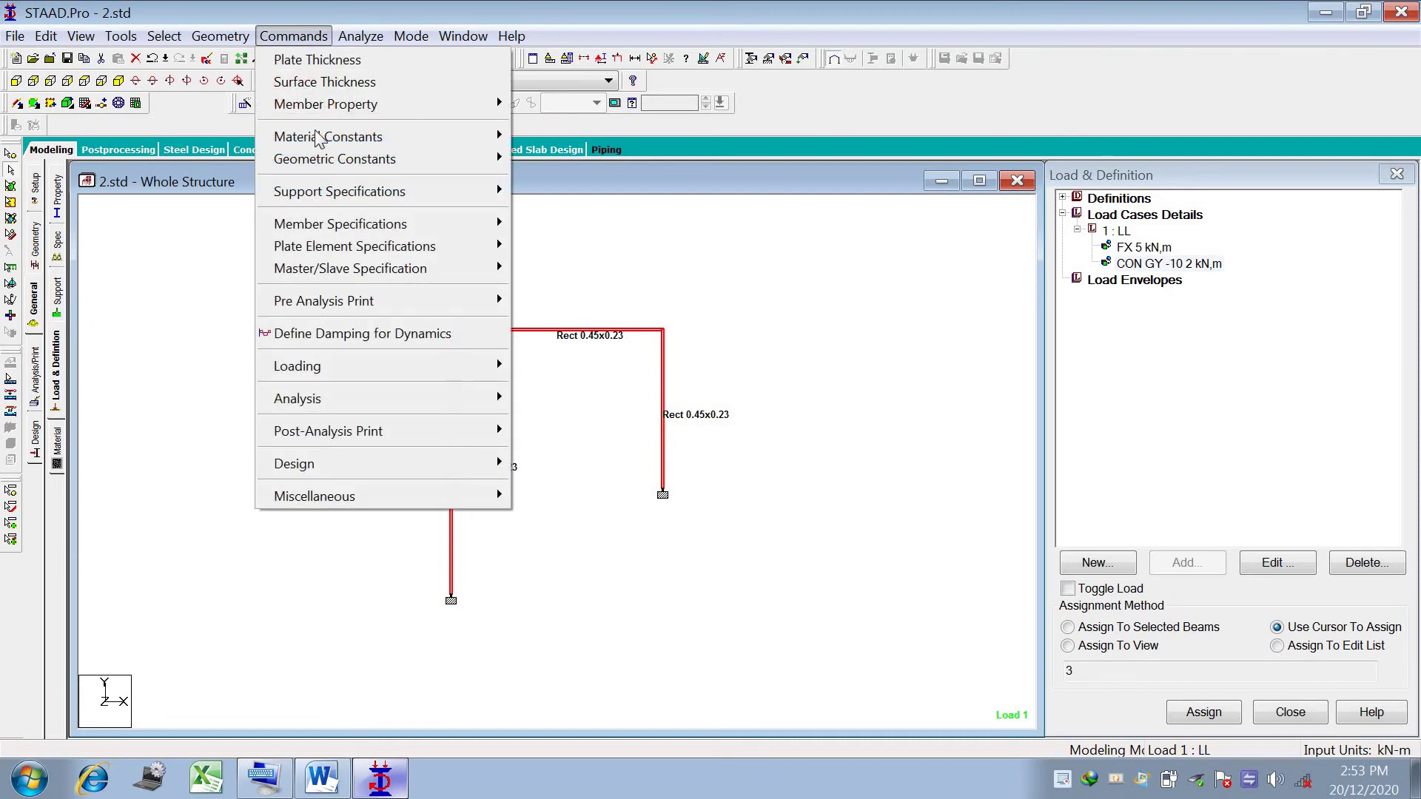
mouse_move(508, 367)
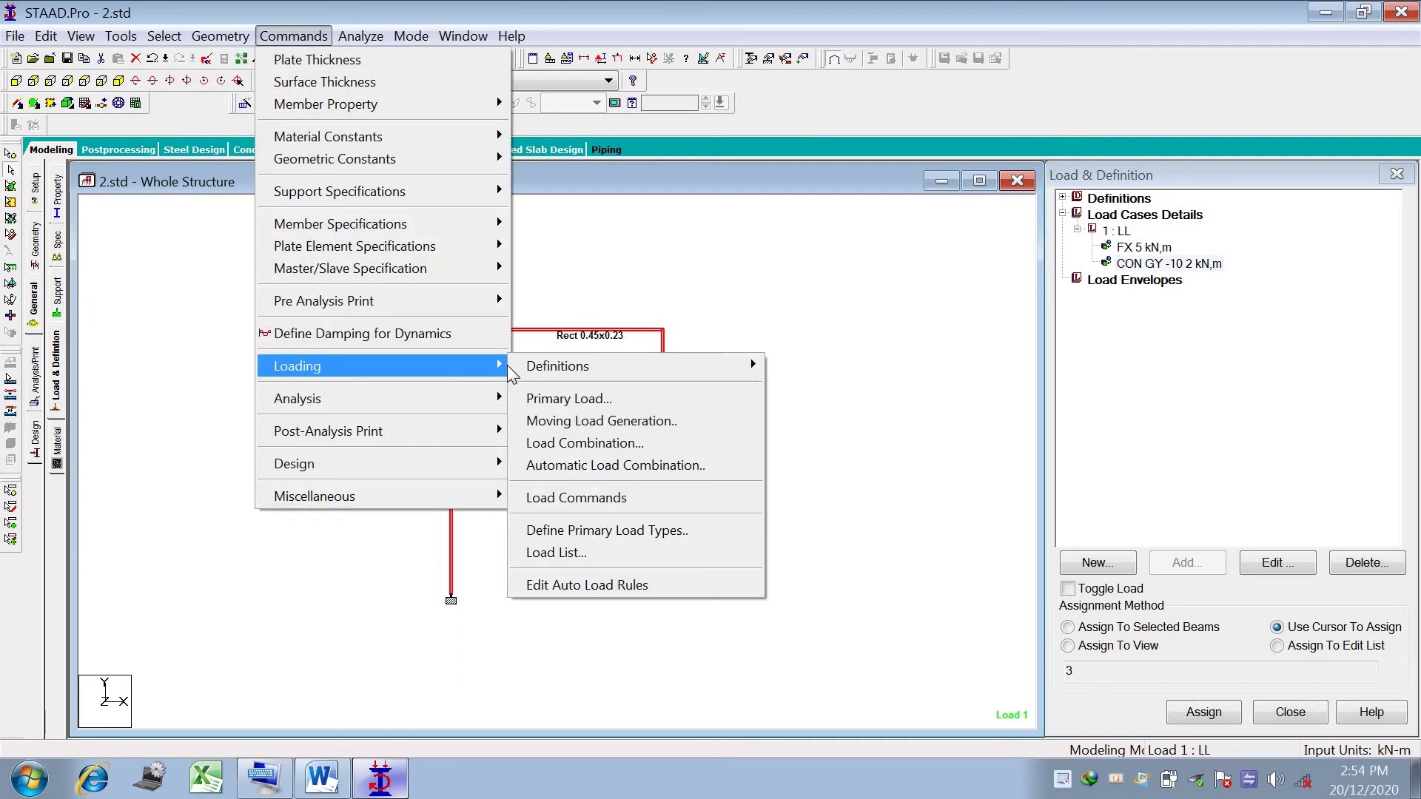
mouse_move(499, 401)
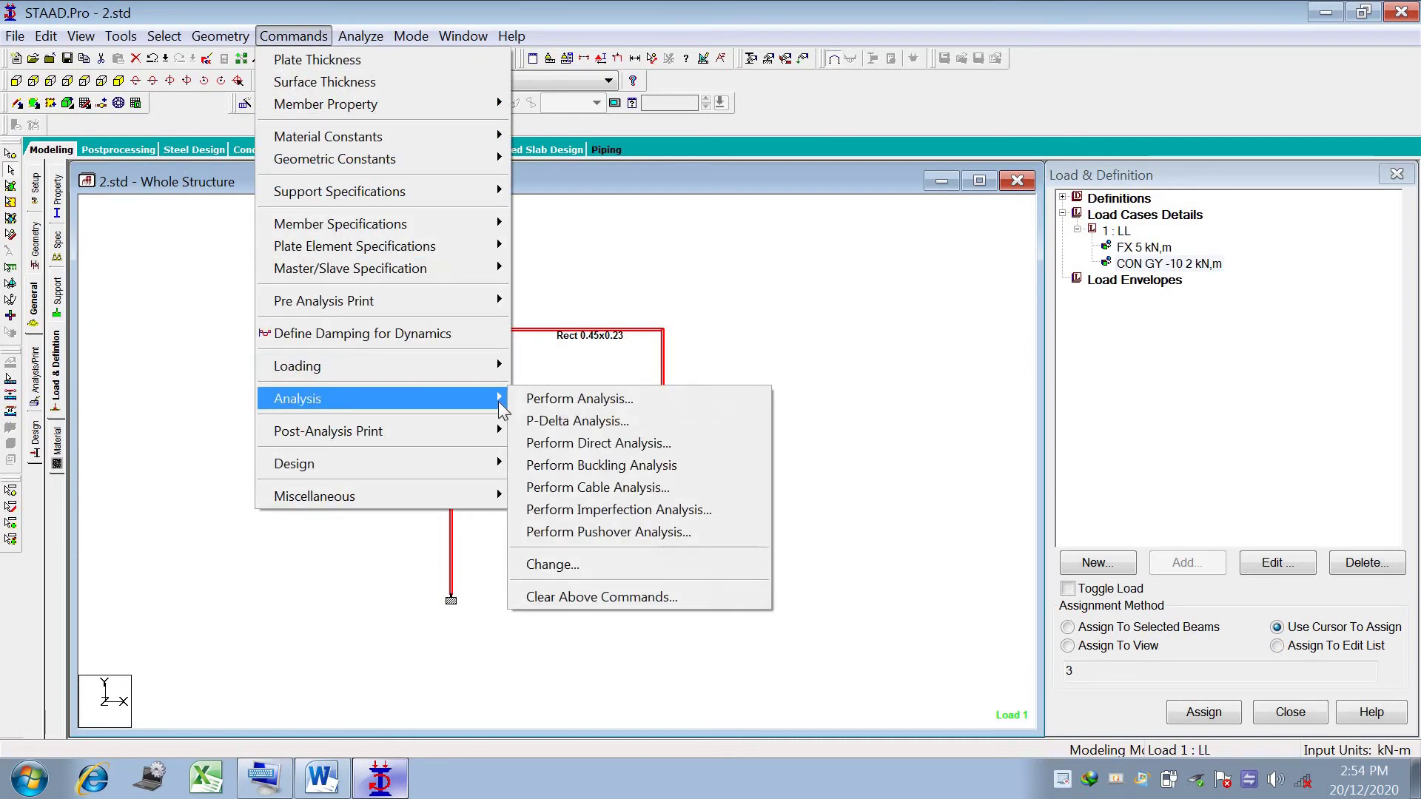
click(564, 398)
click(668, 458)
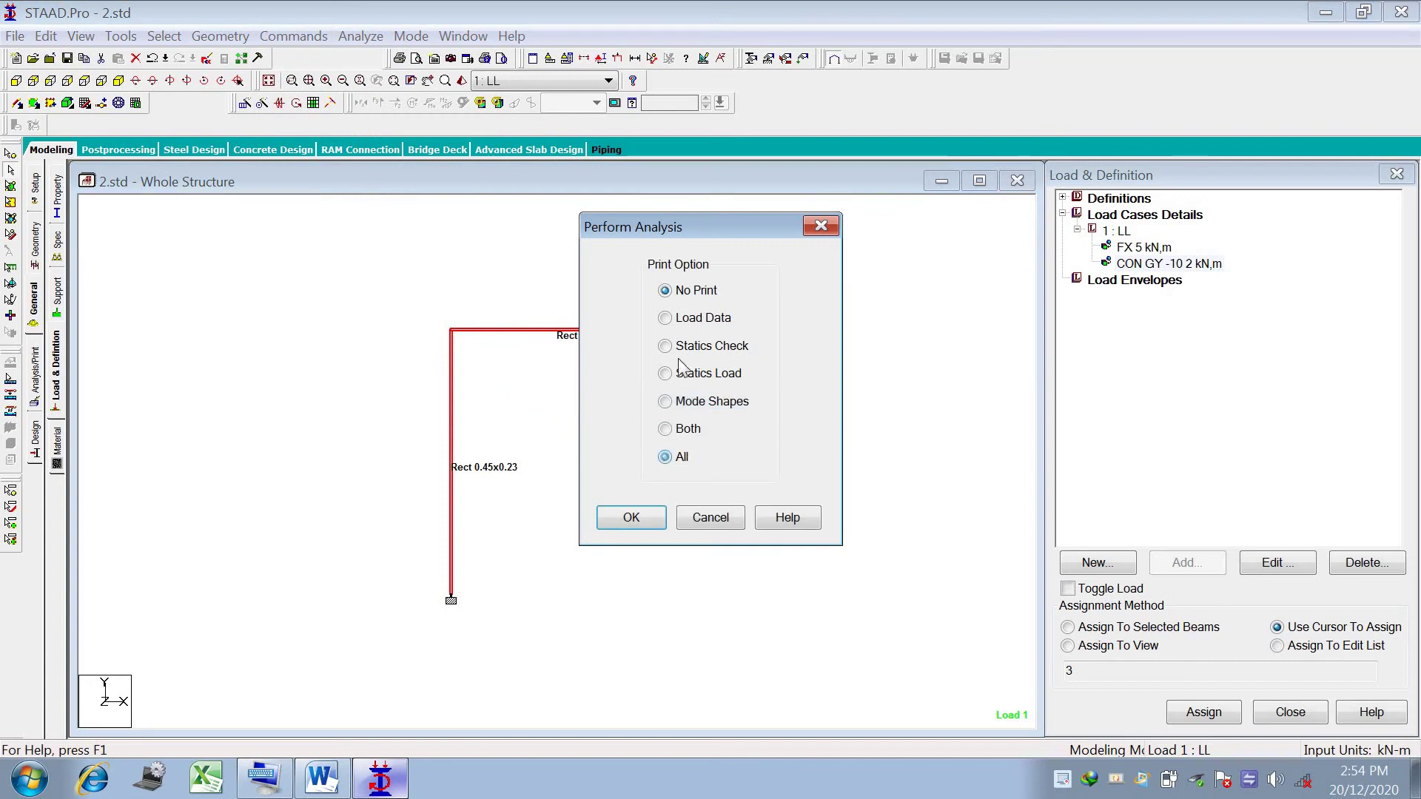
click(660, 520)
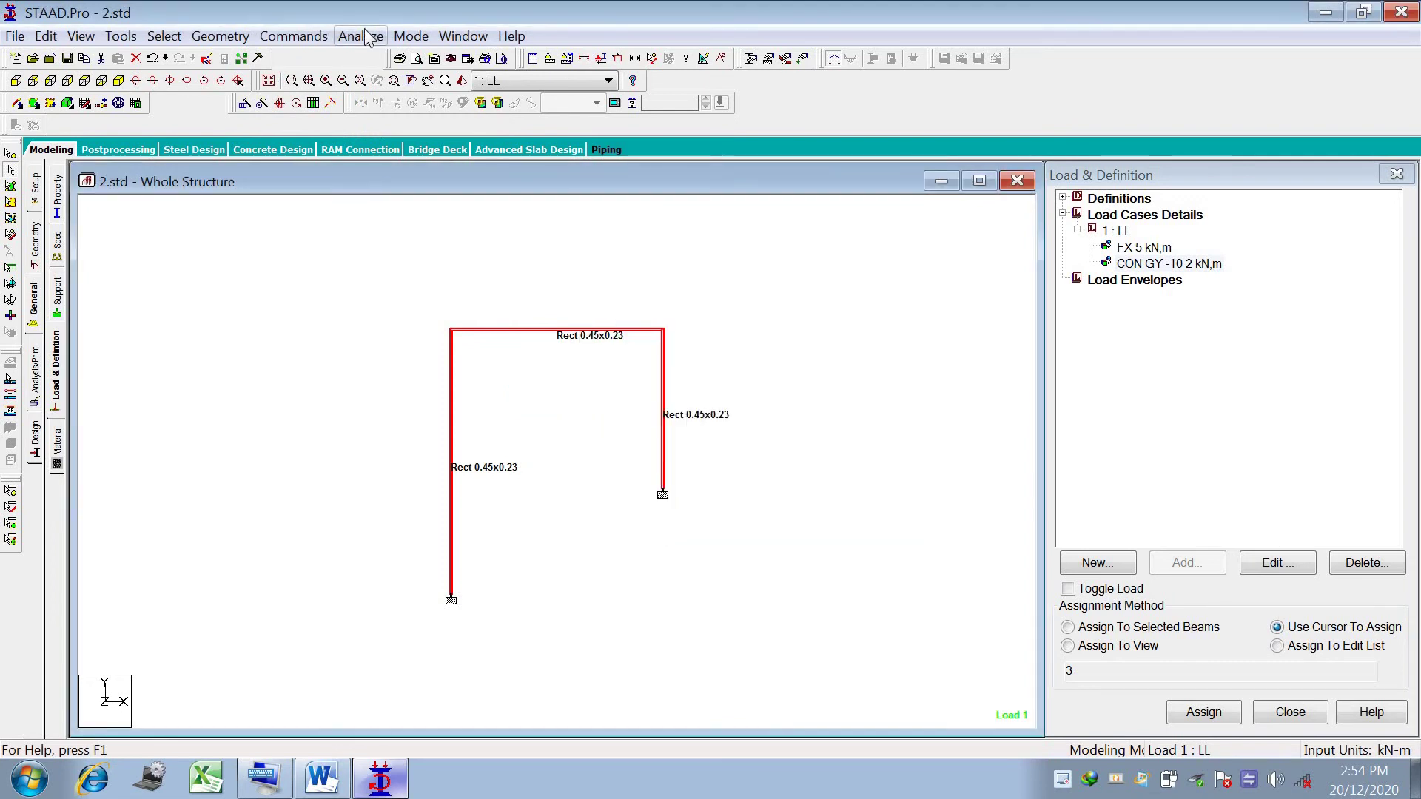
Run the analysis and go to Post Processing Mode.
click(367, 34)
click(394, 60)
click(579, 421)
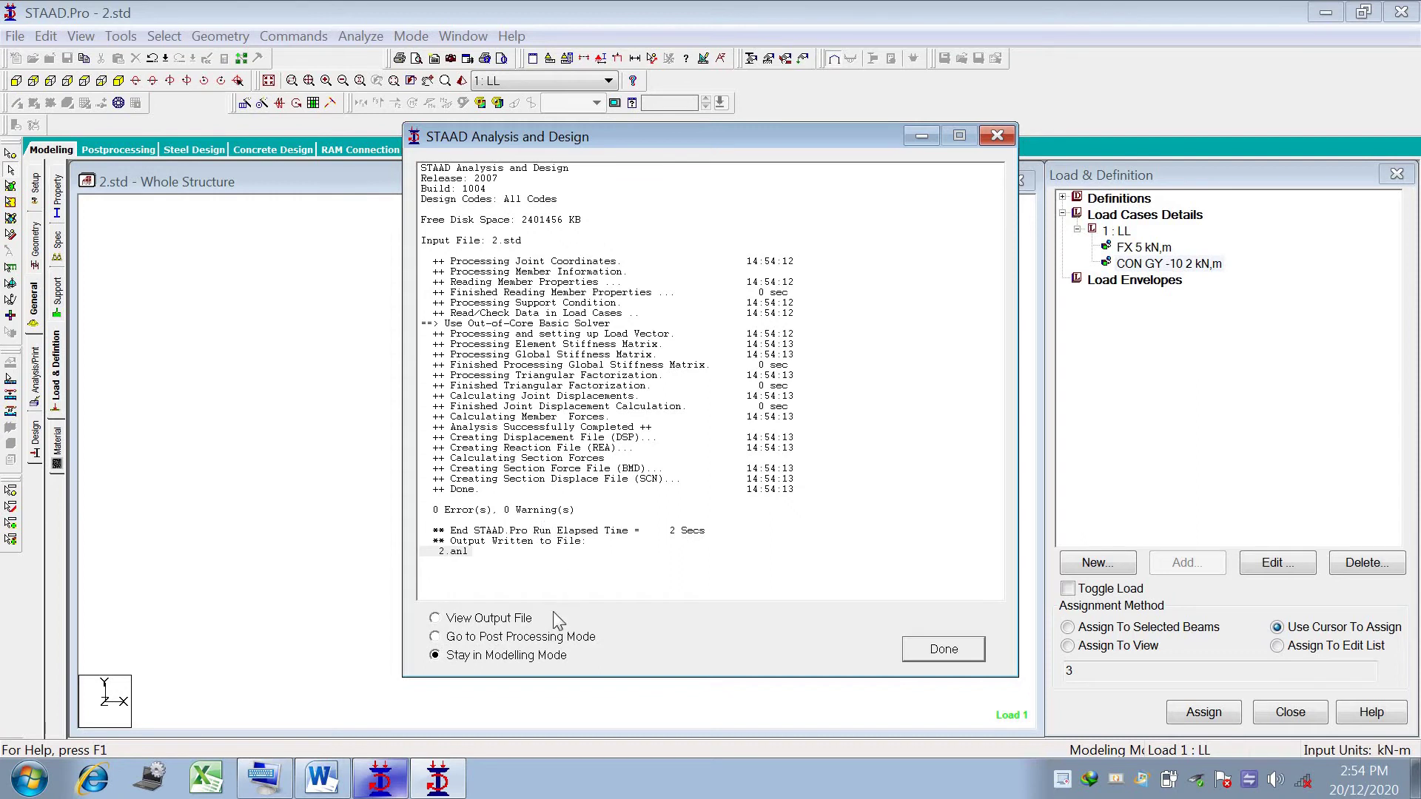
click(522, 638)
click(934, 650)
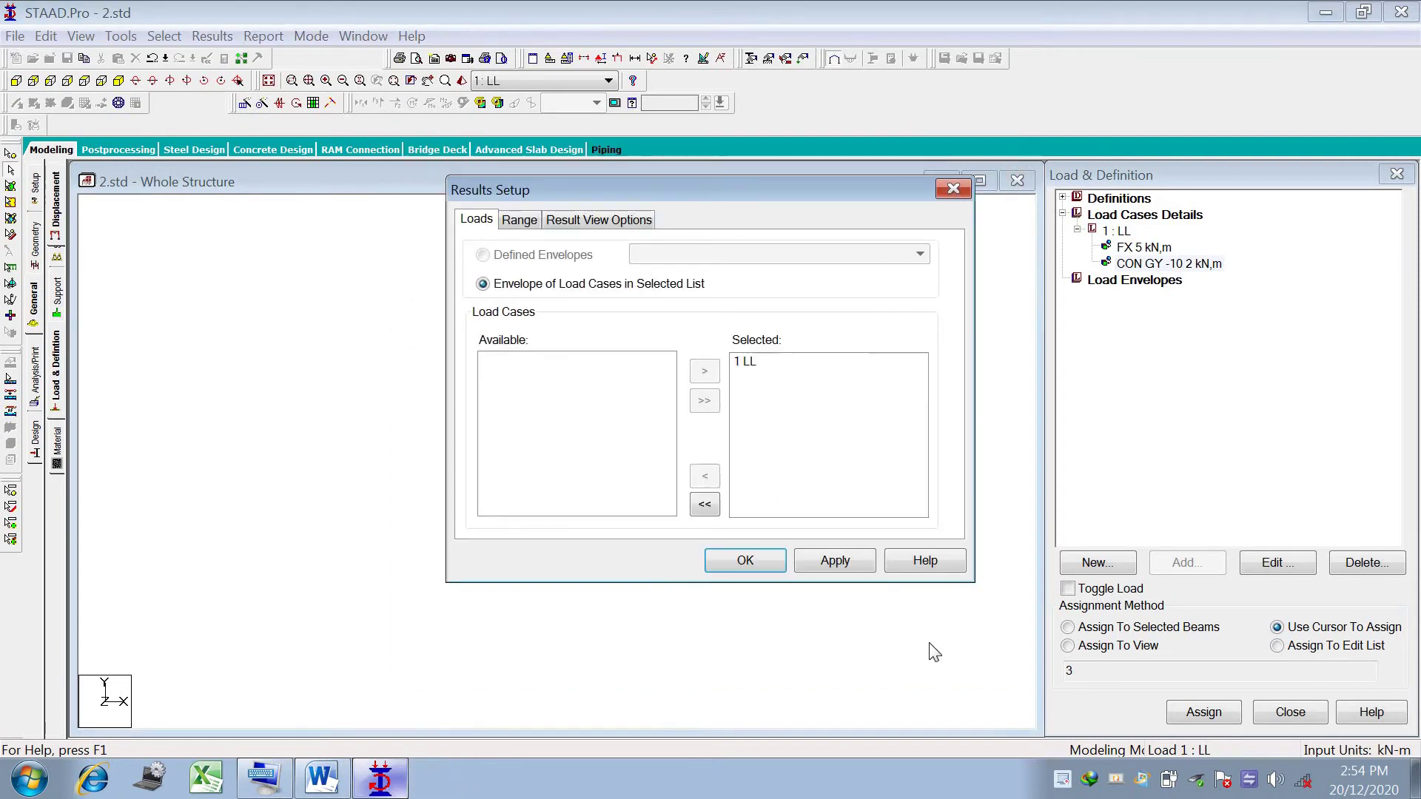
Apply the results setup with load case 1 LL in the selected list.
click(749, 362)
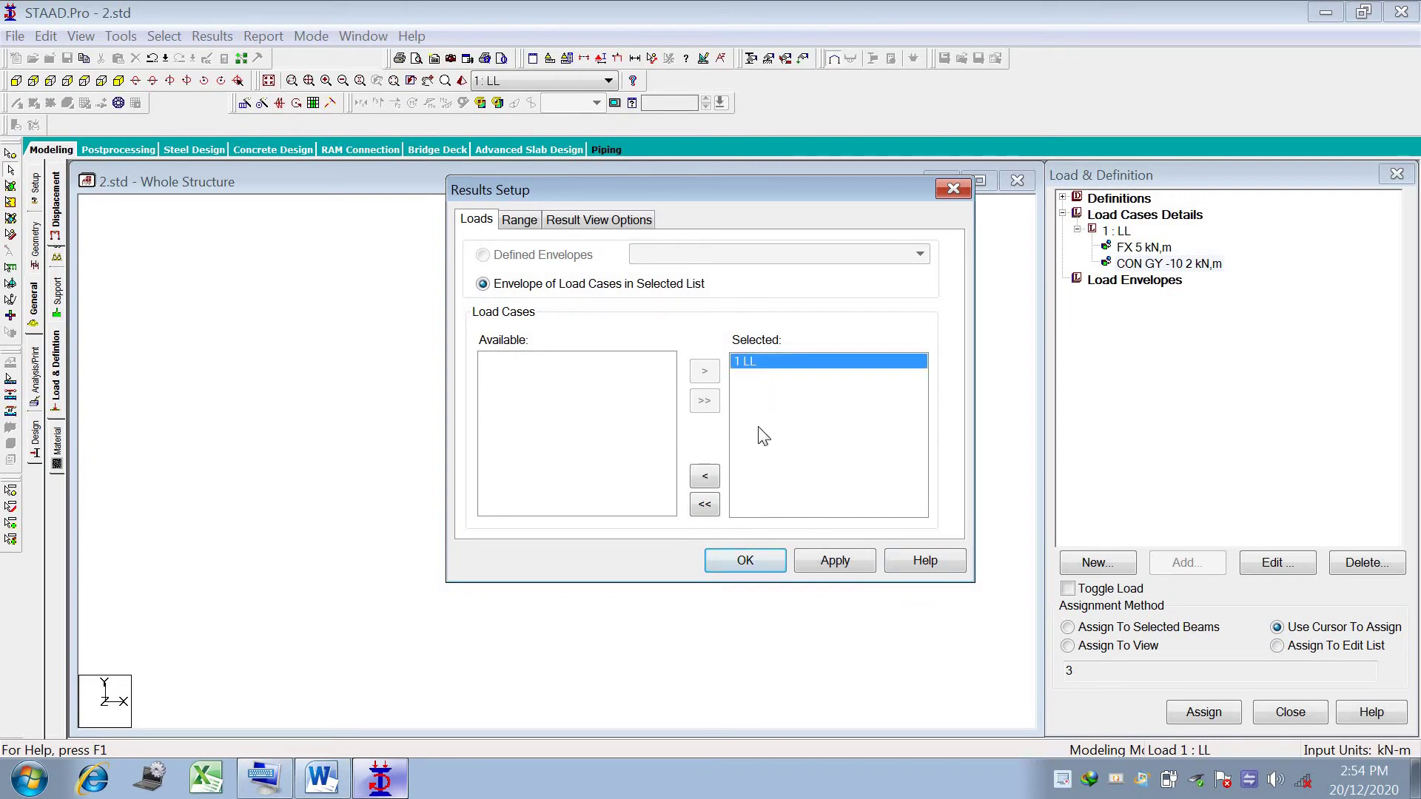
click(834, 562)
click(745, 561)
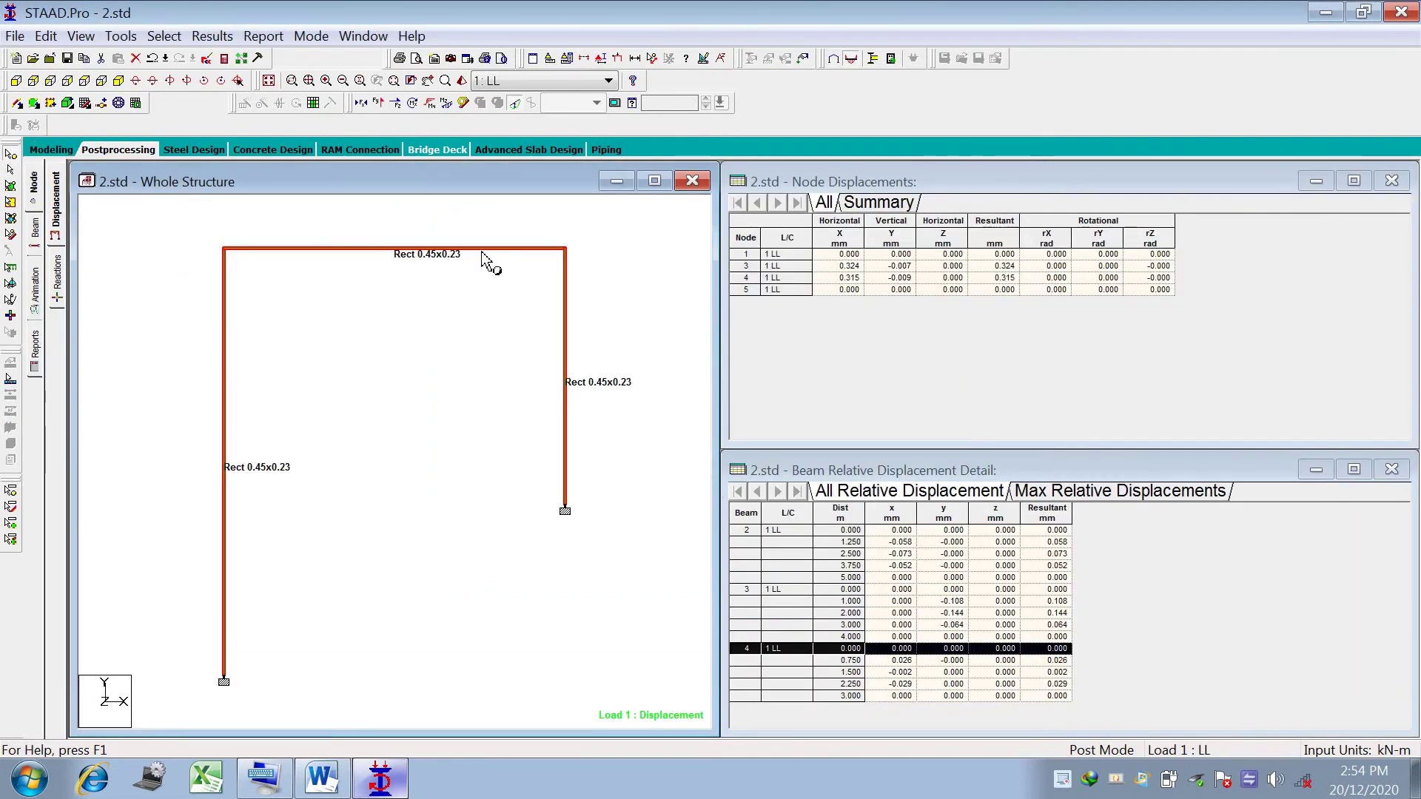
Maximize the whole structure view and set the section property labels to None.
click(655, 181)
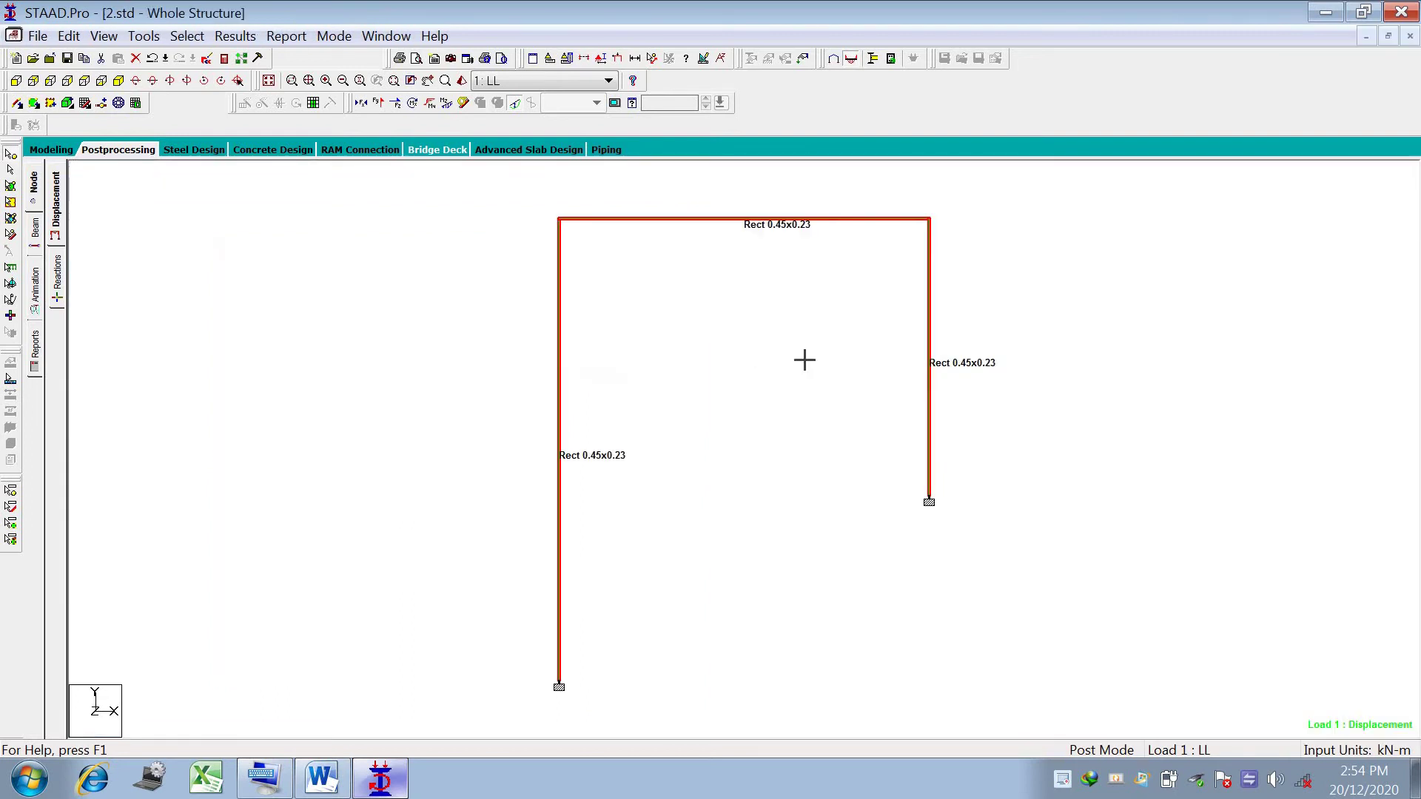
right_click(765, 342)
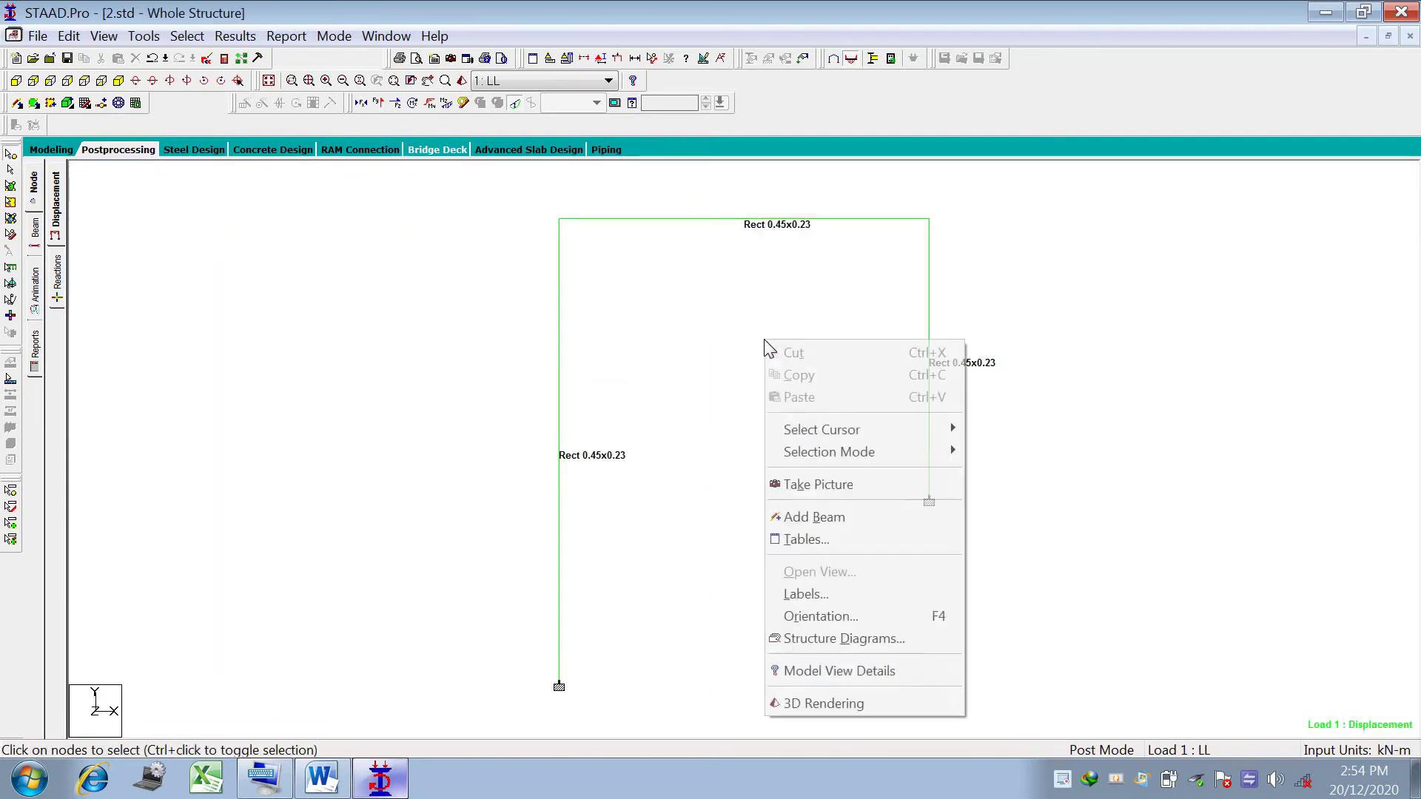
click(822, 593)
click(832, 172)
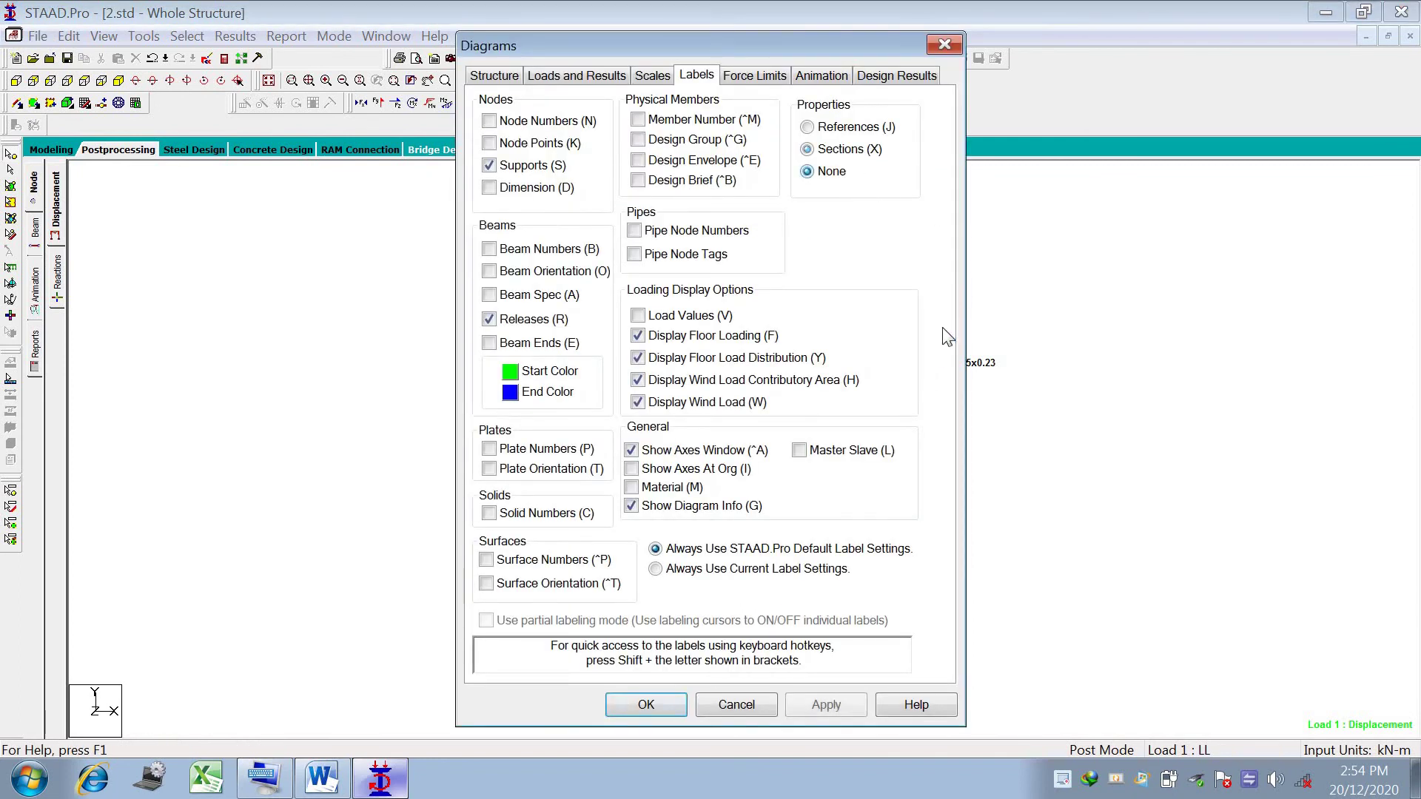
click(829, 705)
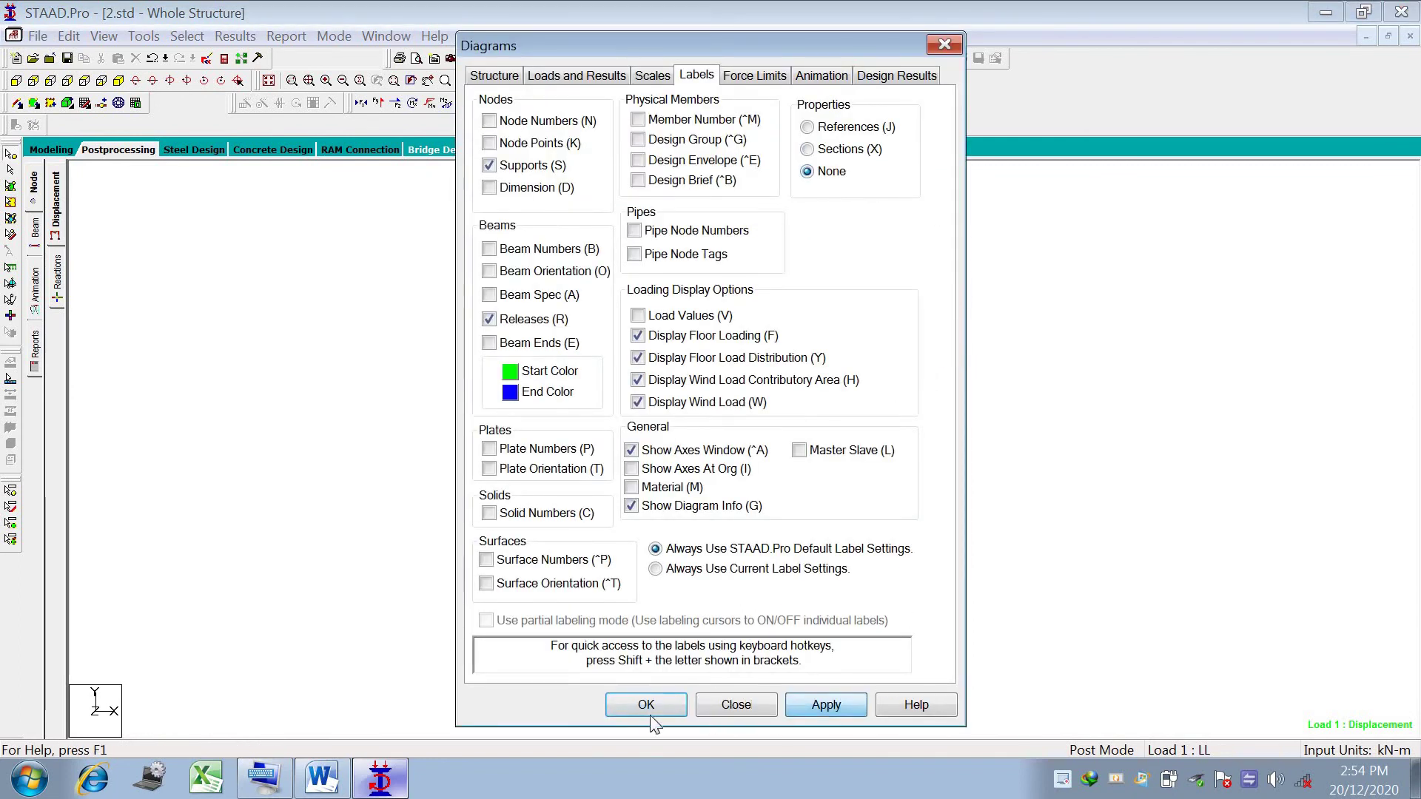
click(646, 704)
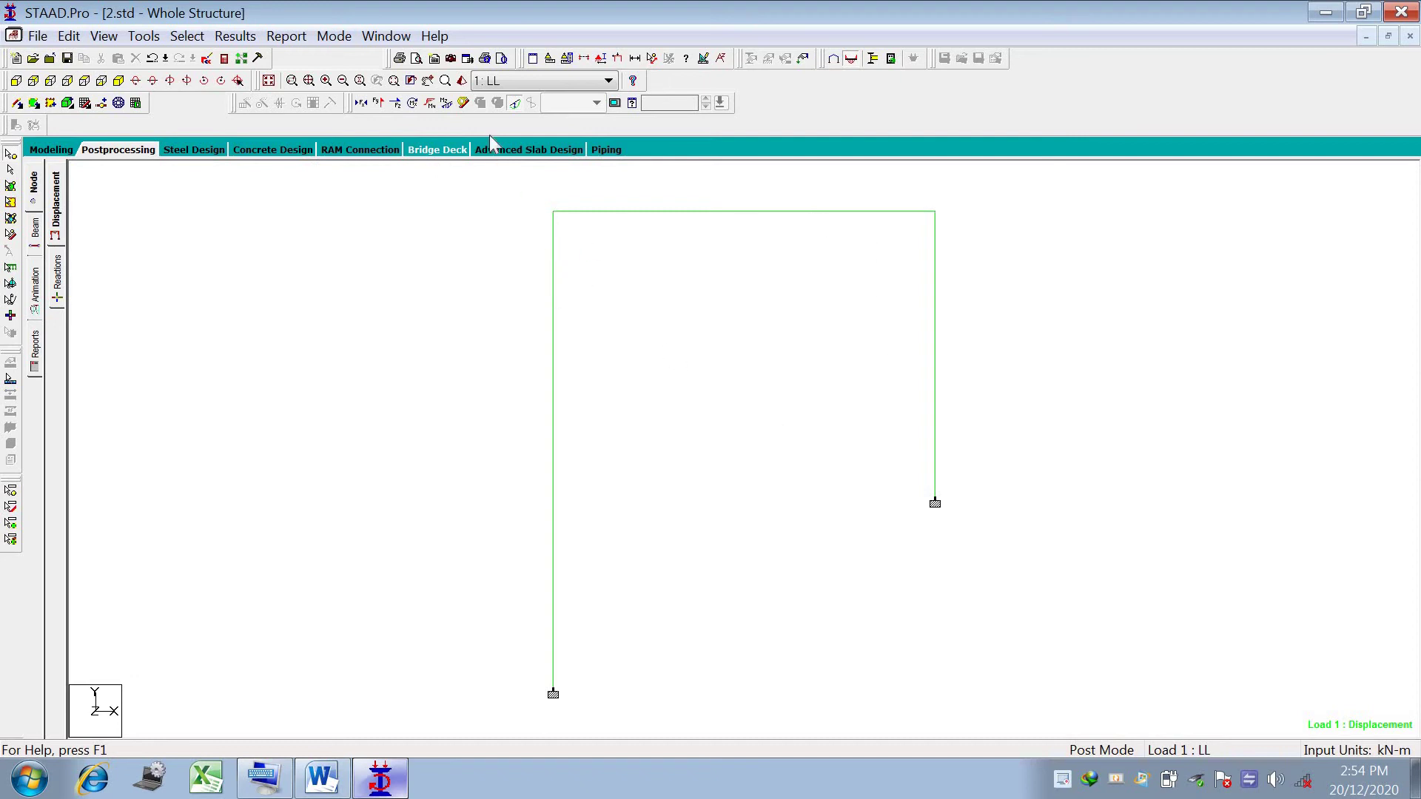
Replace the displacement display with the Bending Z diagram and annotate the bending values at the ends of all beams.
click(516, 104)
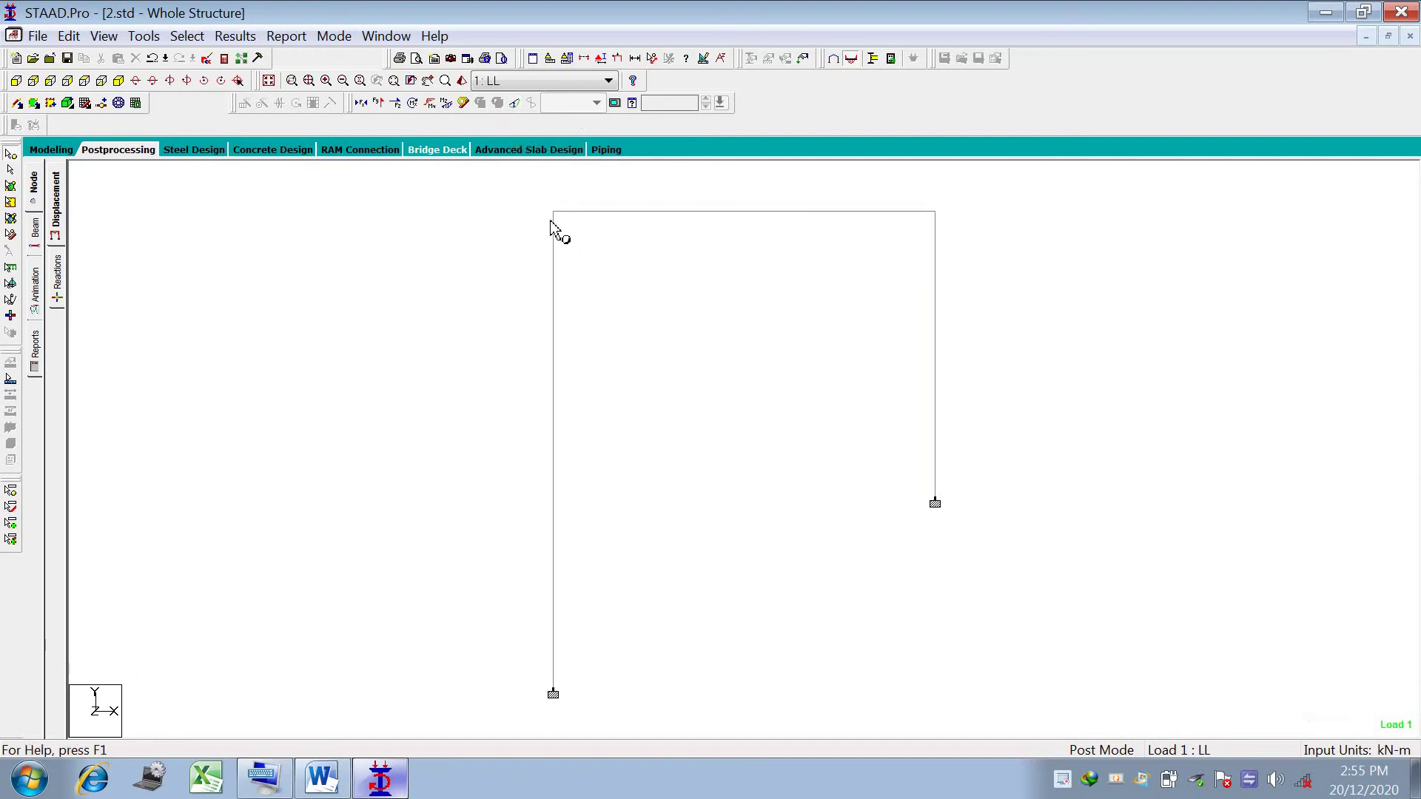
click(447, 103)
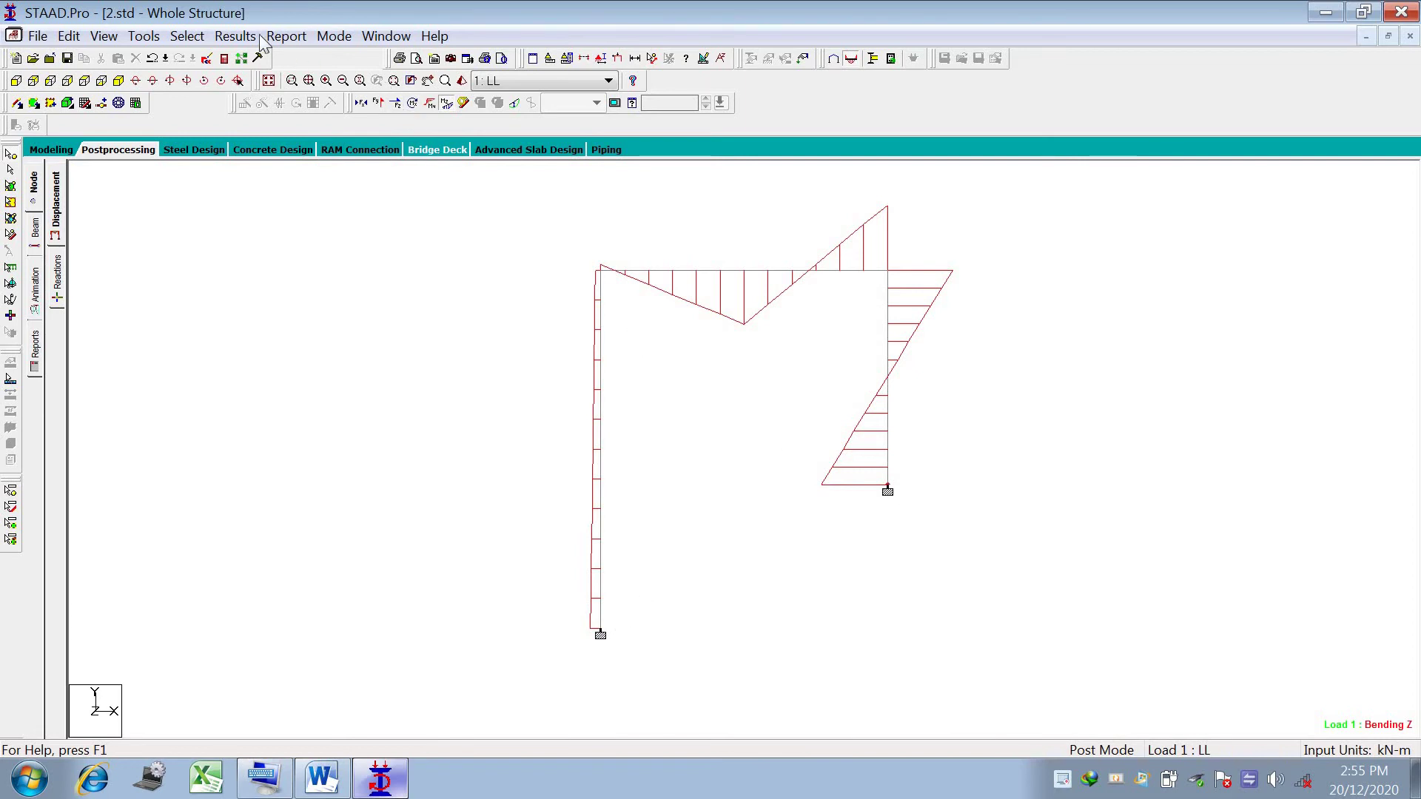
click(235, 36)
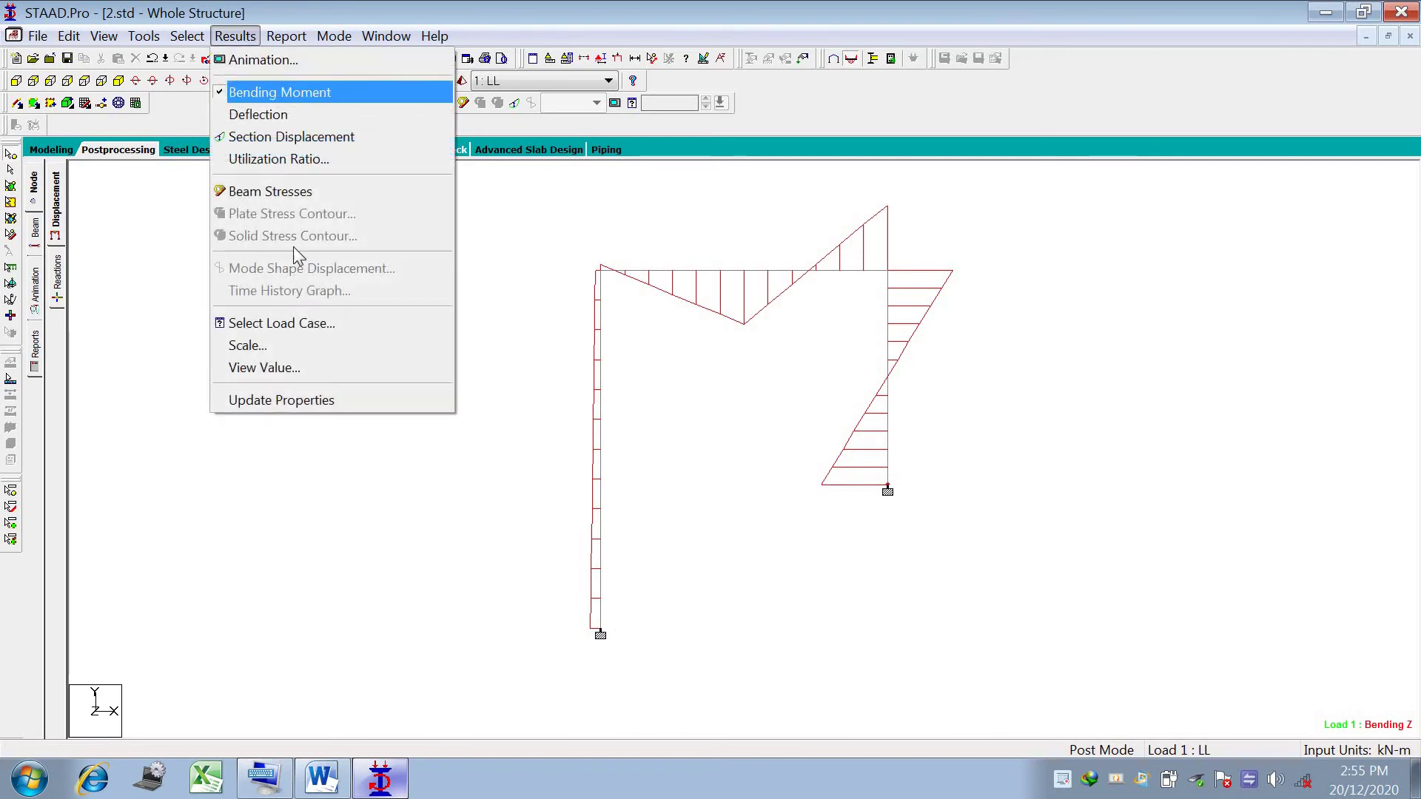
click(306, 370)
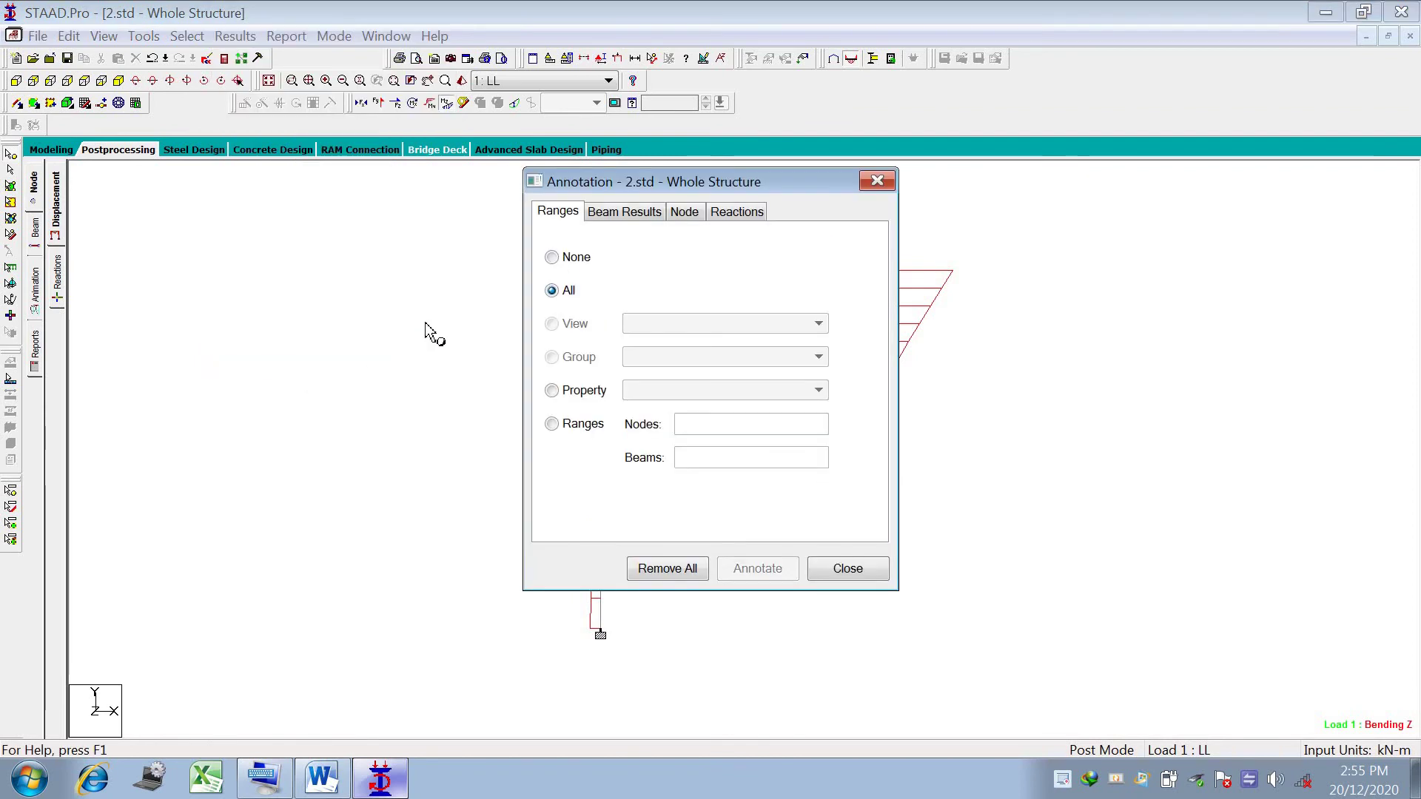
click(629, 212)
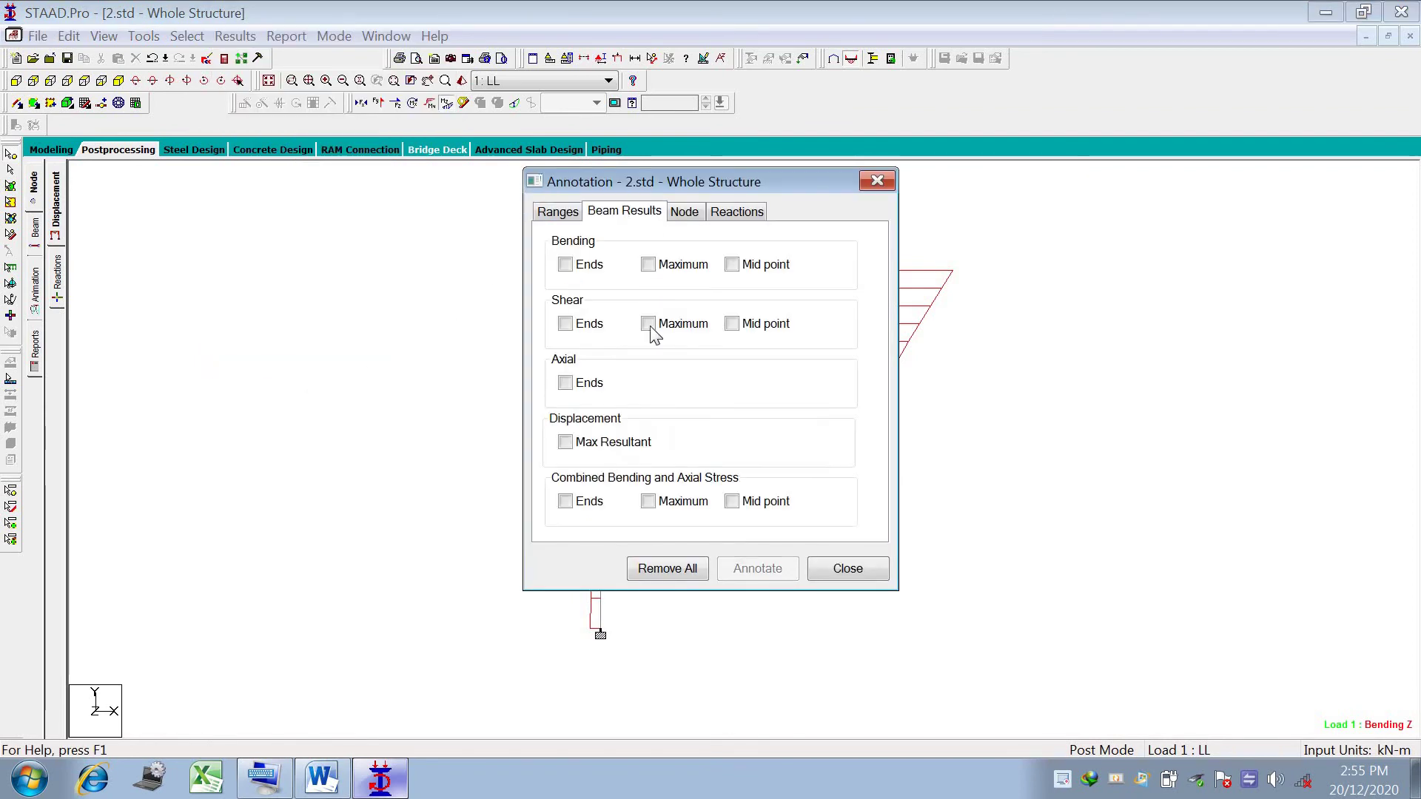
click(586, 268)
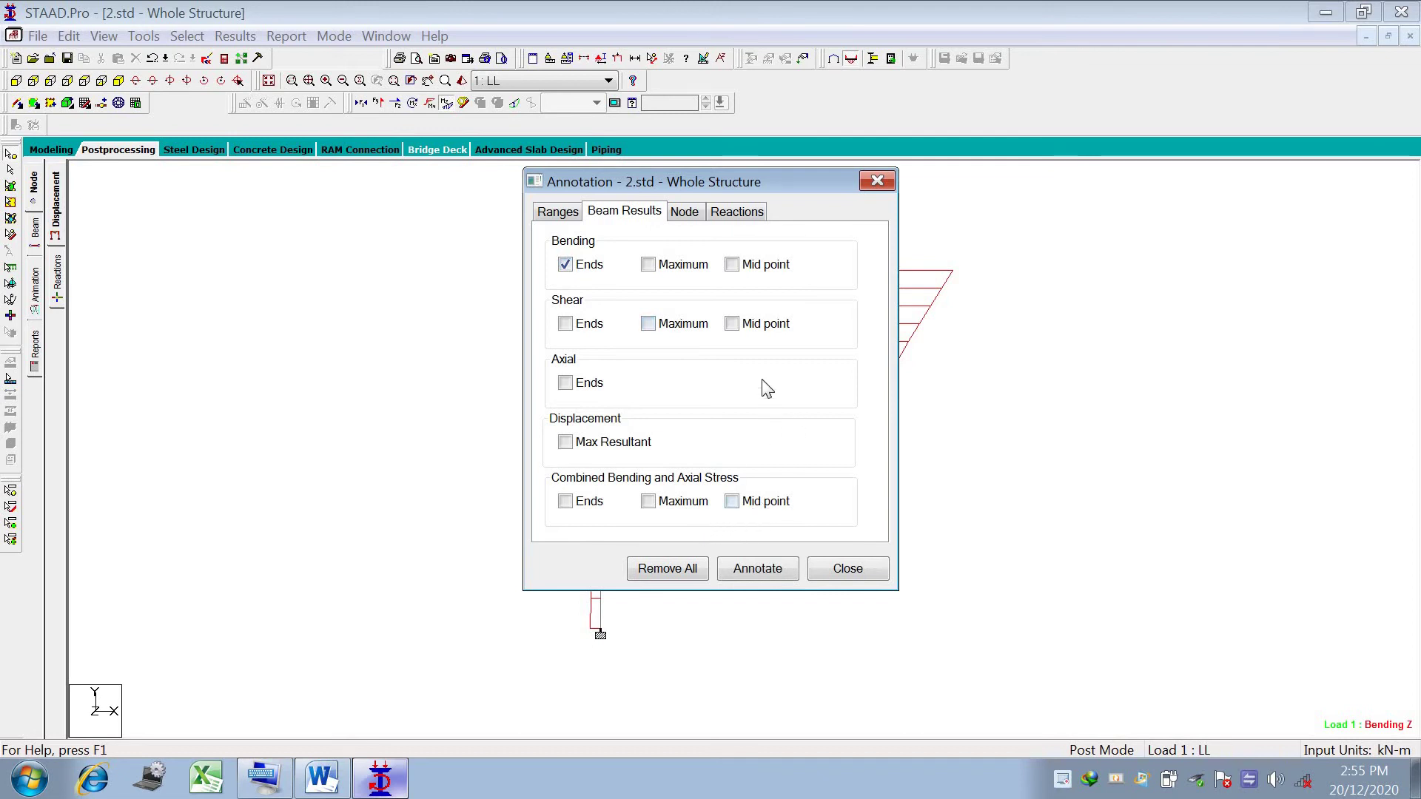
click(751, 569)
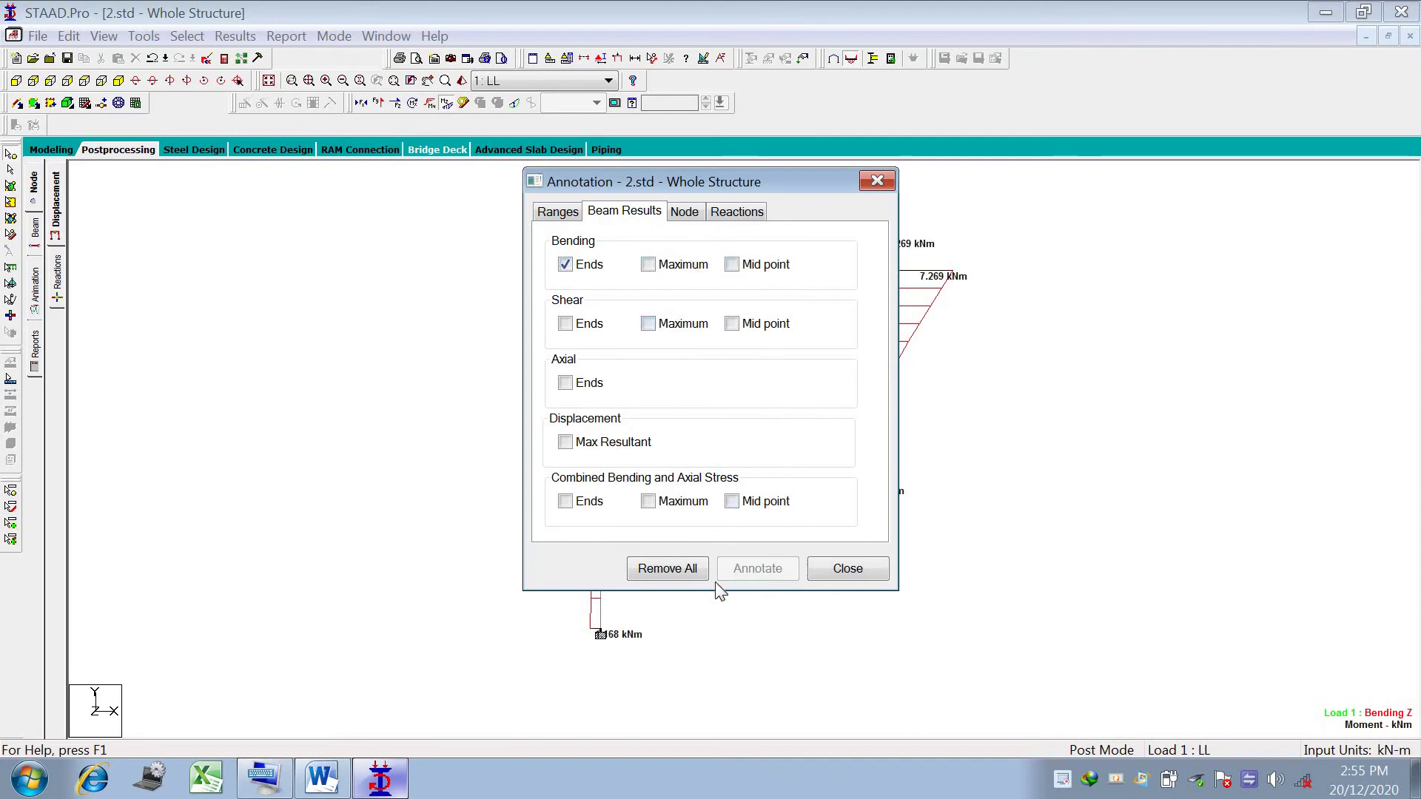
click(876, 182)
Examine the bending moment diagram and its annotated end moments on the beam and both columns.
scroll(761, 353, up, 2)
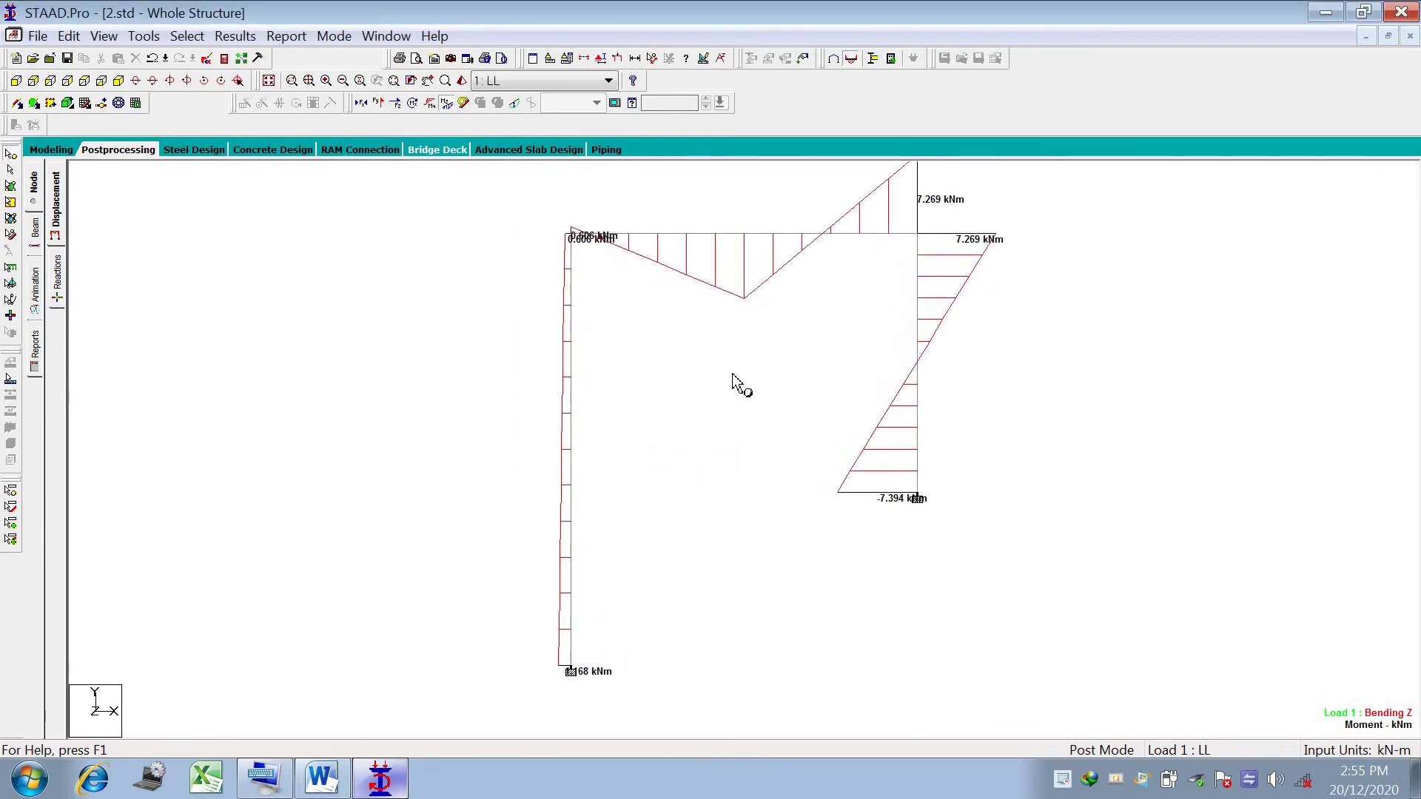
scroll(589, 481, down, 2)
scroll(724, 221, up, 2)
scroll(754, 226, up, 2)
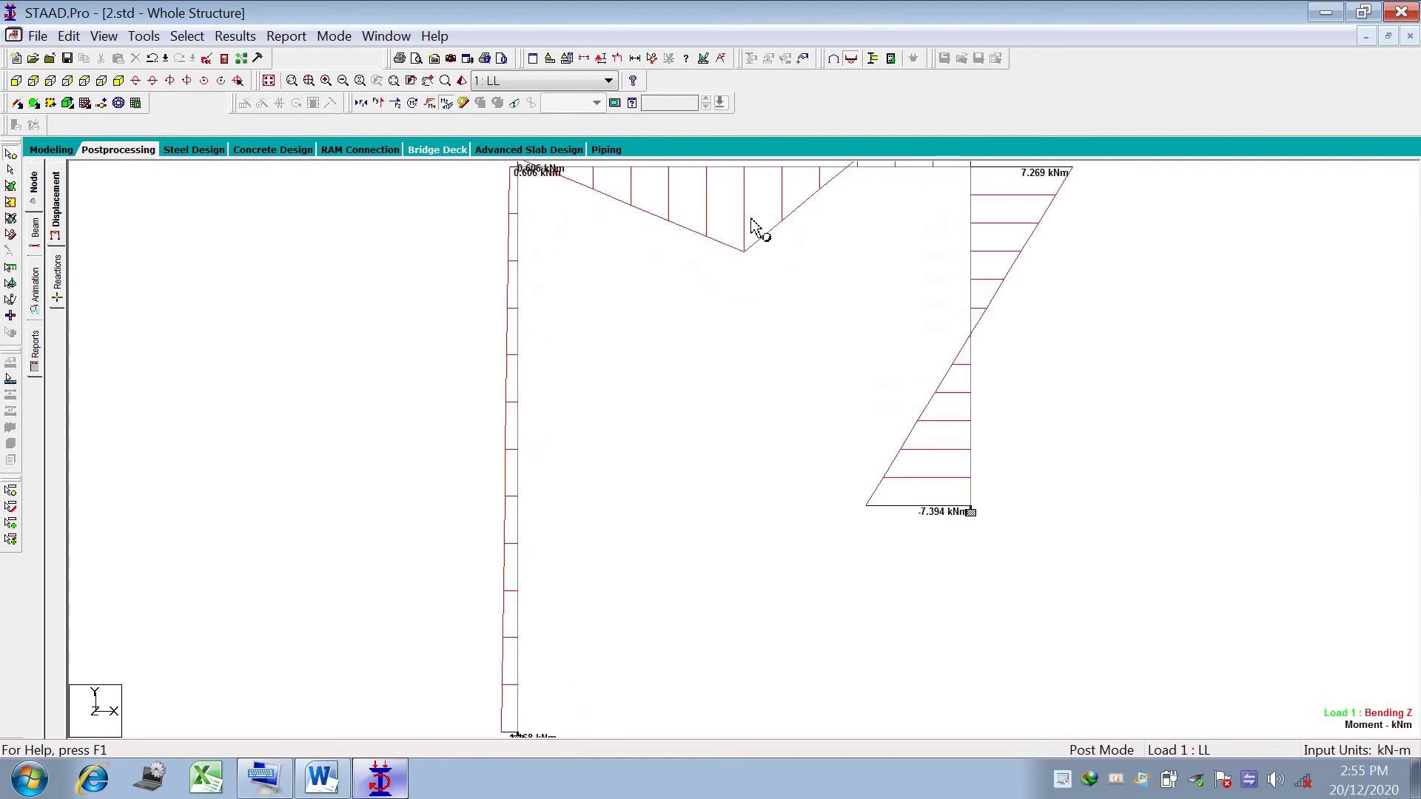
scroll(632, 436, down, 1)
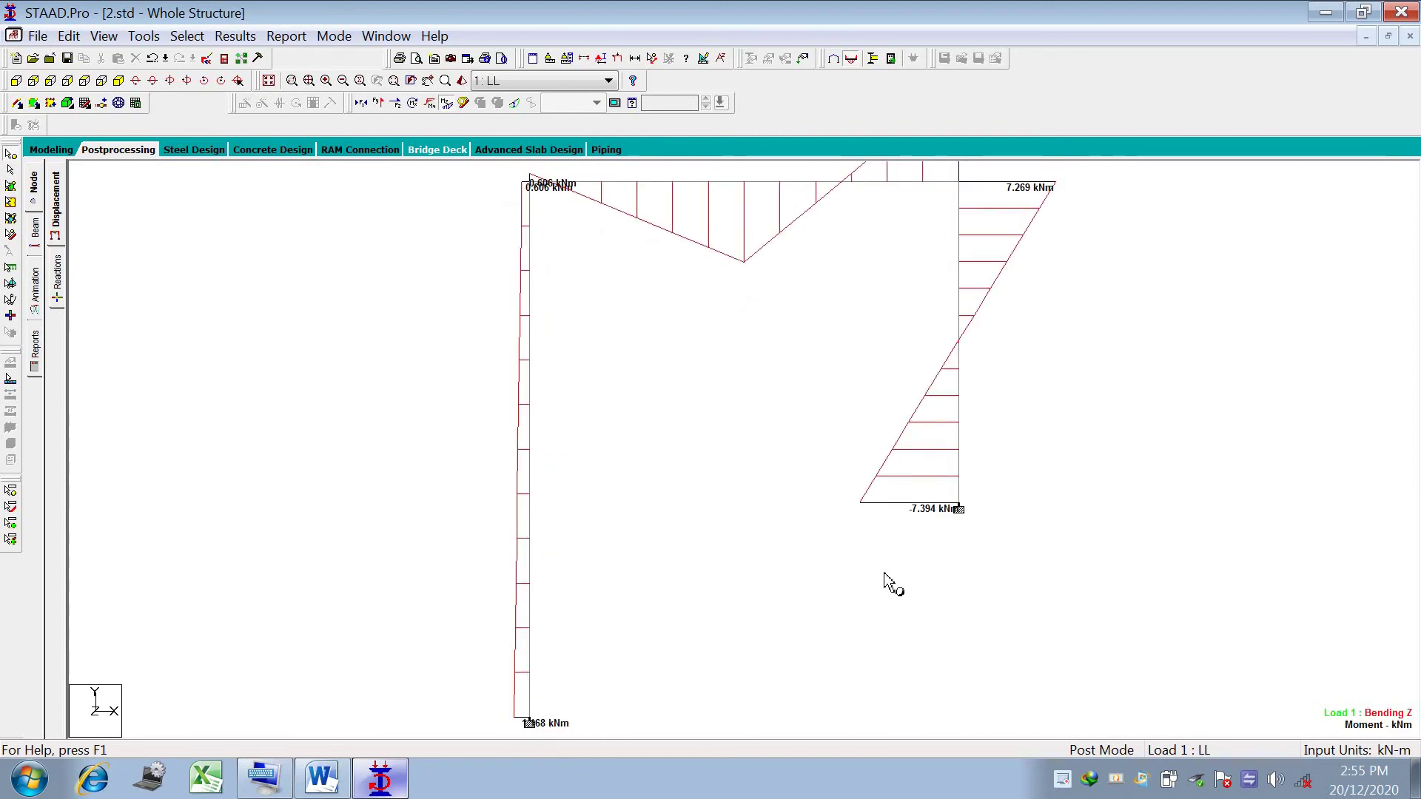
scroll(824, 655, down, 1)
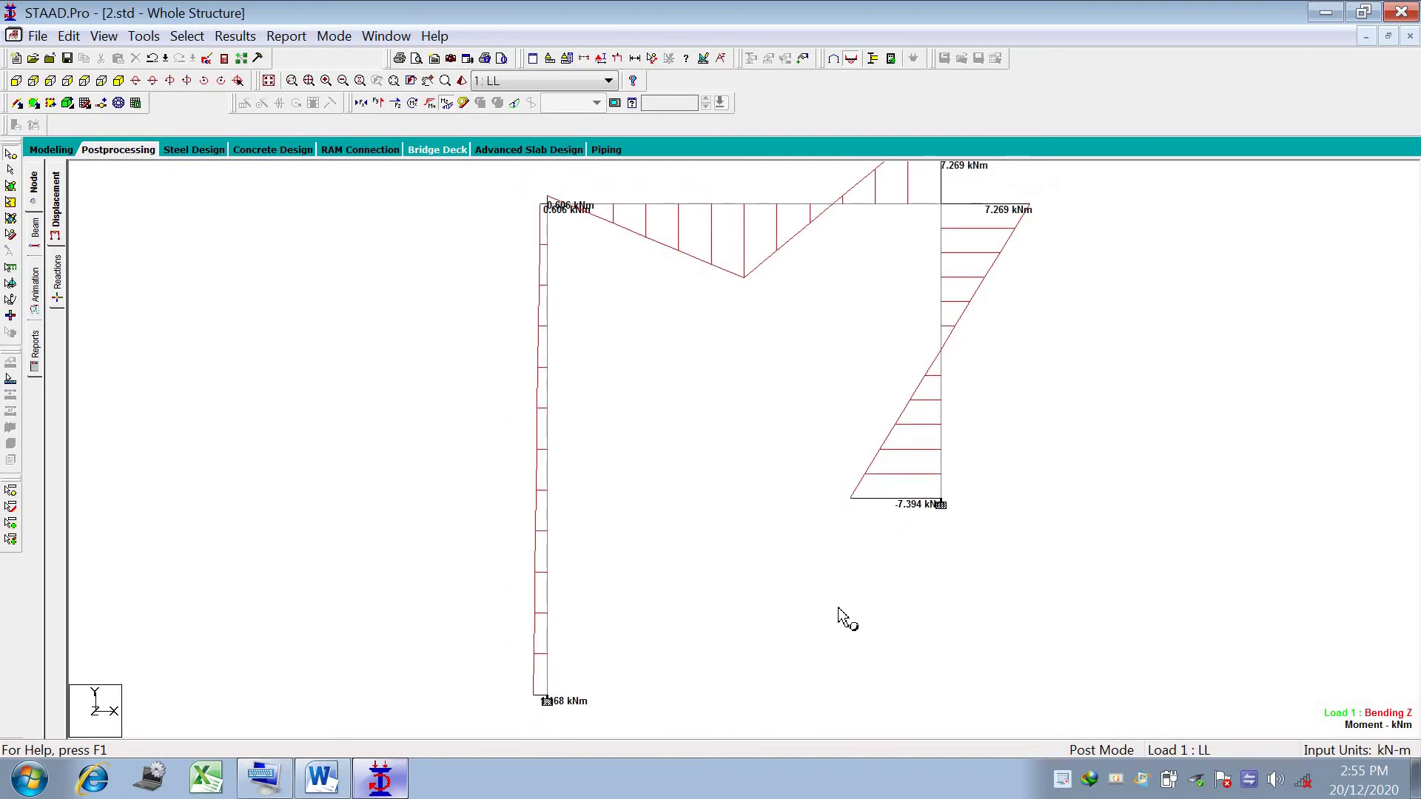
scroll(918, 496, down, 1)
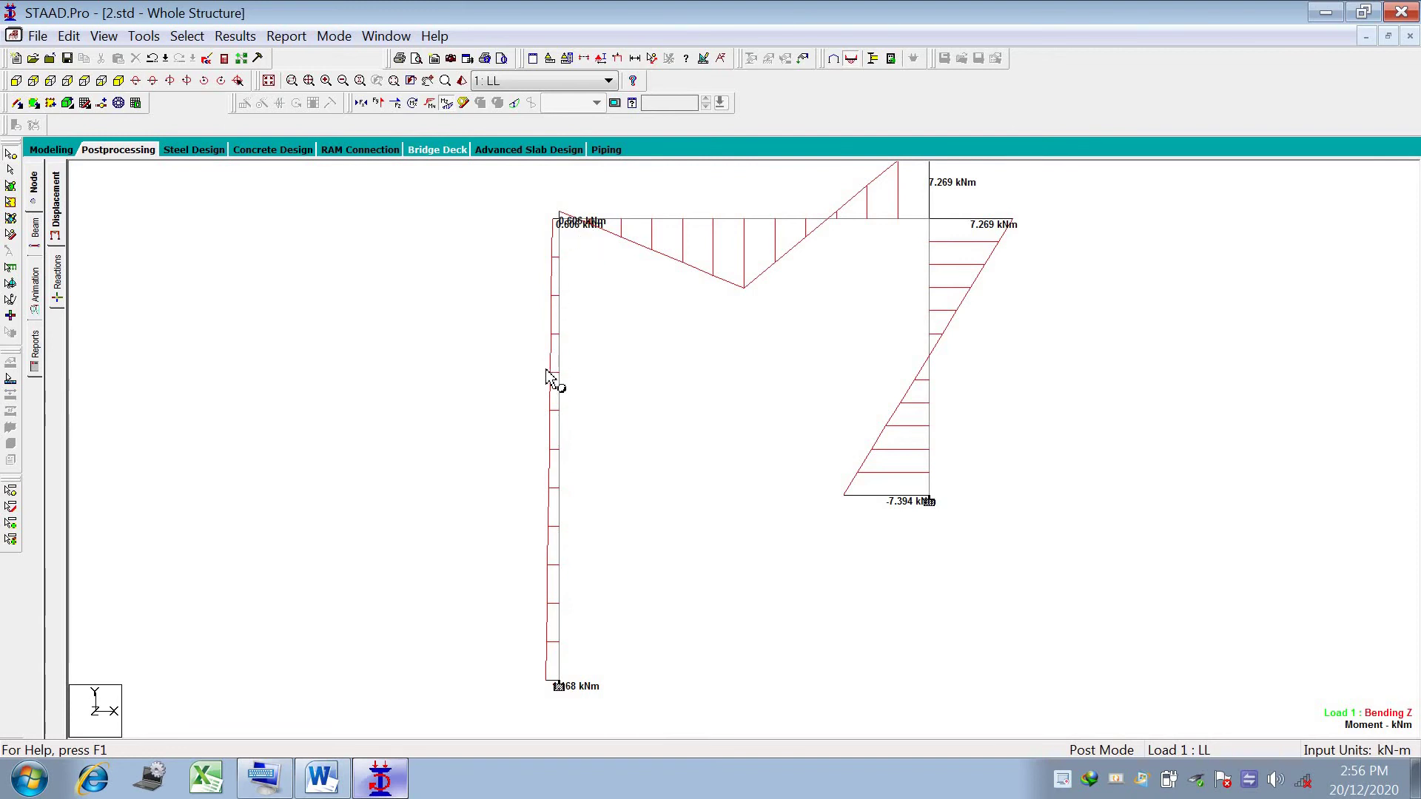
scroll(560, 414, down, 1)
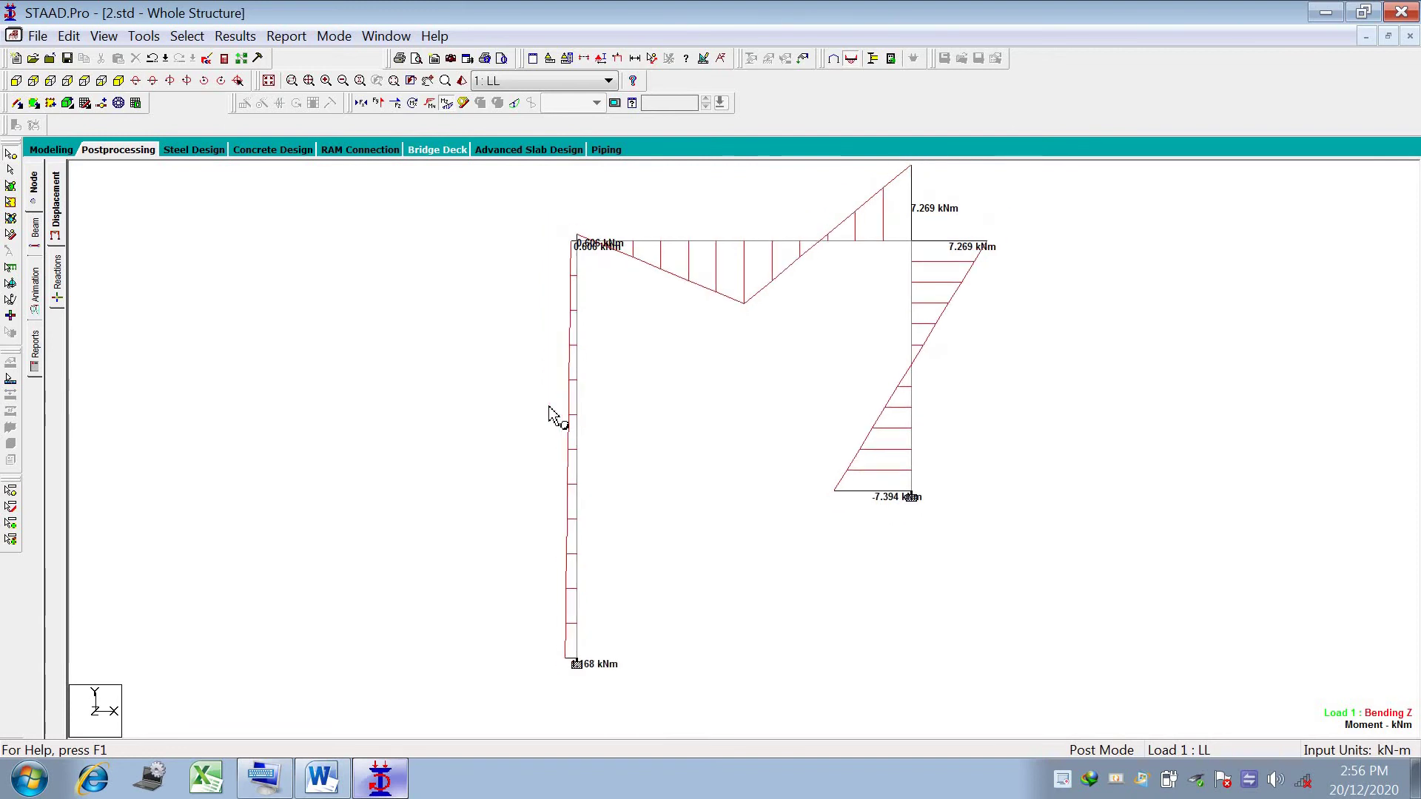
Change the beam result annotation from bending to shear values at the ends, and try to annotate the structure.
click(234, 36)
click(279, 364)
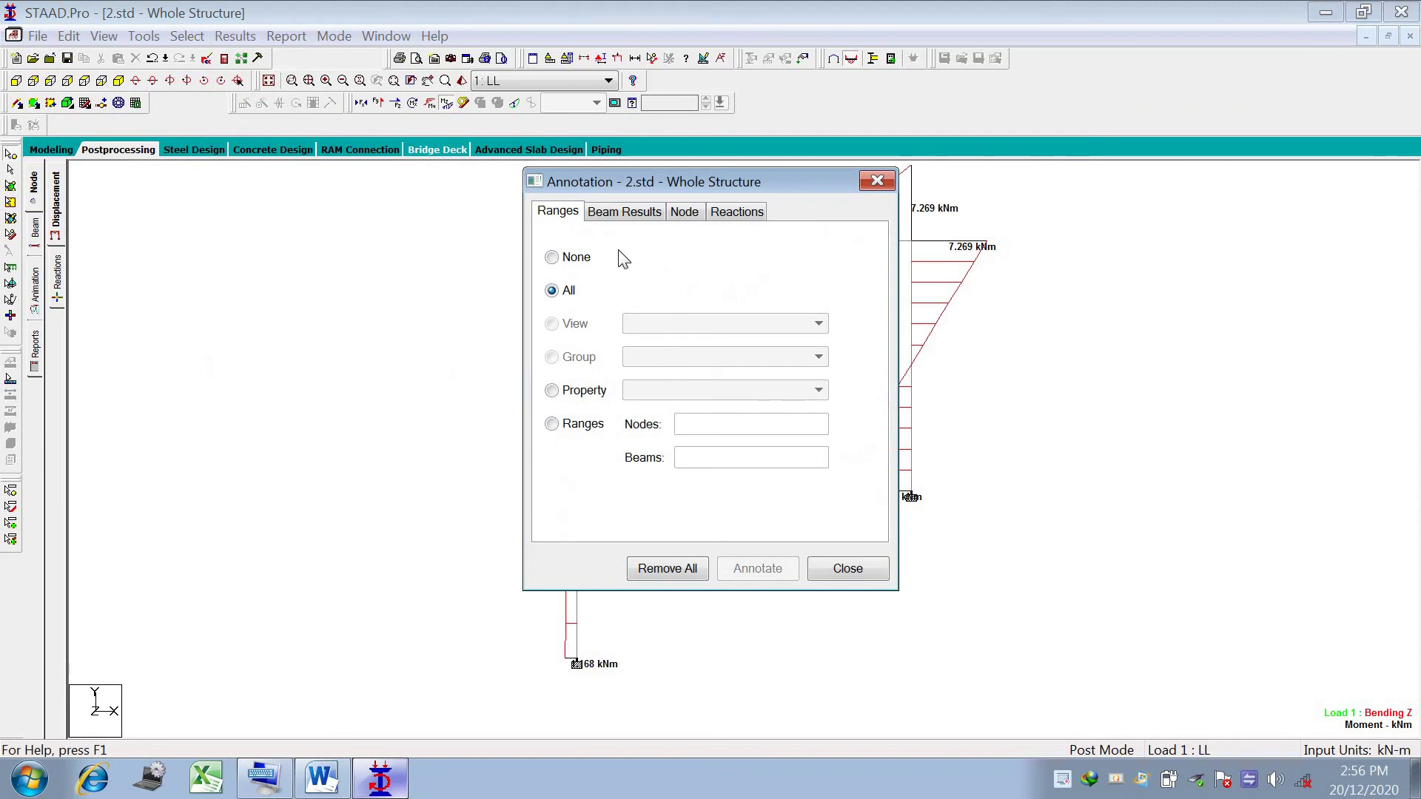
click(624, 215)
click(585, 264)
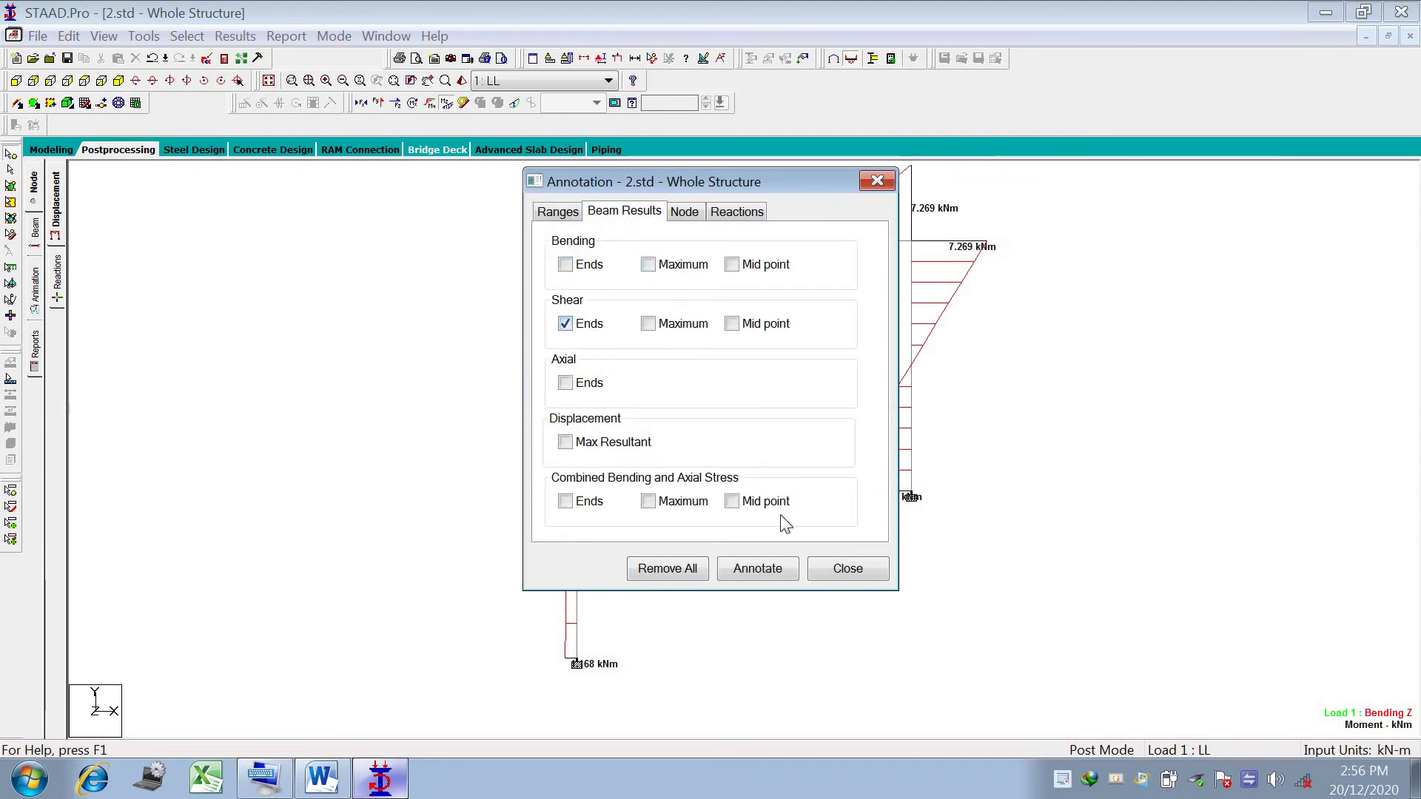
click(757, 570)
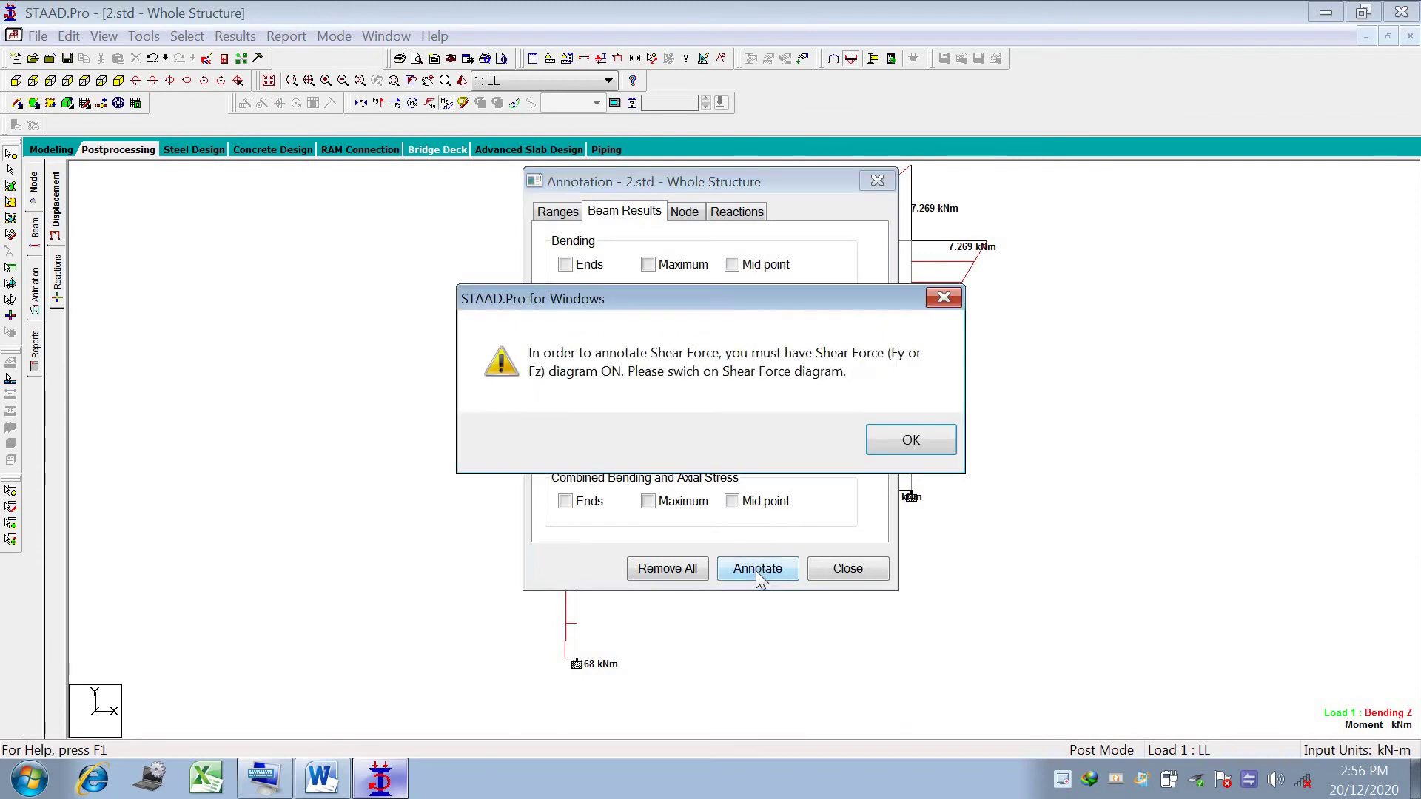
click(912, 444)
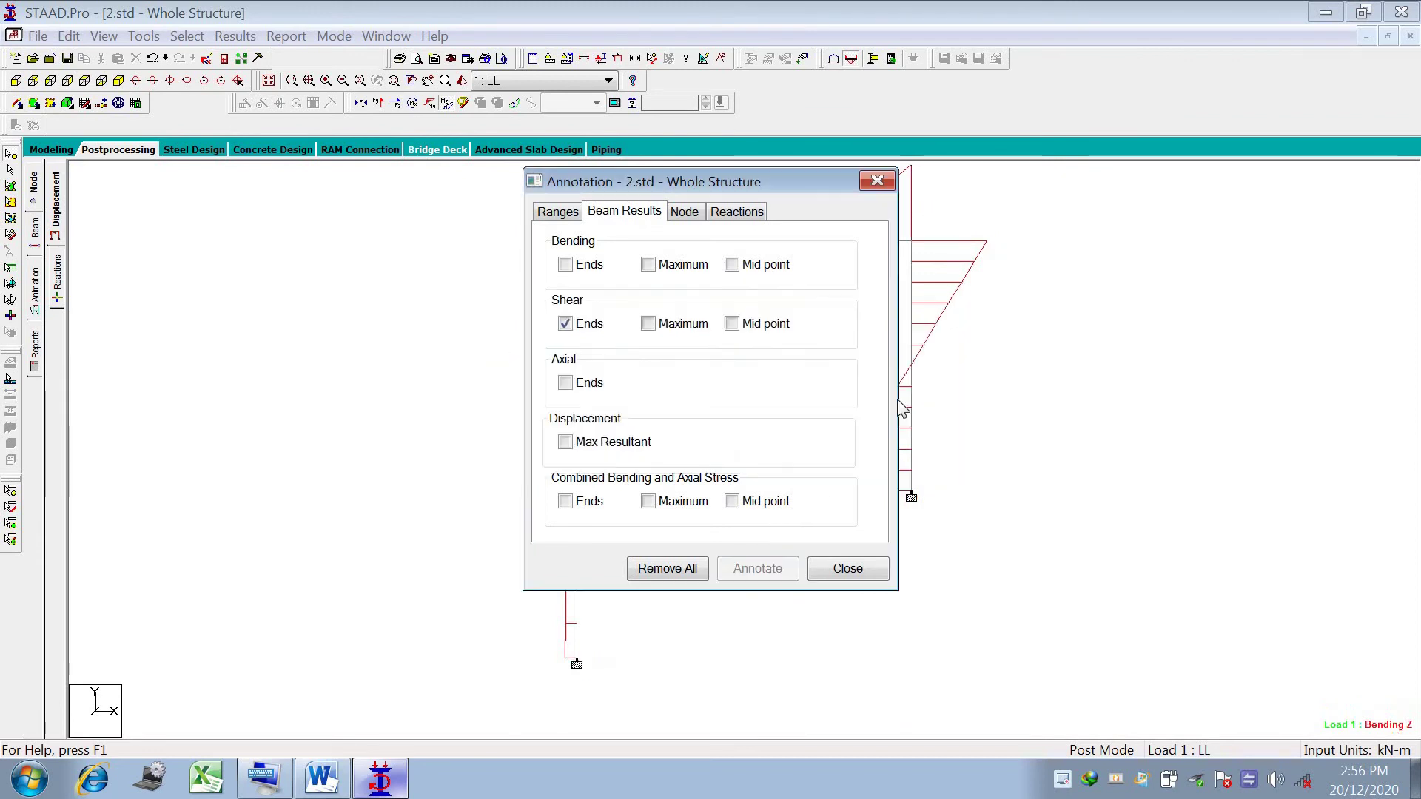
click(877, 180)
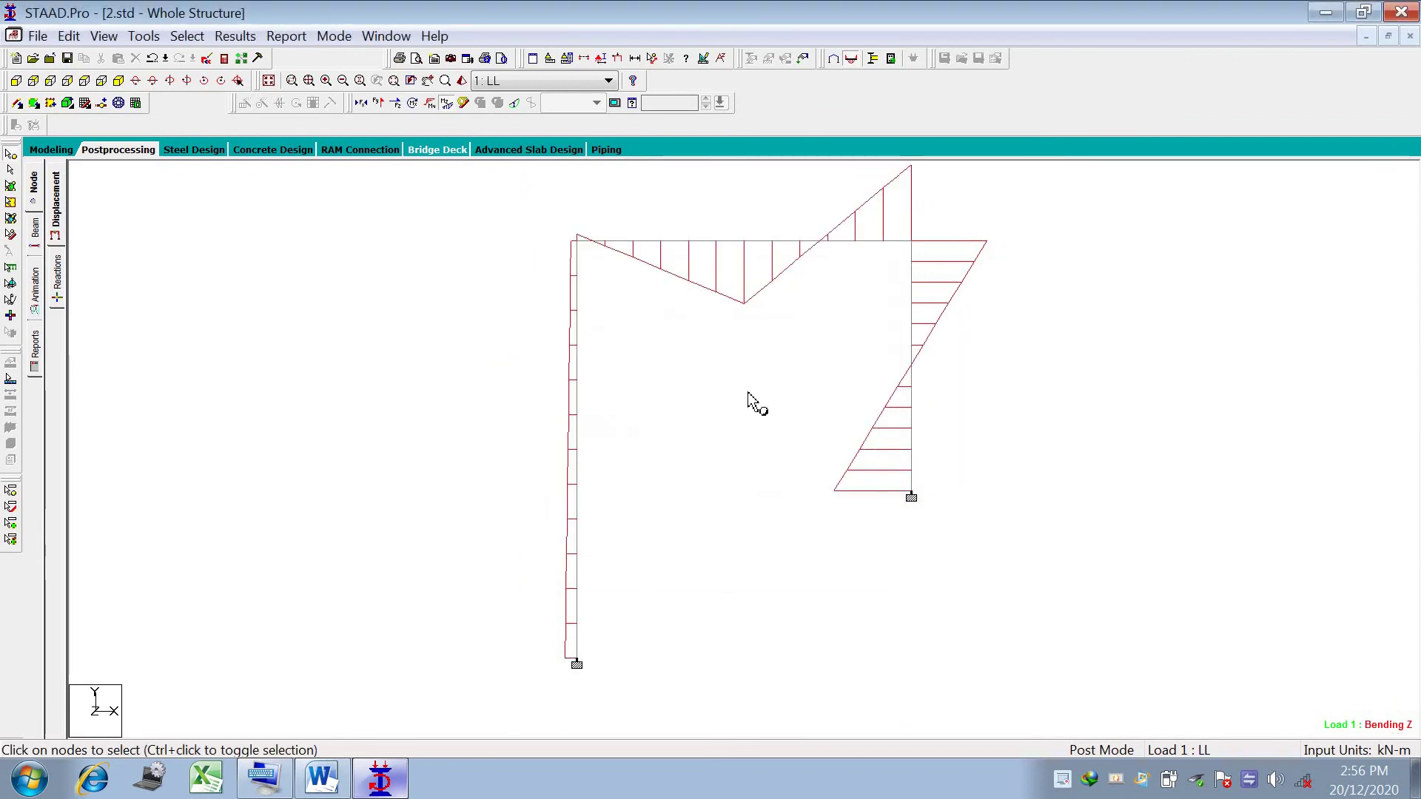
Select all three beams of the frame and try again to annotate the shear values at their ends.
drag(534, 207, 995, 675)
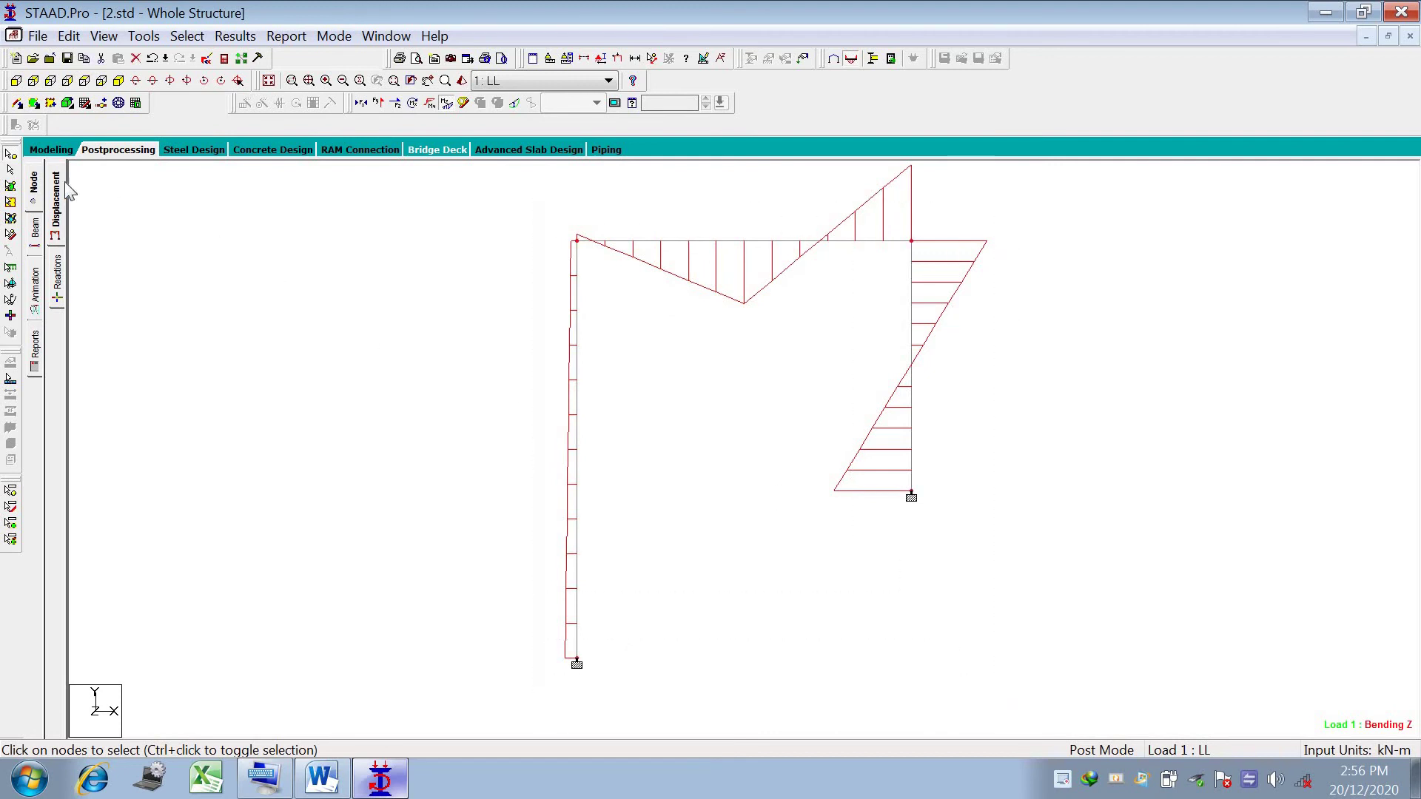
click(10, 169)
drag(487, 183, 984, 581)
click(235, 35)
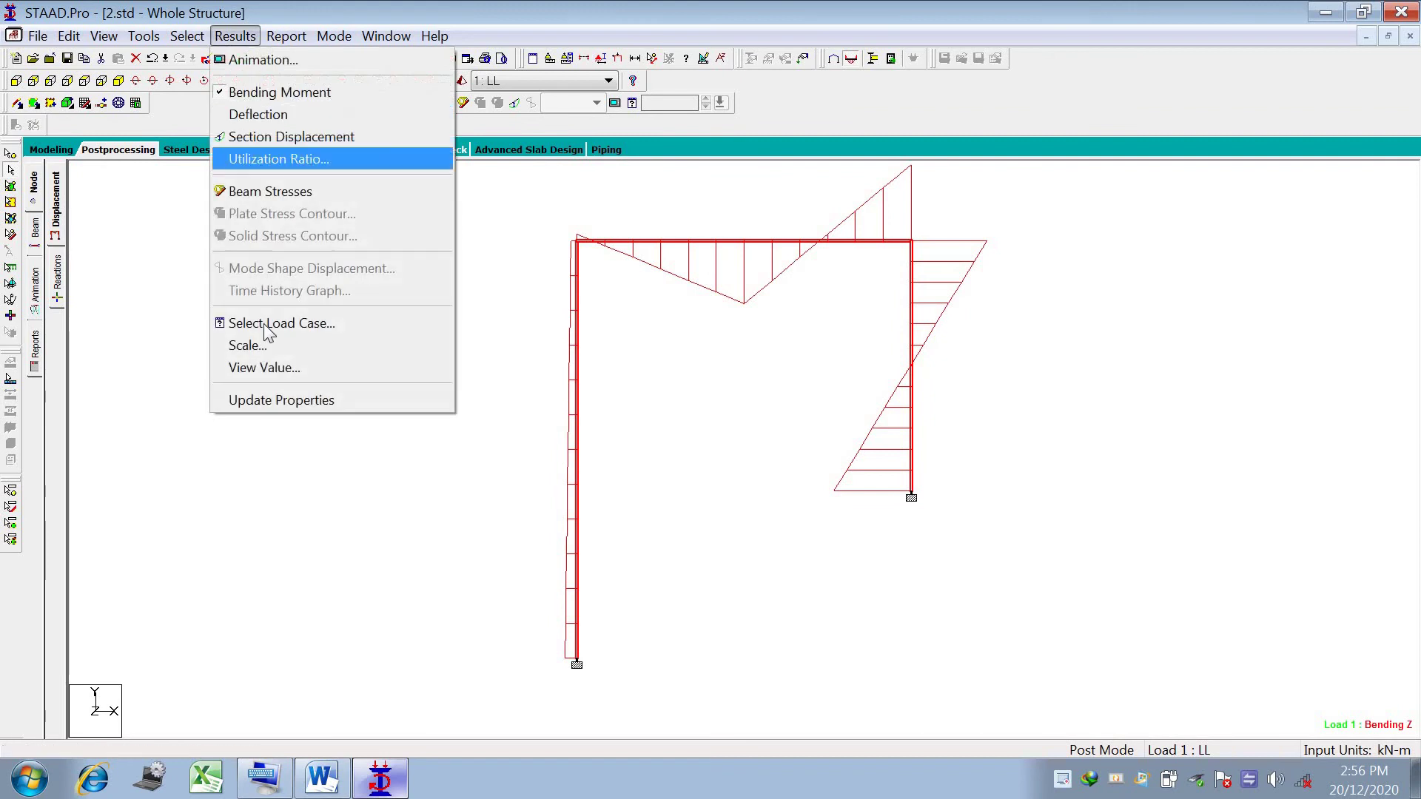
click(368, 368)
click(619, 215)
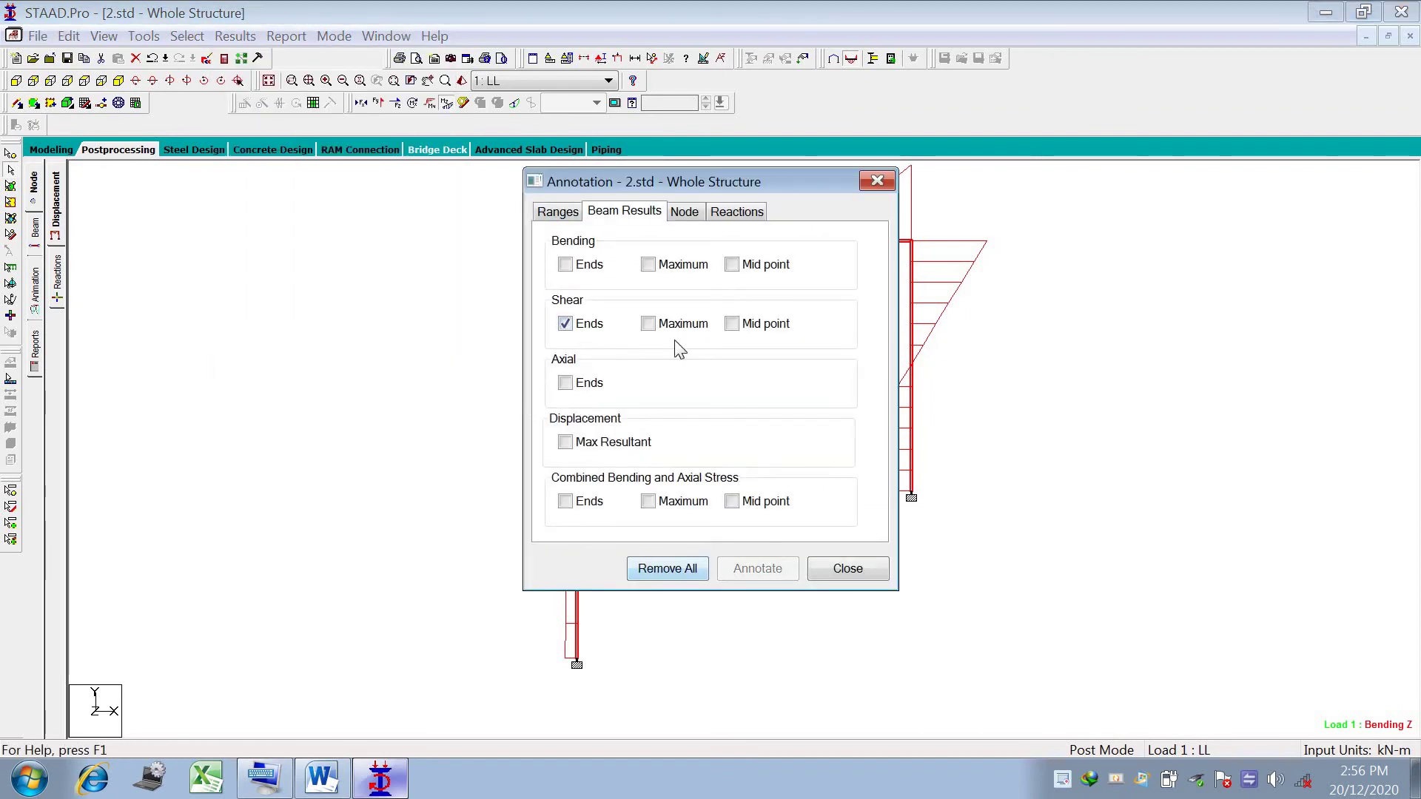
click(567, 324)
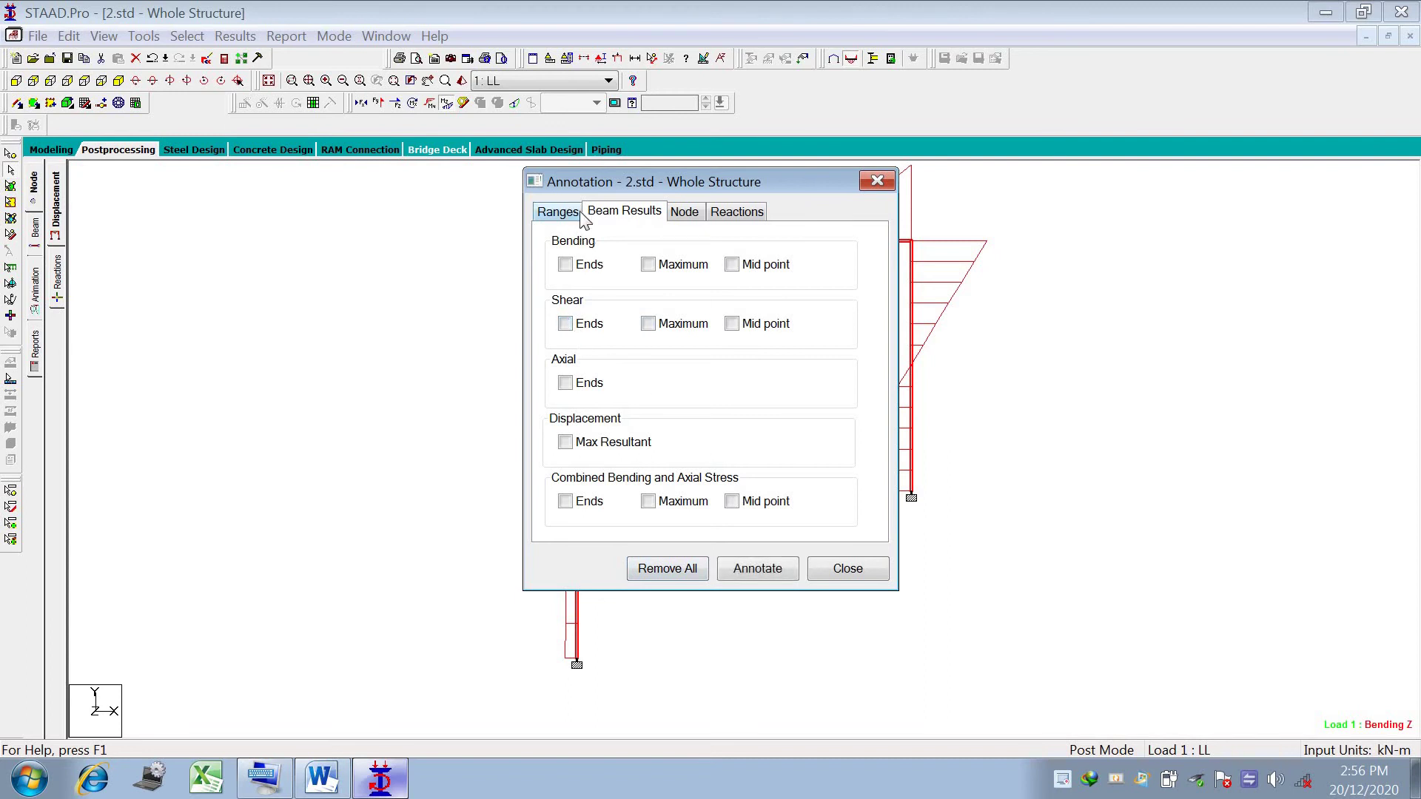
click(570, 327)
click(758, 570)
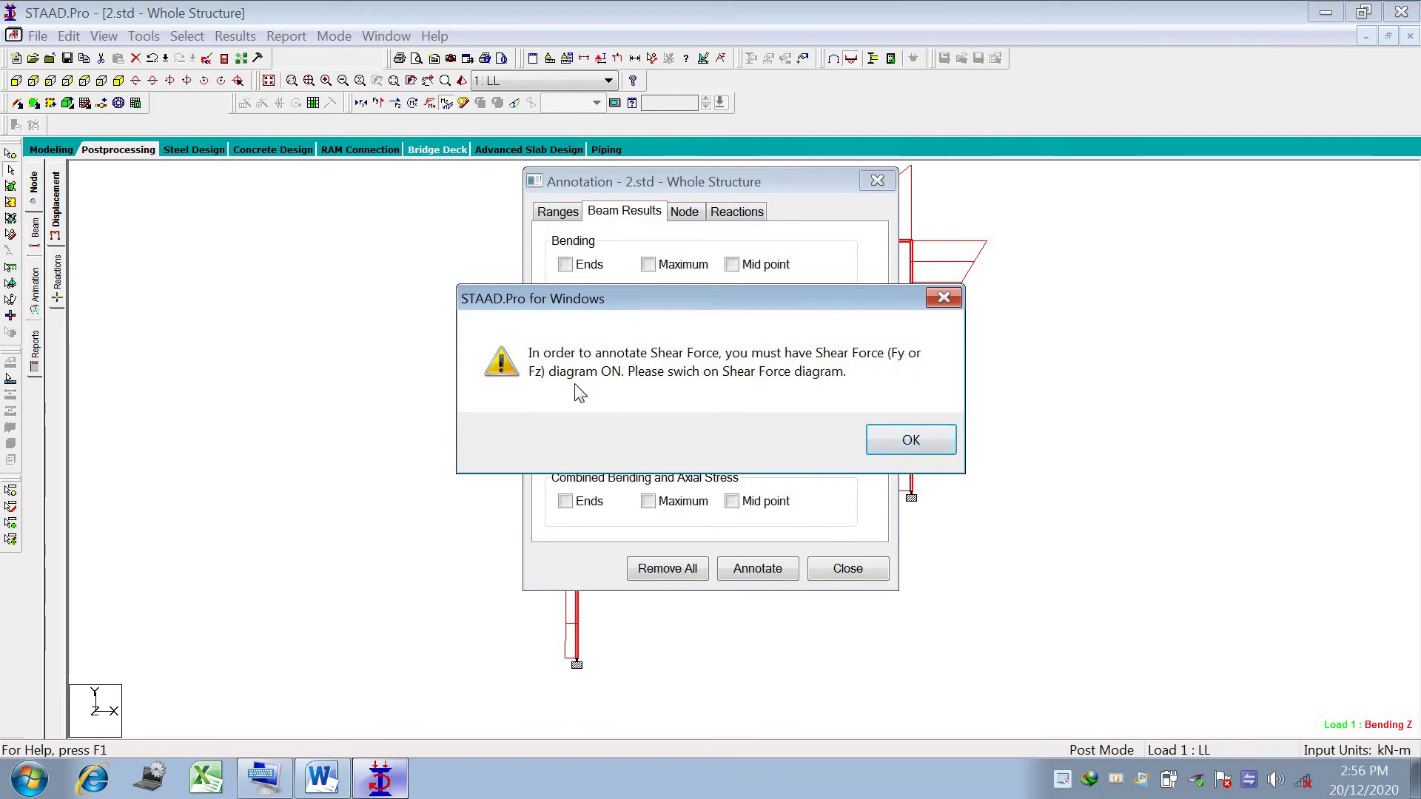
click(924, 437)
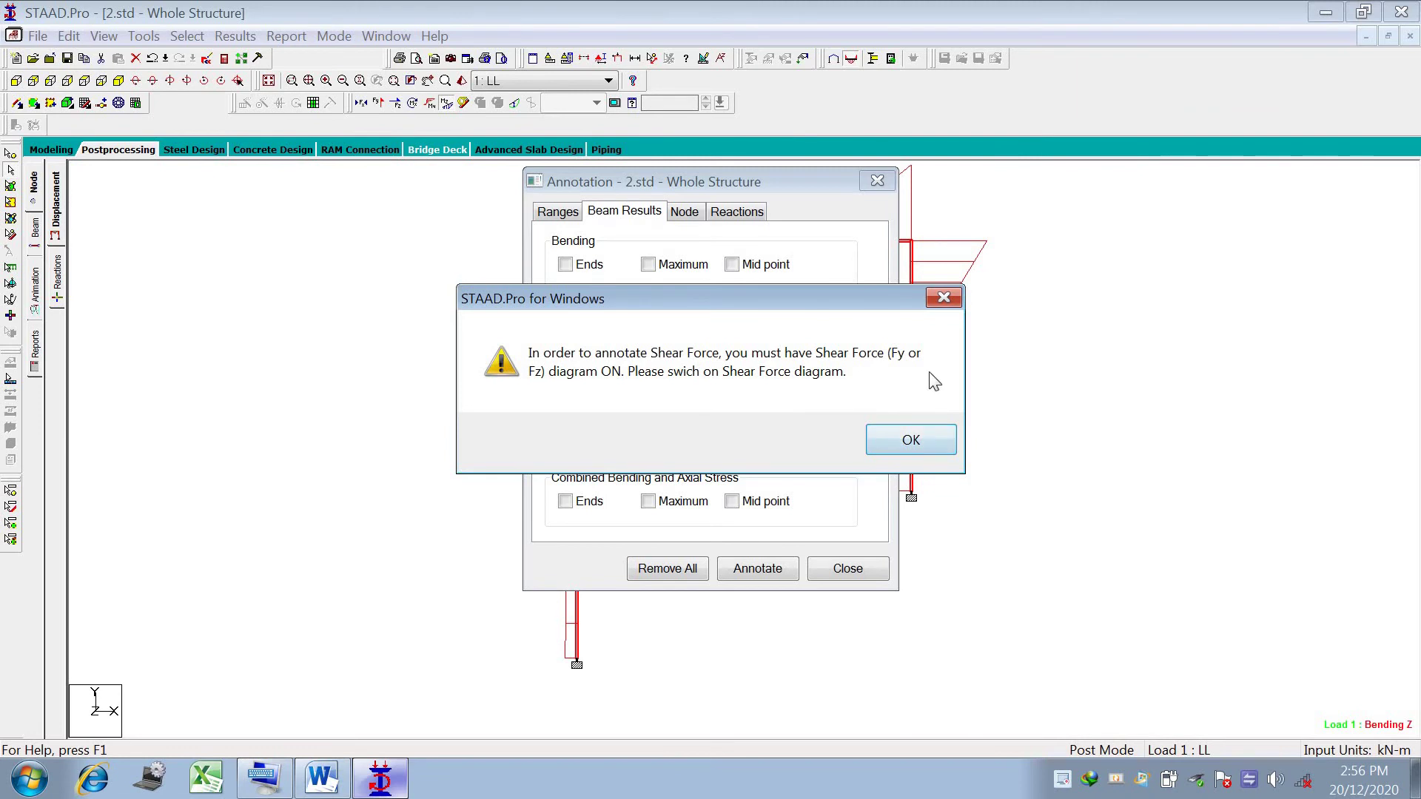
key(Escape)
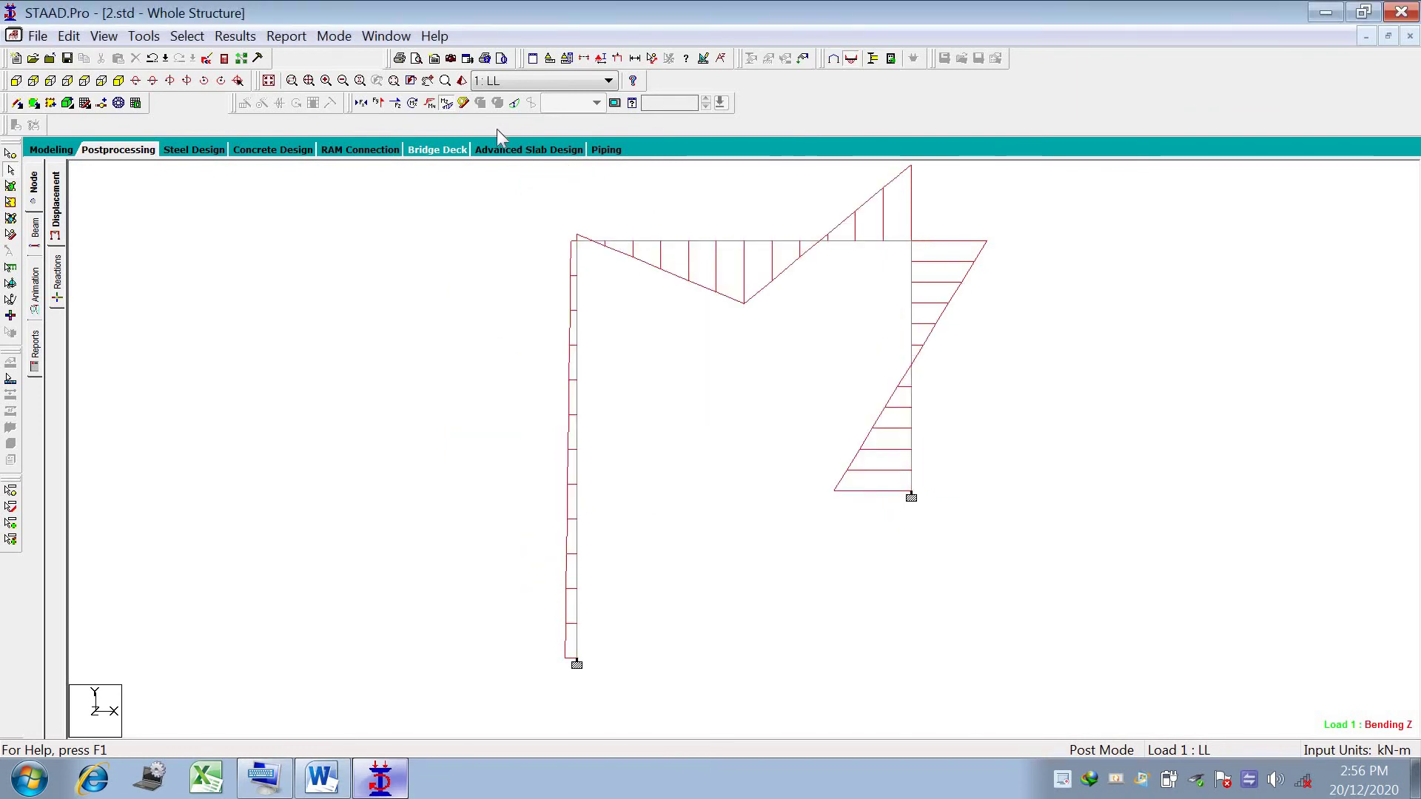
Turn off the Bending Z diagram and display the Shear Y force diagram for the whole frame.
click(455, 108)
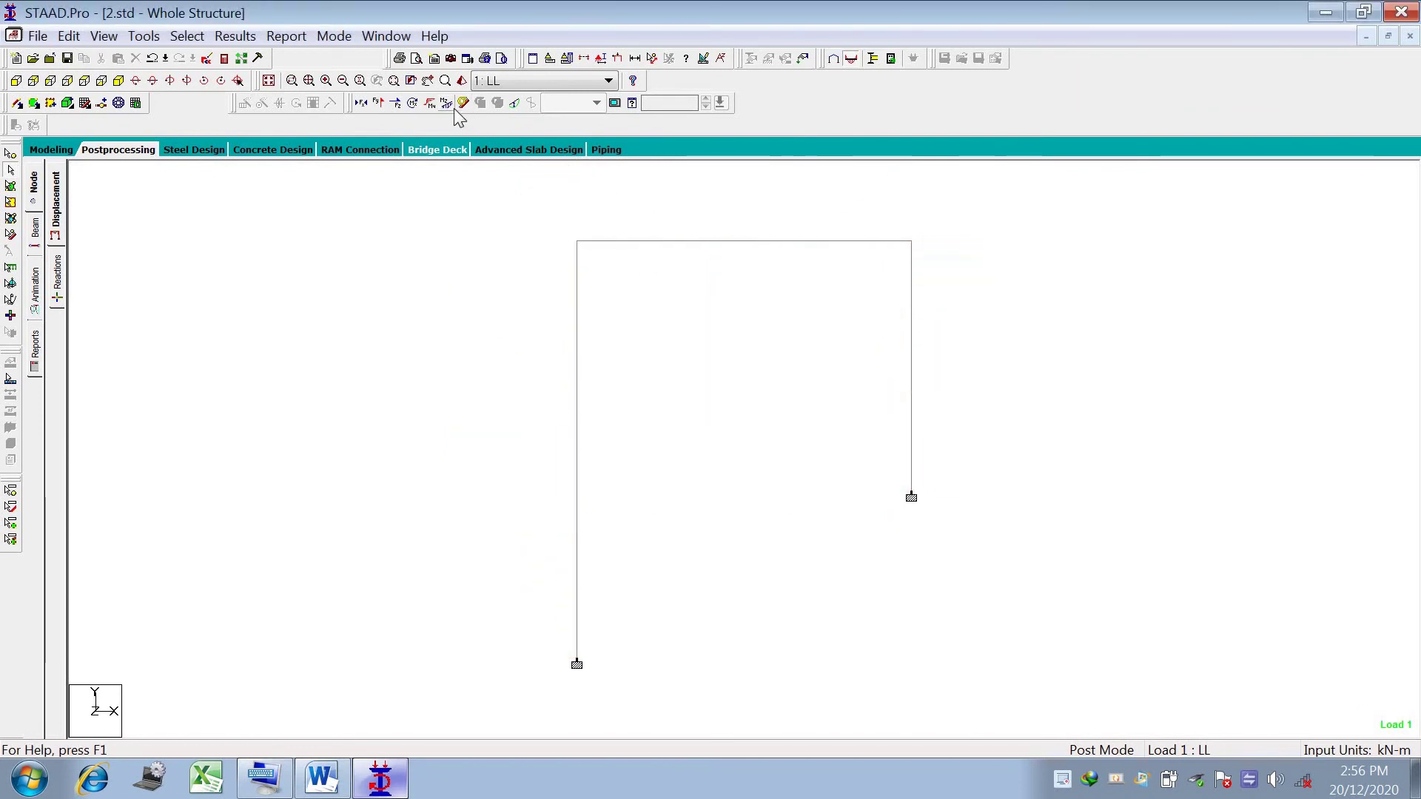
click(379, 103)
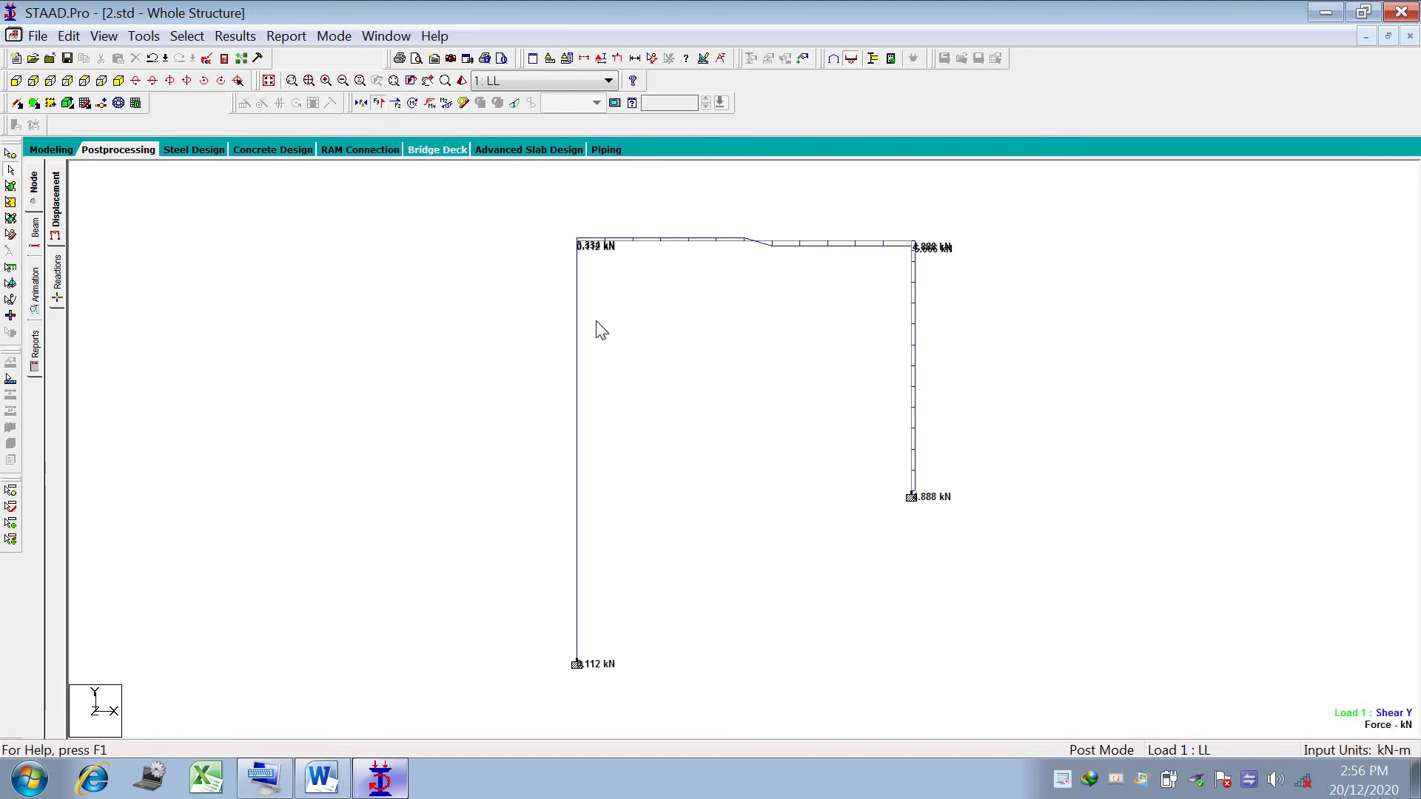
scroll(633, 328, up, 1)
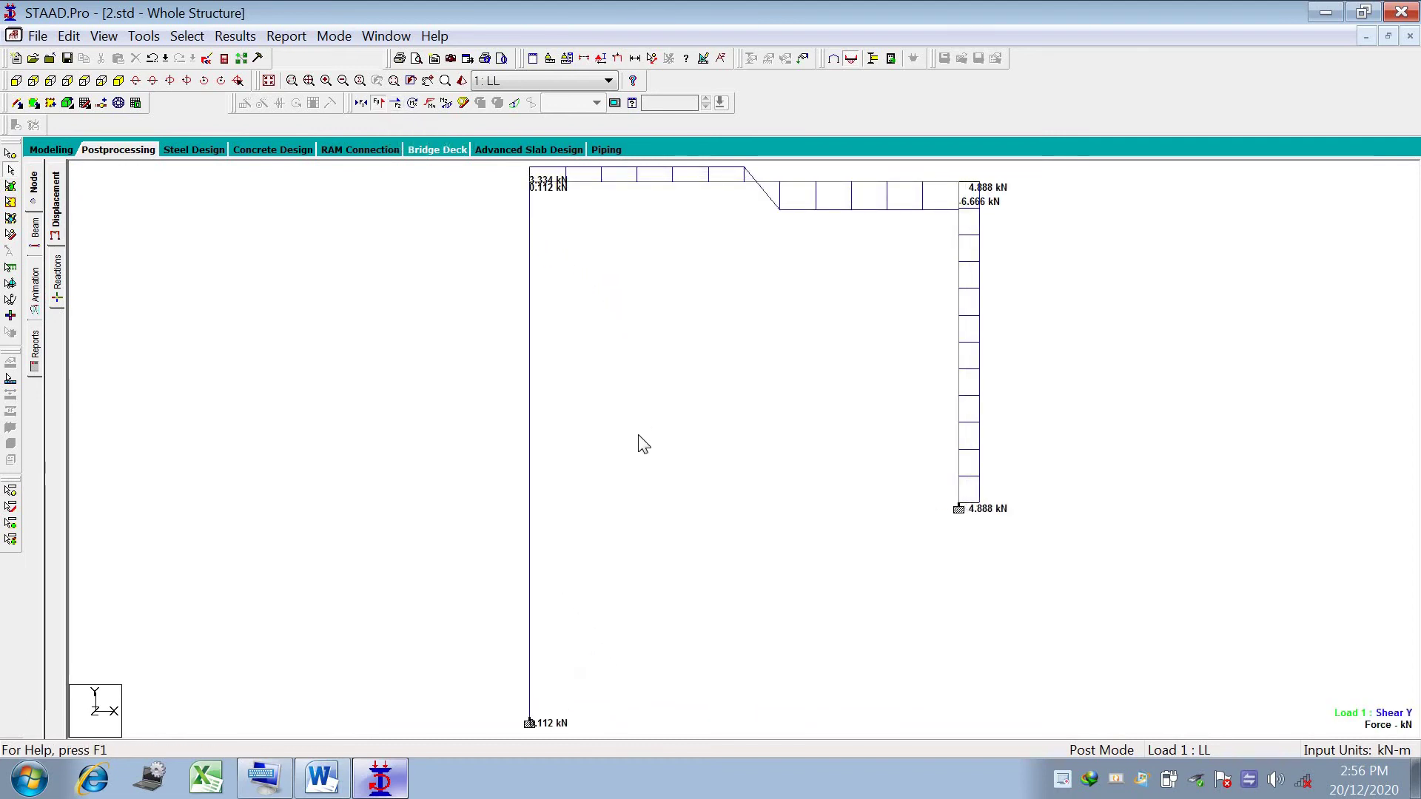
scroll(649, 657, down, 1)
scroll(649, 656, down, 1)
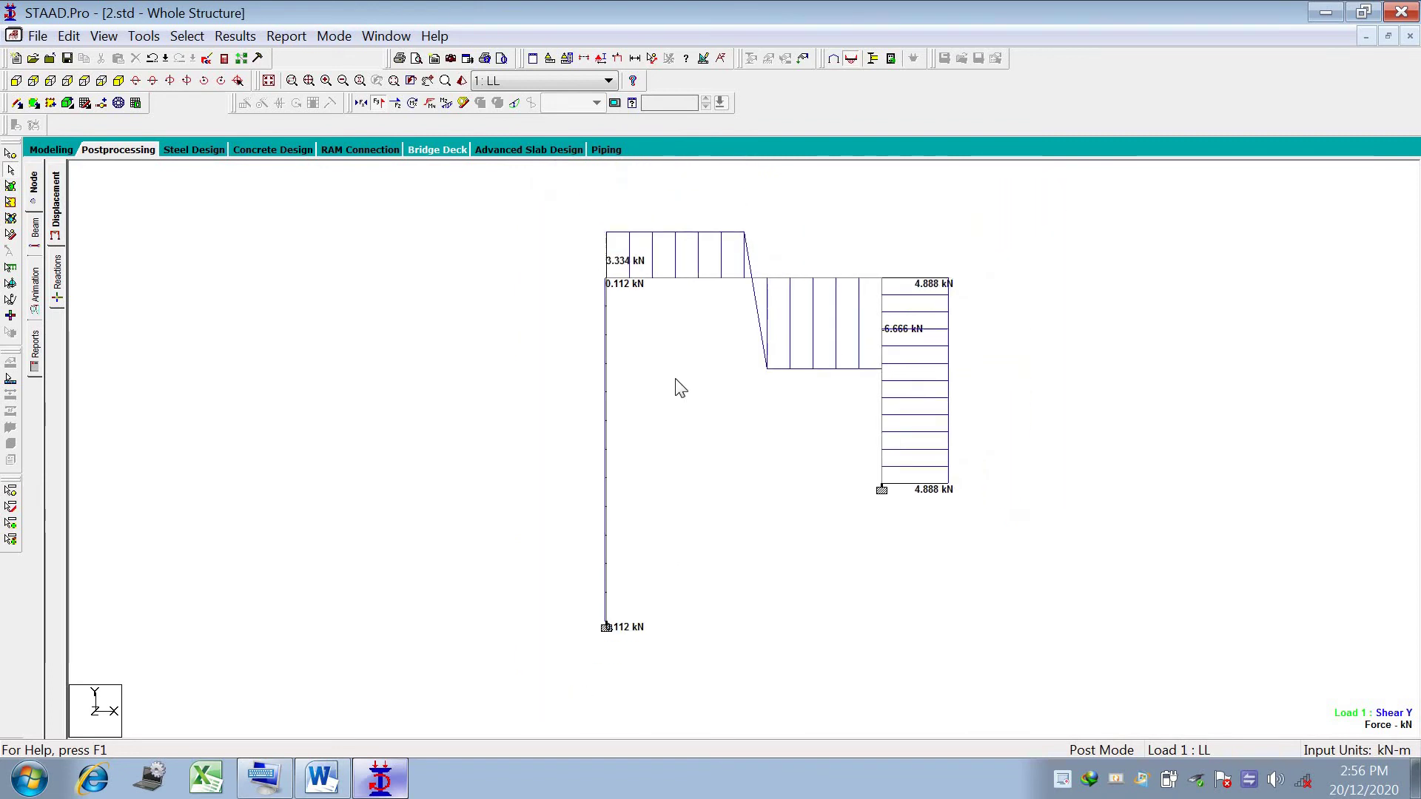
scroll(707, 222, up, 1)
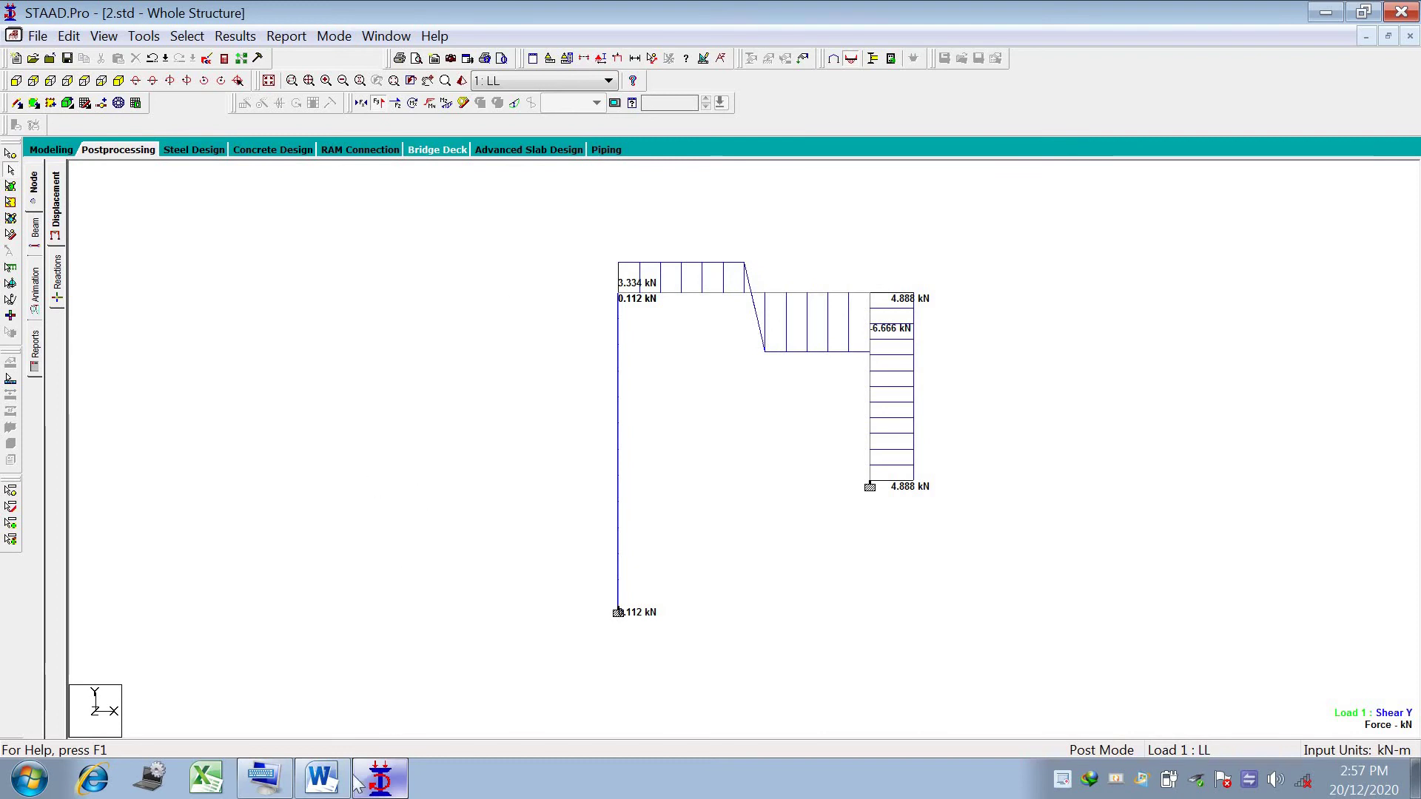
Switch to the lab manual in Word and examine the Practical No. 3 frame figure, given data table and d2 depth calculation.
click(322, 778)
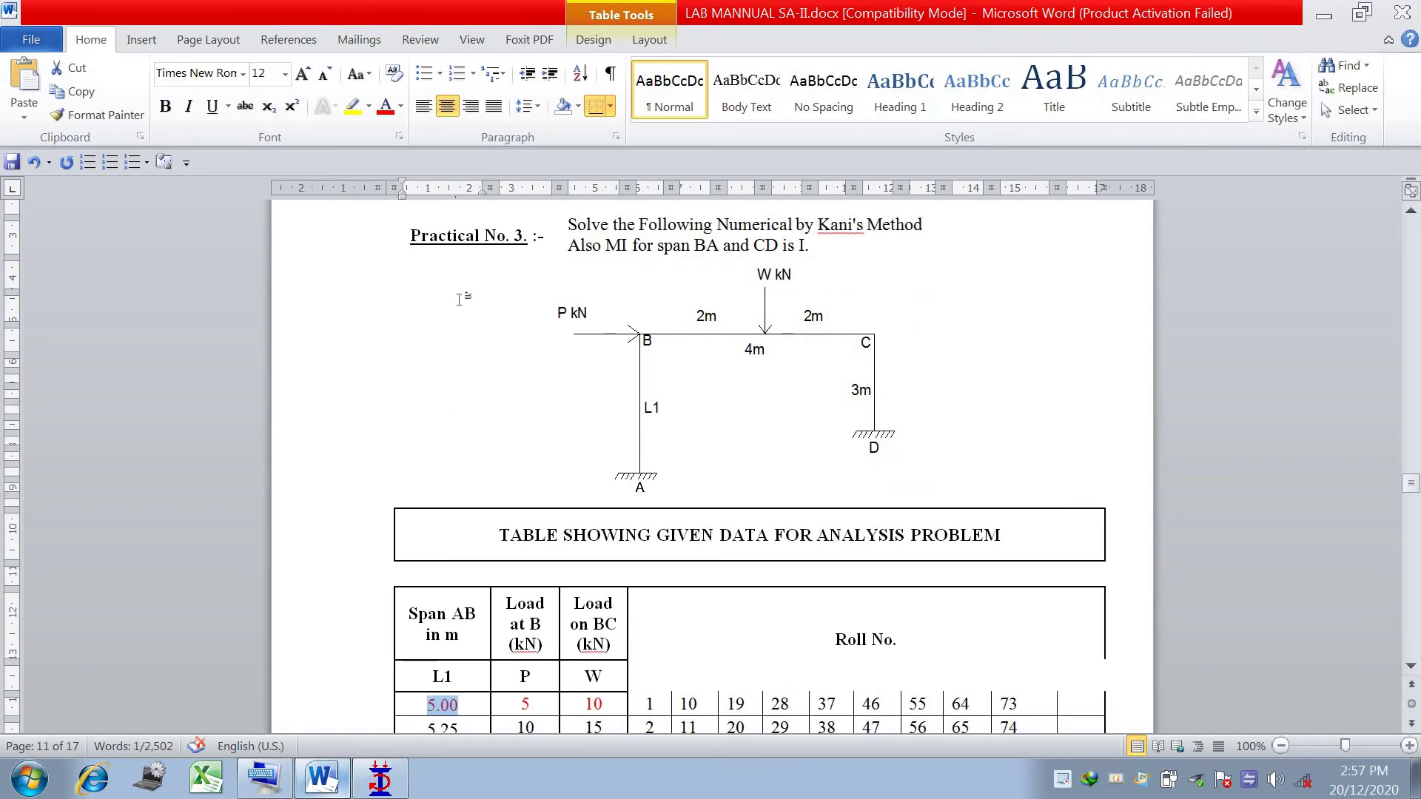
scroll(453, 308, down, 3)
scroll(403, 321, up, 3)
scroll(424, 302, down, 3)
scroll(425, 302, down, 2)
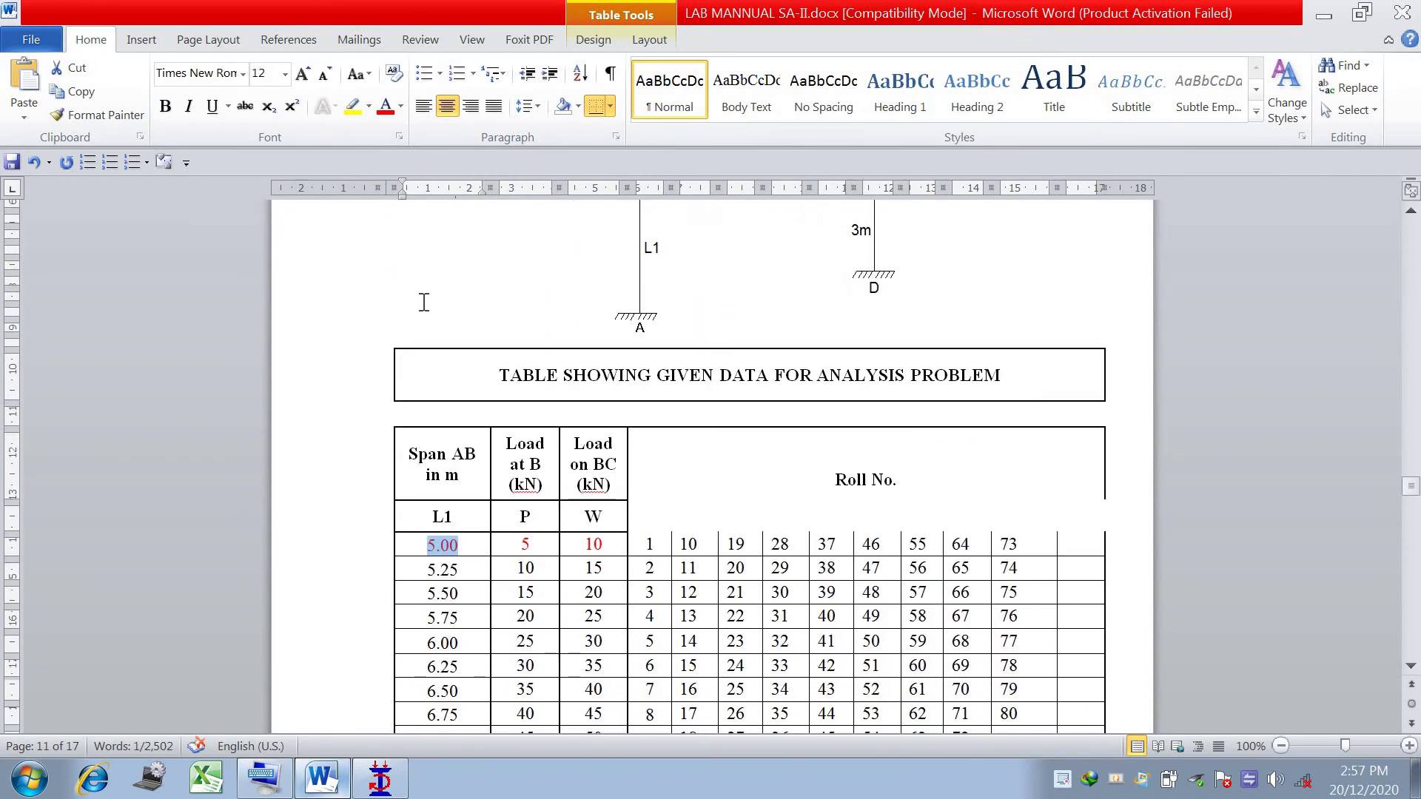
scroll(424, 302, up, 2)
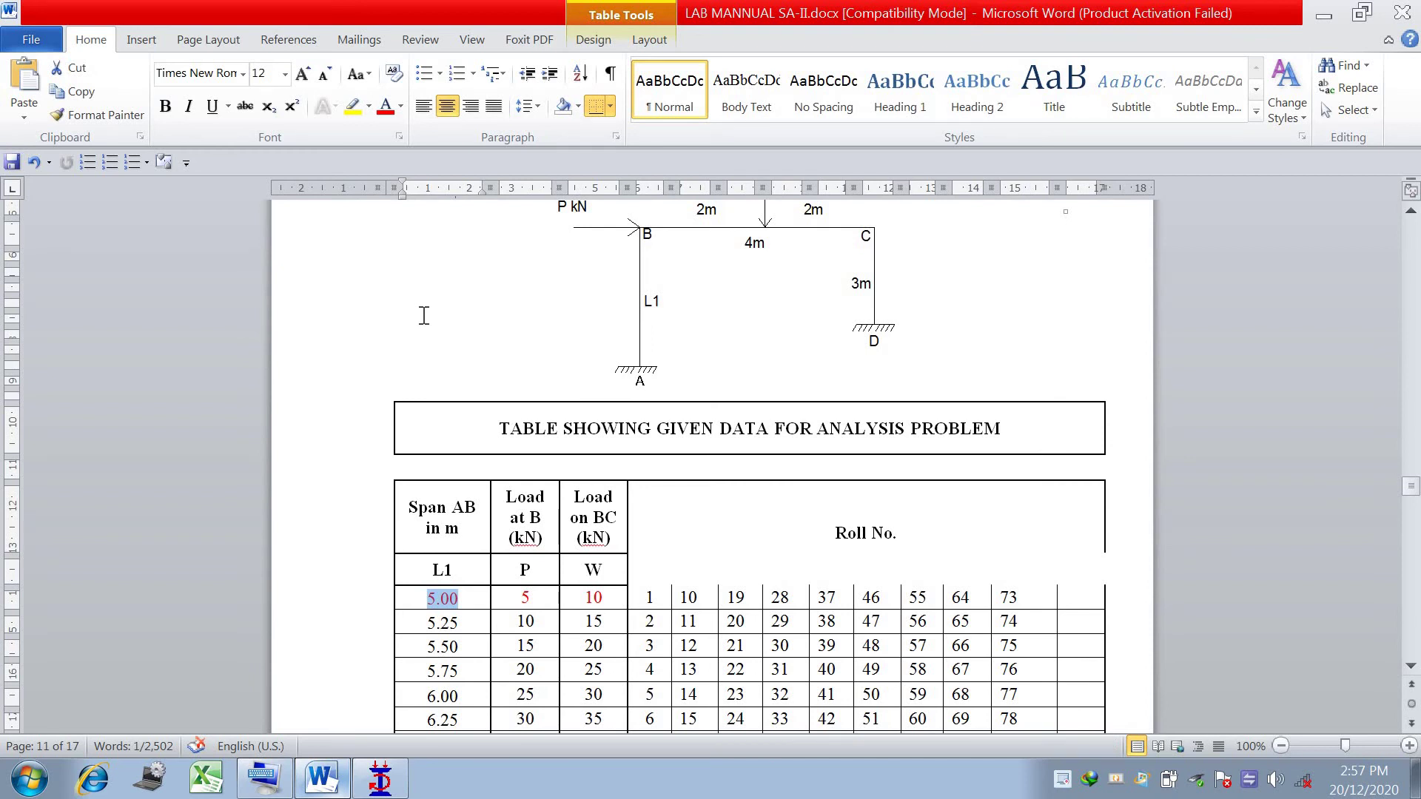
scroll(425, 318, down, 2)
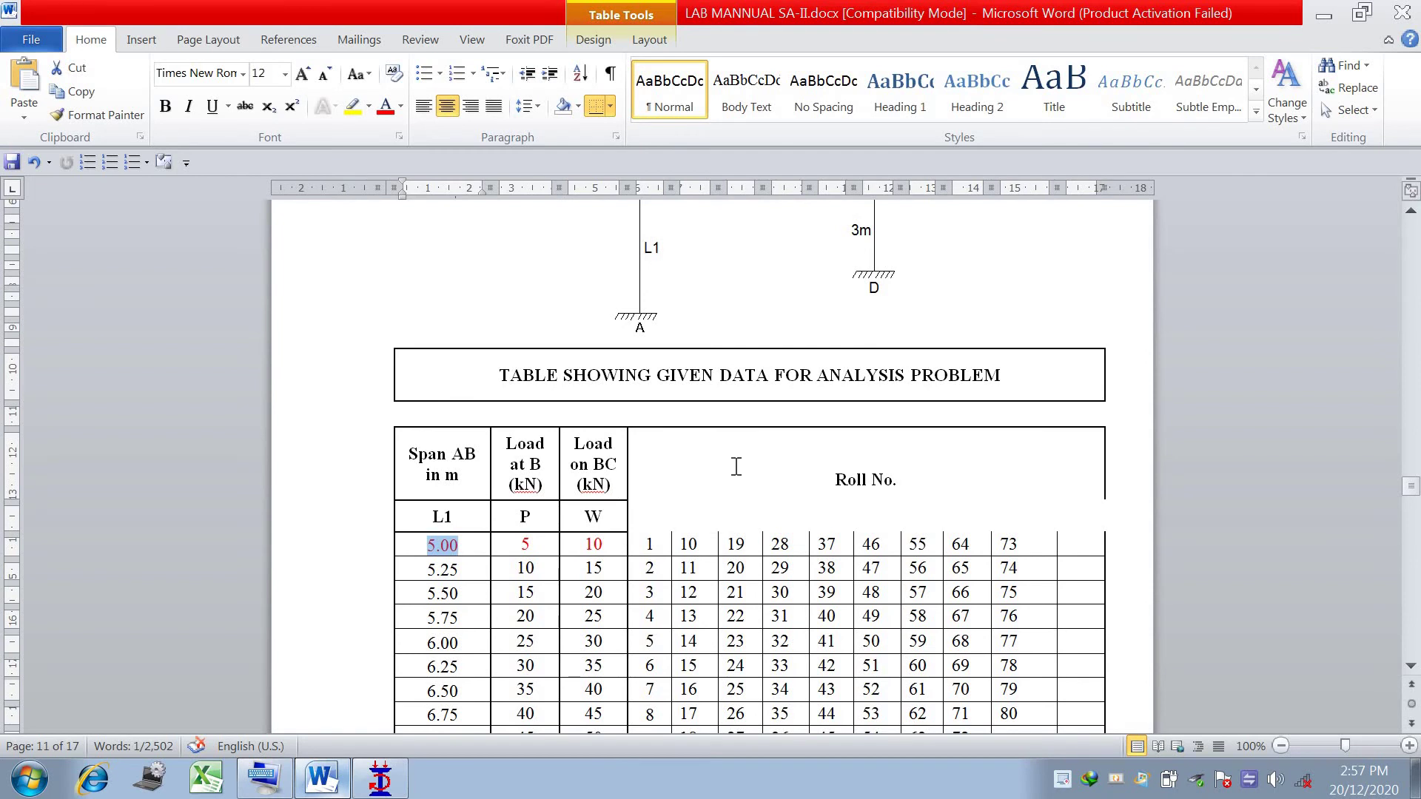
scroll(547, 526, down, 2)
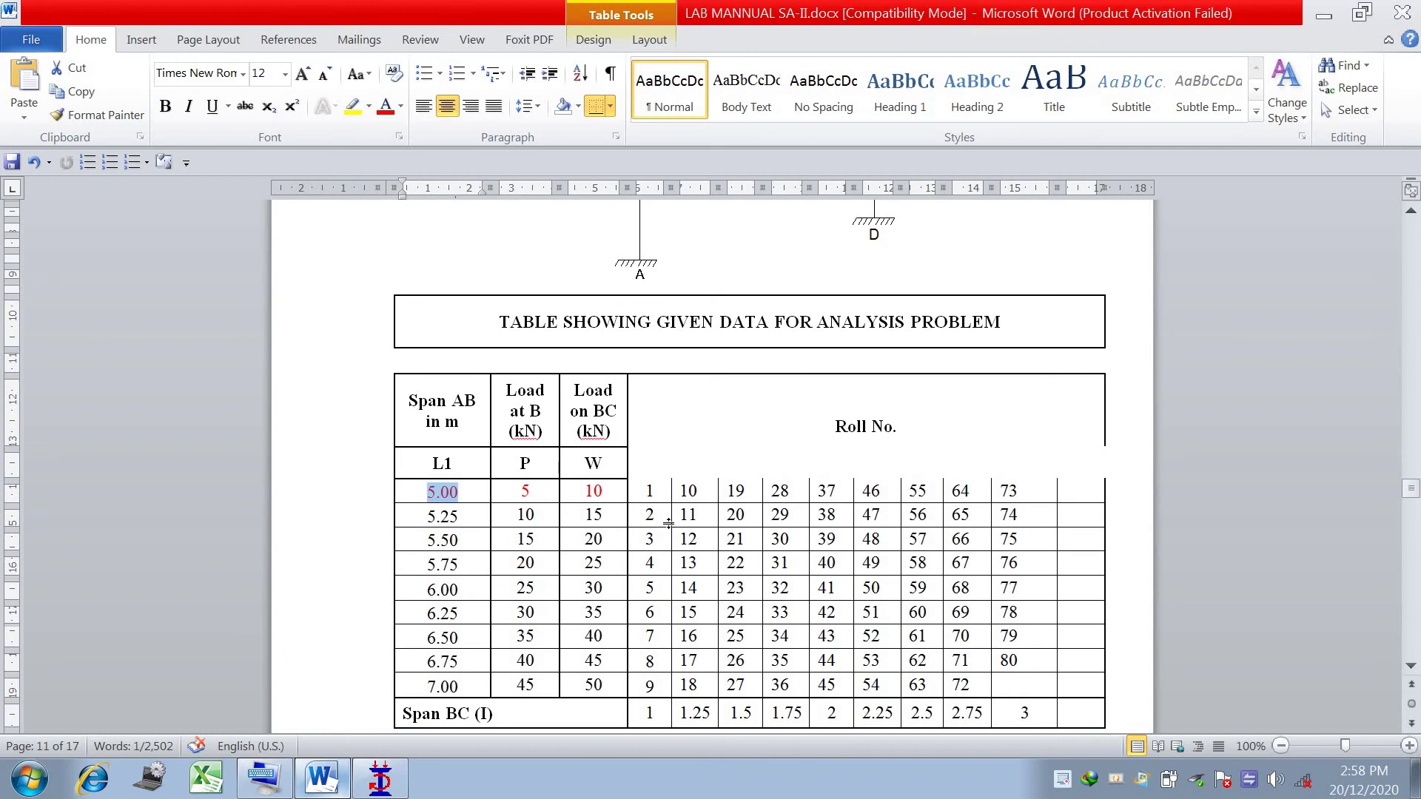
scroll(669, 525, down, 8)
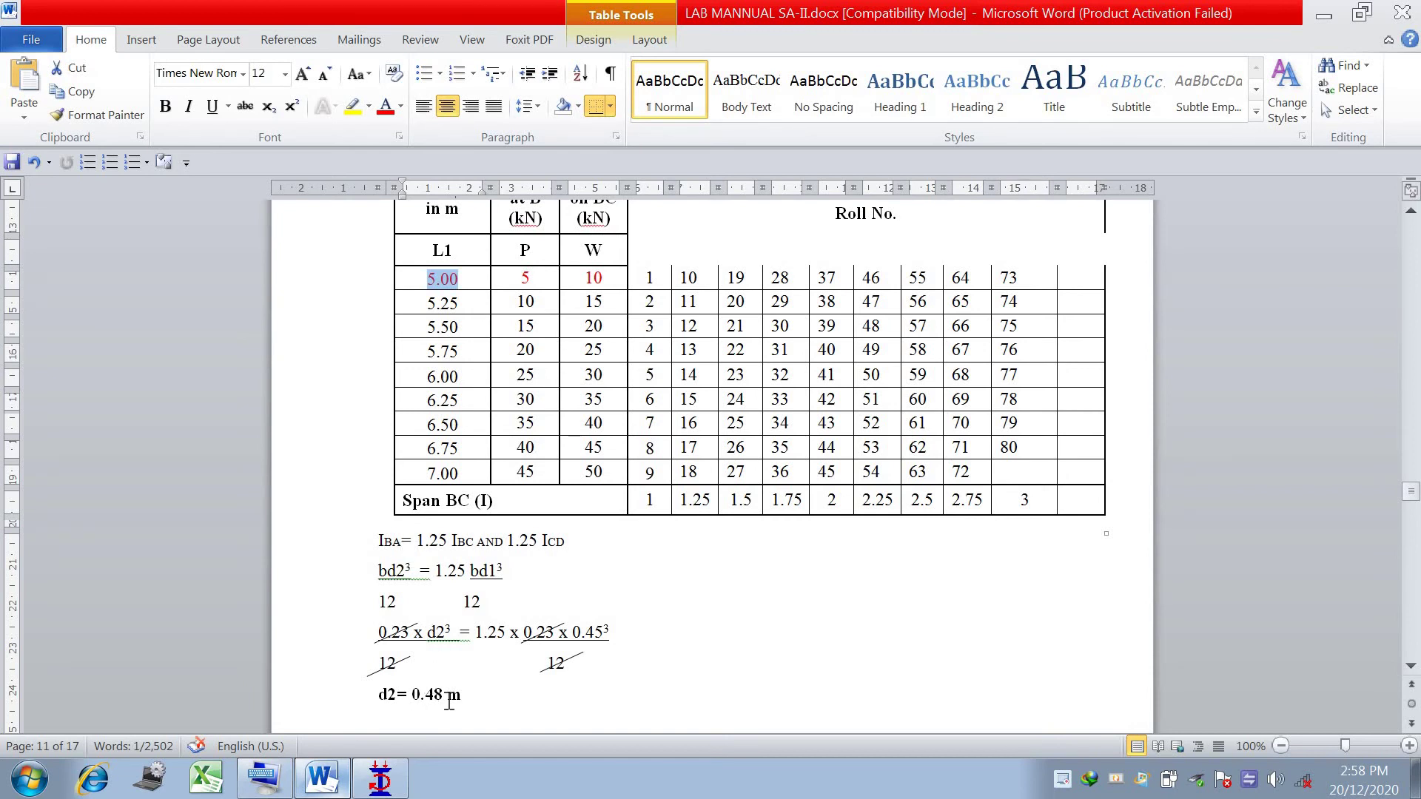
scroll(450, 700, up, 5)
scroll(450, 696, up, 7)
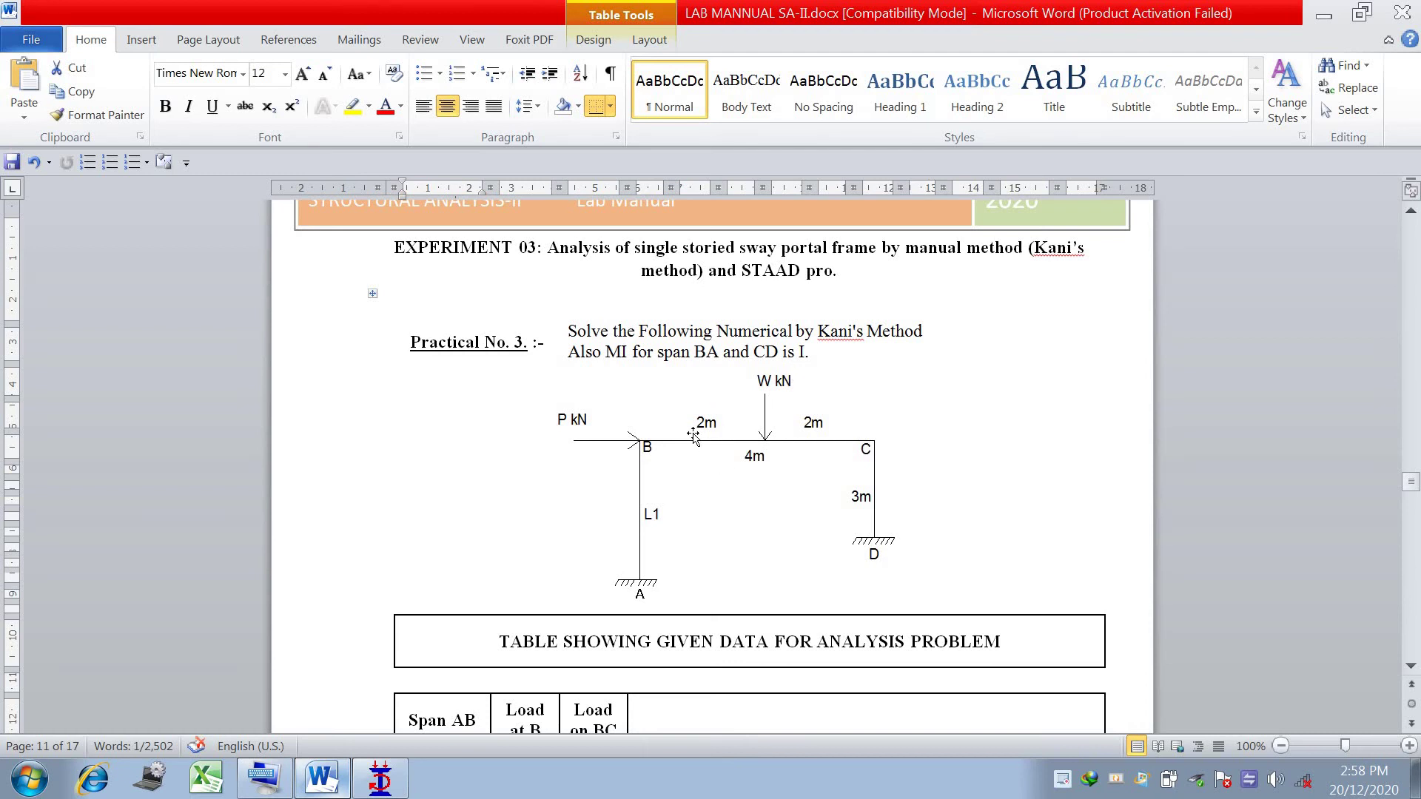
scroll(674, 415, down, 1)
scroll(668, 411, down, 11)
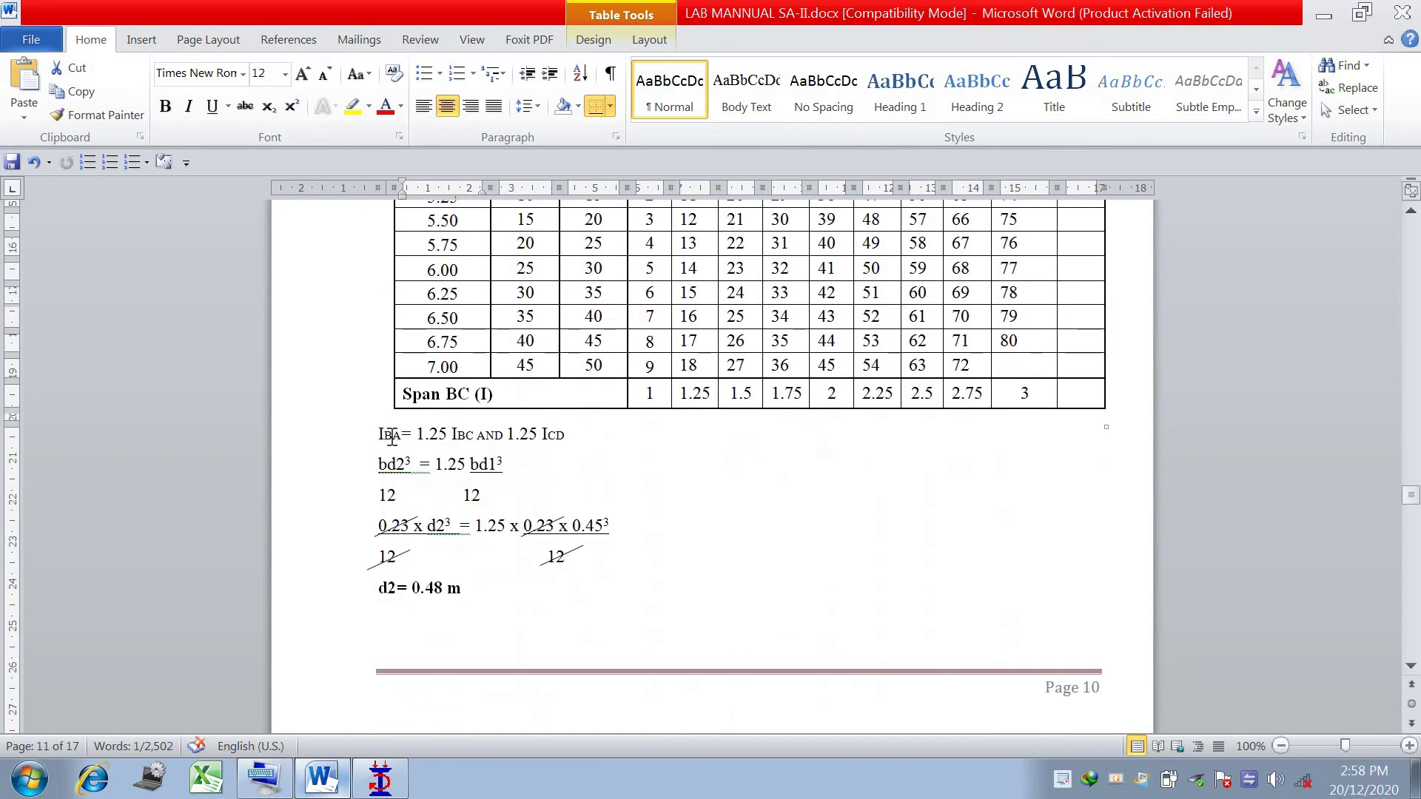
Delete the line "IBA= 1.25 IBC and 1.25 ICD" directly below the given data table.
drag(380, 438, 587, 439)
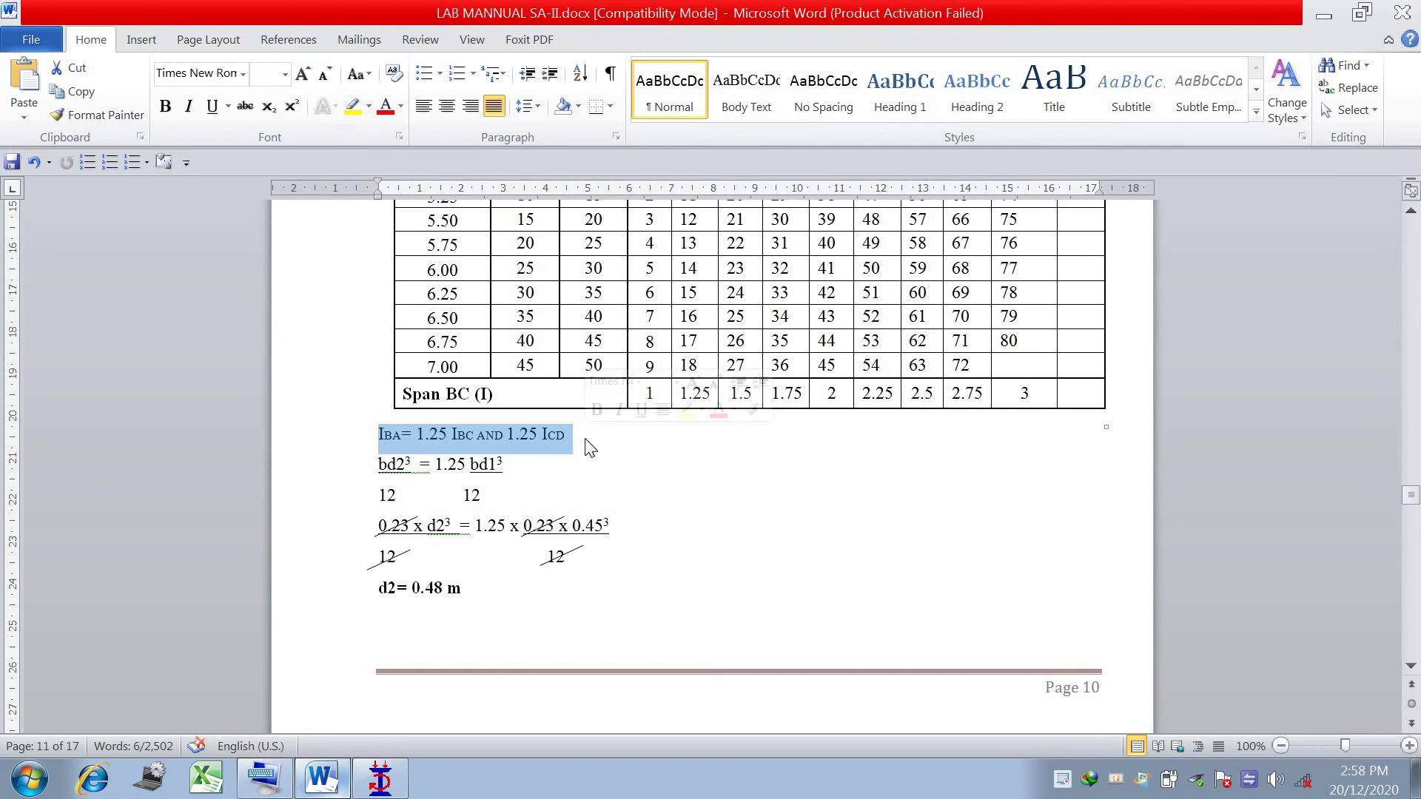
key(Delete)
Compare the portal frame figure and its given data with the bd2³ depth calculation below the table.
scroll(669, 346, up, 10)
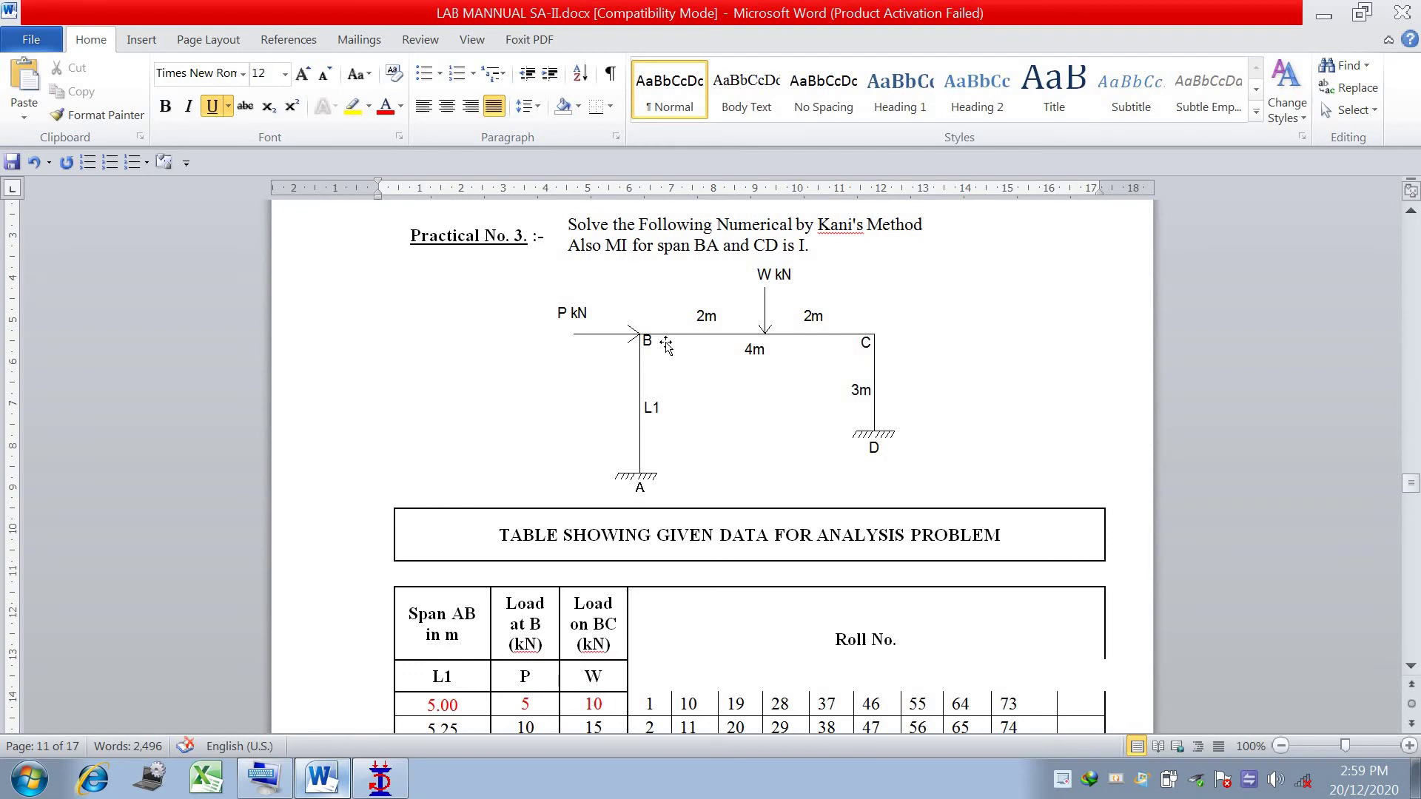
scroll(667, 347, down, 14)
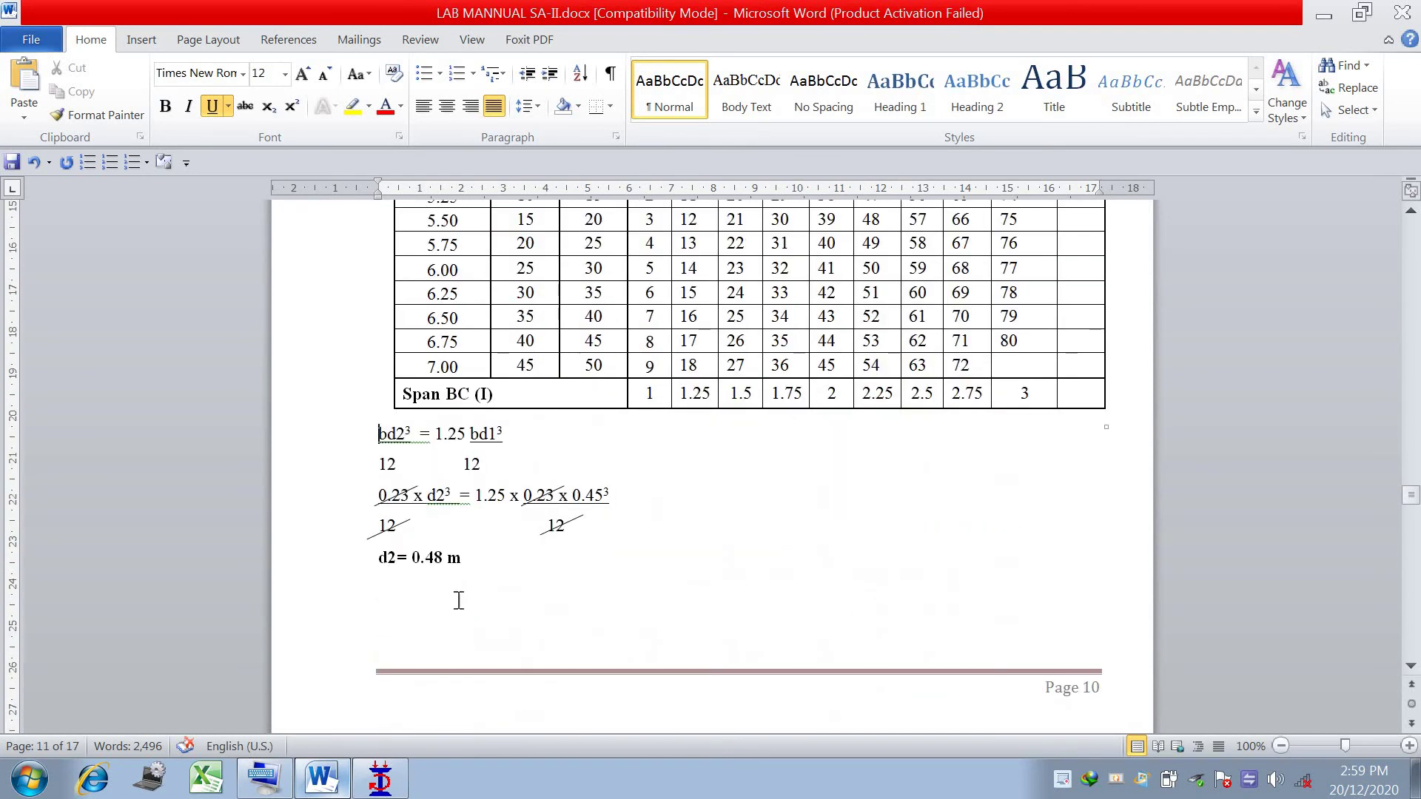
scroll(433, 514, up, 10)
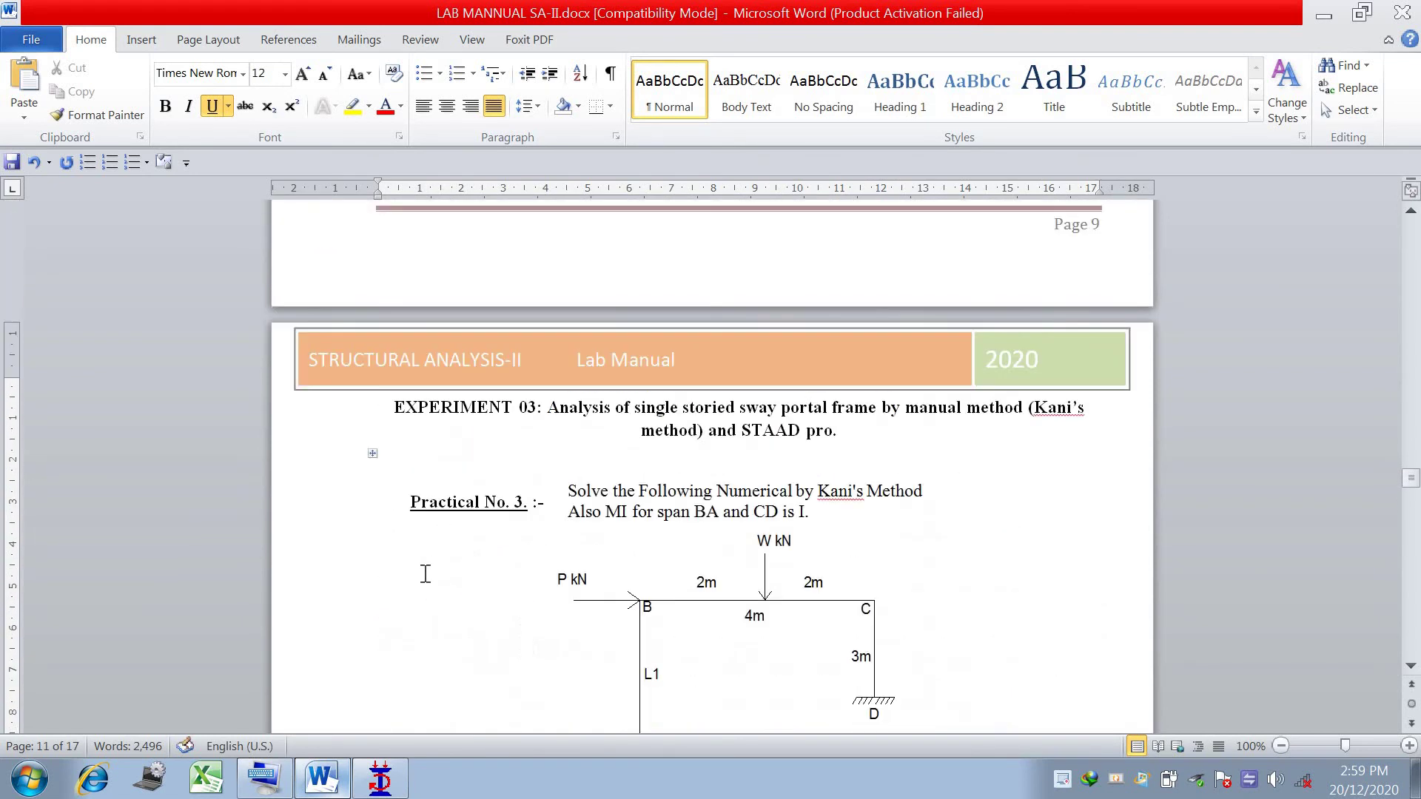
scroll(850, 602, down, 3)
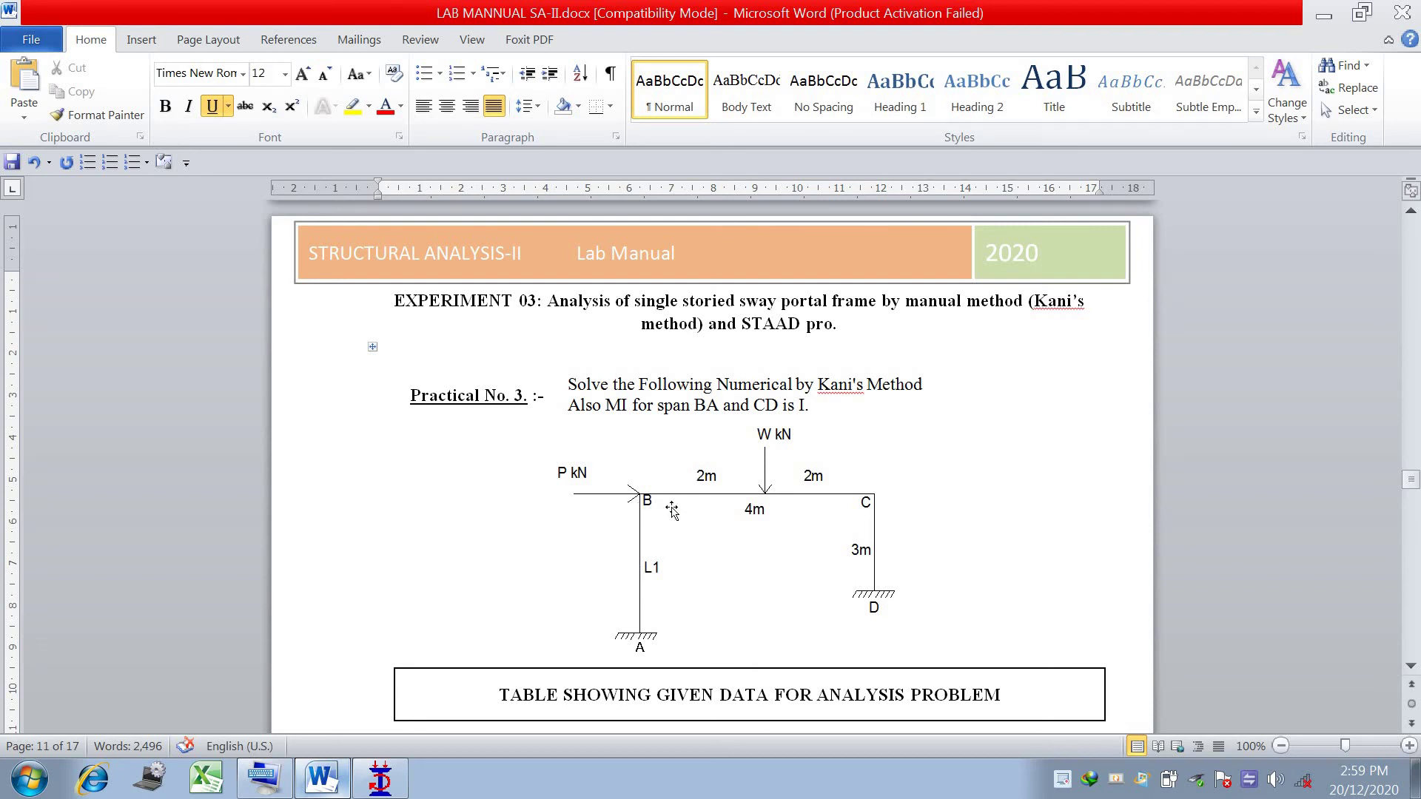
scroll(705, 510, down, 10)
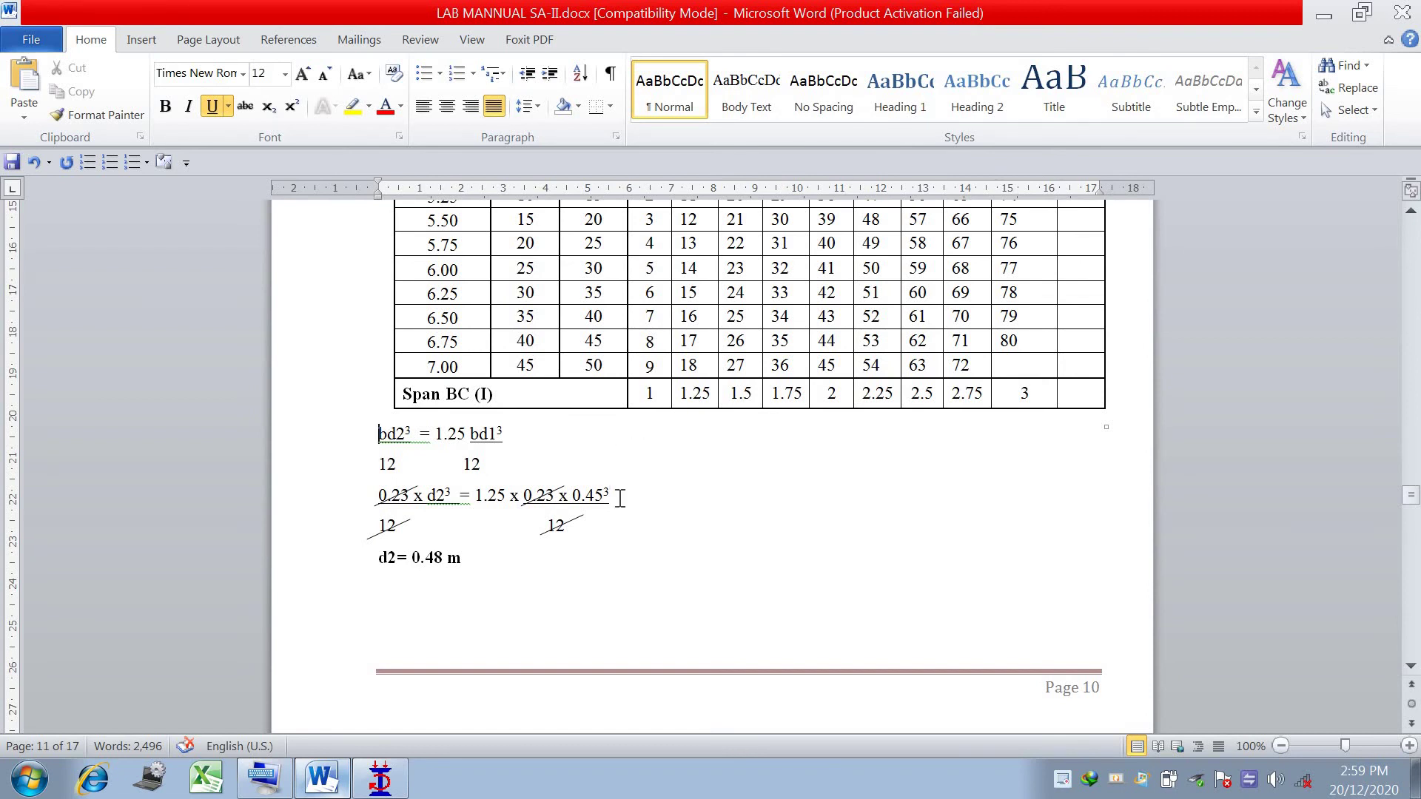
scroll(402, 558, up, 12)
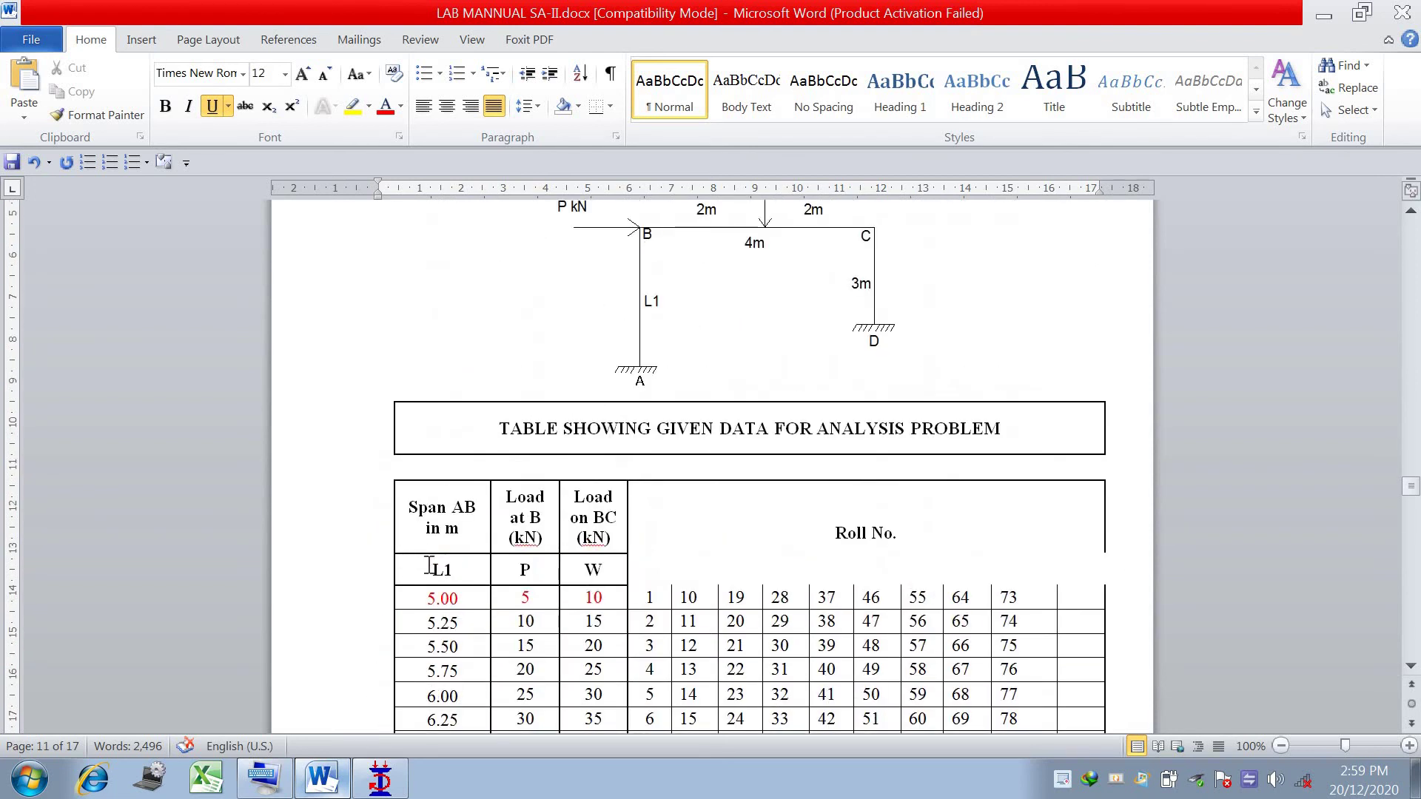